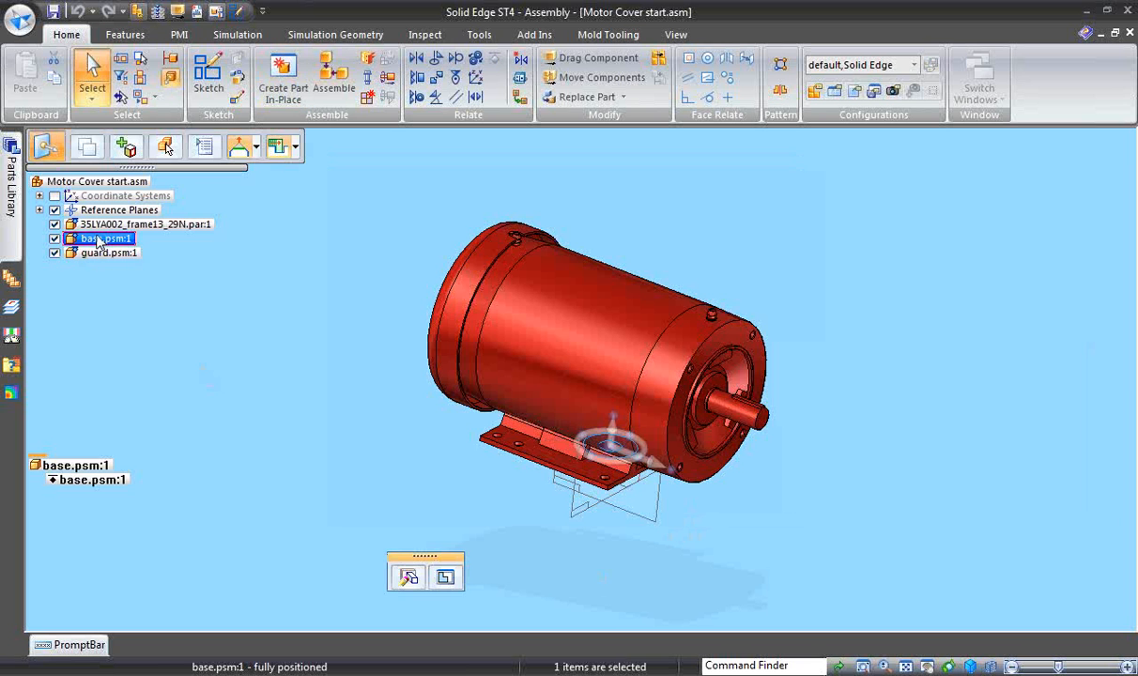
- Edit base.psm in place and inter-part copy the whole motor body into it
{"action": "left_click", "coordinate": [445, 577]}
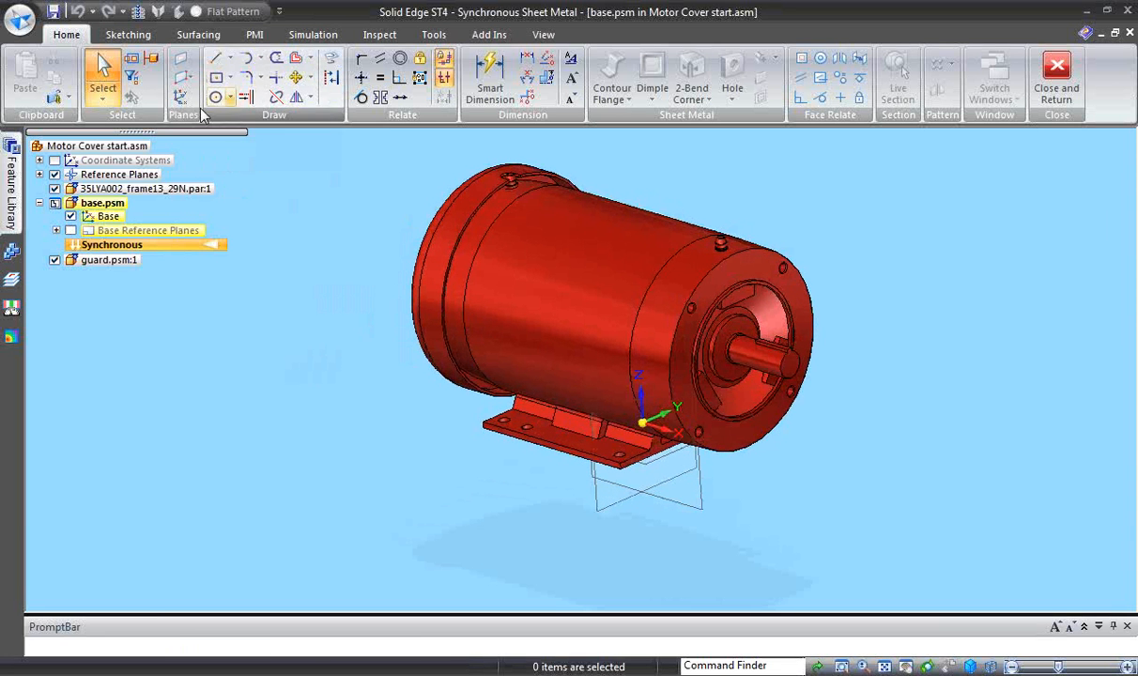
{"action": "left_click", "coordinate": [68, 97]}
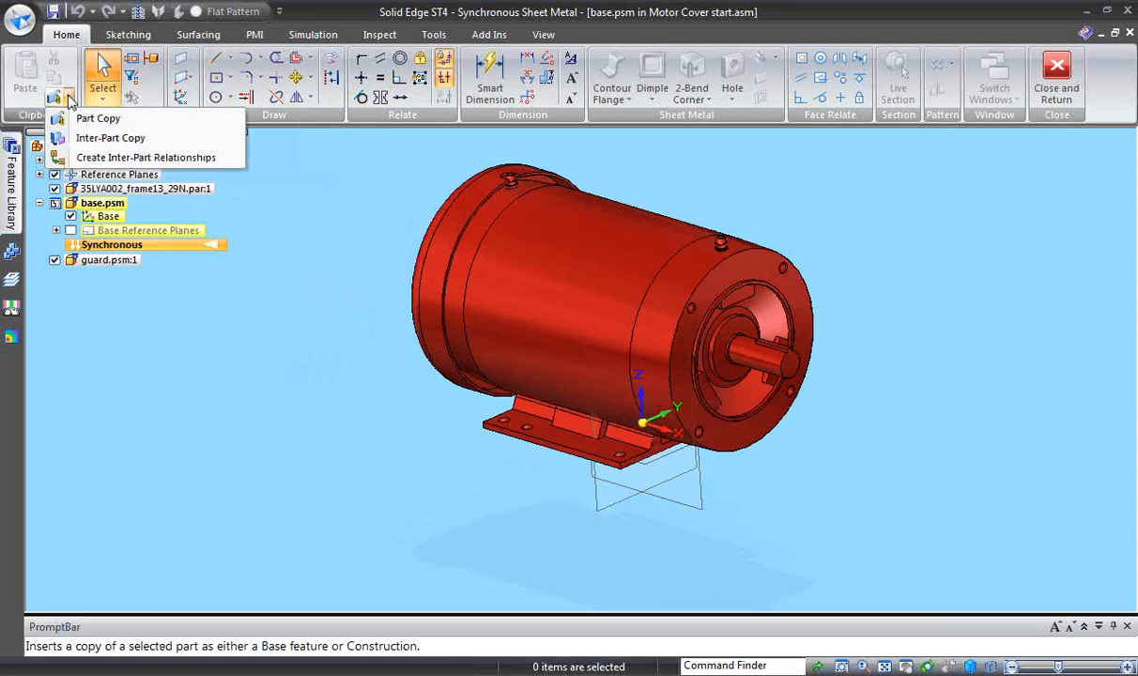
{"action": "left_click", "coordinate": [105, 137]}
{"action": "left_click", "coordinate": [511, 333]}
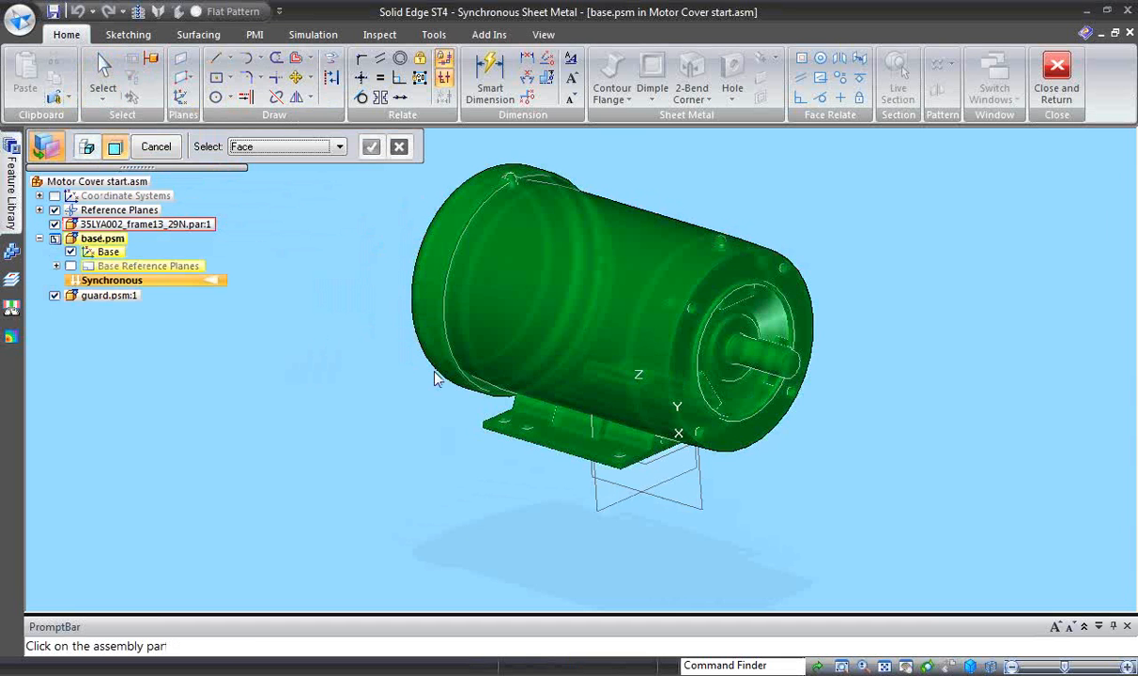
{"action": "left_click", "coordinate": [340, 146]}
{"action": "left_click", "coordinate": [281, 158]}
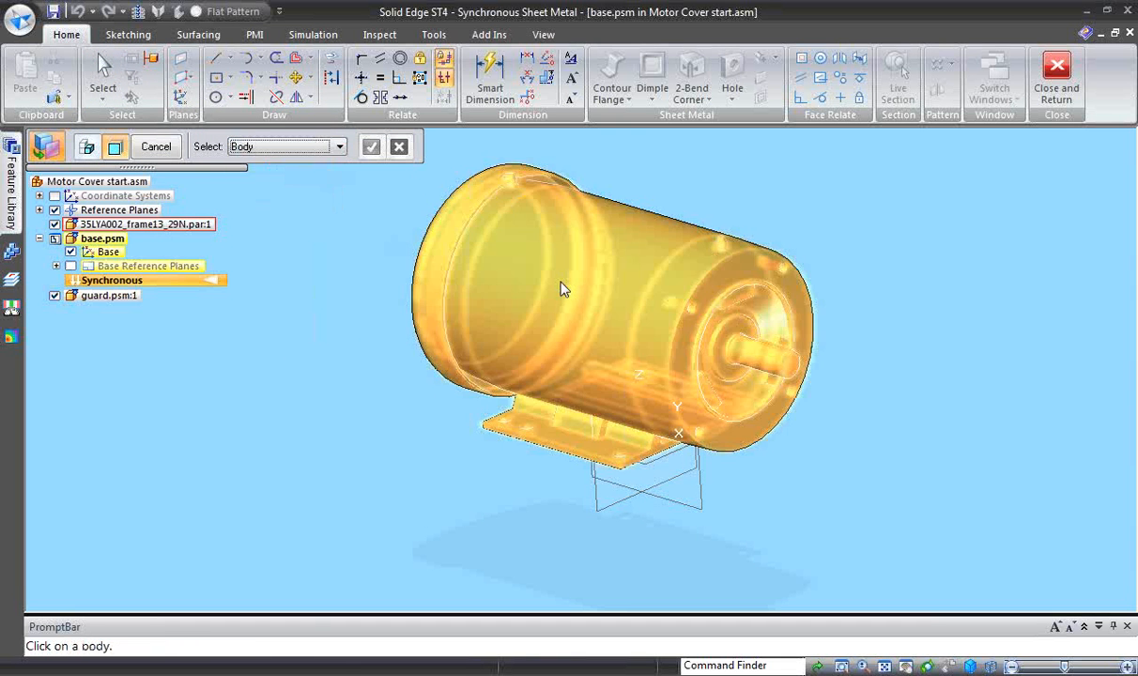
{"action": "left_click", "coordinate": [507, 319]}
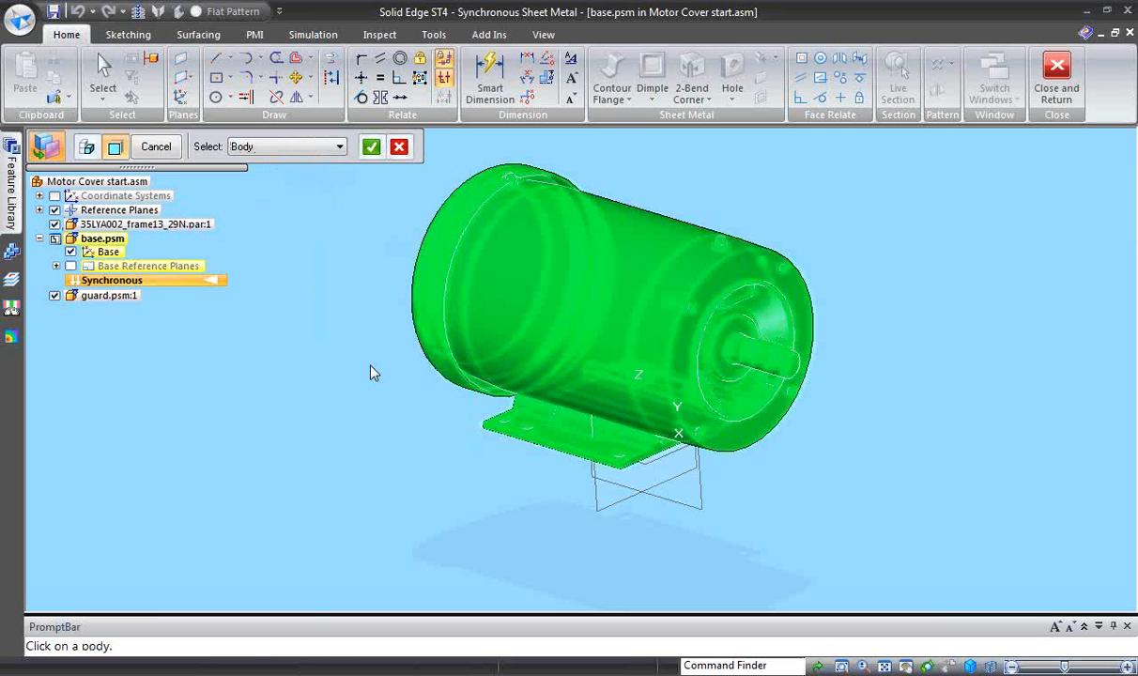
{"action": "left_click", "coordinate": [371, 147]}
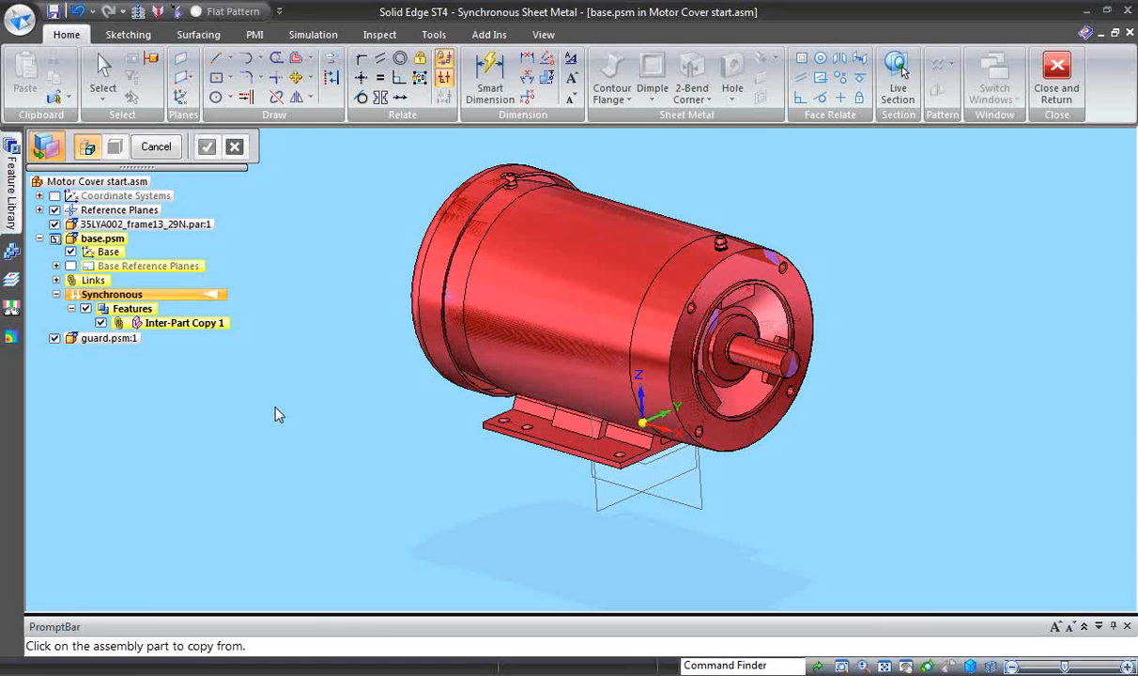
- Hide all assembly parts except the active base.psm
{"action": "right_click", "coordinate": [277, 414]}
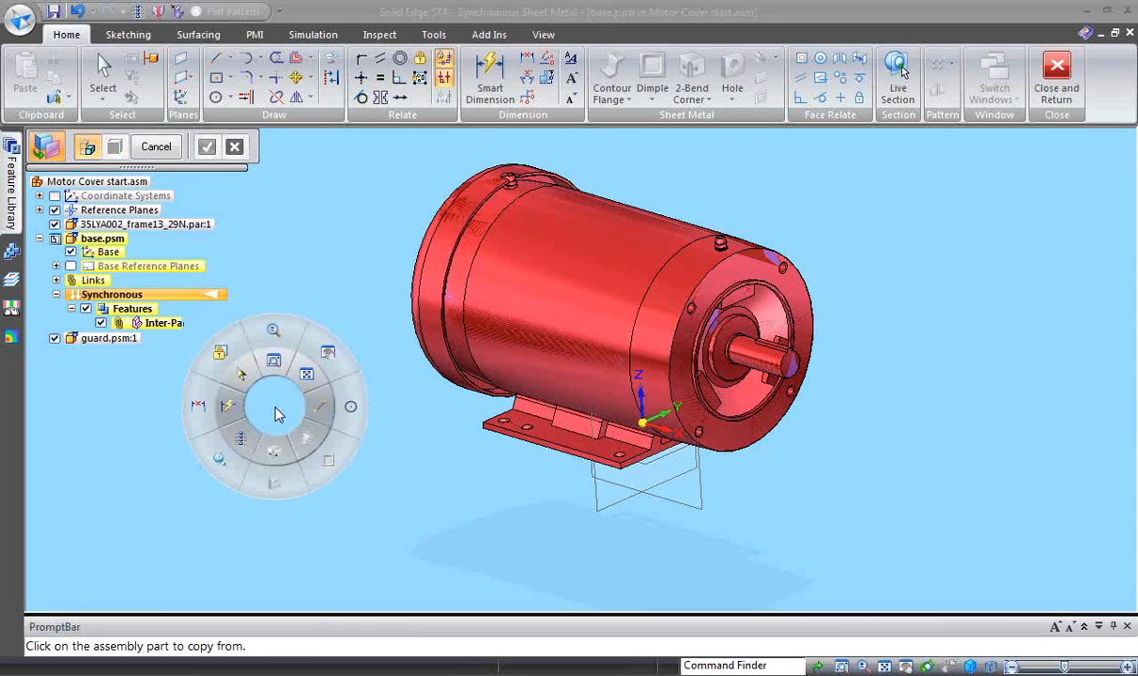
{"action": "left_click", "coordinate": [242, 441]}
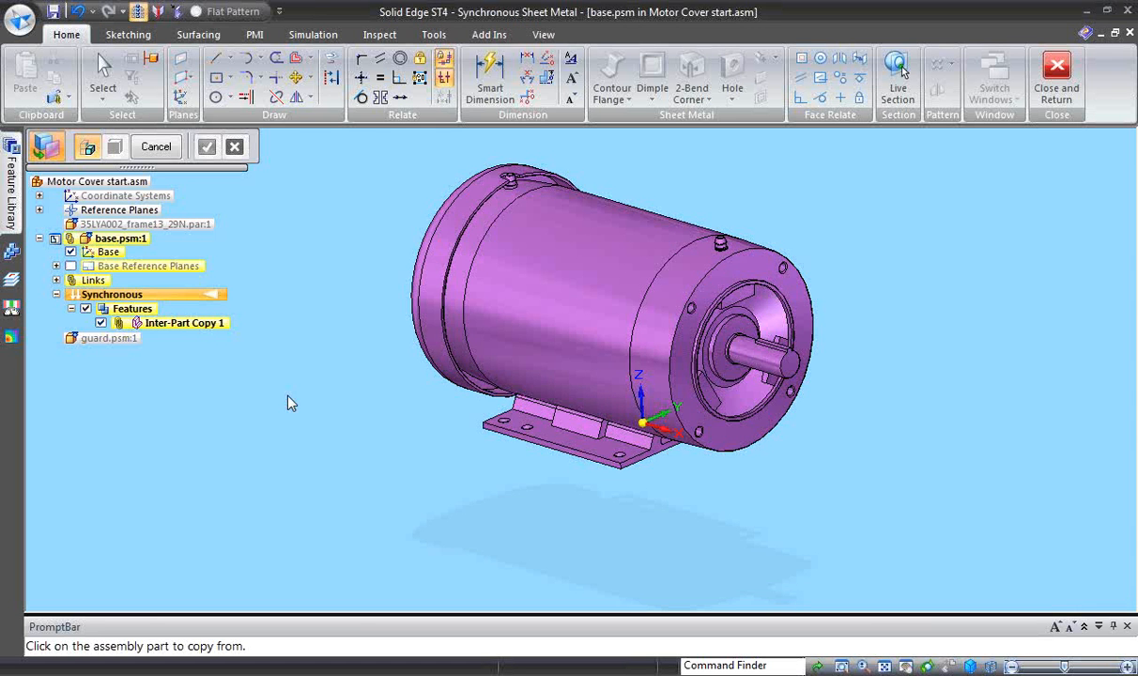
- Lock the sketch plane to the underside of the motor's mounting foot and hide the Base coordinate system
{"action": "left_click", "coordinate": [216, 77]}
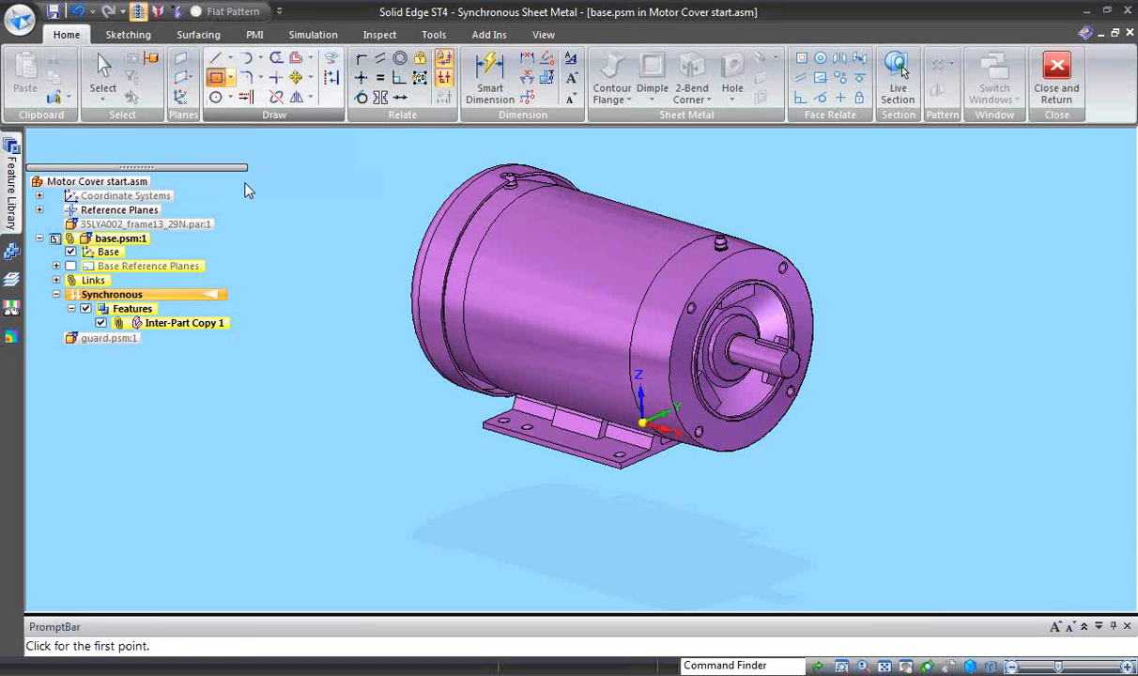
{"action": "middle_click_drag", "start_coordinate": [298, 438], "coordinate": [547, 566]}
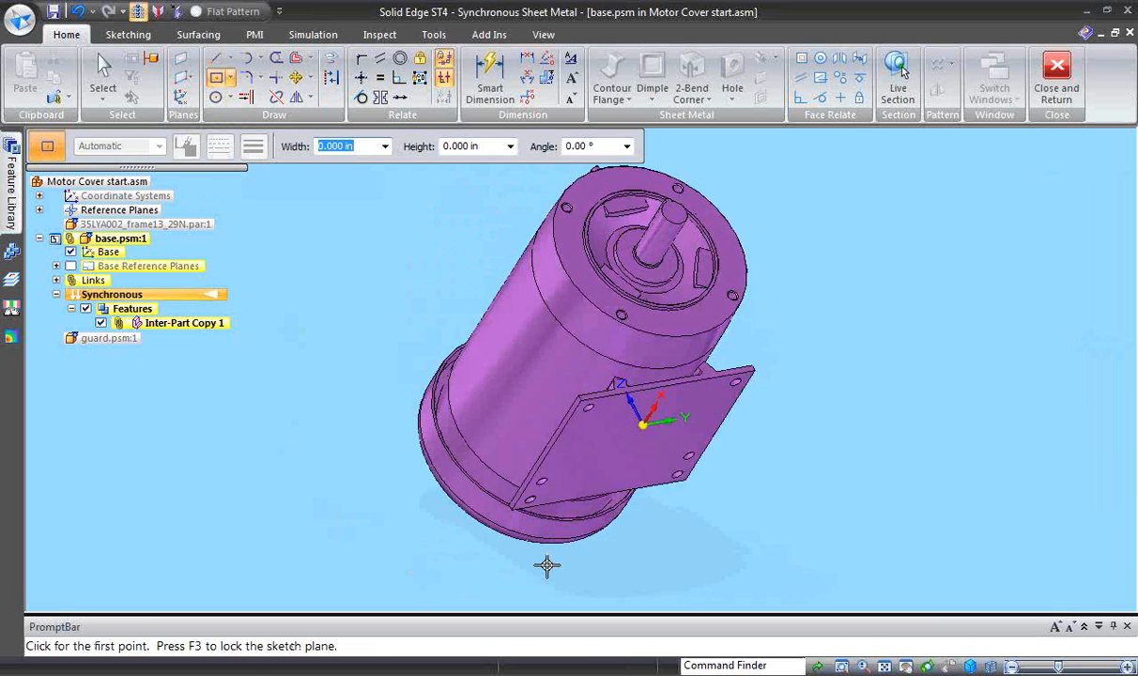
{"action": "left_click", "coordinate": [566, 477]}
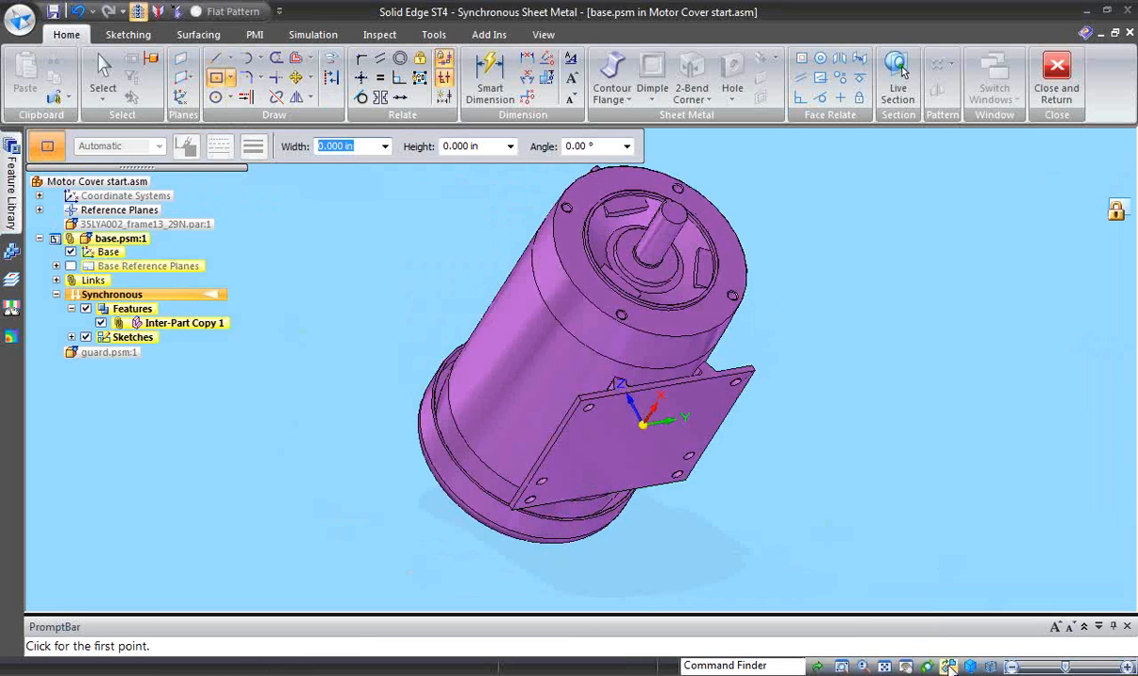
{"action": "left_click", "coordinate": [949, 666]}
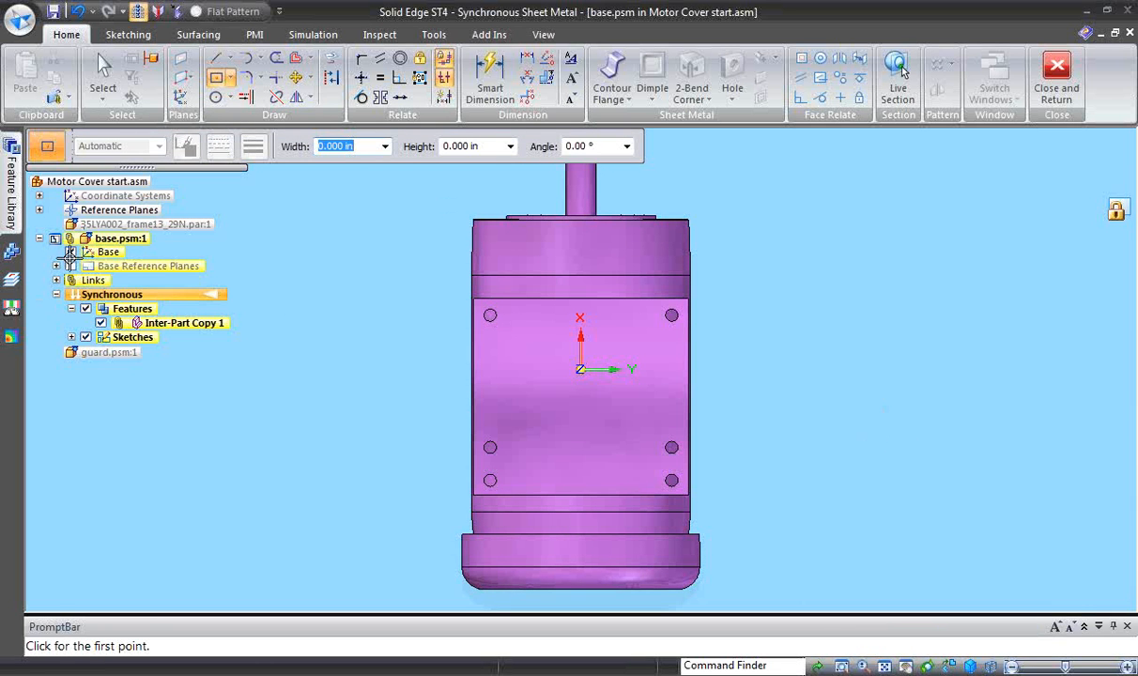
{"action": "key", "text": "Escape"}
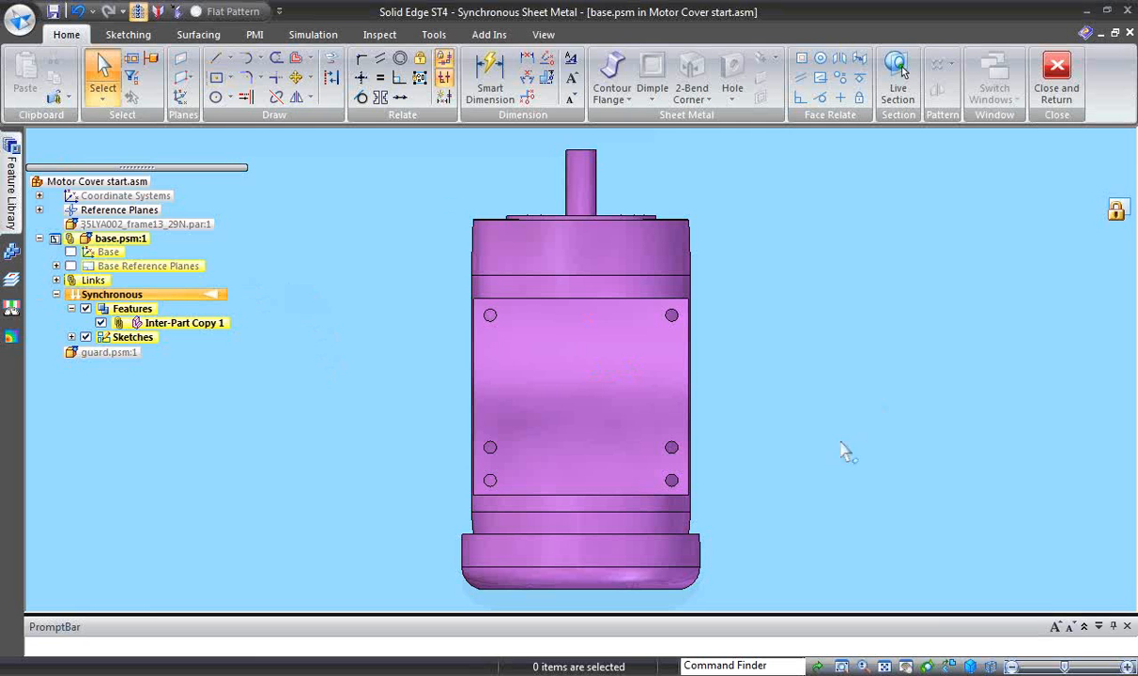
- Sketch a two-point rectangle about 7.9 in high around the mounting foot, extending past all four of its sides
{"action": "left_click", "coordinate": [233, 79]}
{"action": "left_click", "coordinate": [268, 117]}
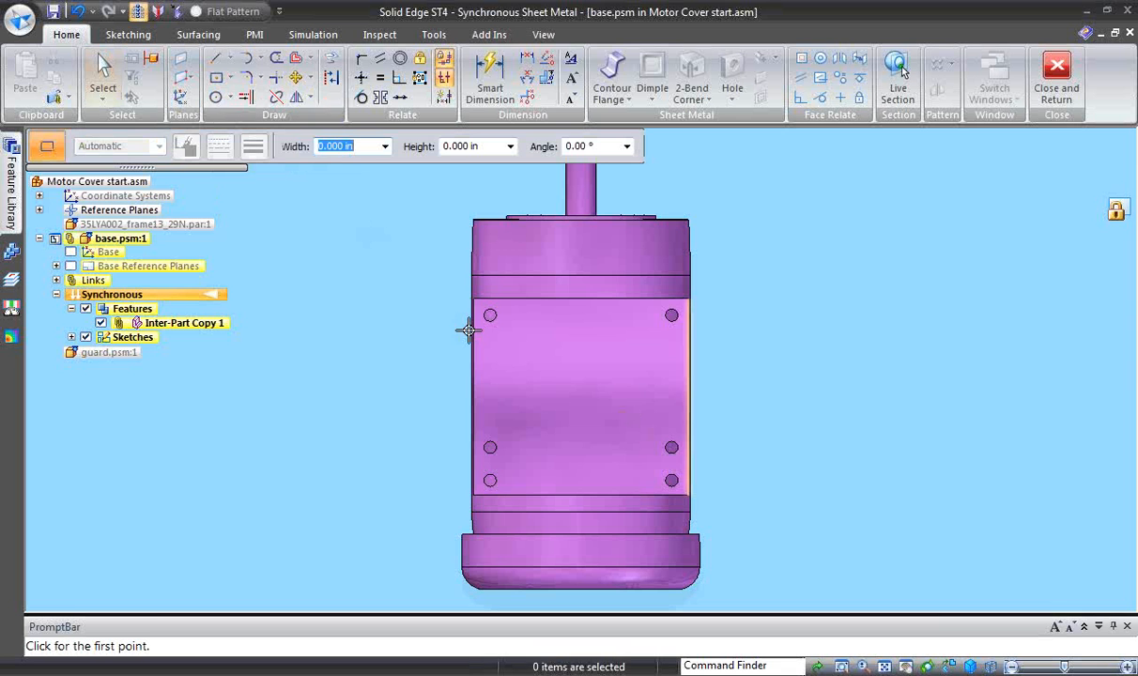
{"action": "mouse_move", "coordinate": [436, 278]}
{"action": "left_mouse_down"}
{"action": "mouse_move", "coordinate": [622, 457]}
{"action": "mouse_move", "coordinate": [735, 539]}
{"action": "left_mouse_up"}
{"action": "key", "text": "Escape"}
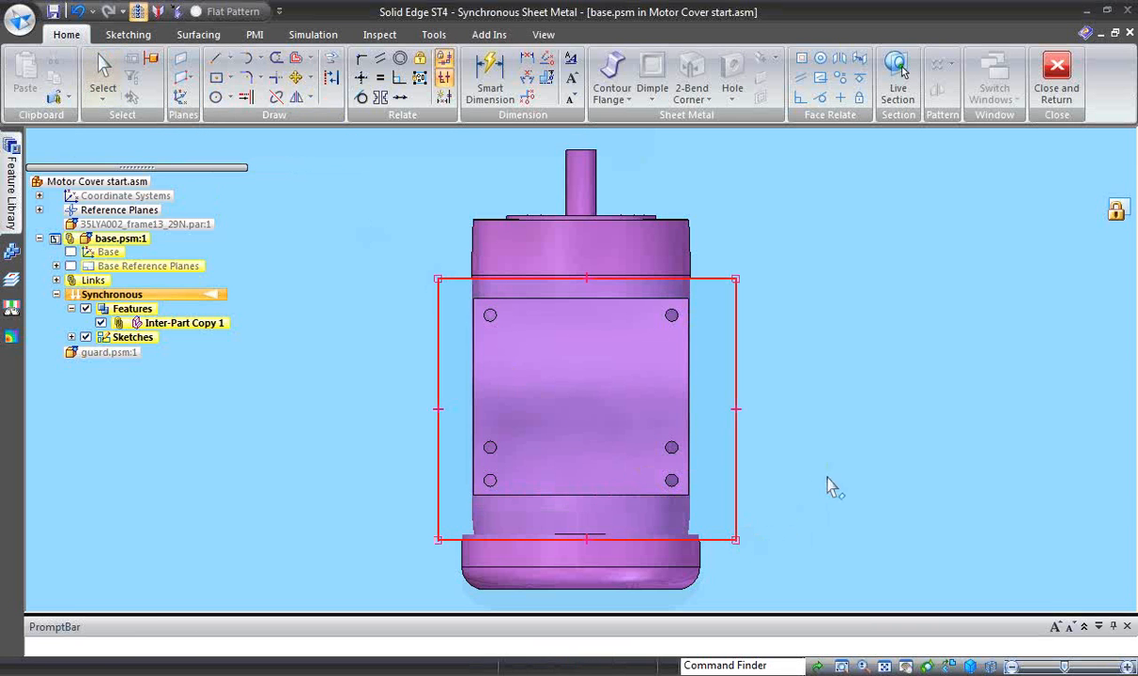
- Align the midpoint of the rectangle's upper edge vertically with the midpoint of the mounting foot's upper edge
{"action": "scroll", "coordinate": [838, 484], "scroll_direction": "up", "scroll_amount": 2}
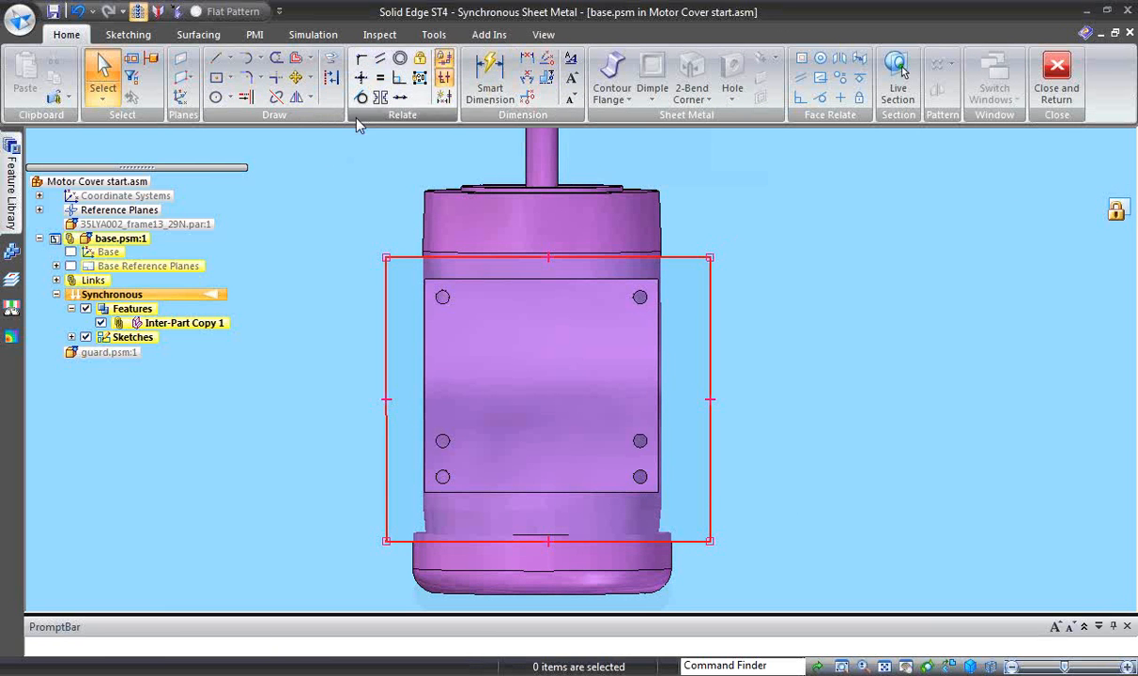
{"action": "left_click", "coordinate": [360, 77]}
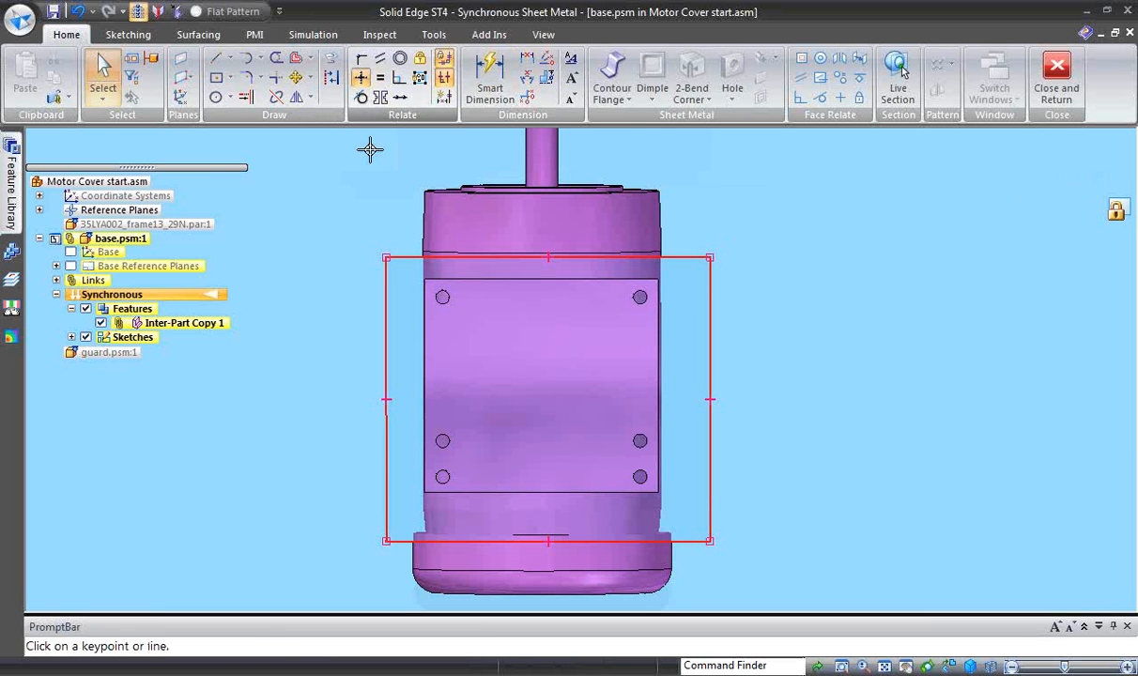
{"action": "left_click", "coordinate": [549, 257]}
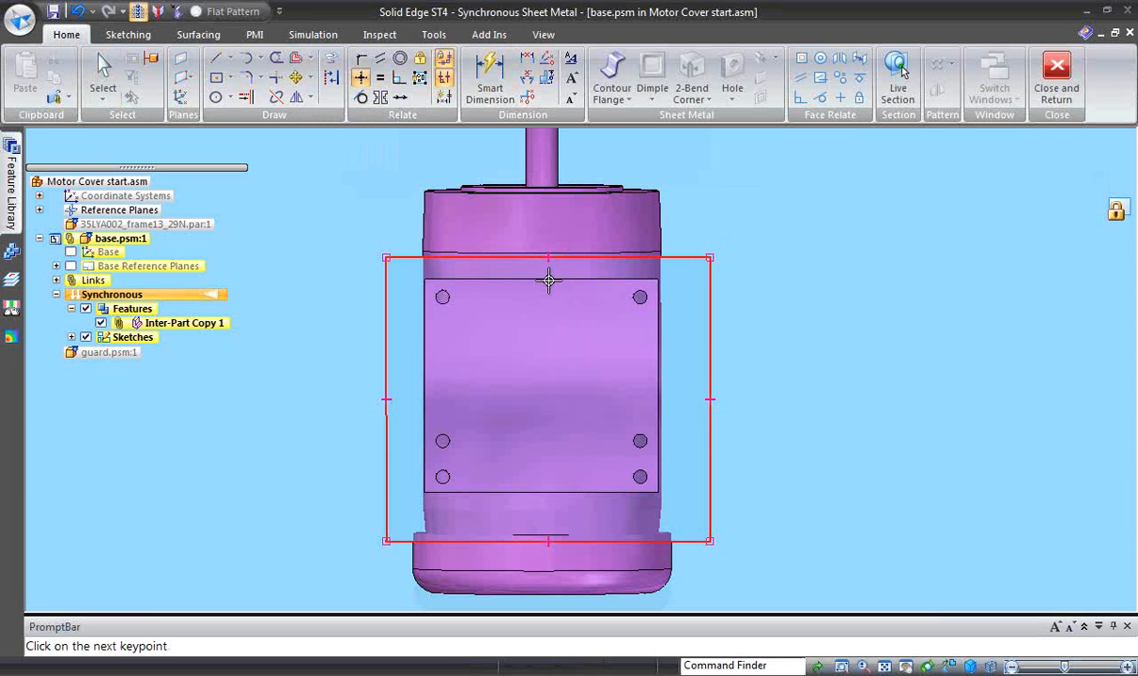
{"action": "left_click", "coordinate": [542, 279]}
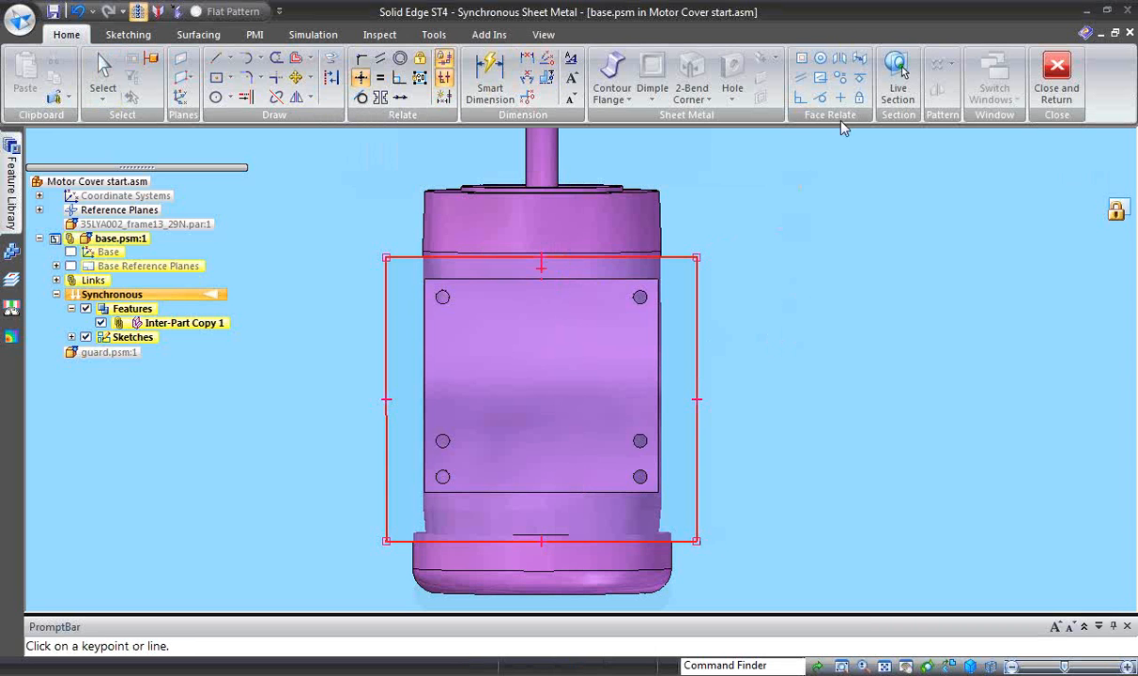
- Dimension the rectangle's width and set it to 8.5 in
{"action": "left_click", "coordinate": [488, 73]}
{"action": "left_click", "coordinate": [492, 257]}
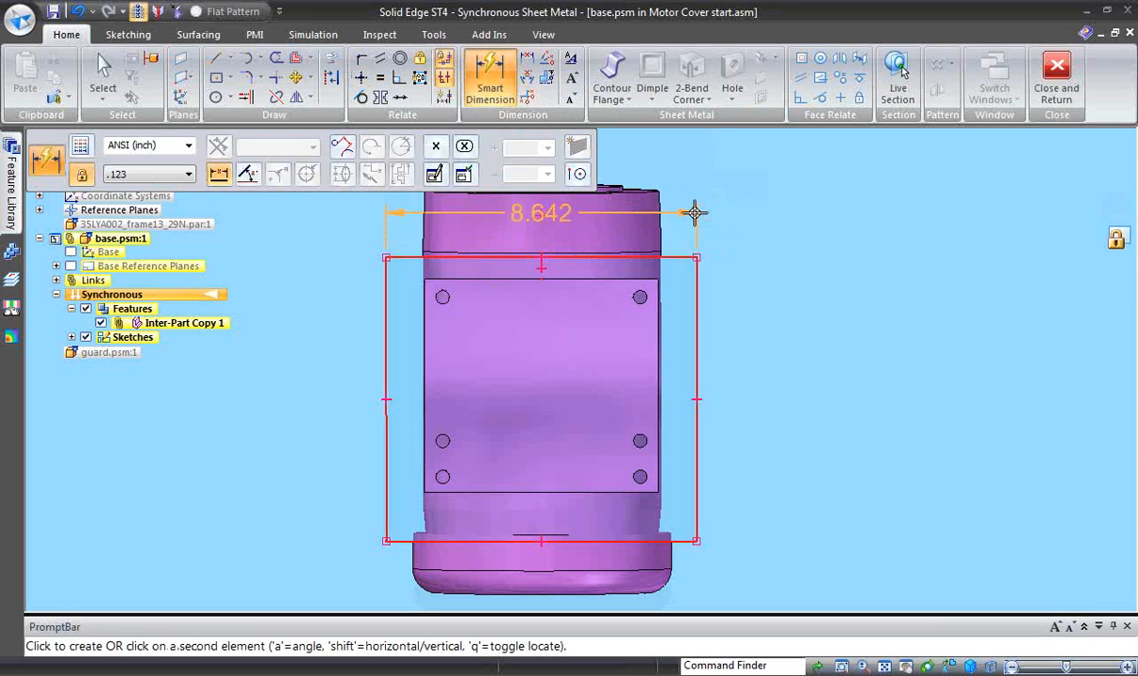
{"action": "left_click", "coordinate": [764, 218]}
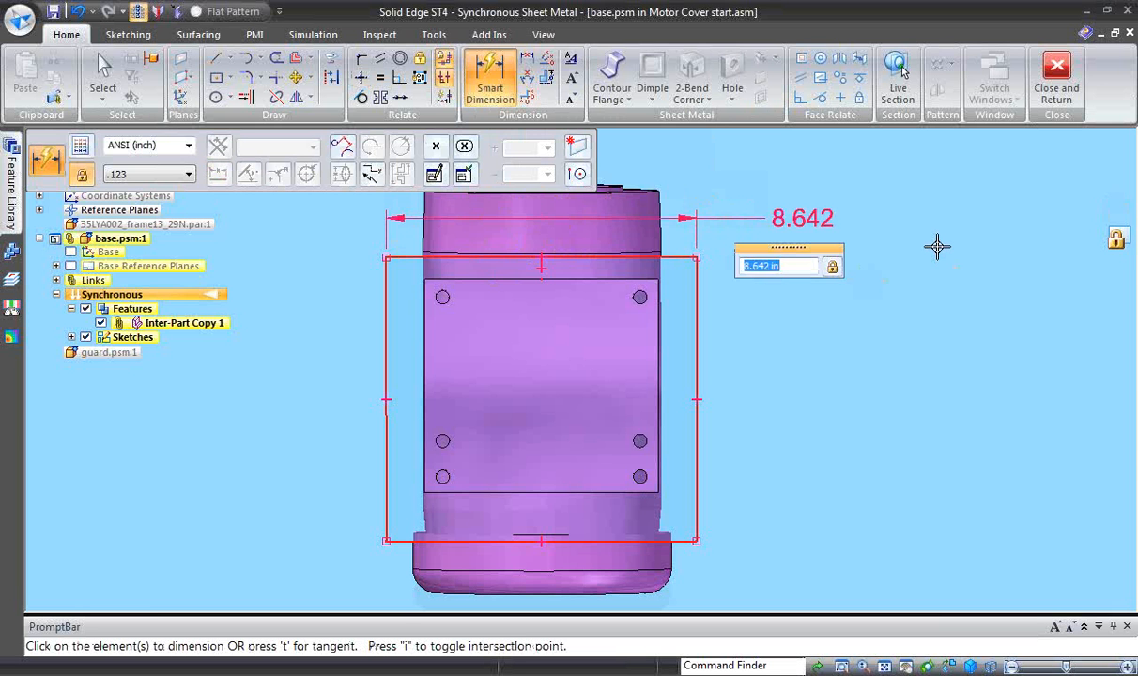
{"action": "type", "text": "8.5"}
{"action": "key", "text": "Return"}
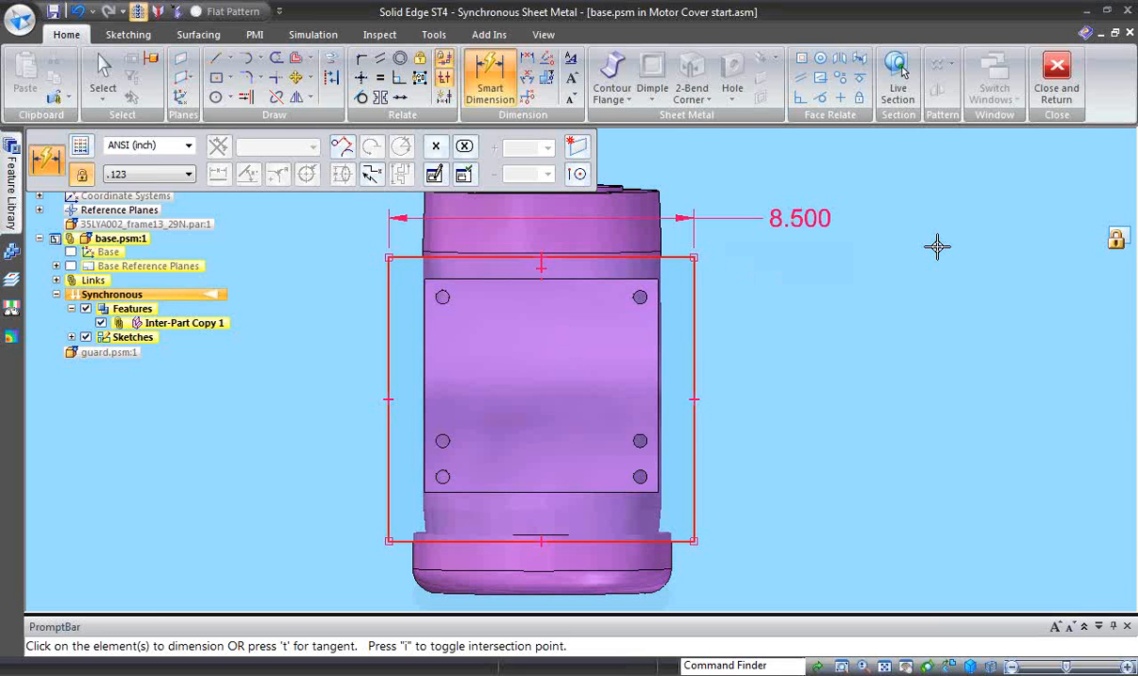
- Dimension the rectangle's height and set it to 8 in
{"action": "left_click", "coordinate": [495, 66]}
{"action": "left_click", "coordinate": [695, 452]}
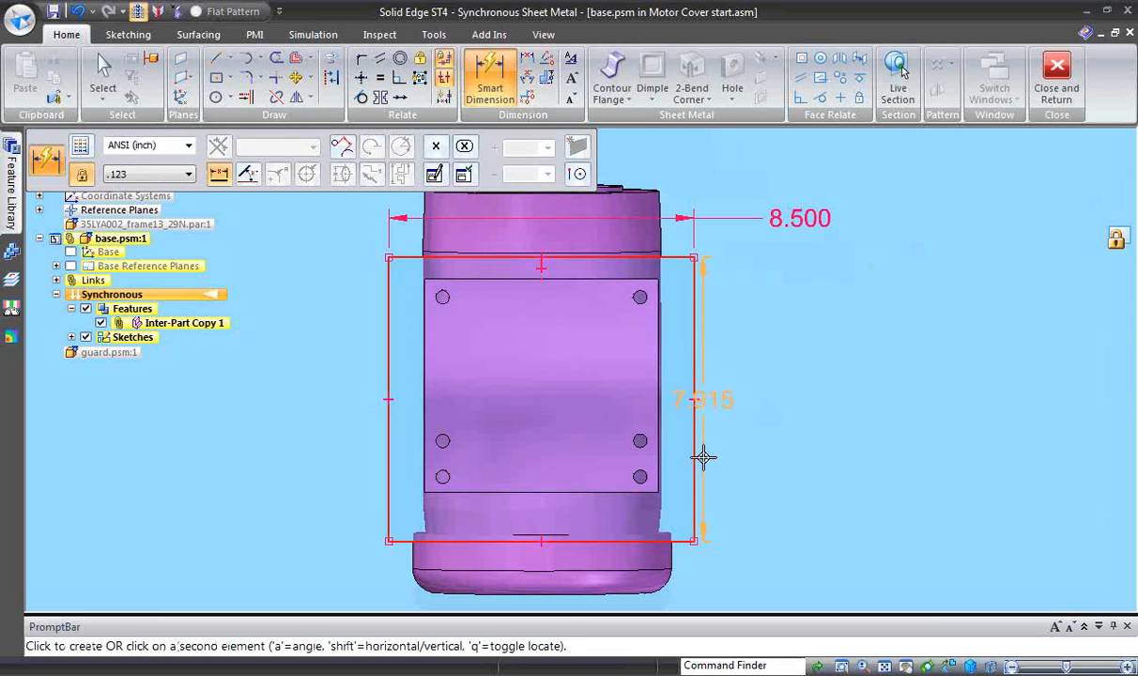
{"action": "left_click", "coordinate": [802, 457]}
{"action": "type", "text": "8"}
{"action": "key", "text": "Return"}
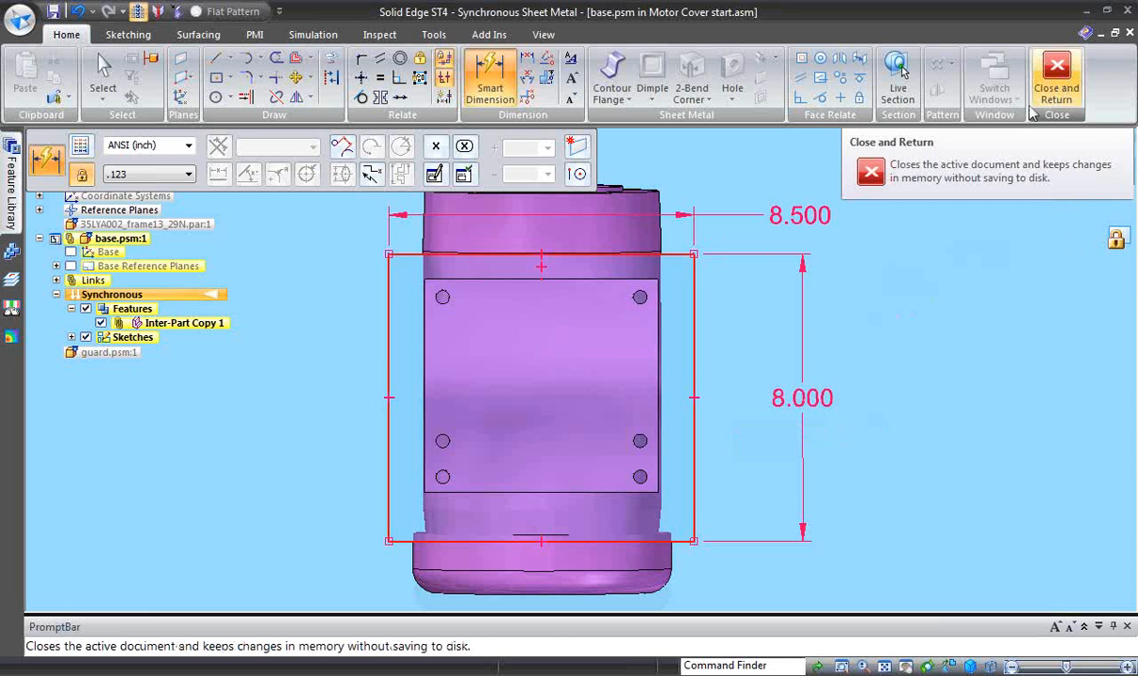
{"action": "middle_click_drag", "start_coordinate": [803, 459], "coordinate": [546, 572]}
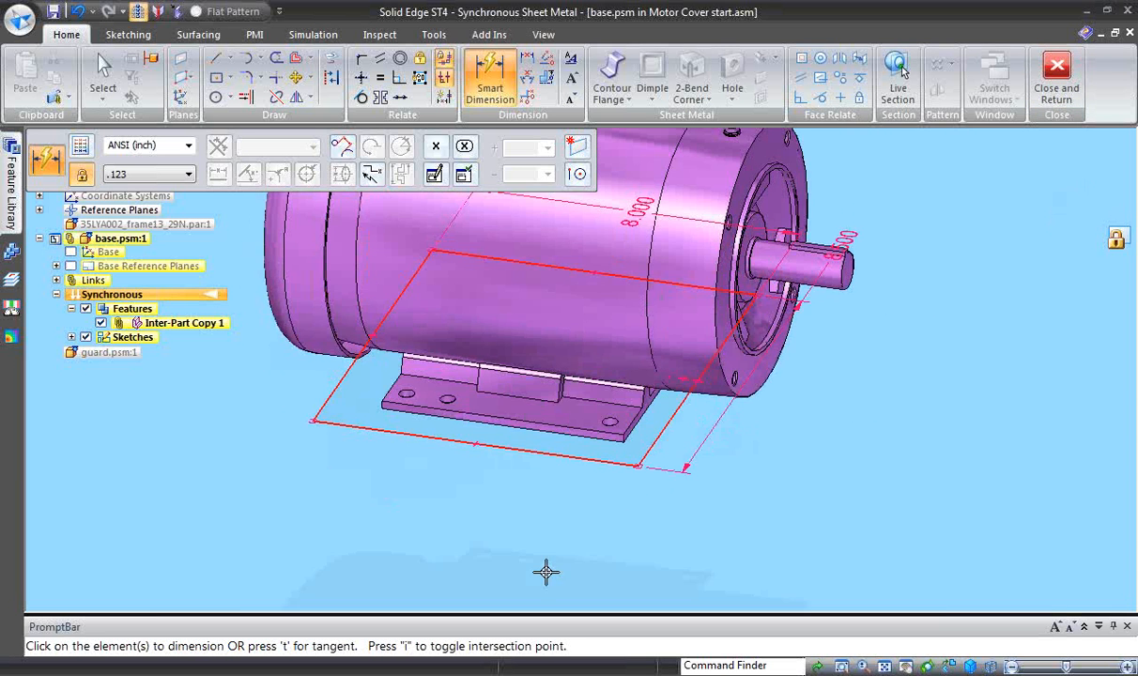
{"action": "key", "text": "Escape"}
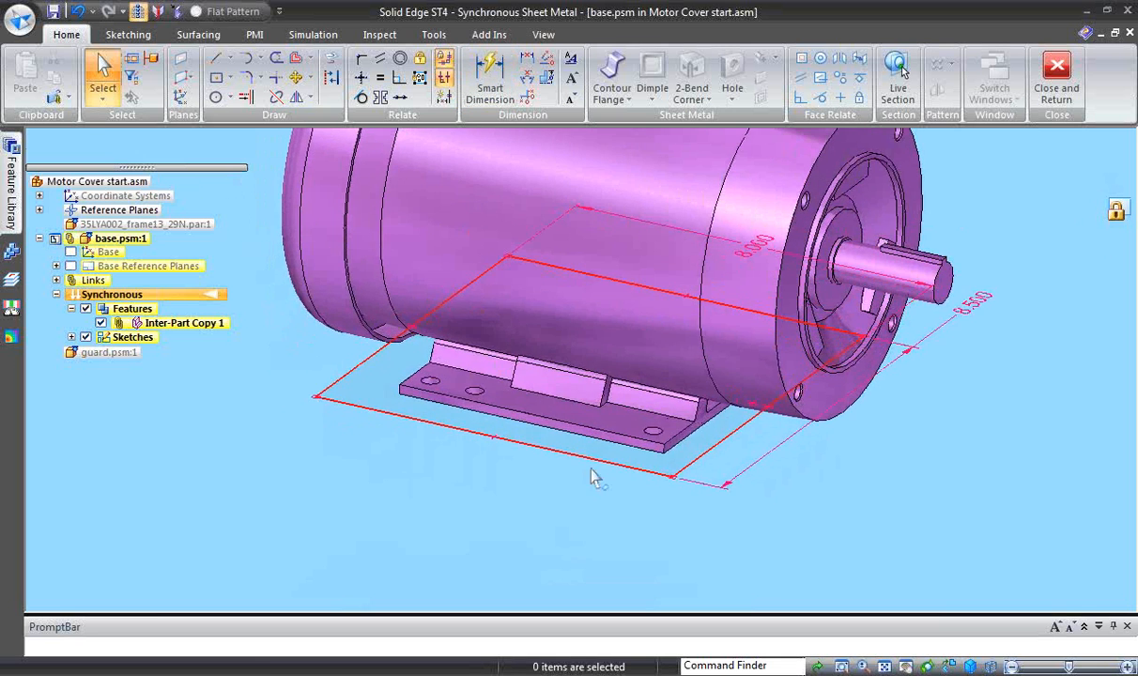
- Select the rectangular sketch region for the base tab and choose Steel, structural as its material
{"action": "left_click", "coordinate": [601, 458]}
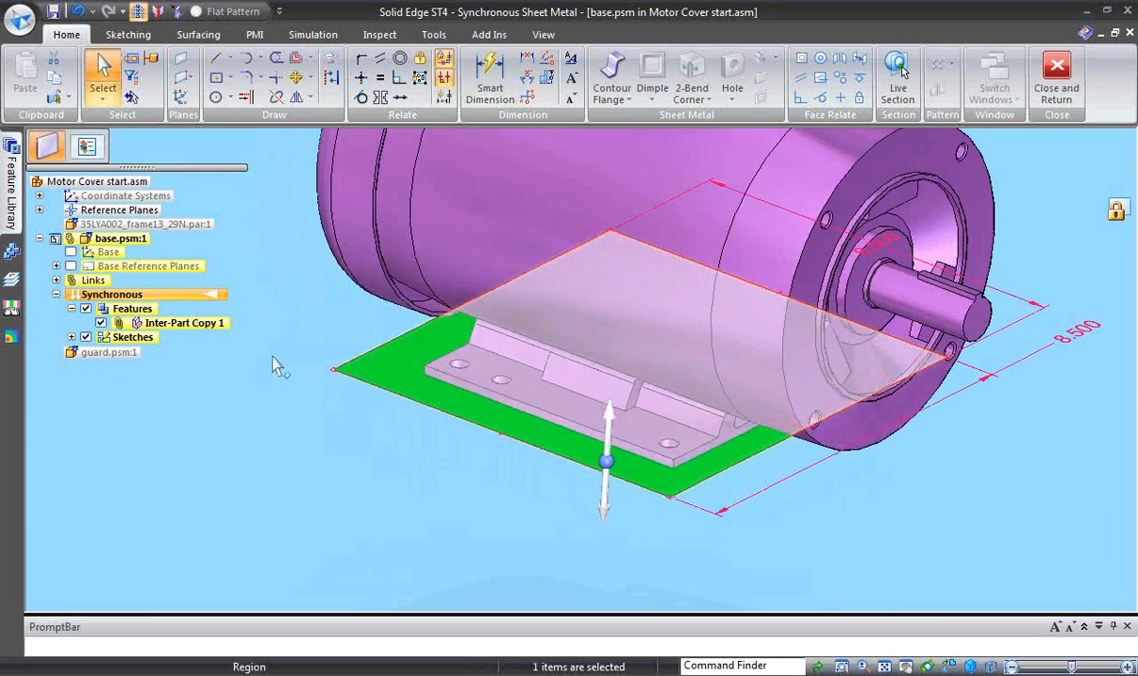
{"action": "left_click", "coordinate": [86, 147]}
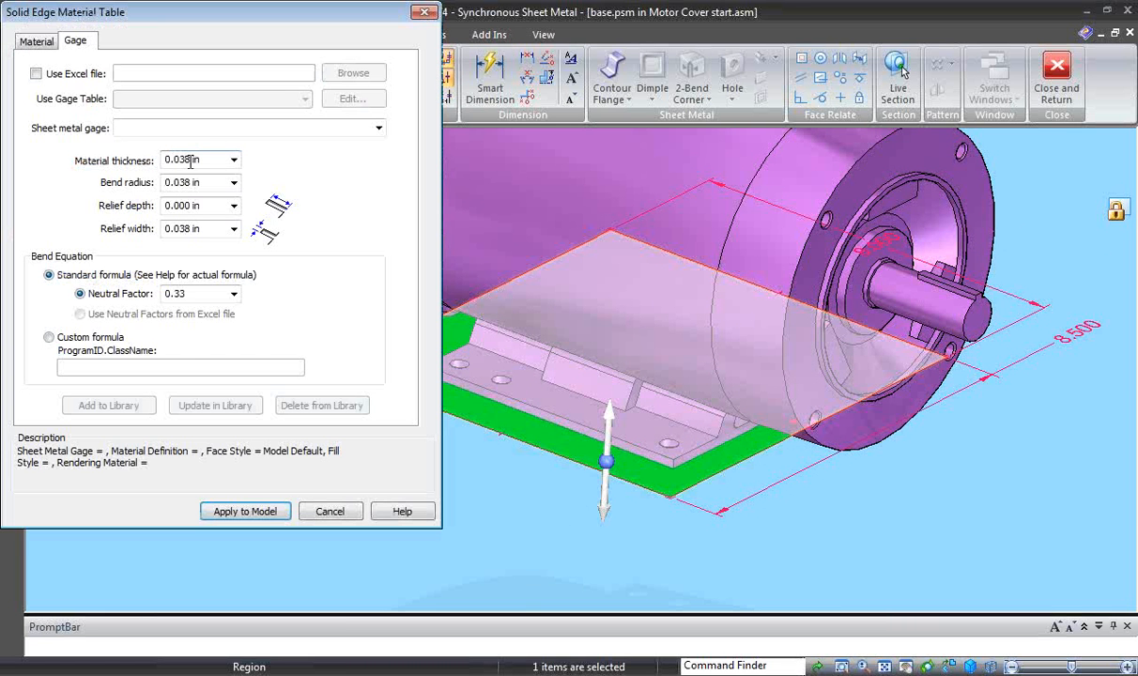
{"action": "left_click", "coordinate": [49, 43]}
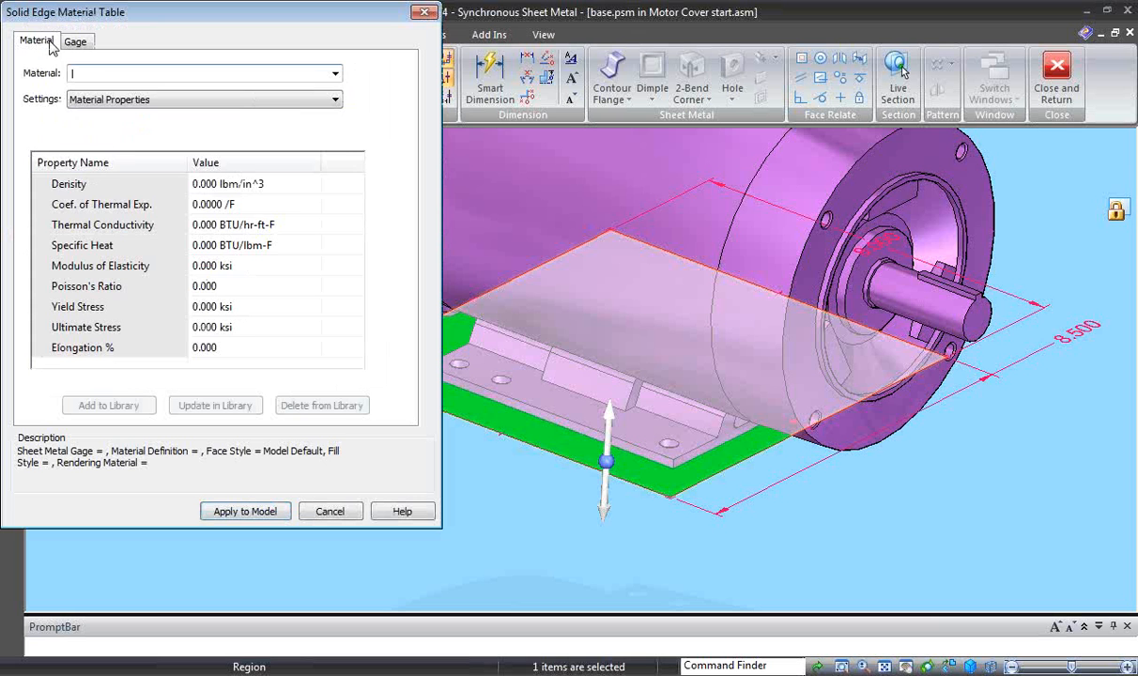
{"action": "left_click", "coordinate": [335, 73]}
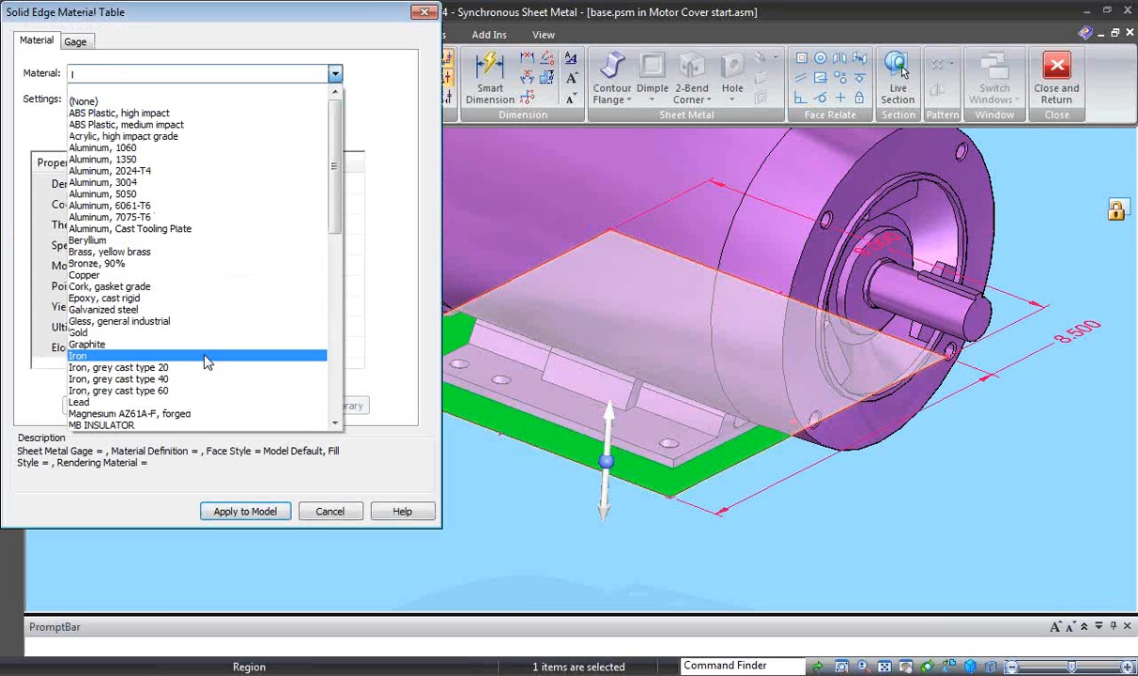
{"action": "left_click_drag", "start_coordinate": [334, 218], "coordinate": [333, 354]}
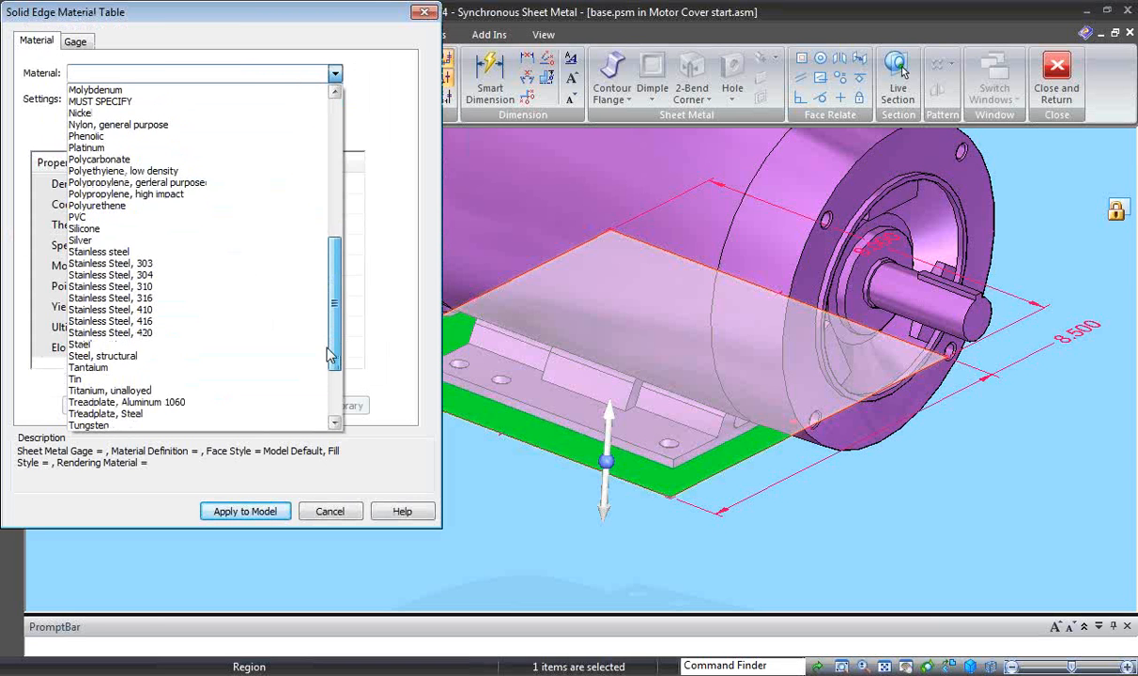
{"action": "left_click", "coordinate": [141, 353]}
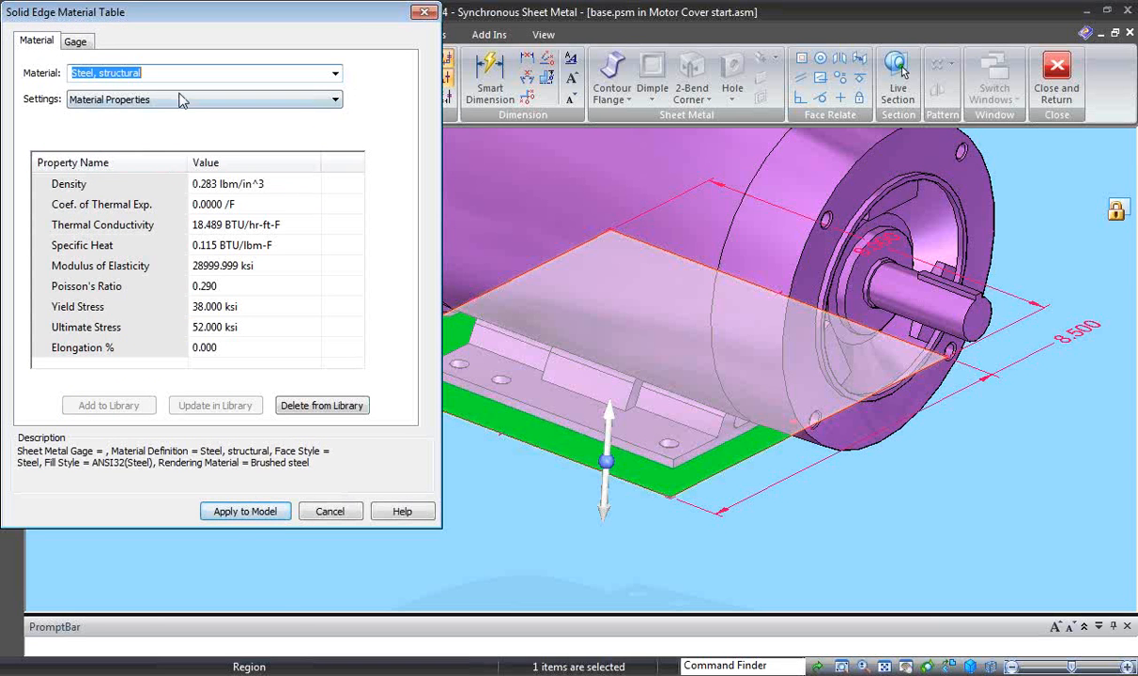
- Choose 10 gage as the sheet metal gage in the material table
{"action": "left_click", "coordinate": [75, 43]}
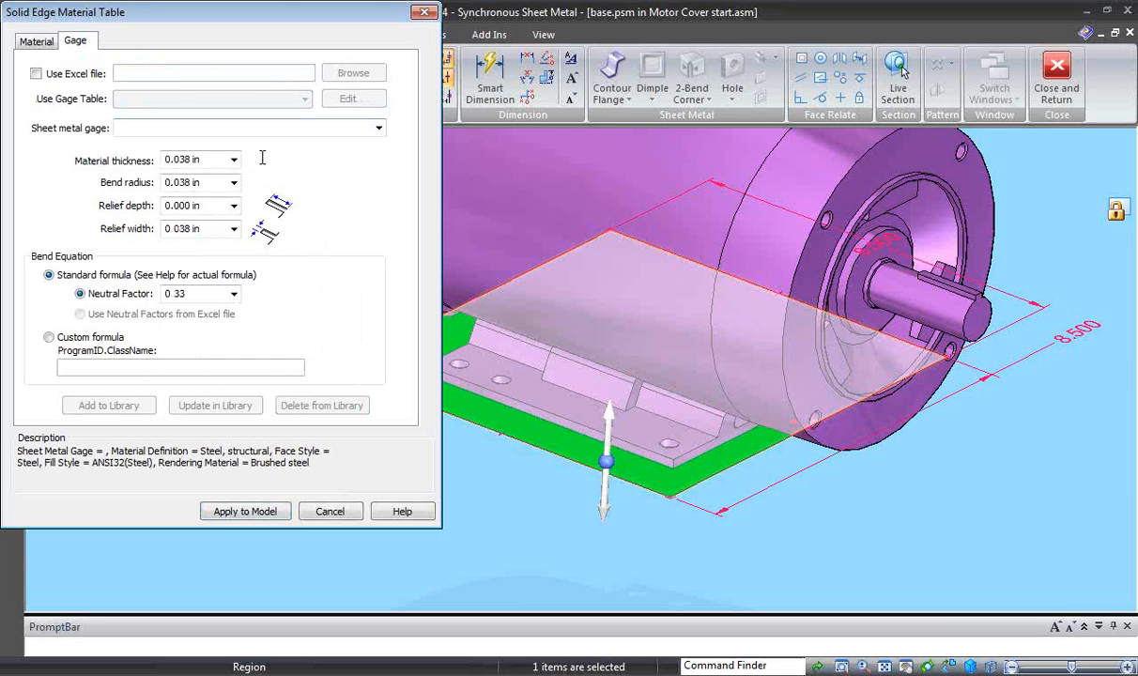
{"action": "left_click", "coordinate": [378, 129]}
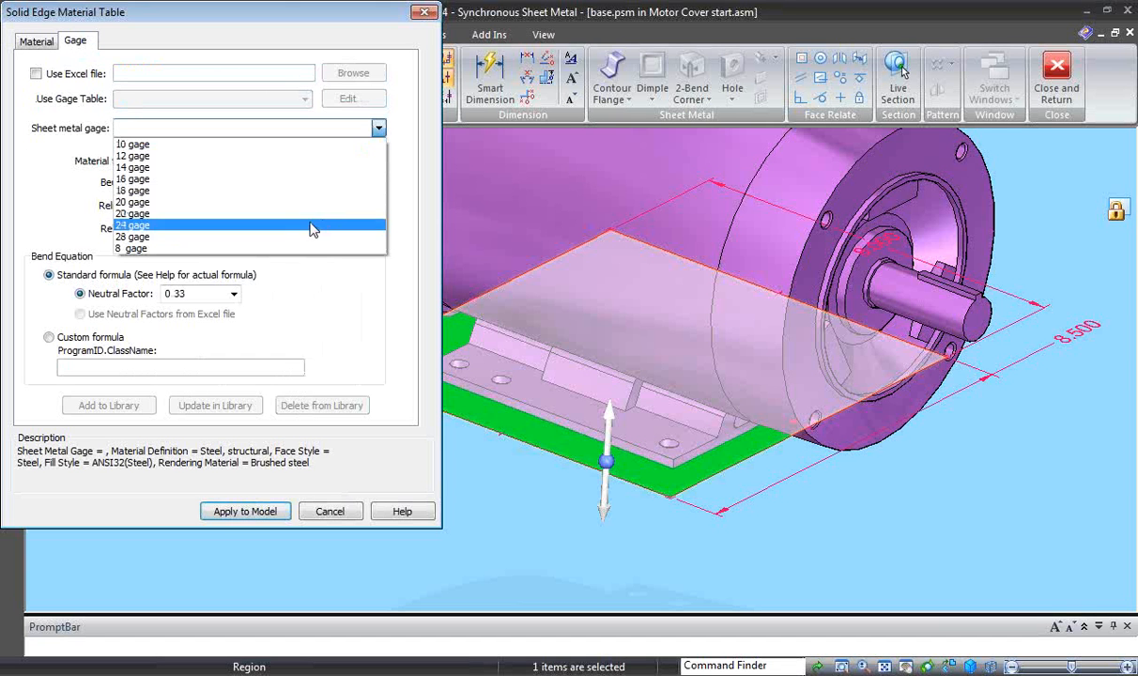
{"action": "left_click", "coordinate": [297, 147]}
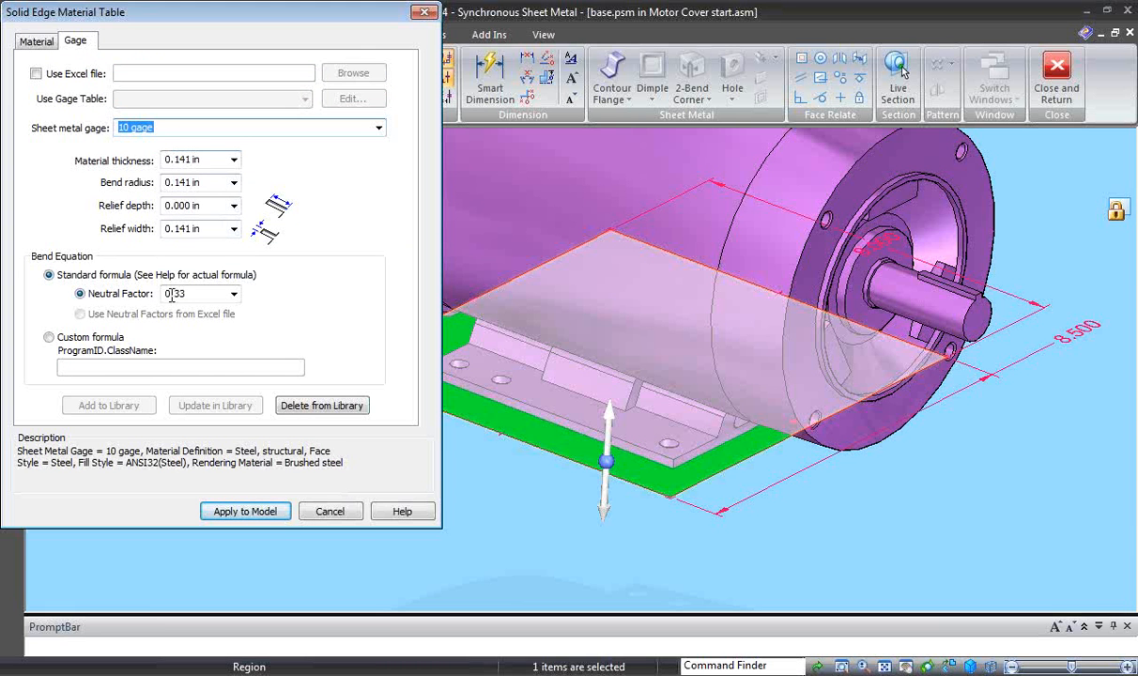
- Apply the 10 gage material settings and create the base tab from the rectangular region, with its thickness extending downward
{"action": "left_click", "coordinate": [280, 511]}
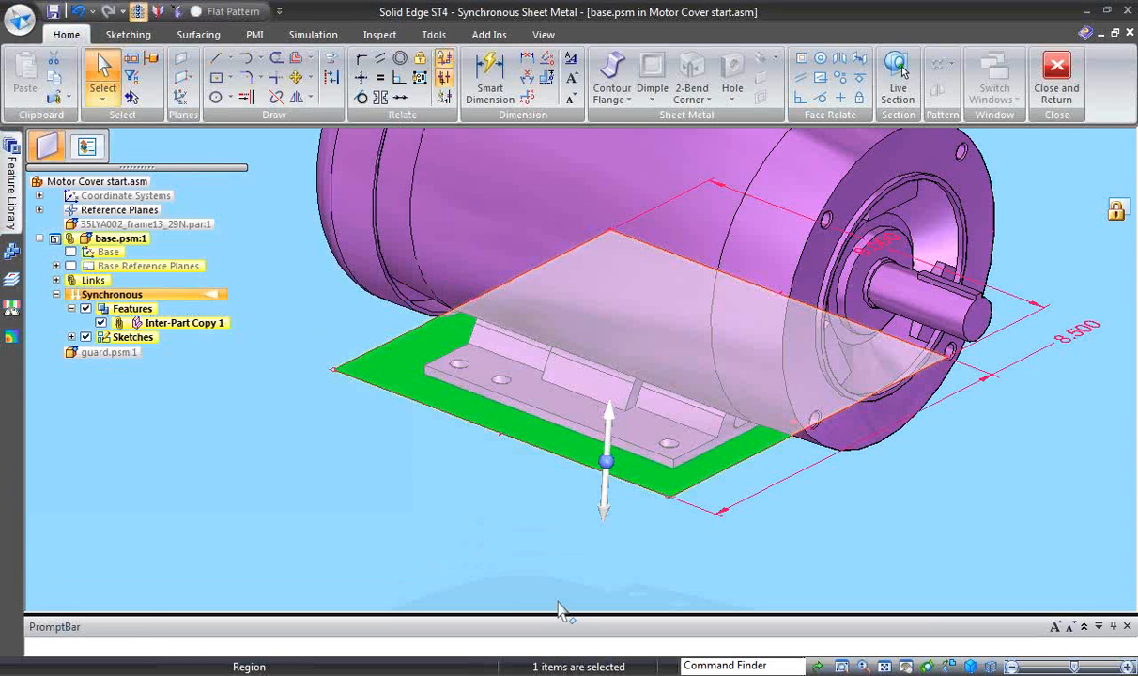
{"action": "left_click", "coordinate": [606, 505]}
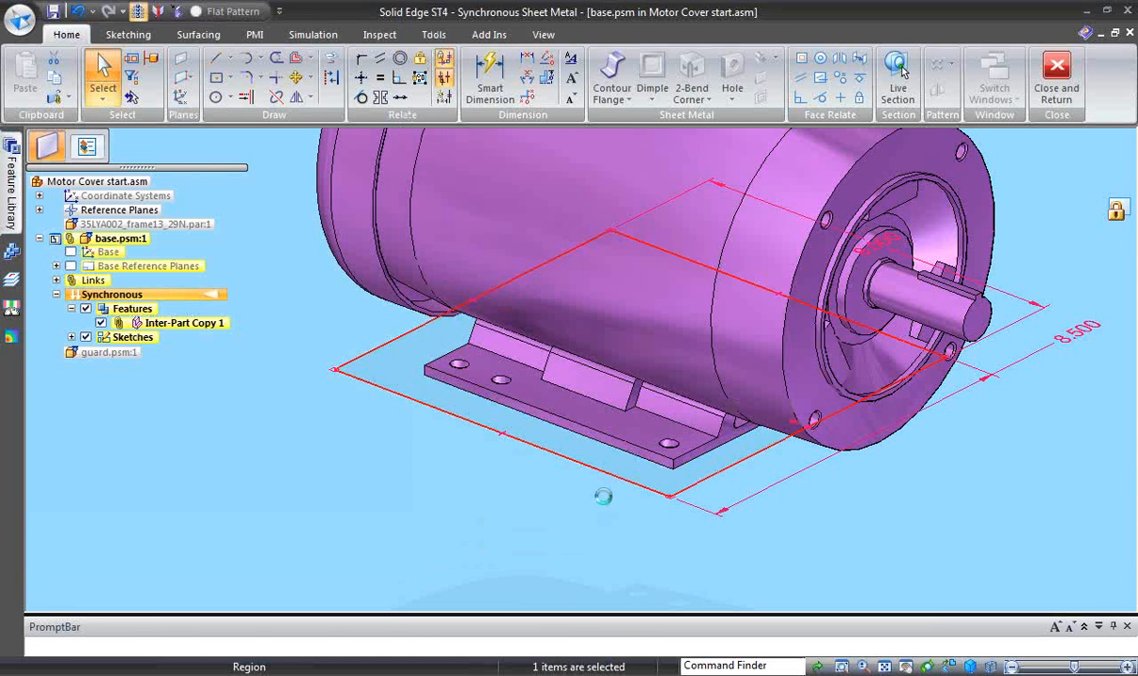
{"action": "right_click", "coordinate": [516, 536]}
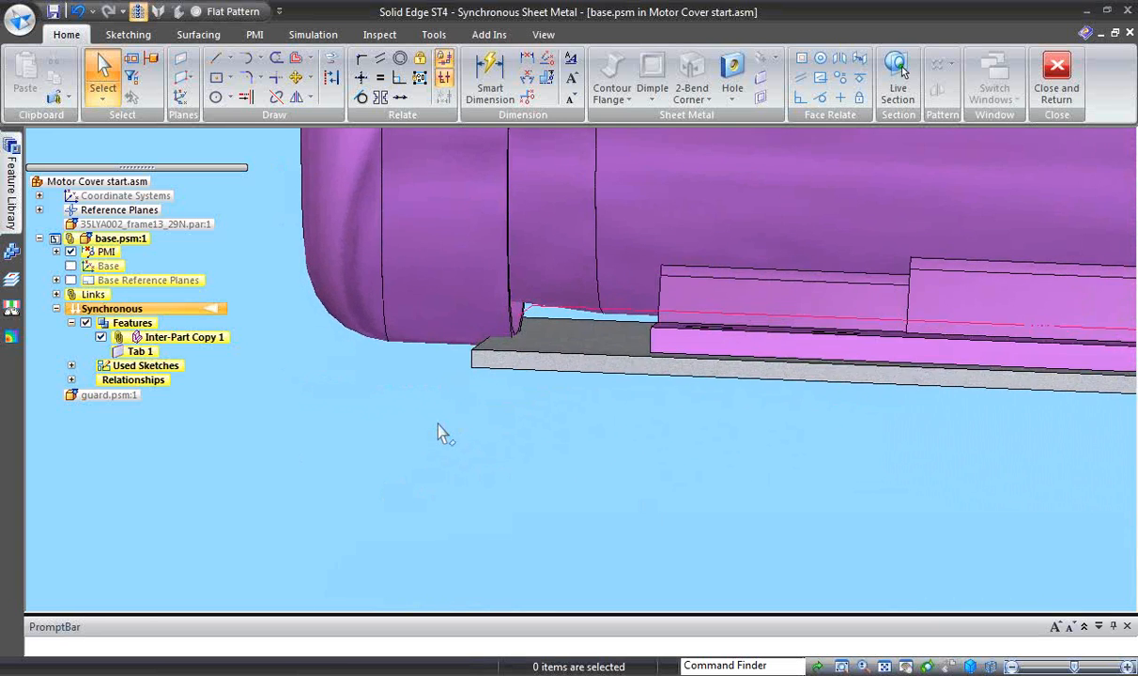
- Project the motor foot's end edge onto the base plate's top face as a bend line
{"action": "middle_click_drag", "start_coordinate": [437, 424], "coordinate": [404, 459]}
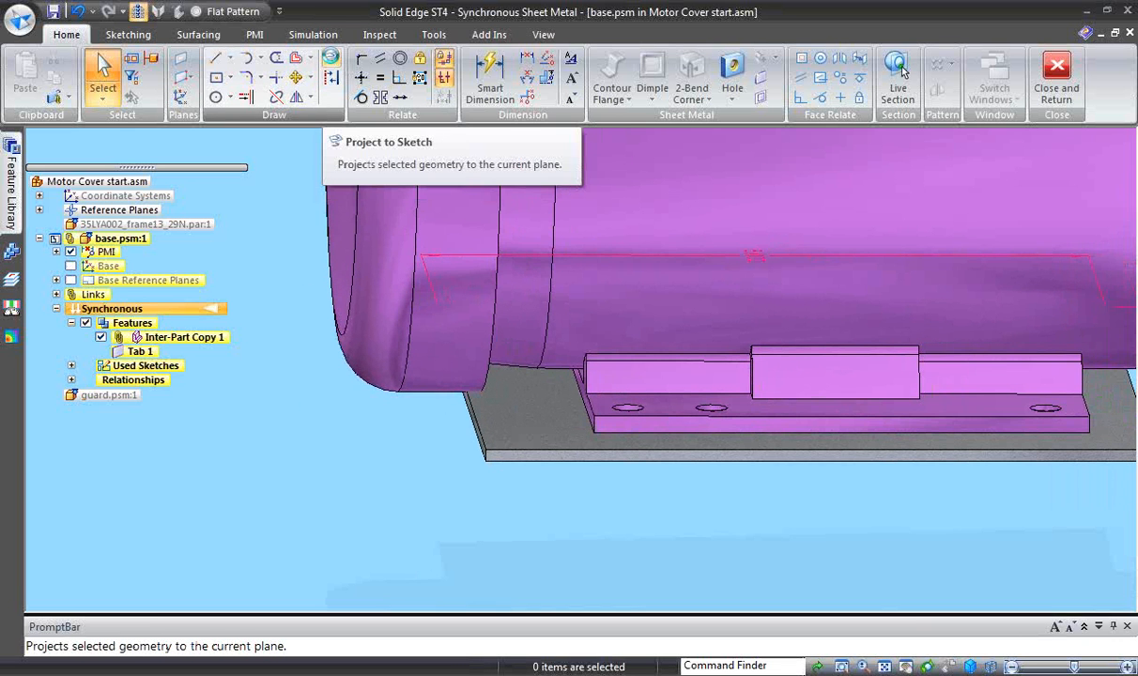
{"action": "left_click", "coordinate": [331, 64]}
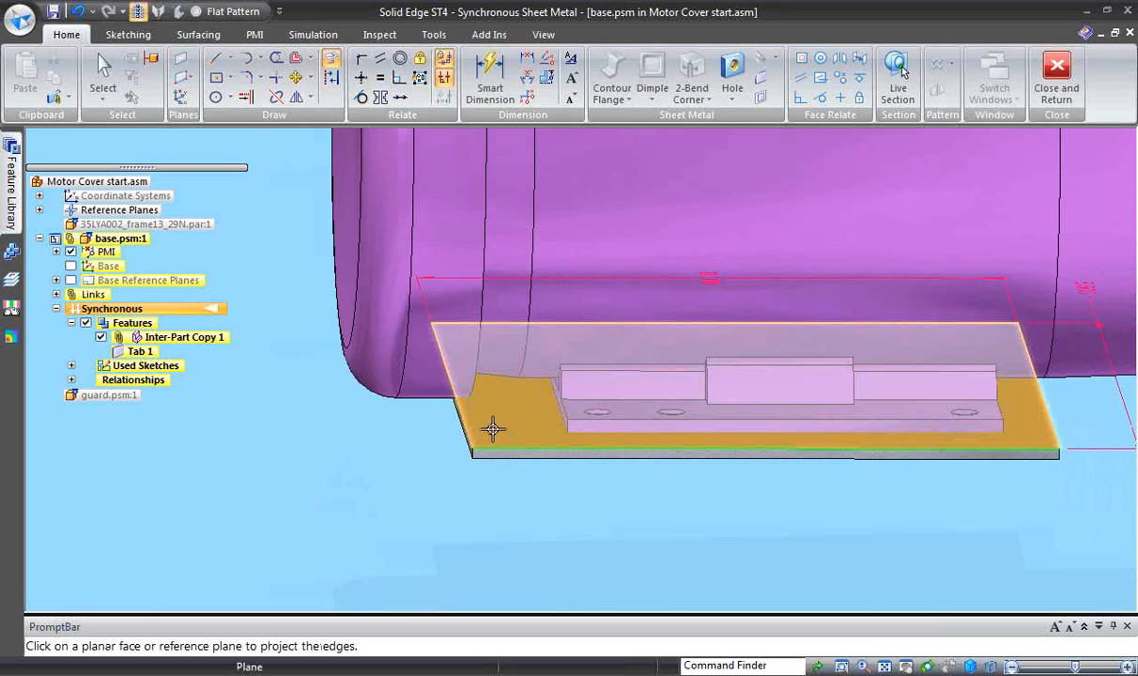
{"action": "left_click", "coordinate": [493, 434]}
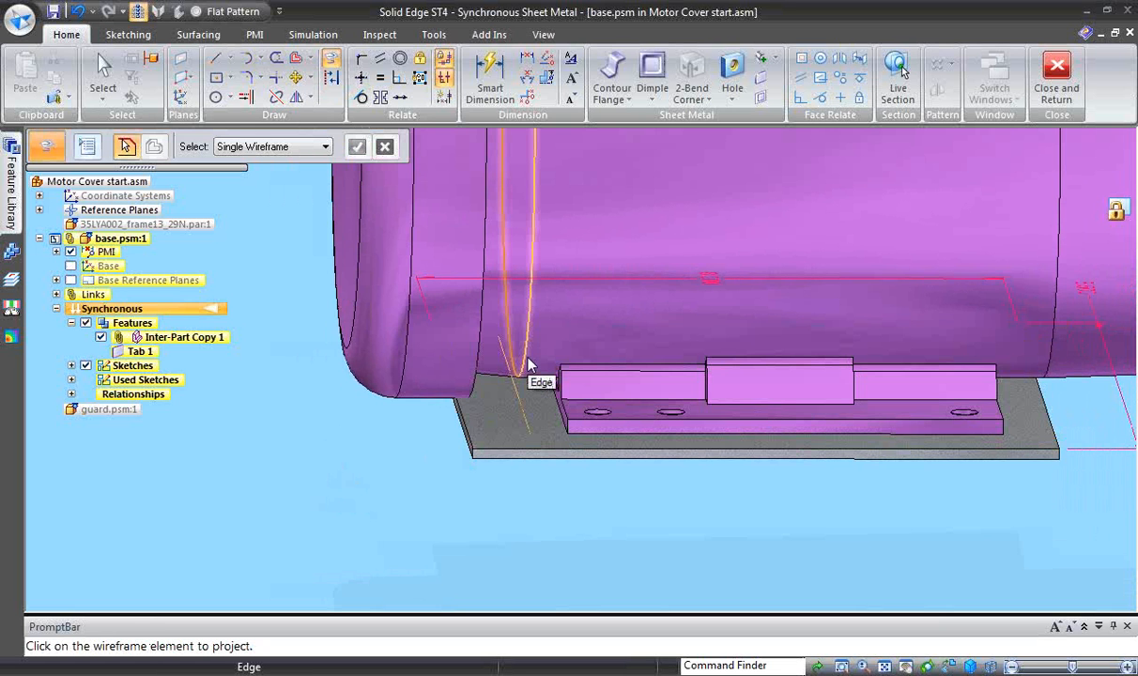
{"action": "left_click", "coordinate": [498, 361]}
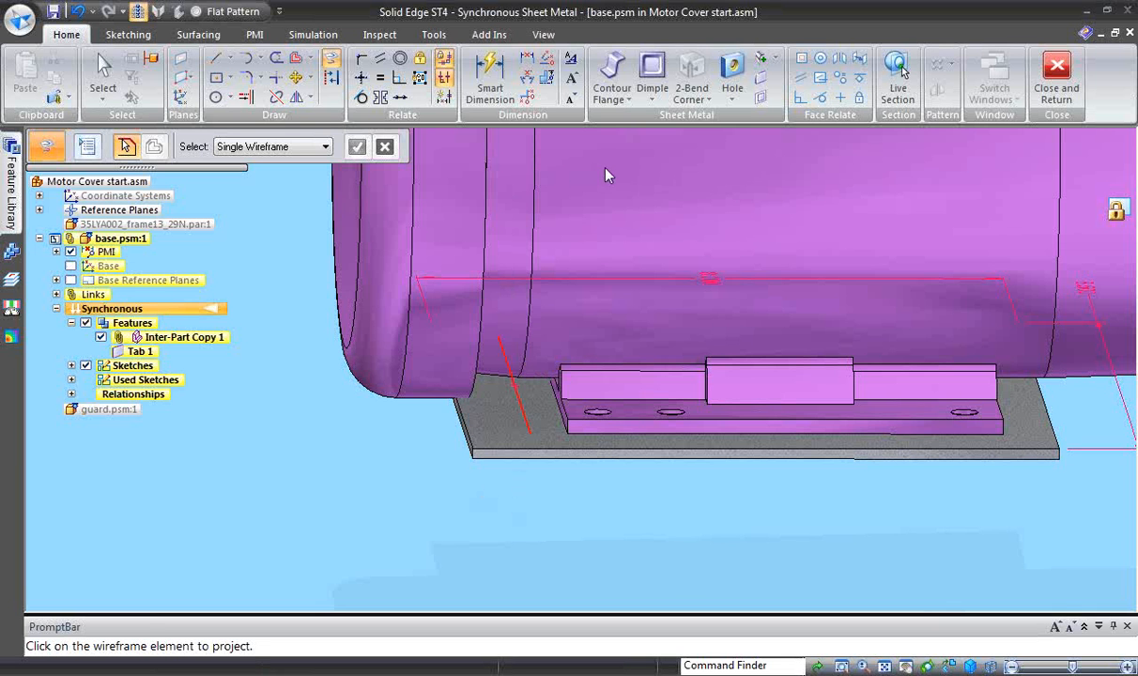
- Jog the plate downward by 1 in along the projected line, bending the material on the outer side
{"action": "left_click", "coordinate": [774, 58]}
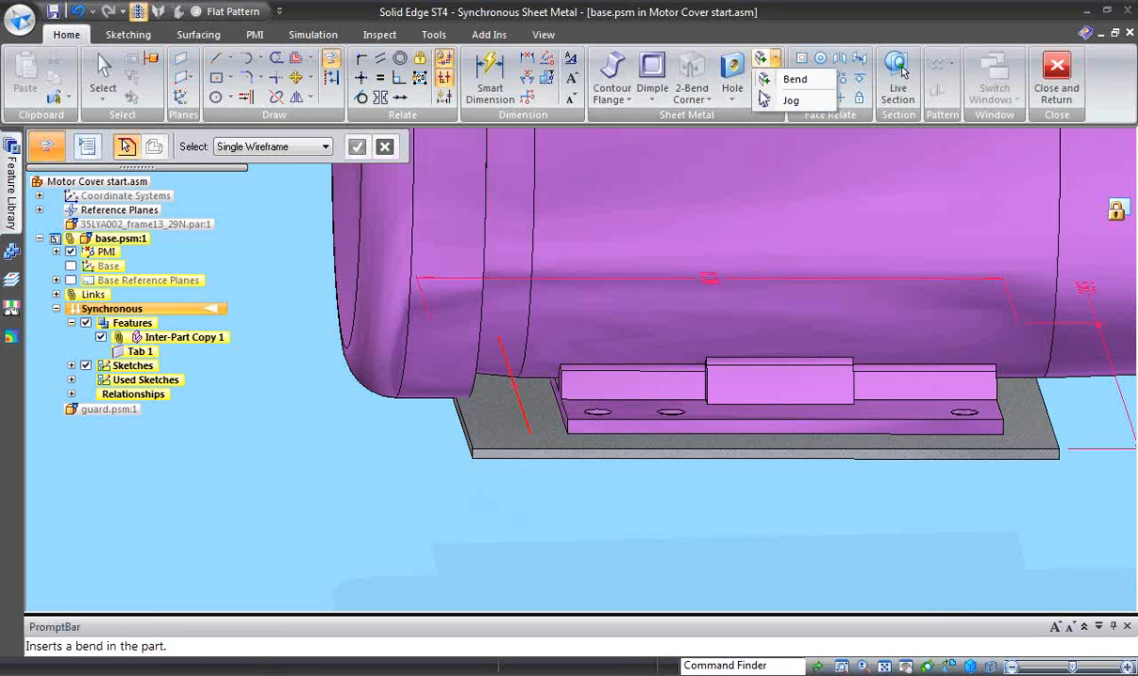
{"action": "left_click", "coordinate": [775, 101]}
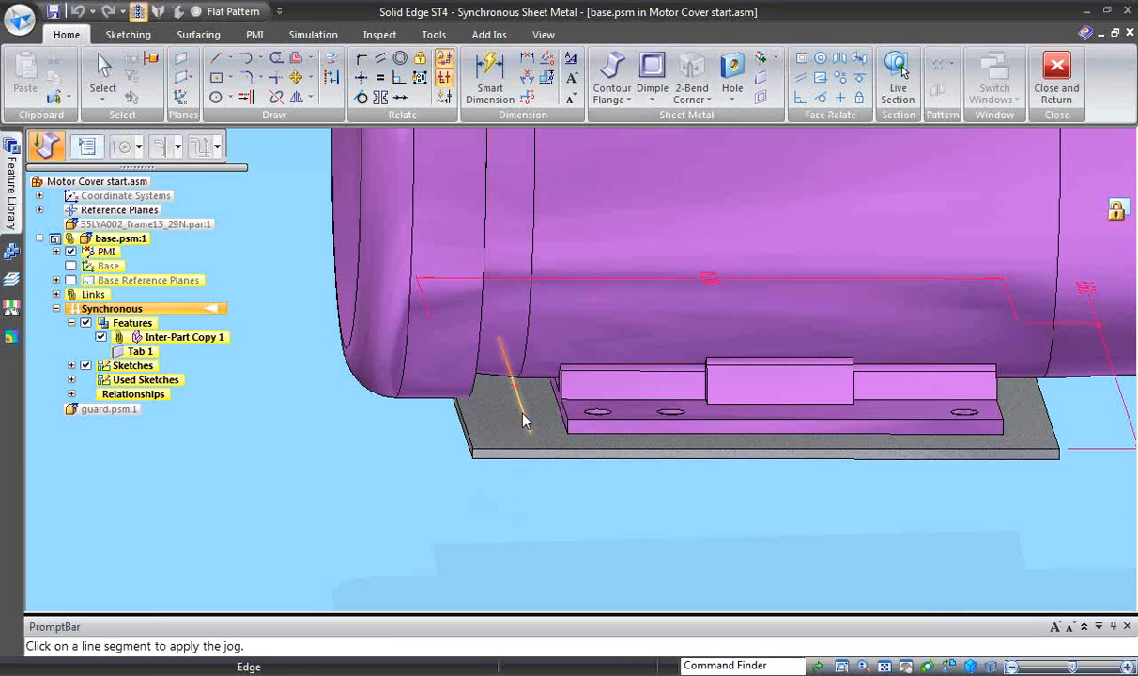
{"action": "left_click", "coordinate": [497, 431]}
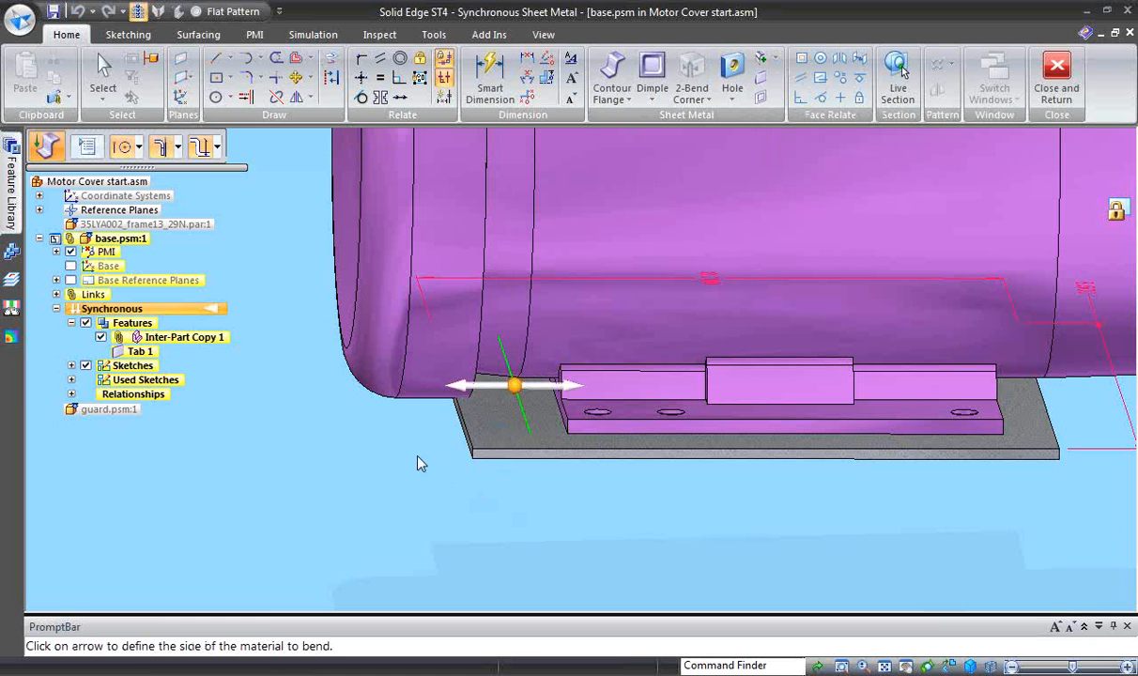
{"action": "left_click", "coordinate": [462, 384]}
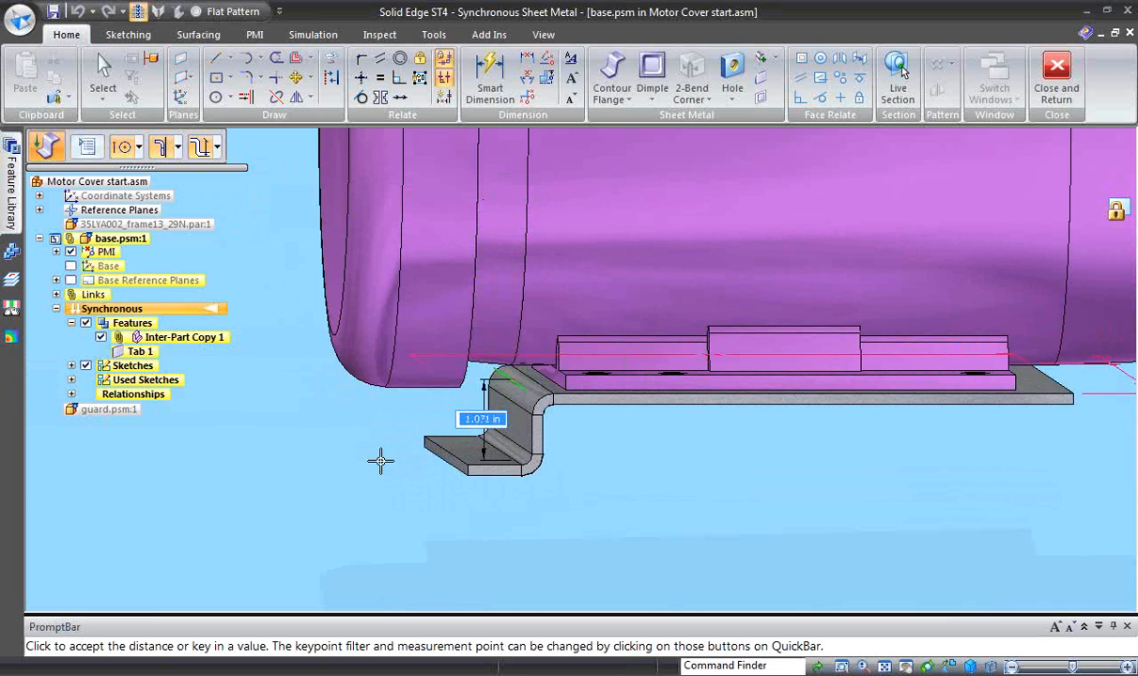
{"action": "type", "text": "1"}
{"action": "key", "text": "Return"}
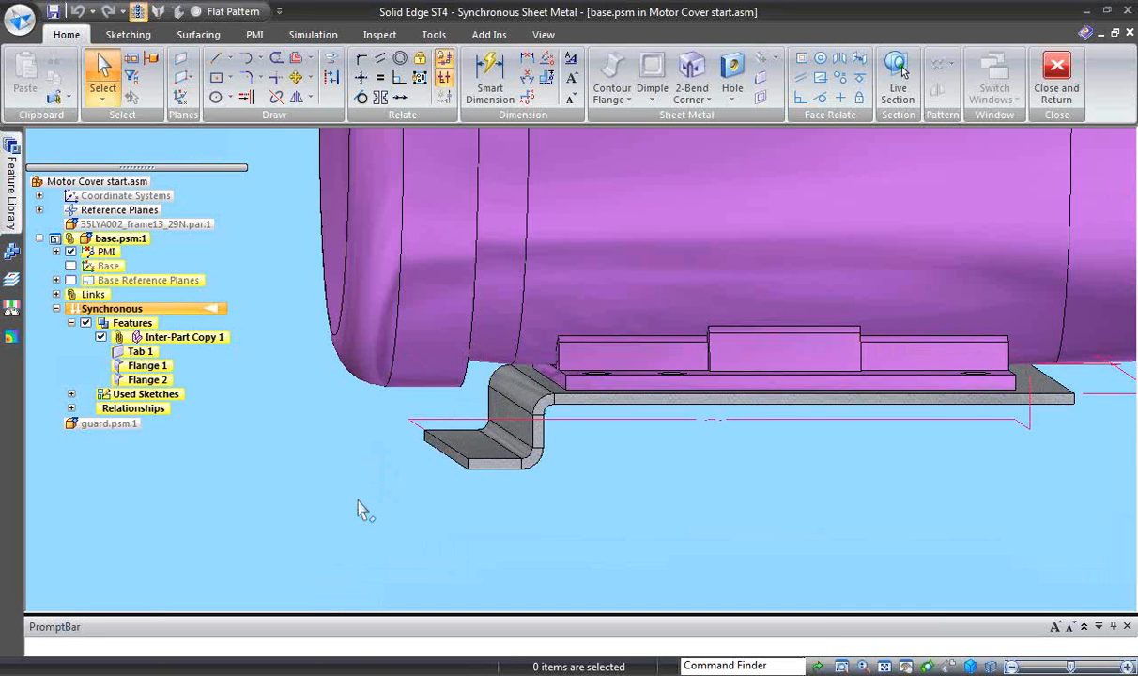
- Add a 90° downward flange along the plate's long side edge, level with the bottom corner of the jogged foot
{"action": "middle_click_drag", "start_coordinate": [353, 510], "coordinate": [314, 506]}
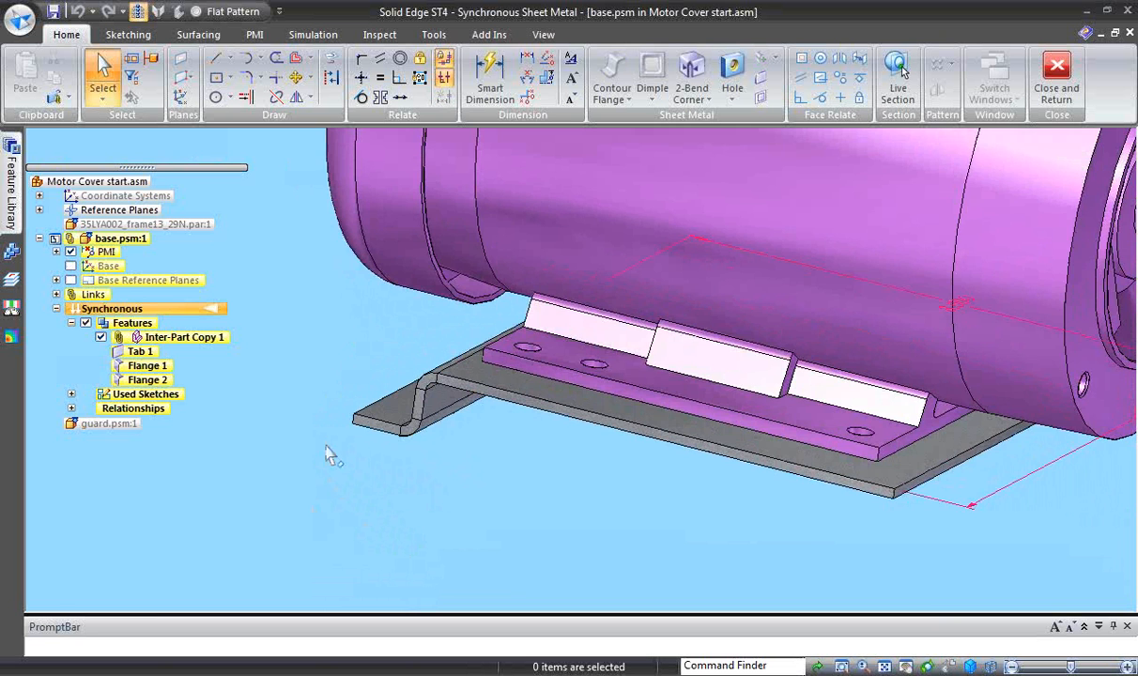
{"action": "middle_click_drag", "start_coordinate": [275, 448], "coordinate": [526, 415]}
{"action": "left_click", "coordinate": [526, 399]}
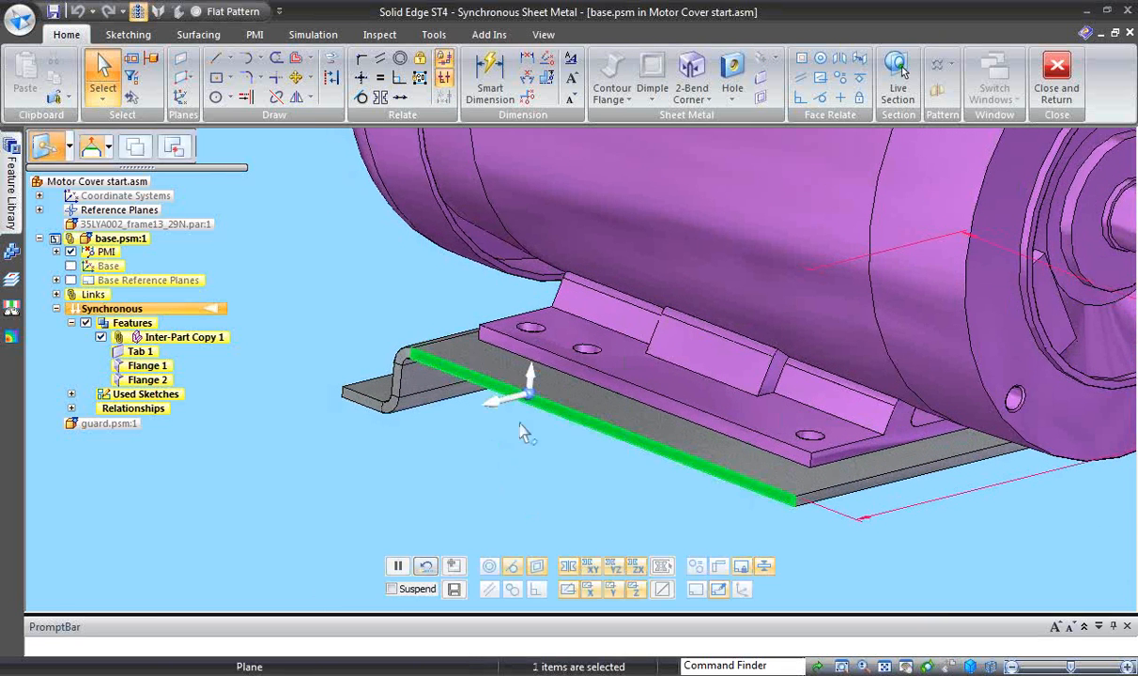
{"action": "left_click", "coordinate": [499, 399]}
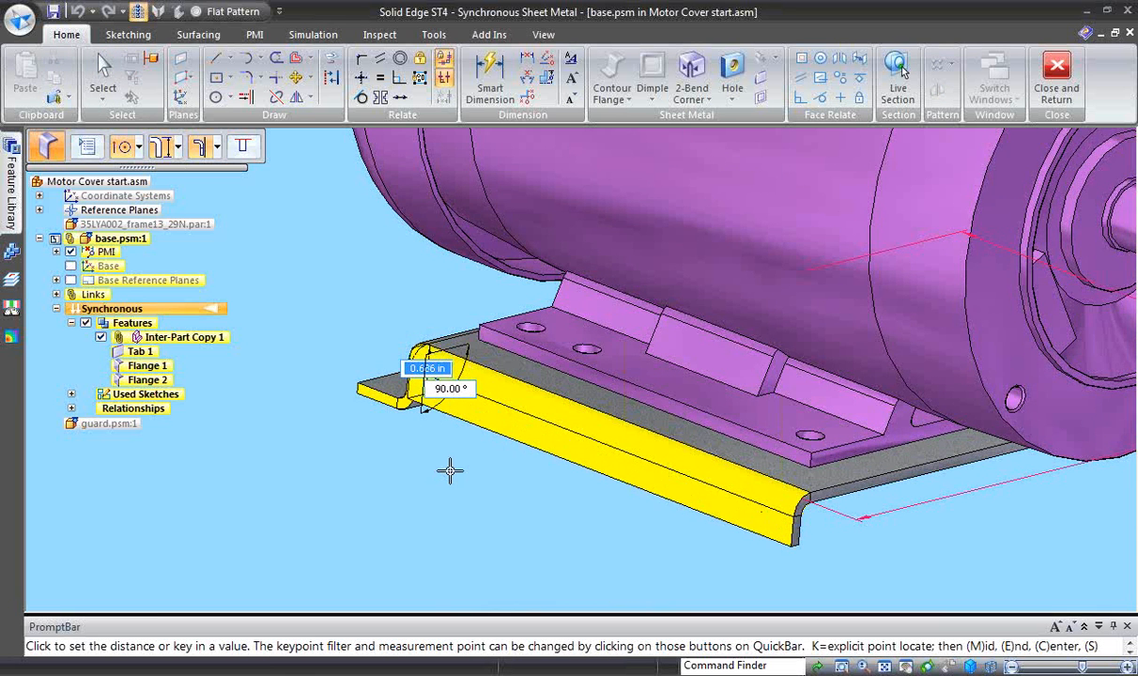
{"action": "middle_click_drag", "start_coordinate": [449, 470], "coordinate": [414, 478]}
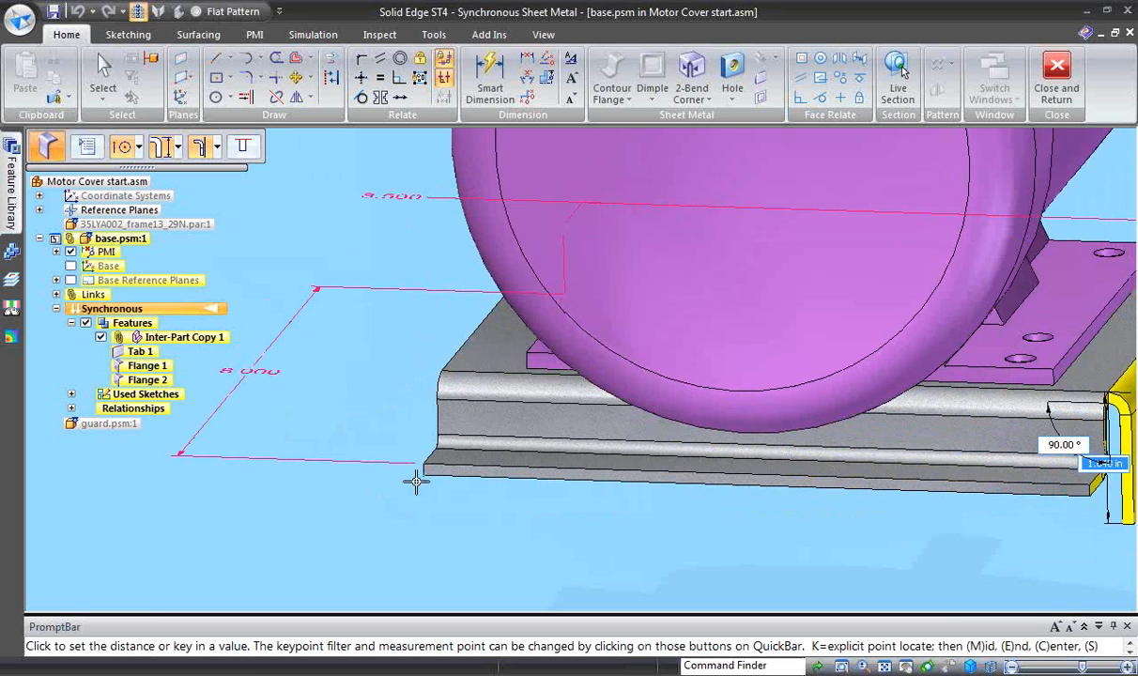
{"action": "left_click", "coordinate": [424, 478]}
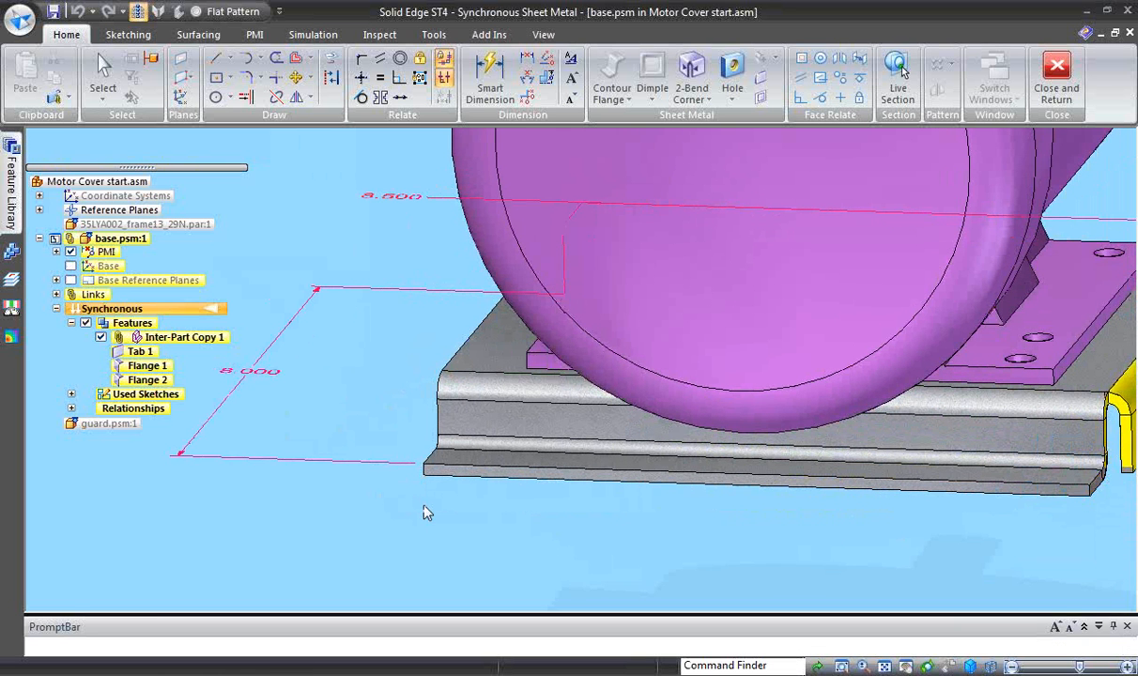
- Dimension the jogged foot's length along its end edge and set it to 2 in
{"action": "middle_click_drag", "start_coordinate": [447, 555], "coordinate": [401, 356]}
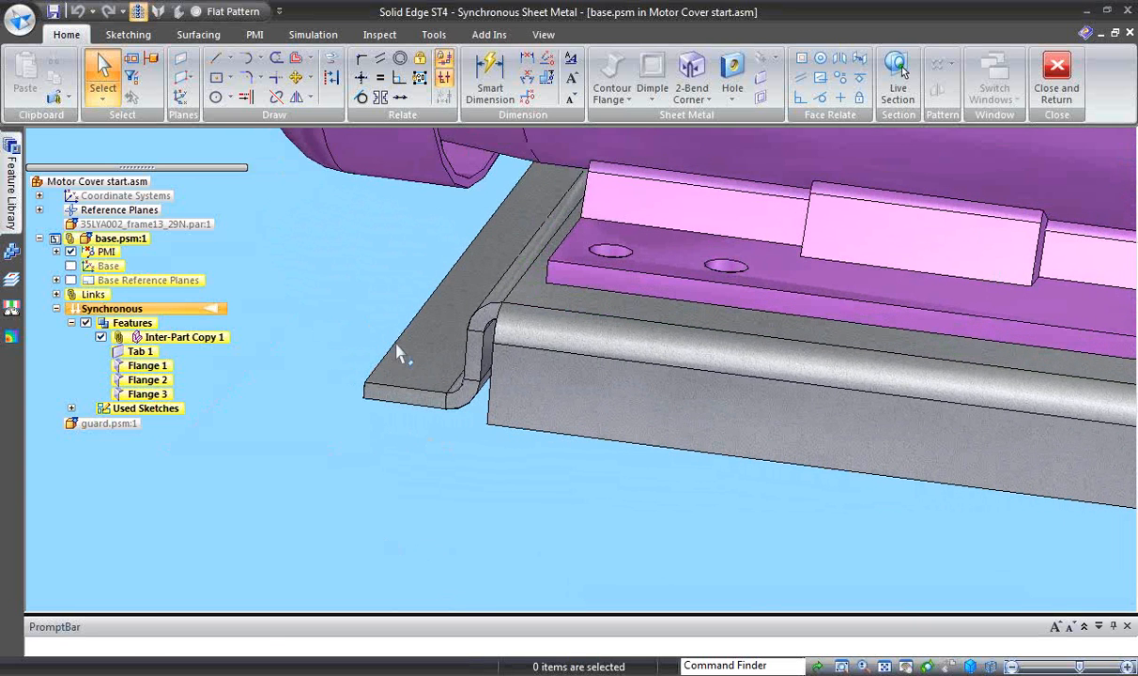
{"action": "left_click", "coordinate": [489, 80]}
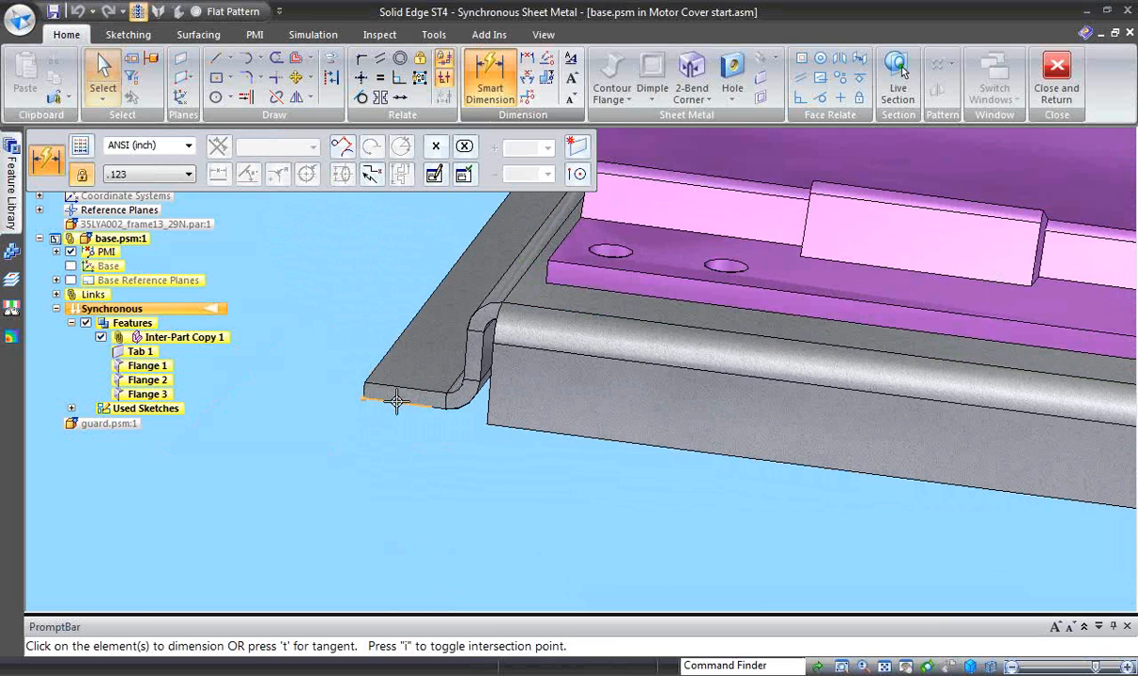
{"action": "left_click", "coordinate": [377, 398]}
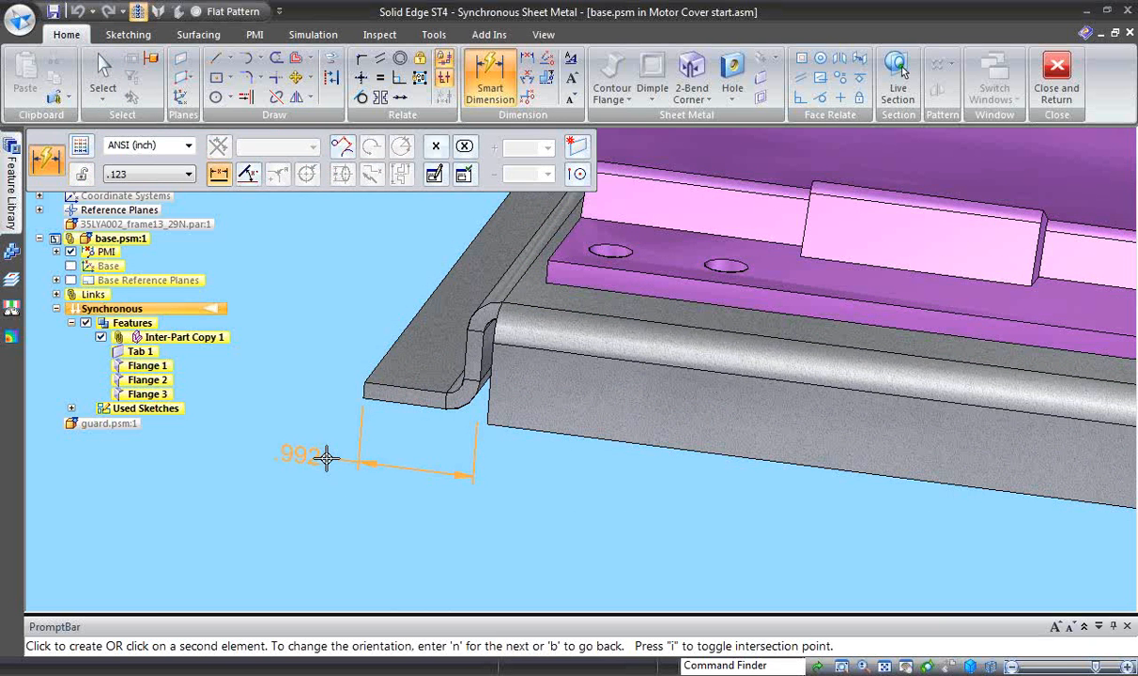
{"action": "left_click", "coordinate": [325, 457]}
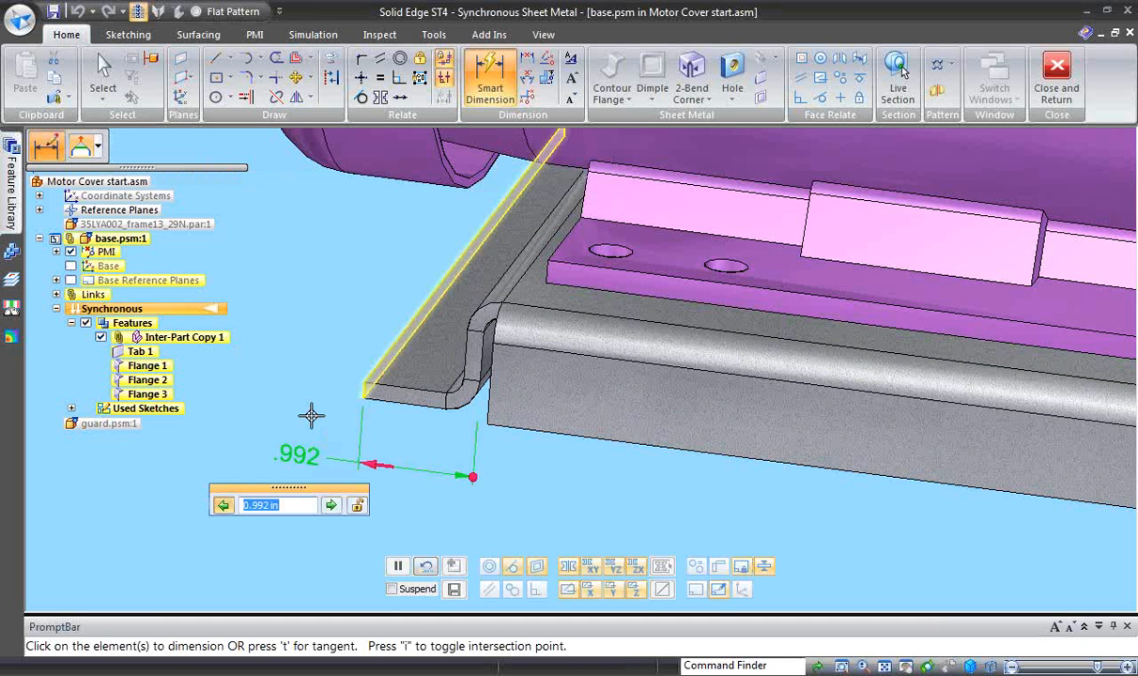
{"action": "type", "text": "2"}
{"action": "key", "text": "Return"}
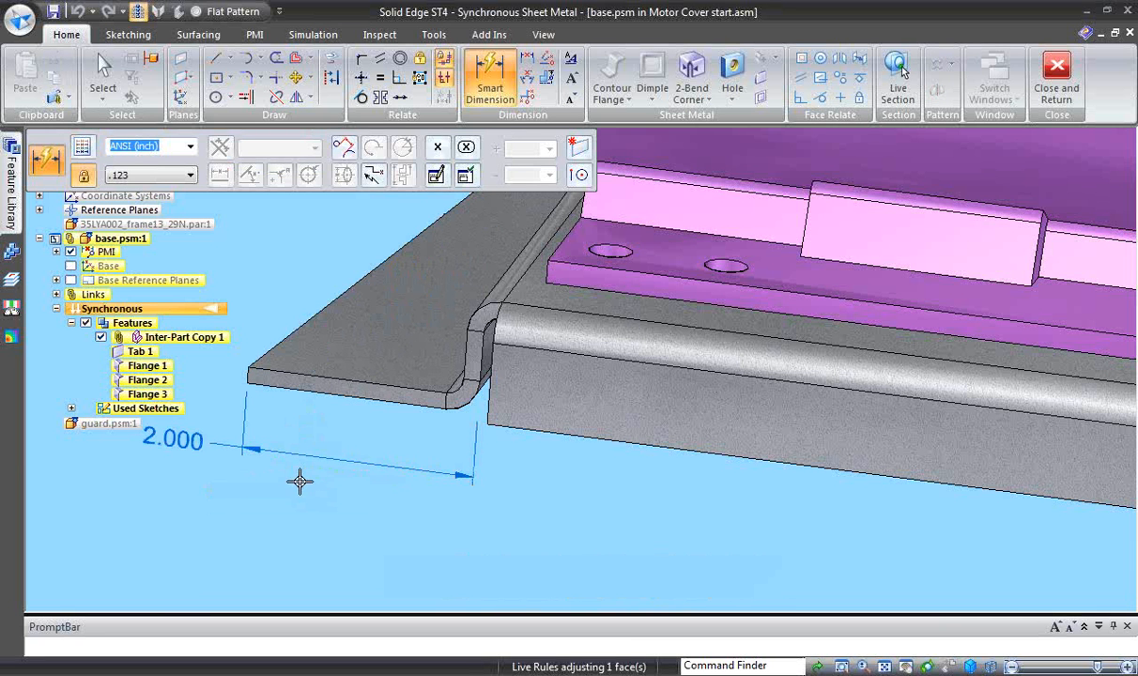
{"action": "mouse_move", "coordinate": [299, 481]}
{"action": "middle_mouse_down"}
{"action": "mouse_move", "coordinate": [330, 495]}
{"action": "mouse_move", "coordinate": [304, 488]}
{"action": "middle_mouse_up"}
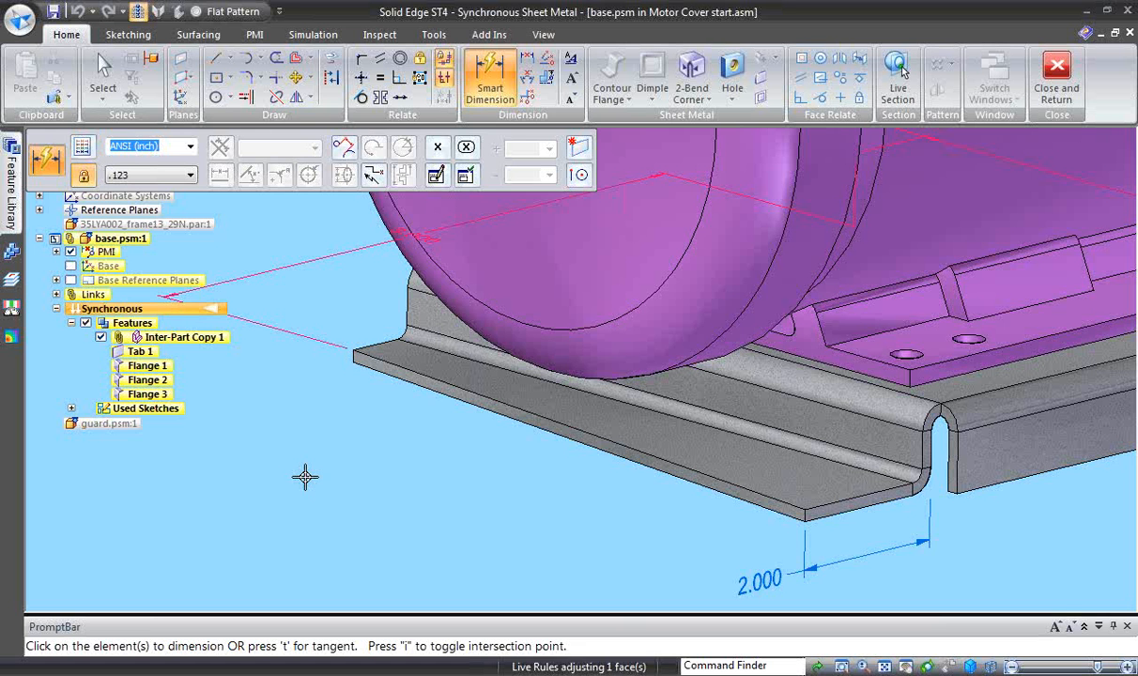
{"action": "key", "text": "Escape"}
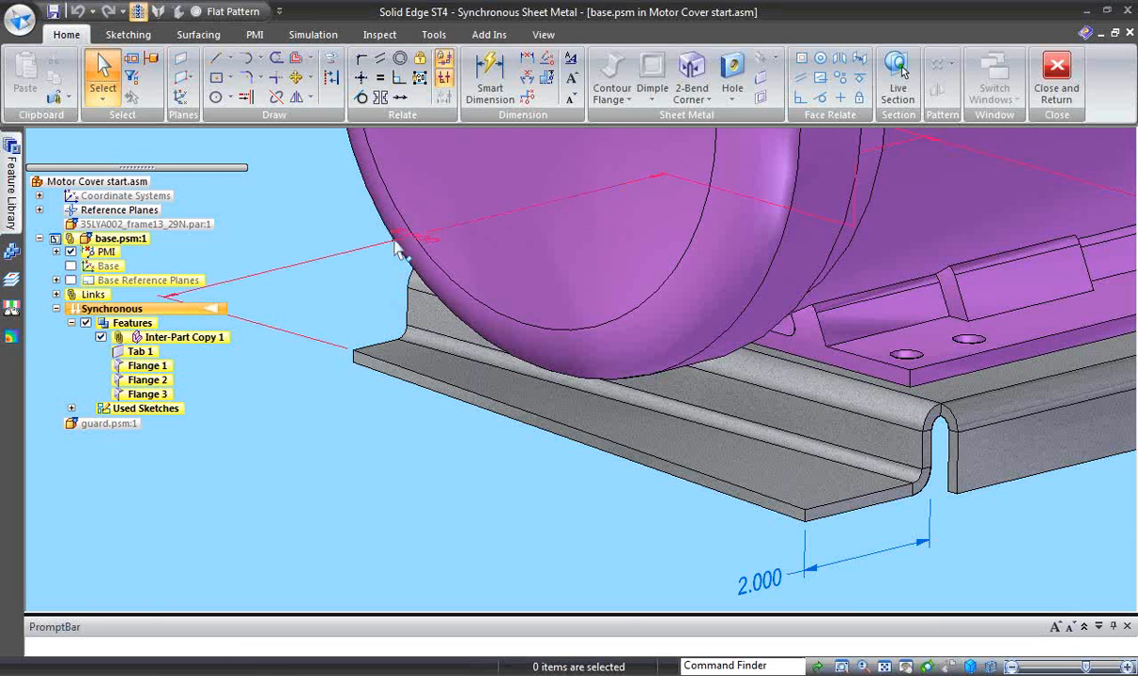
- Unlock the 8 in dimension of the base plate
{"action": "middle_click_drag", "start_coordinate": [386, 275], "coordinate": [361, 303]}
{"action": "left_click", "coordinate": [331, 226]}
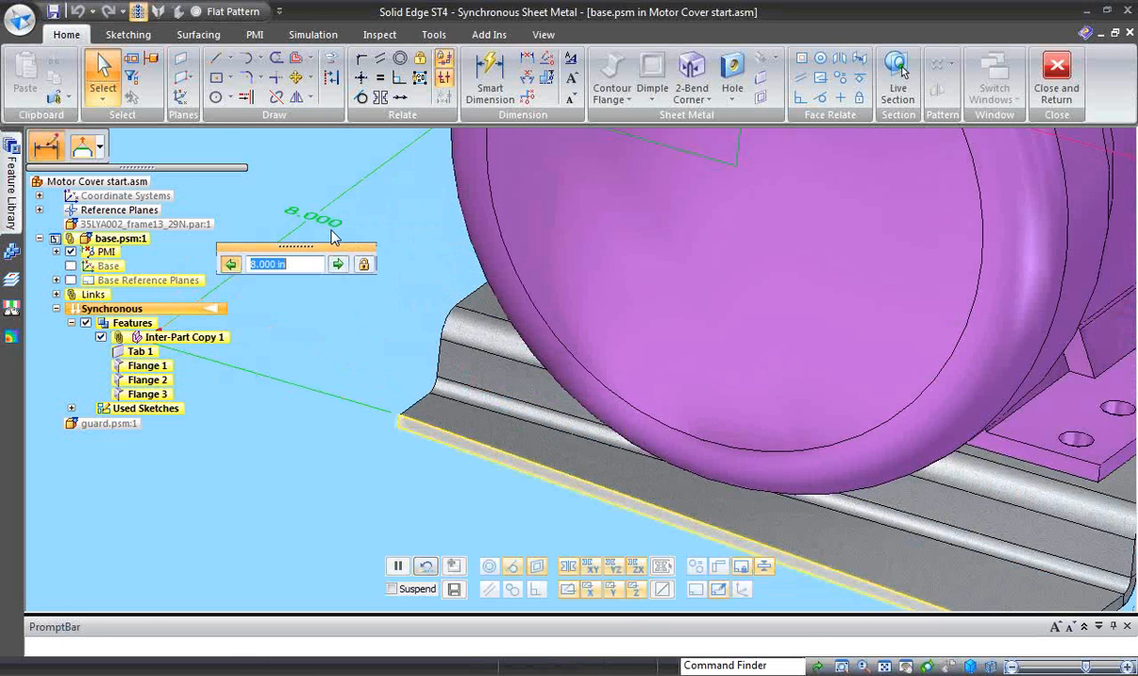
{"action": "left_click", "coordinate": [362, 267]}
{"action": "left_click", "coordinate": [346, 309]}
{"action": "middle_click_drag", "start_coordinate": [347, 316], "coordinate": [733, 188]}
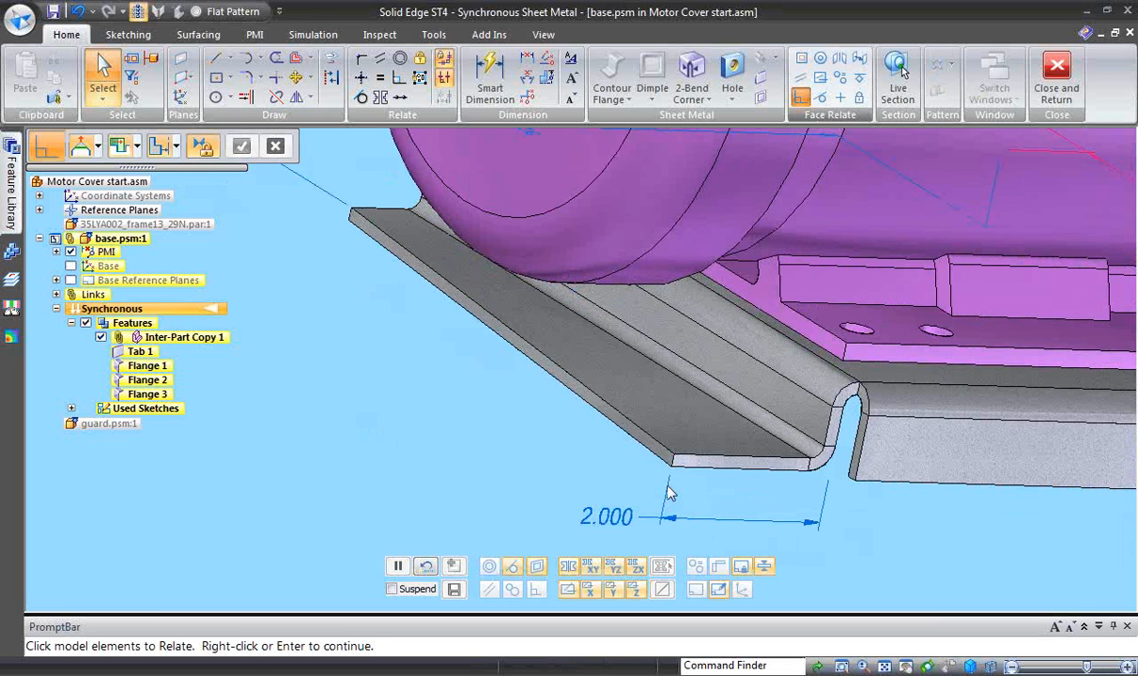
{"action": "left_click", "coordinate": [694, 462]}
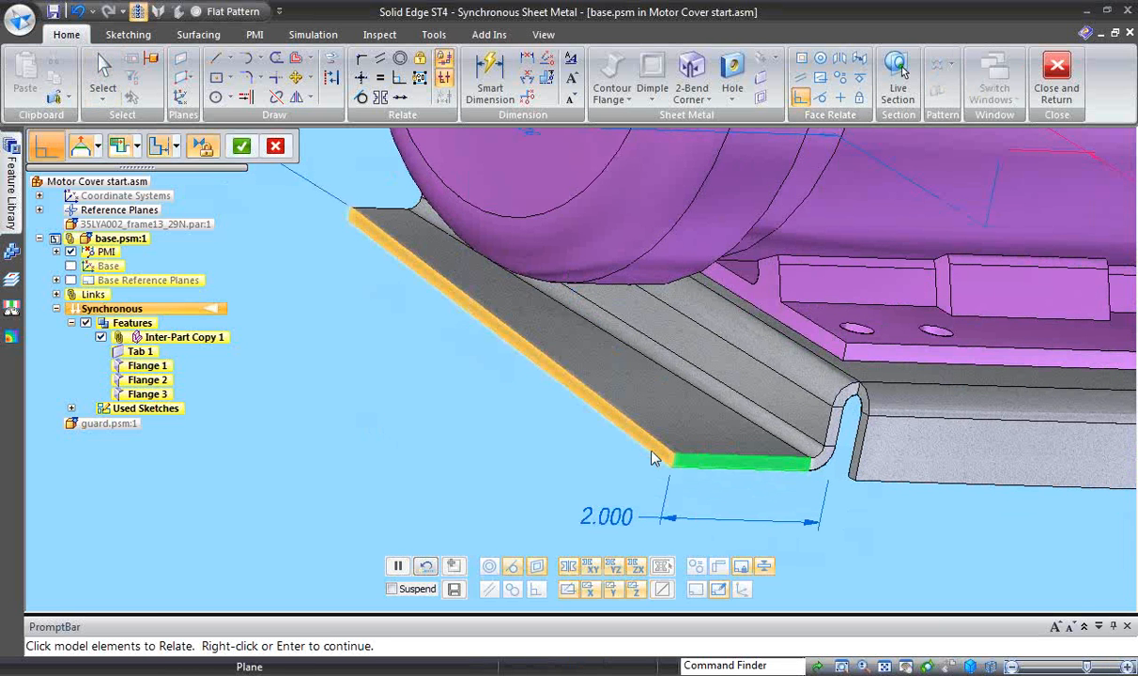
{"action": "middle_click_drag", "start_coordinate": [609, 465], "coordinate": [395, 343]}
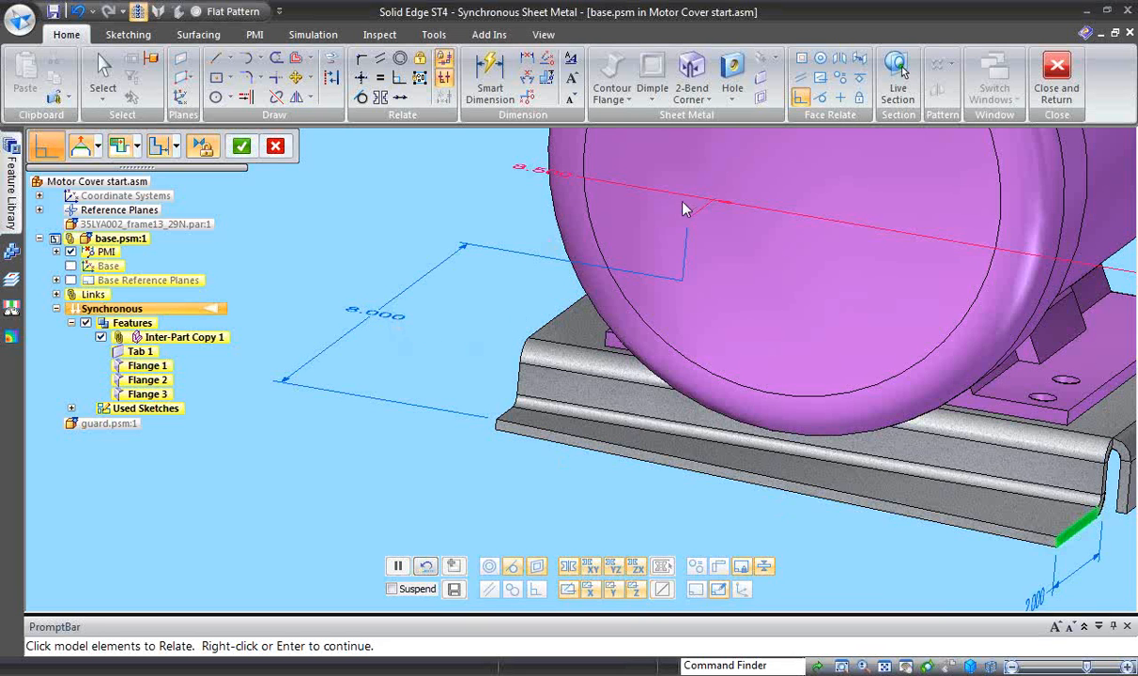
{"action": "middle_click_drag", "start_coordinate": [513, 312], "coordinate": [457, 400]}
{"action": "left_click", "coordinate": [717, 471]}
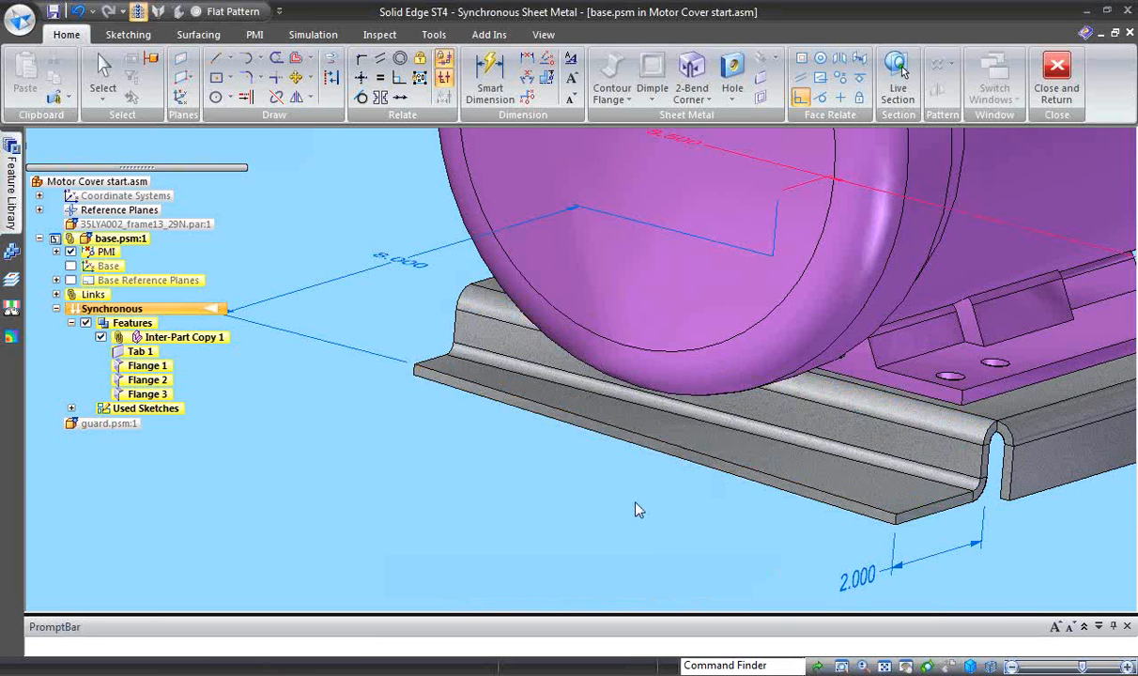
- Make the jogged foot's long outer edge face perpendicular to its short end face
{"action": "middle_click_drag", "start_coordinate": [635, 502], "coordinate": [614, 508]}
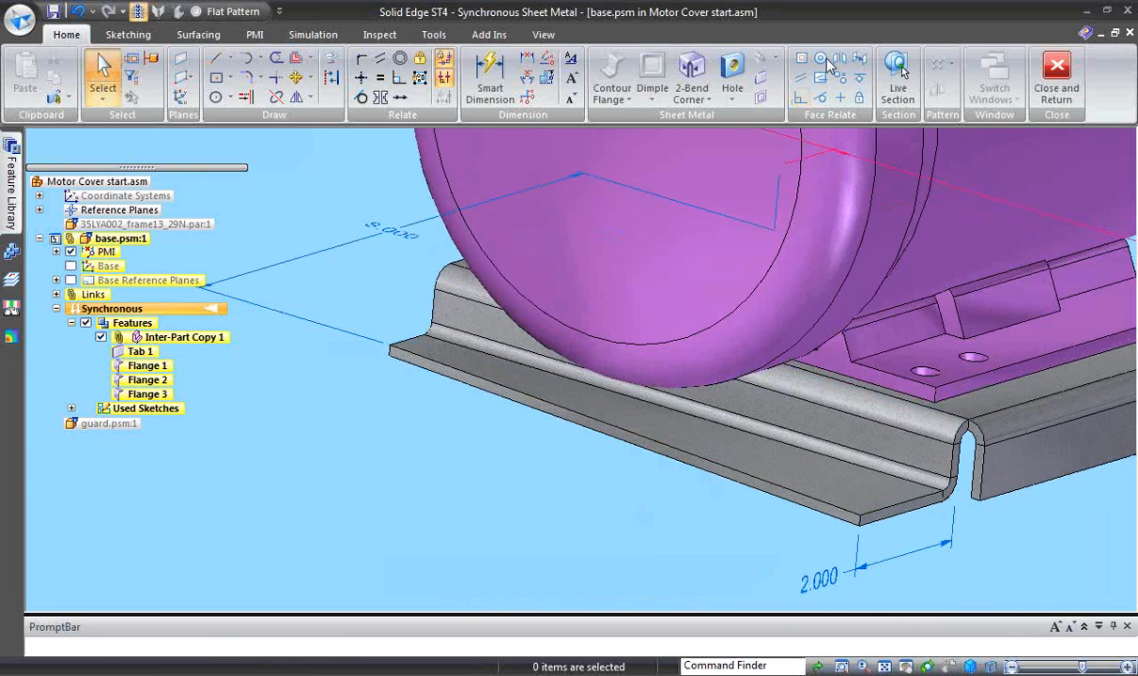
{"action": "left_click", "coordinate": [800, 97]}
{"action": "left_click", "coordinate": [782, 497]}
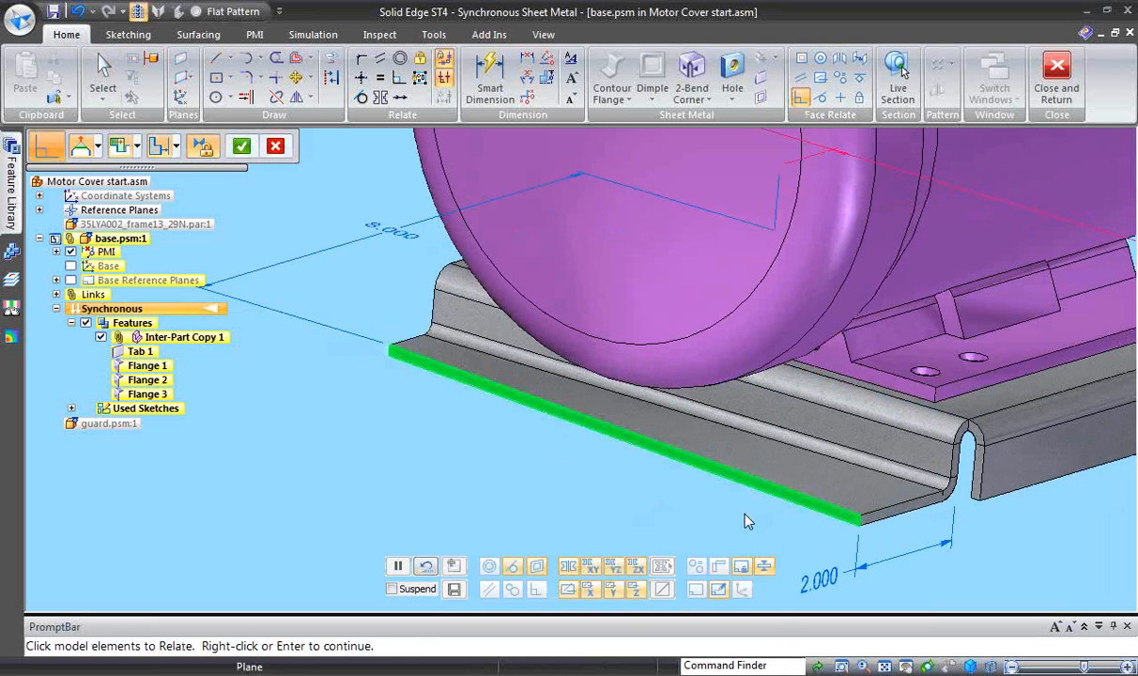
{"action": "right_click", "coordinate": [631, 502]}
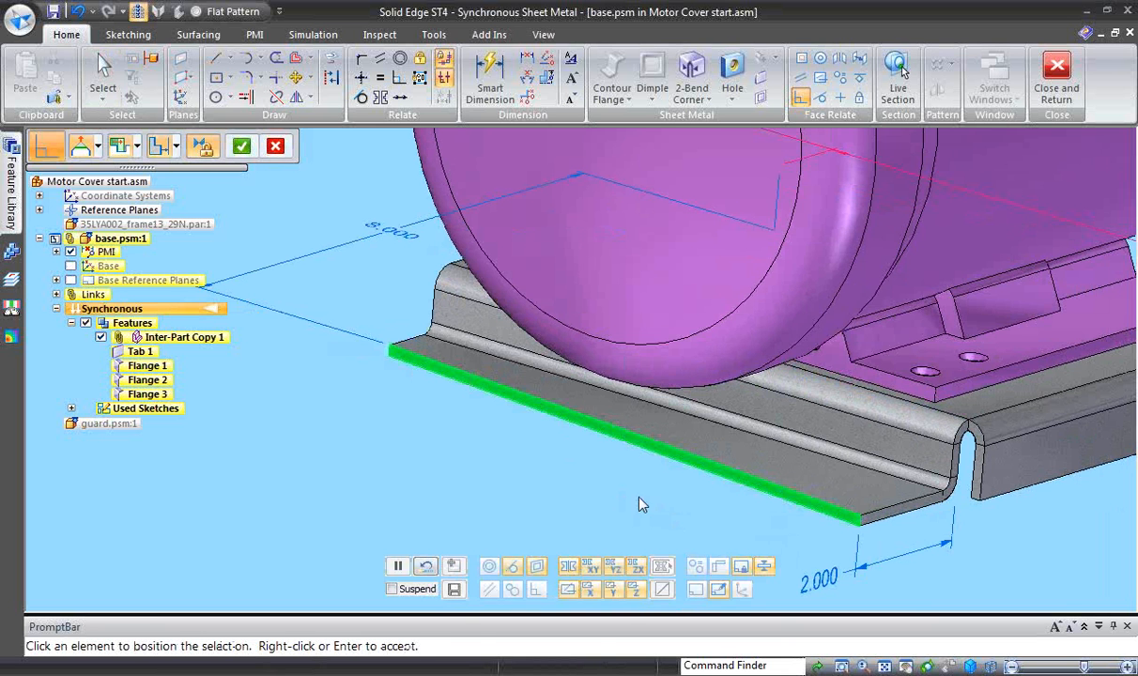
{"action": "left_click", "coordinate": [892, 519]}
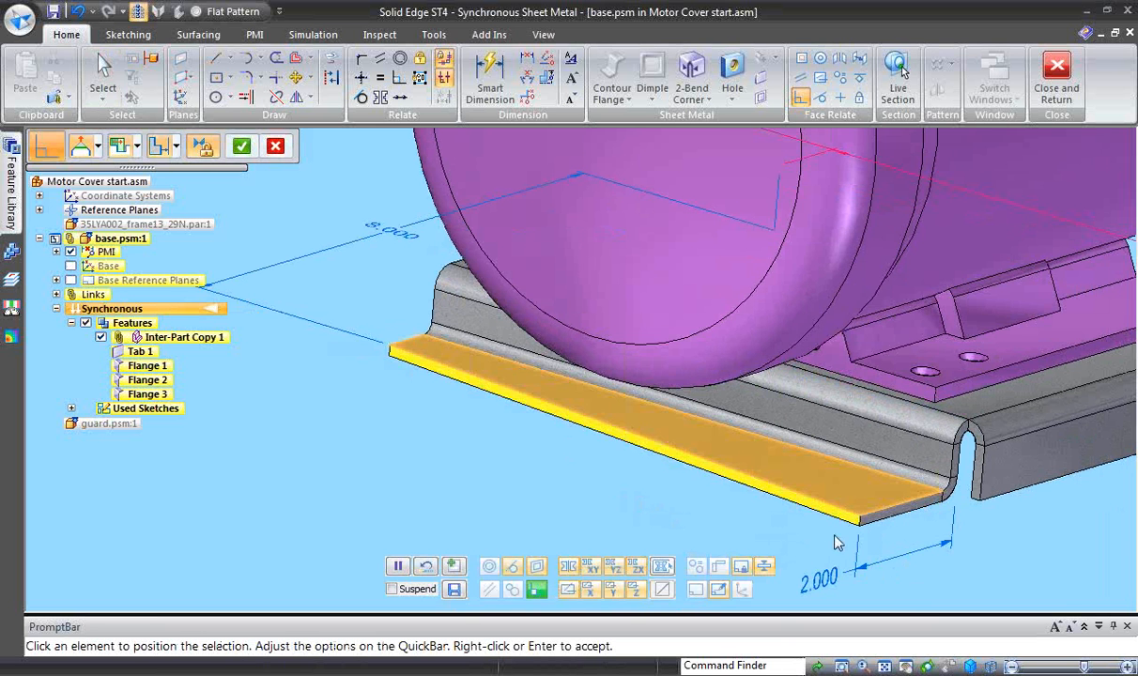
{"action": "right_click", "coordinate": [761, 537]}
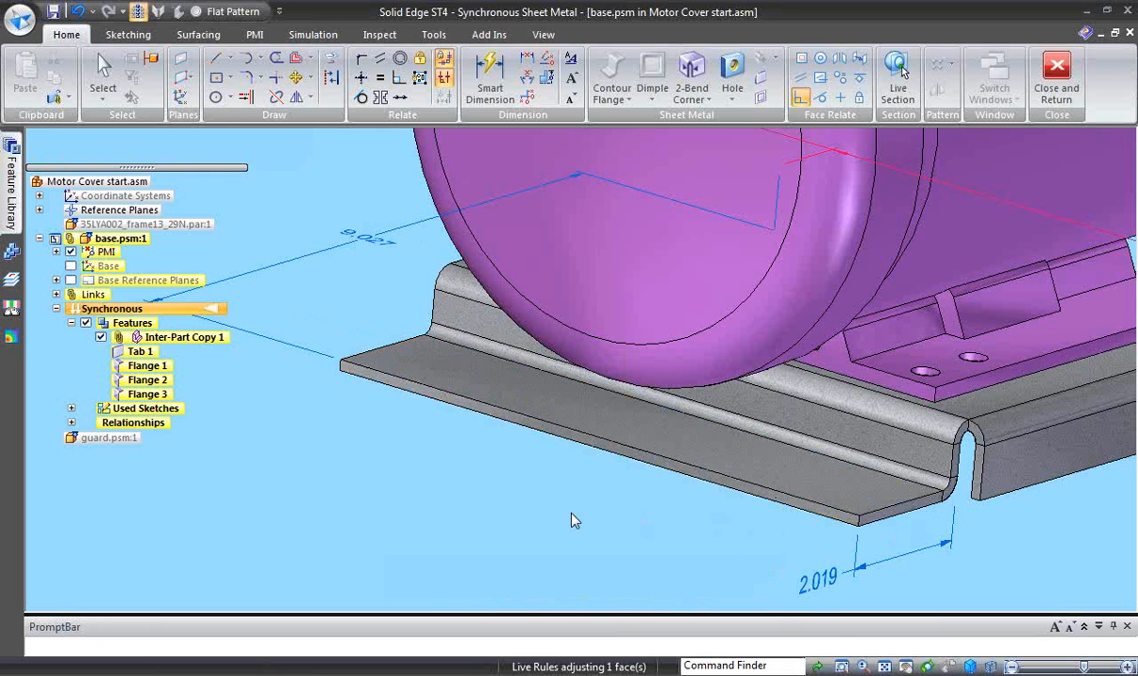
- Set the jogged foot's length dimension to 2 in and switch which side of the dimension moves when edited
{"action": "middle_click_drag", "start_coordinate": [565, 513], "coordinate": [635, 523]}
{"action": "left_click", "coordinate": [642, 533]}
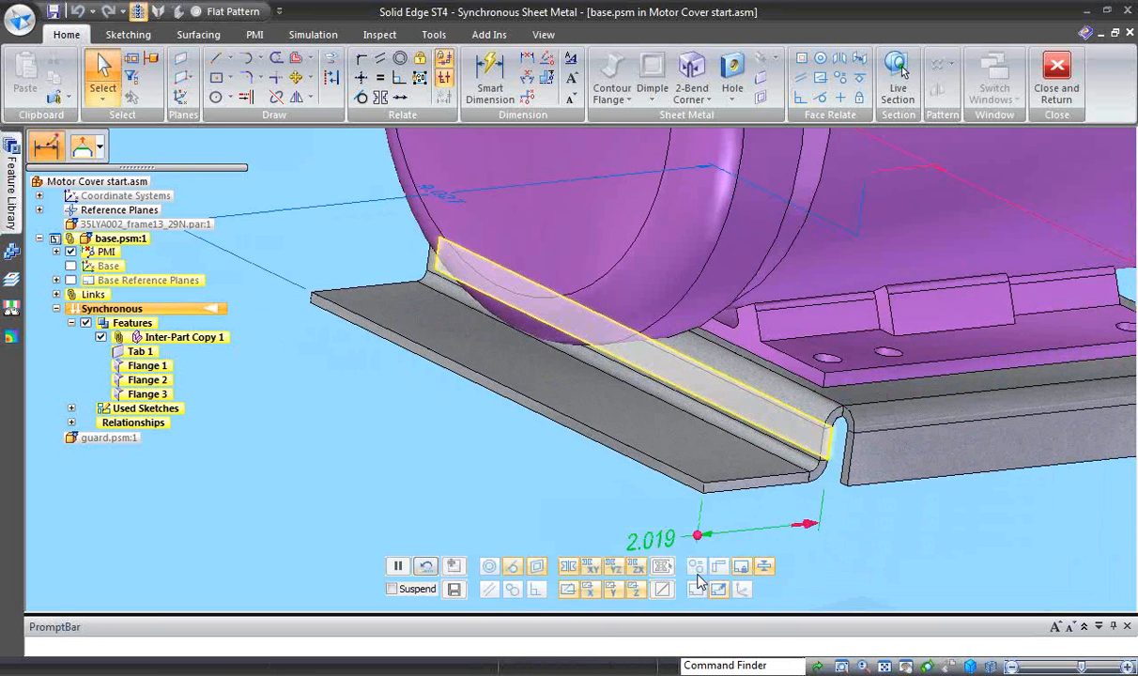
{"action": "middle_click_drag", "start_coordinate": [698, 576], "coordinate": [625, 530]}
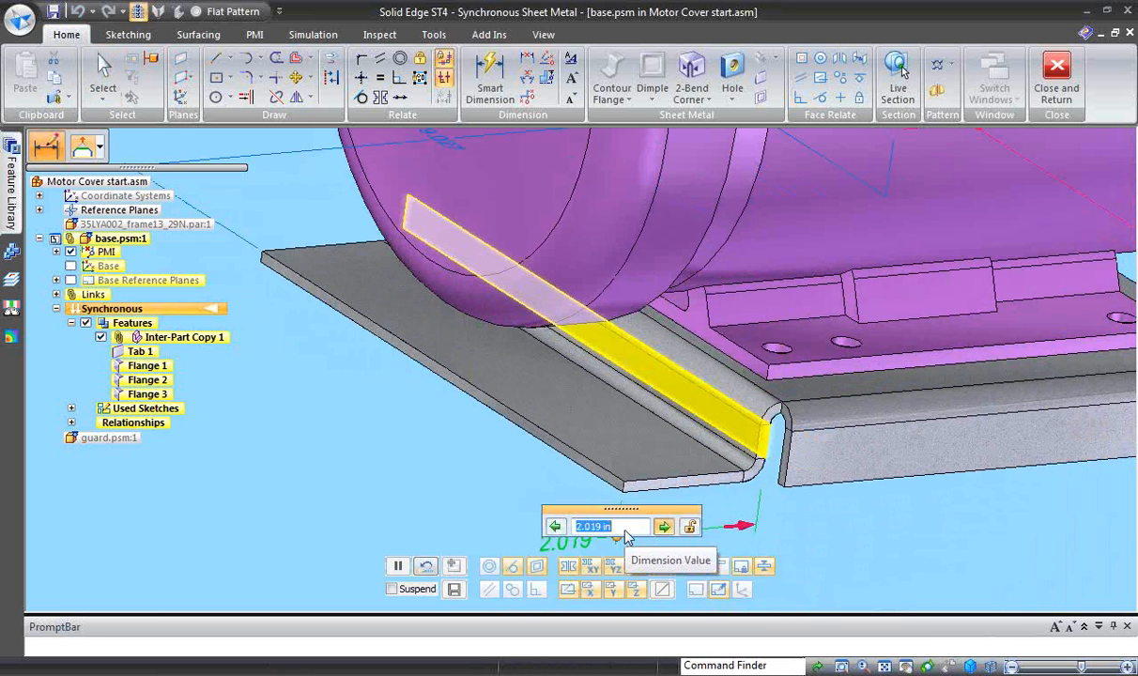
{"action": "type", "text": "2"}
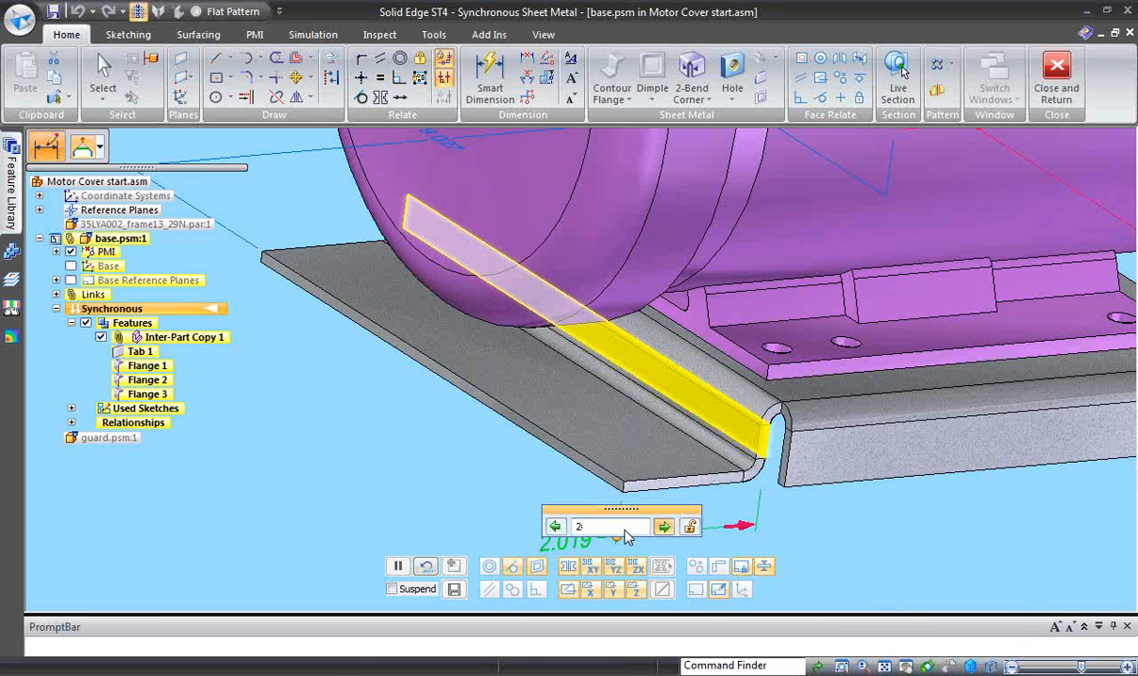
{"action": "key", "text": "Return"}
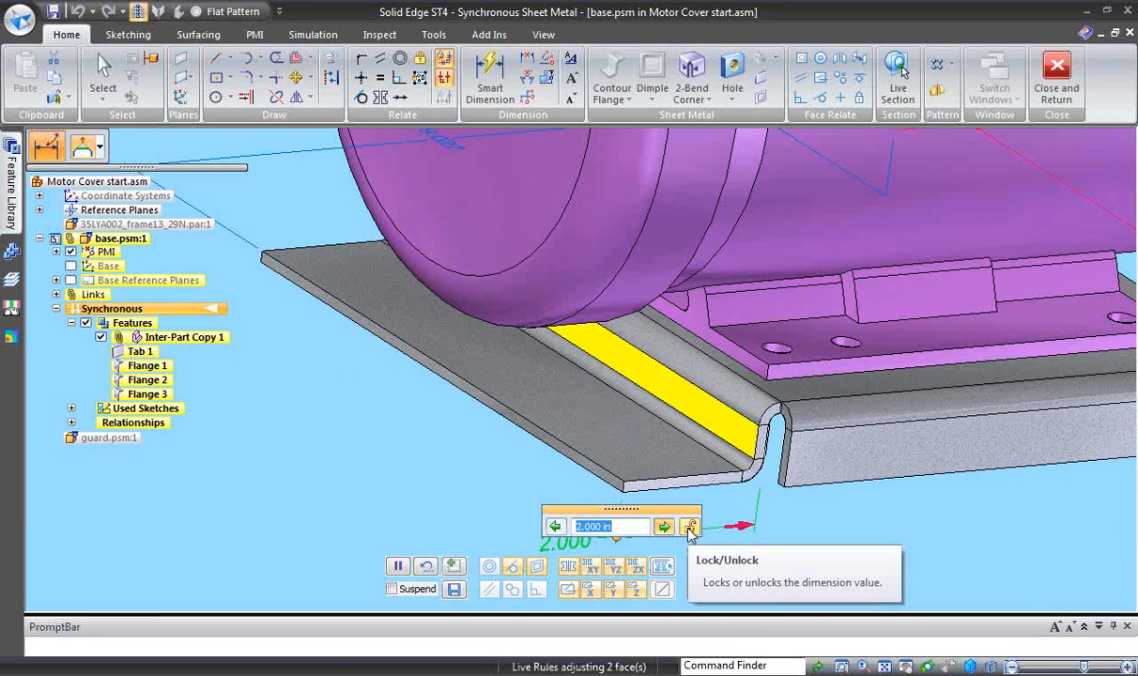
{"action": "left_click", "coordinate": [835, 540]}
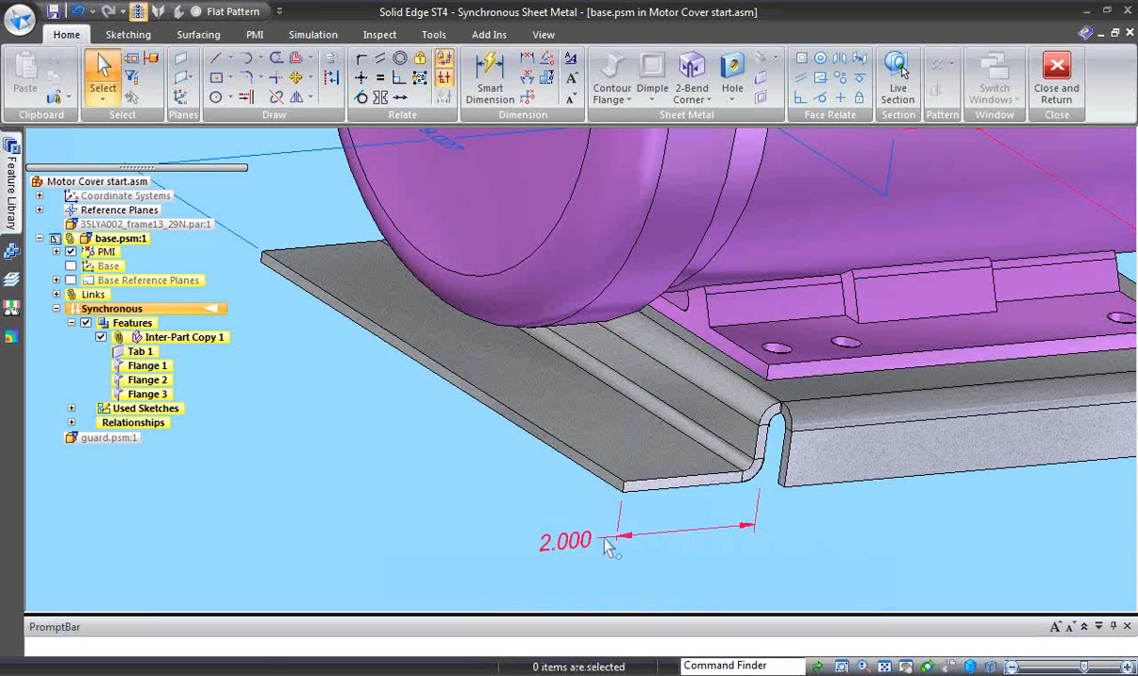
{"action": "left_click", "coordinate": [576, 537]}
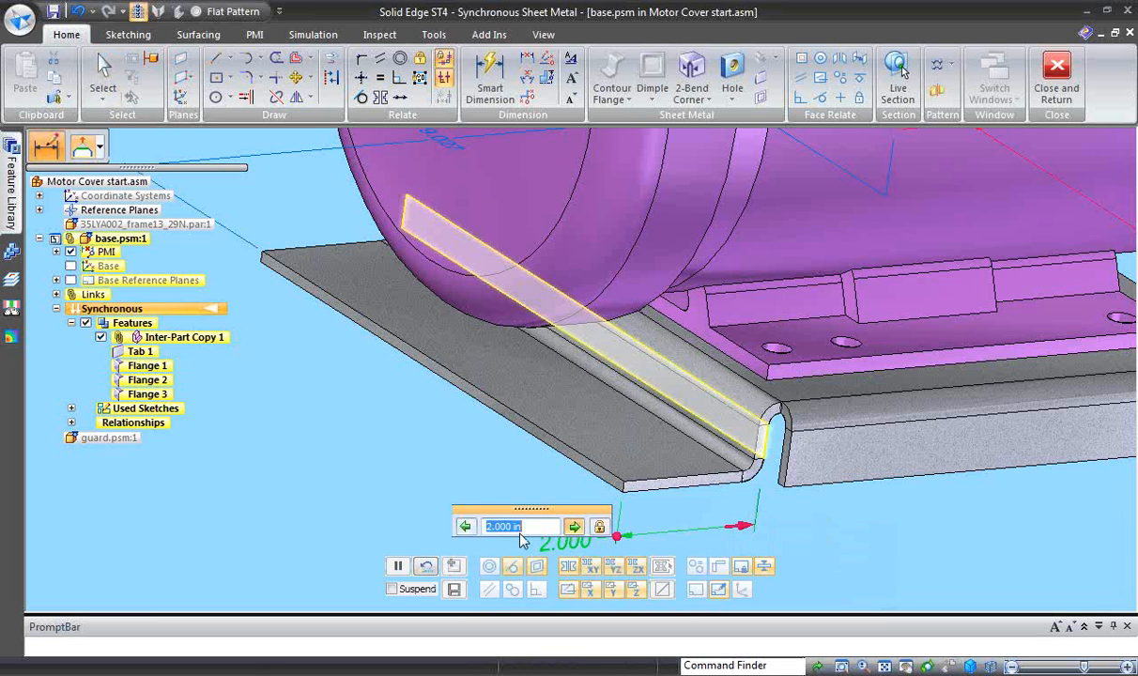
{"action": "left_click", "coordinate": [466, 528]}
{"action": "left_click", "coordinate": [792, 552]}
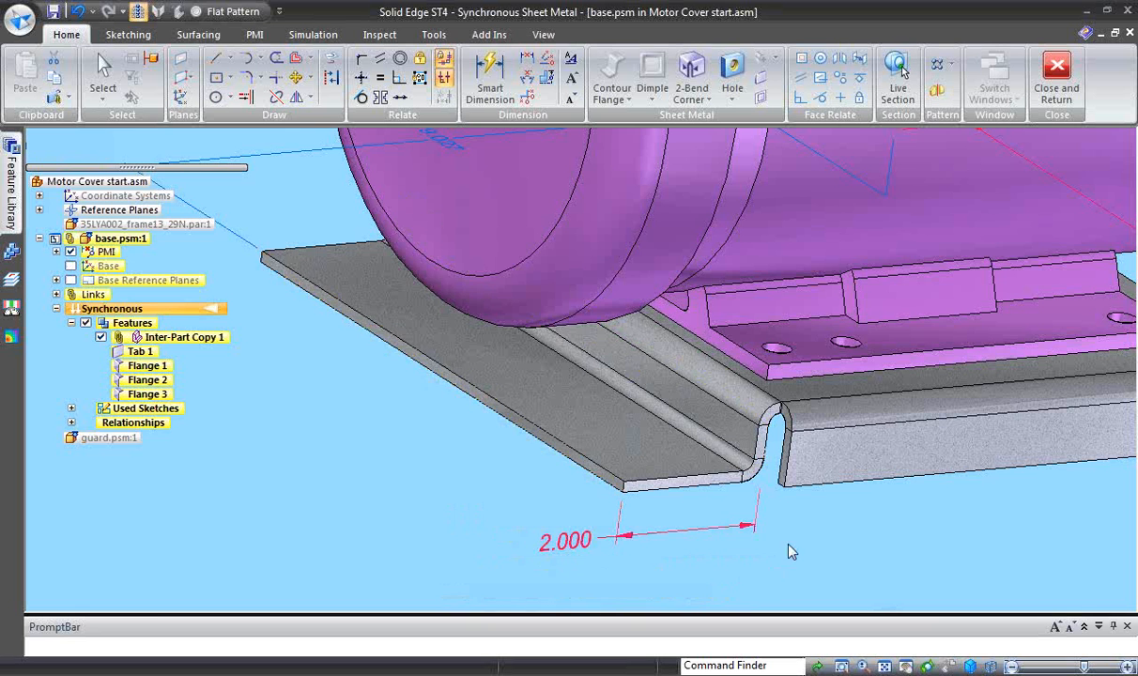
- Add a 90° outward flange about 2.3 in long along the bottom edge of the downward side flange to form a side foot
{"action": "middle_click_drag", "start_coordinate": [820, 554], "coordinate": [578, 586]}
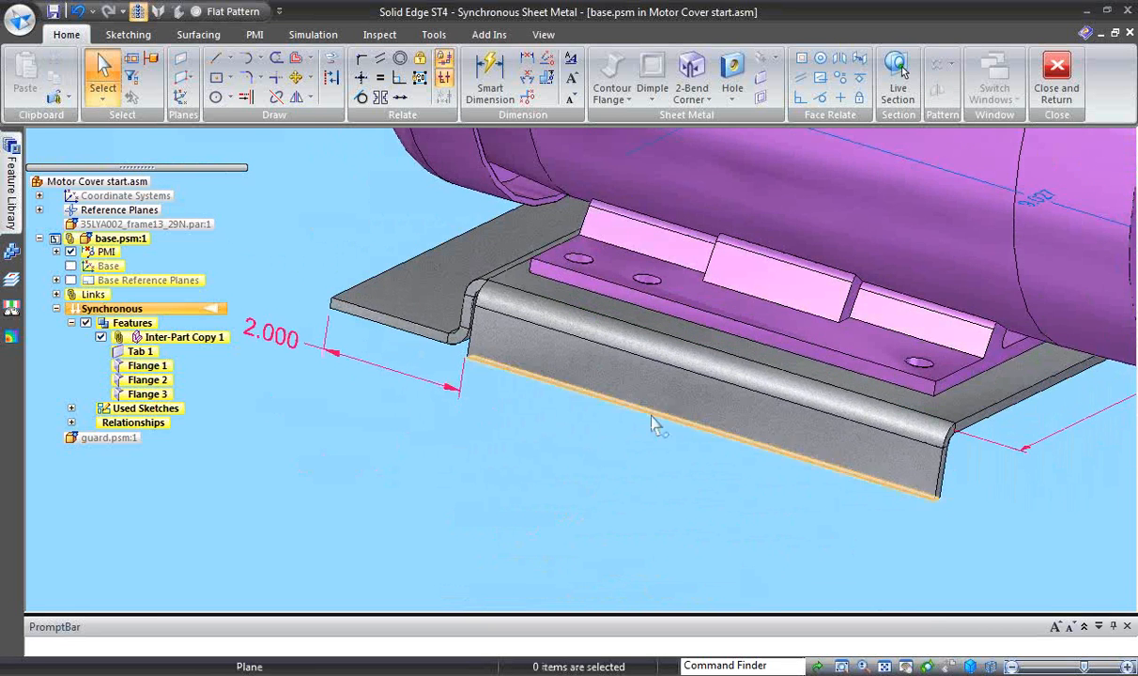
{"action": "left_click", "coordinate": [642, 410]}
{"action": "mouse_move", "coordinate": [574, 499]}
{"action": "middle_mouse_down"}
{"action": "mouse_move", "coordinate": [551, 519]}
{"action": "mouse_move", "coordinate": [559, 513]}
{"action": "middle_mouse_up"}
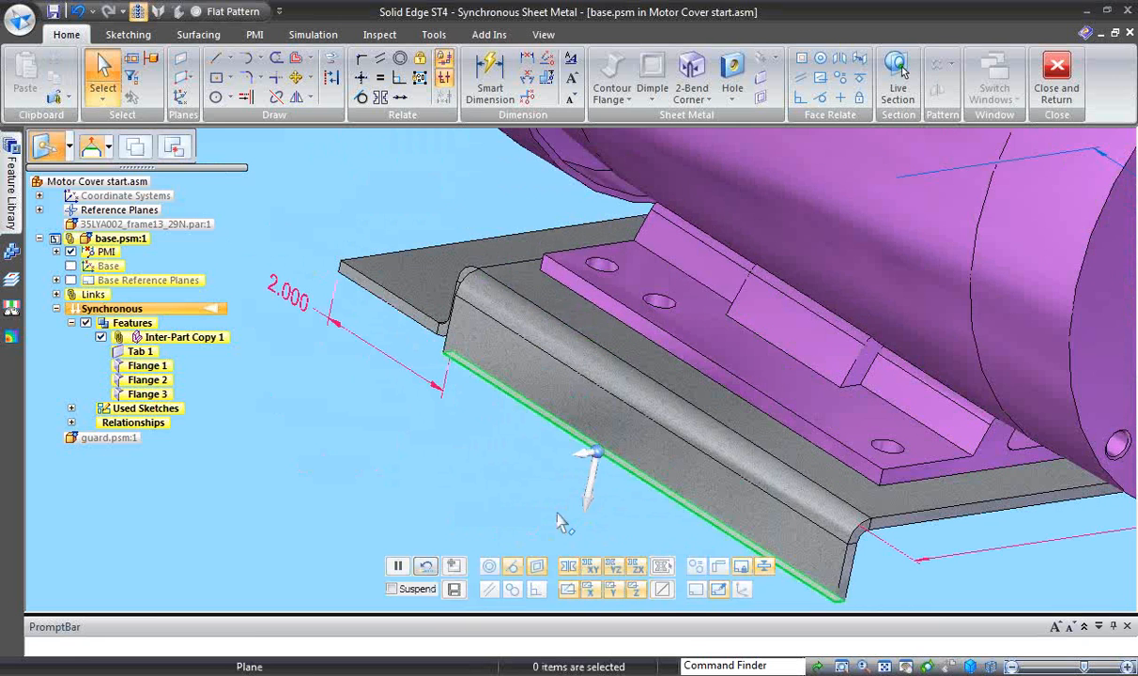
{"action": "left_click", "coordinate": [586, 457]}
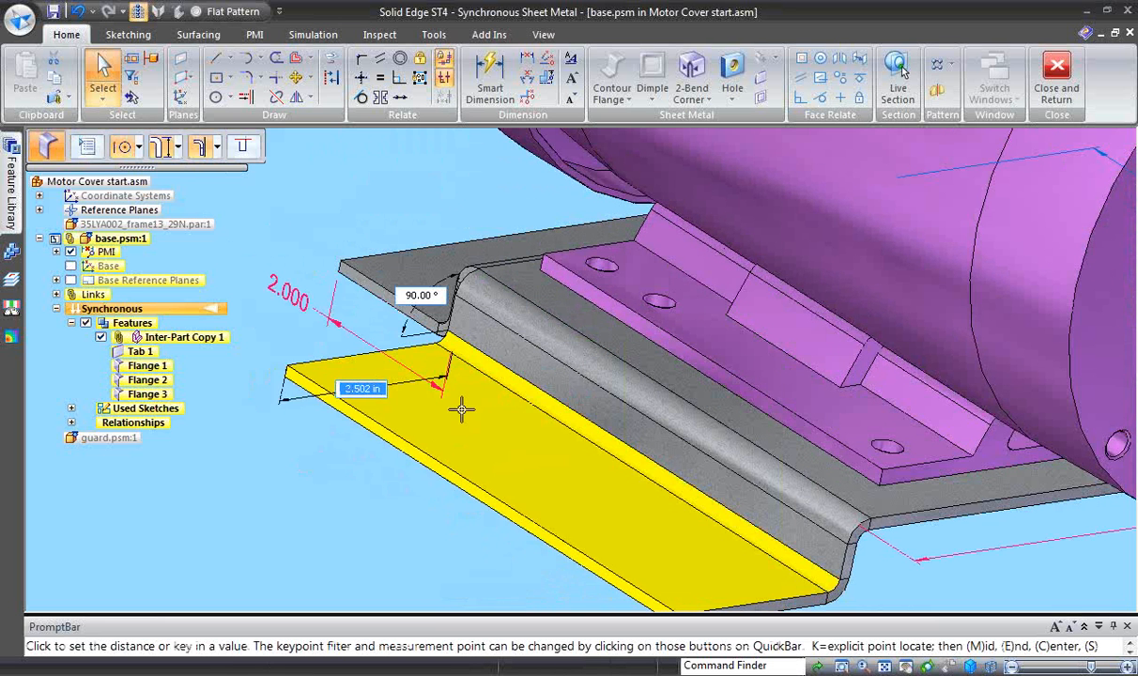
{"action": "left_click", "coordinate": [474, 438]}
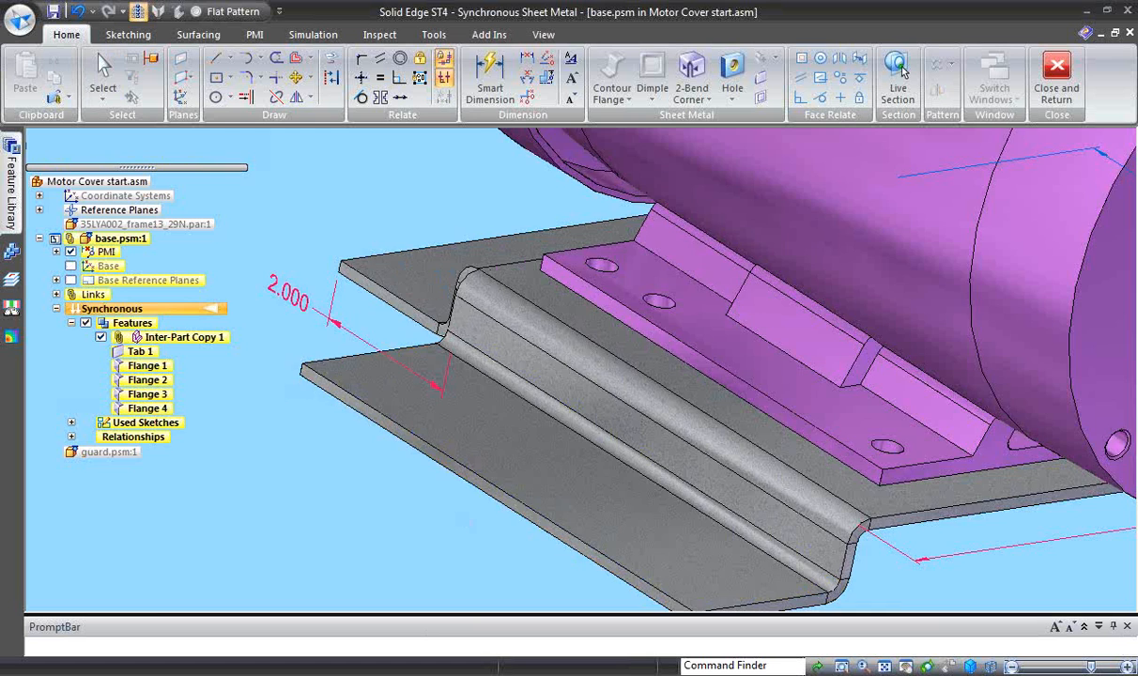
- Dimension the side foot's length along its short end edge and lock the dimension
{"action": "middle_click_drag", "start_coordinate": [1080, 366], "coordinate": [769, 481]}
{"action": "right_click_drag", "start_coordinate": [770, 481], "coordinate": [724, 481]}
{"action": "left_click", "coordinate": [760, 429]}
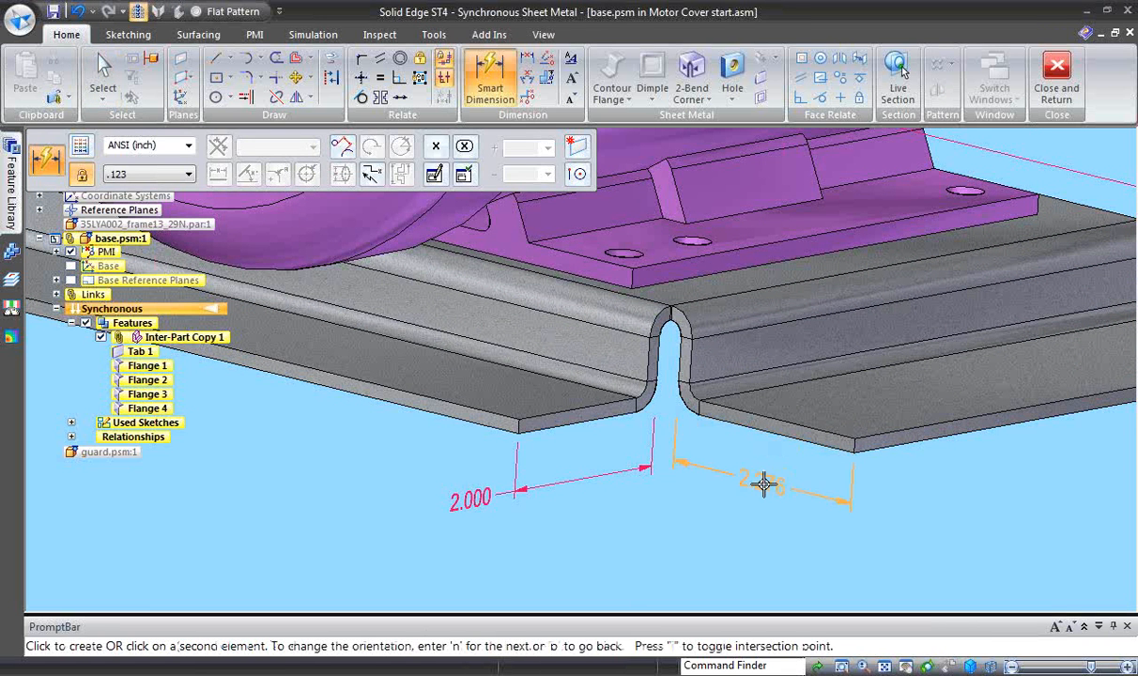
{"action": "left_click", "coordinate": [767, 504]}
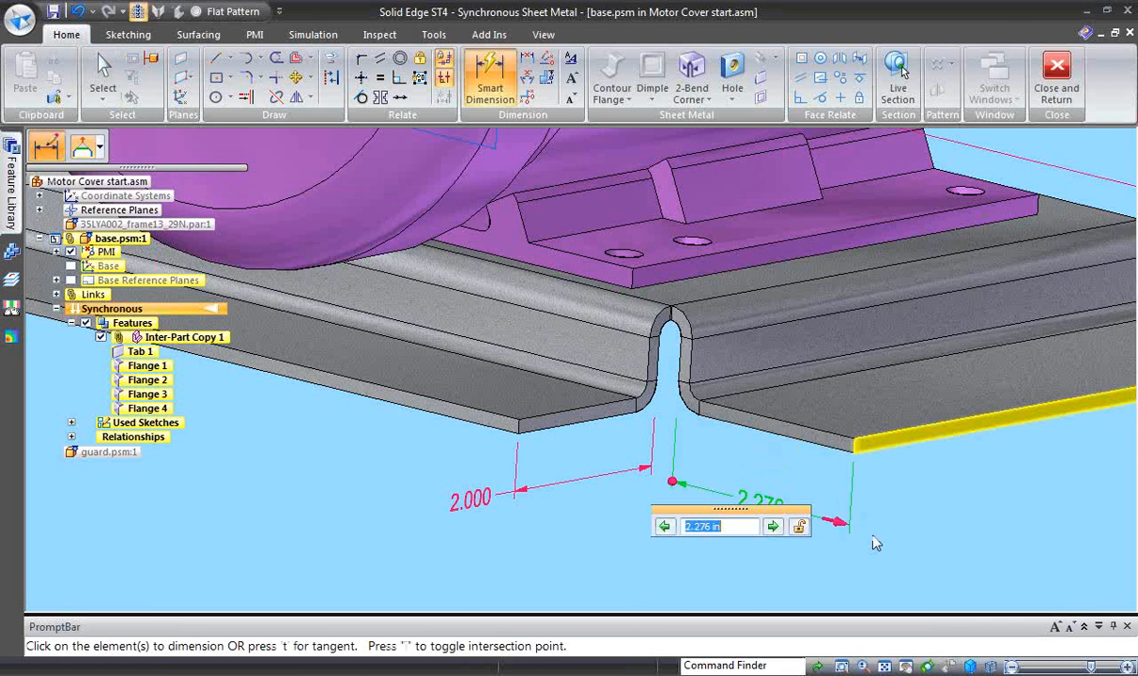
{"action": "left_click", "coordinate": [802, 530]}
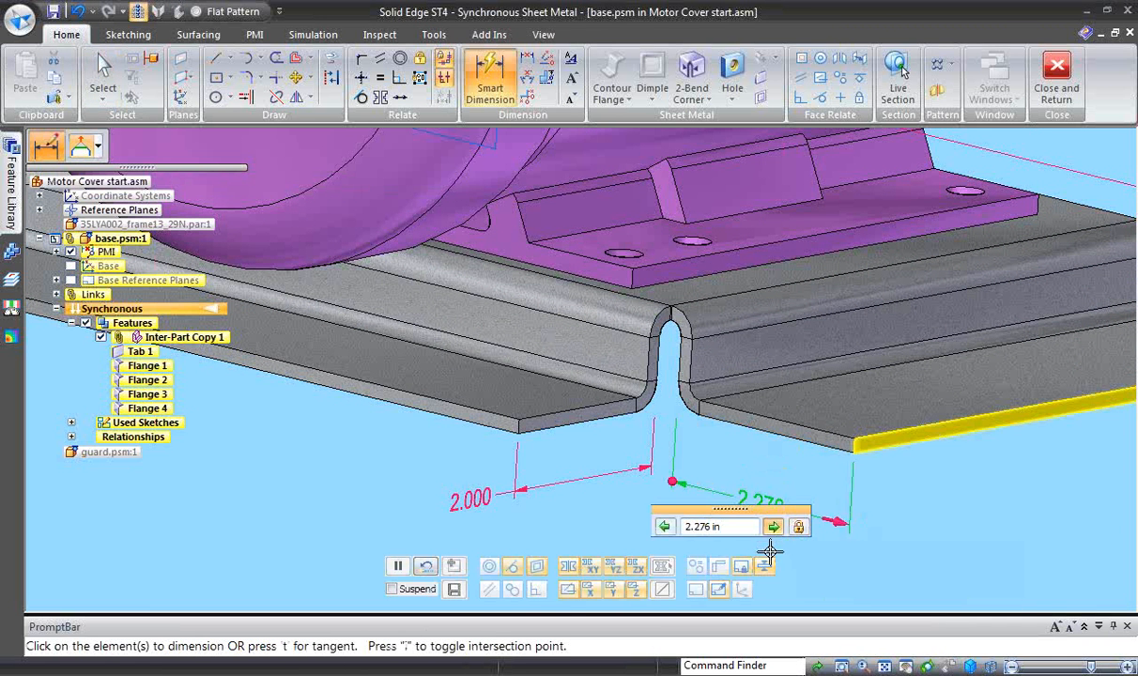
{"action": "key", "text": "Escape"}
{"action": "key", "text": "Escape"}
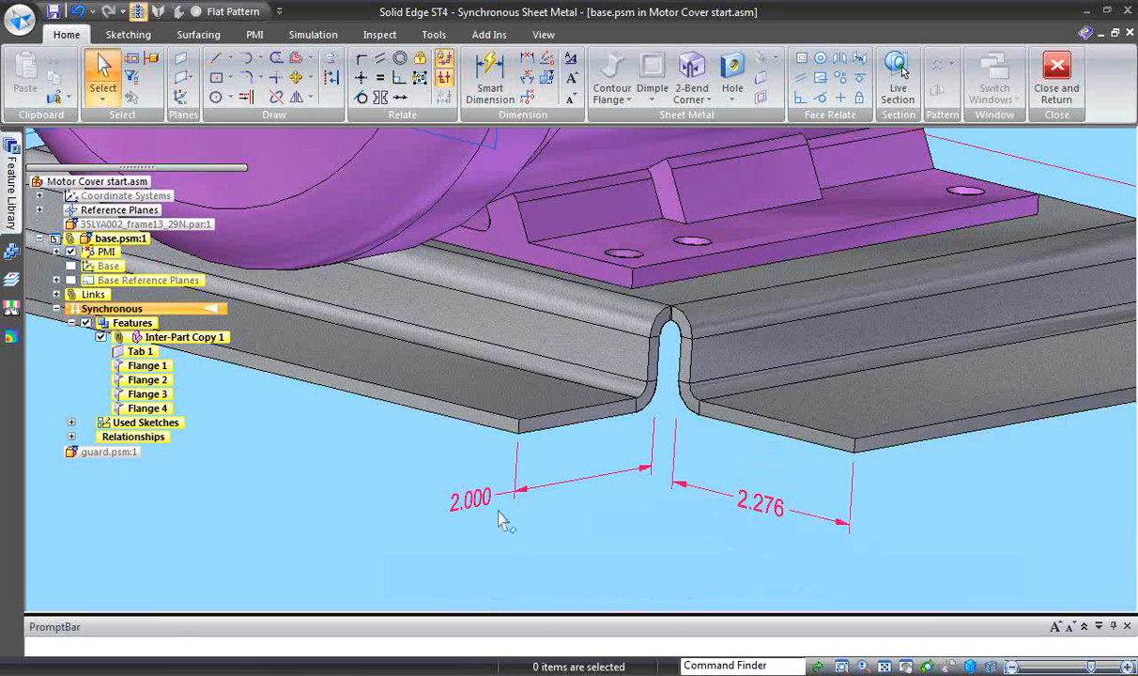
- Link the side foot's length to the jogged foot's length dimension with the formula Linear_3
{"action": "left_click", "coordinate": [768, 510]}
{"action": "right_click", "coordinate": [766, 505]}
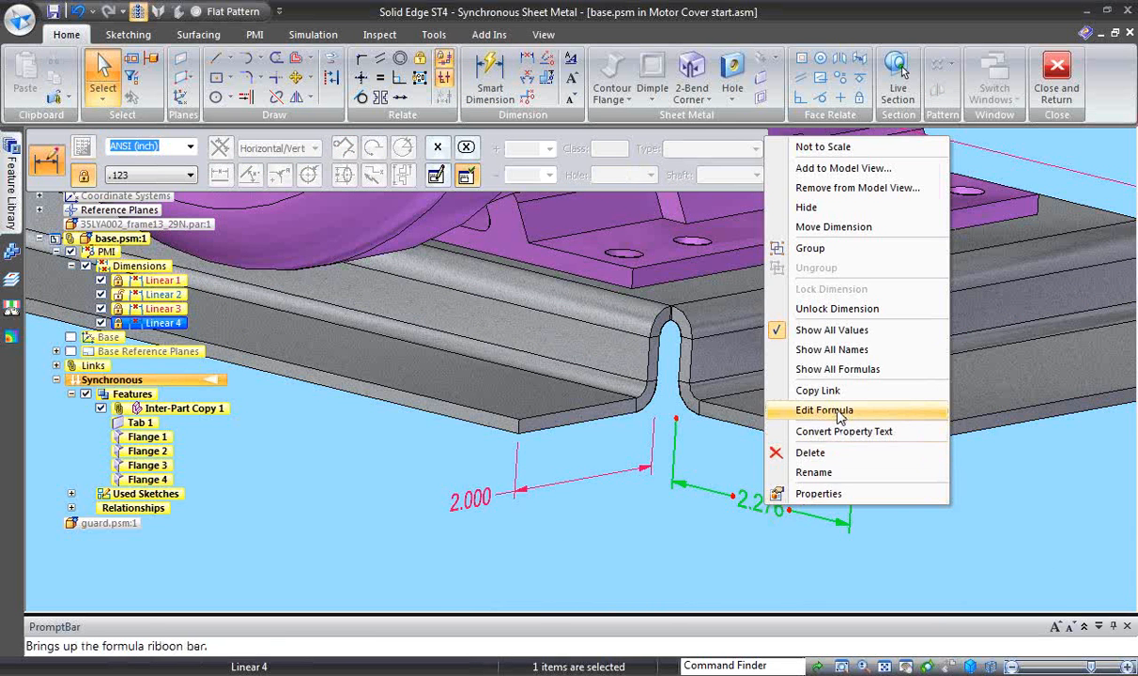
{"action": "left_click", "coordinate": [840, 414]}
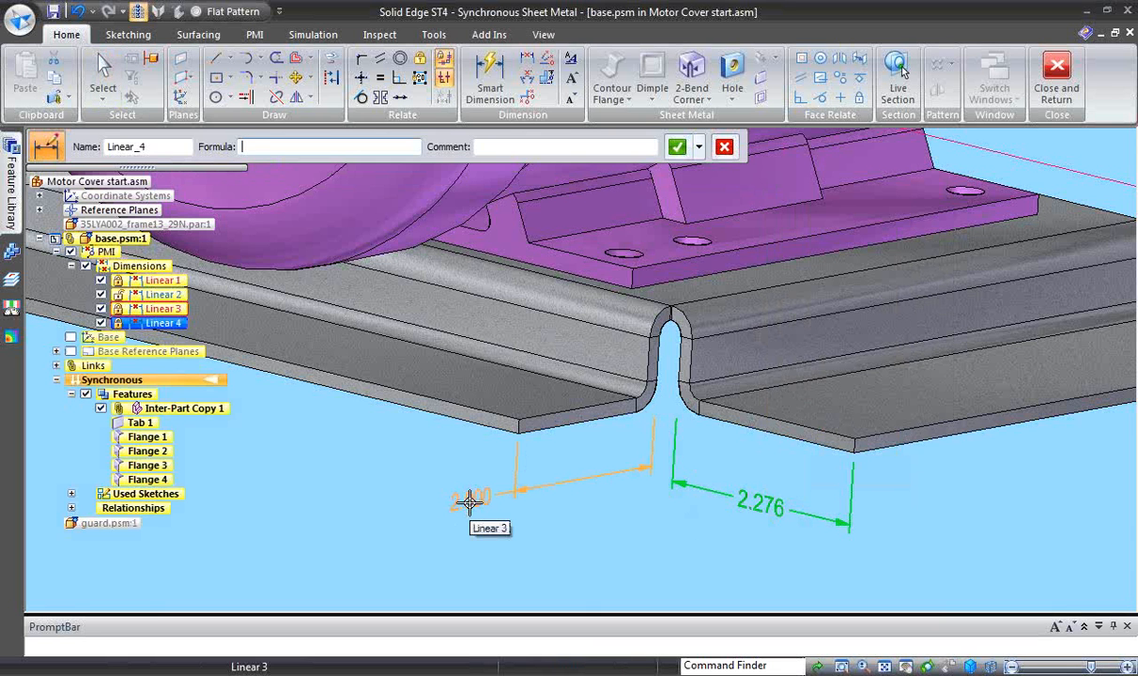
{"action": "left_click", "coordinate": [470, 502]}
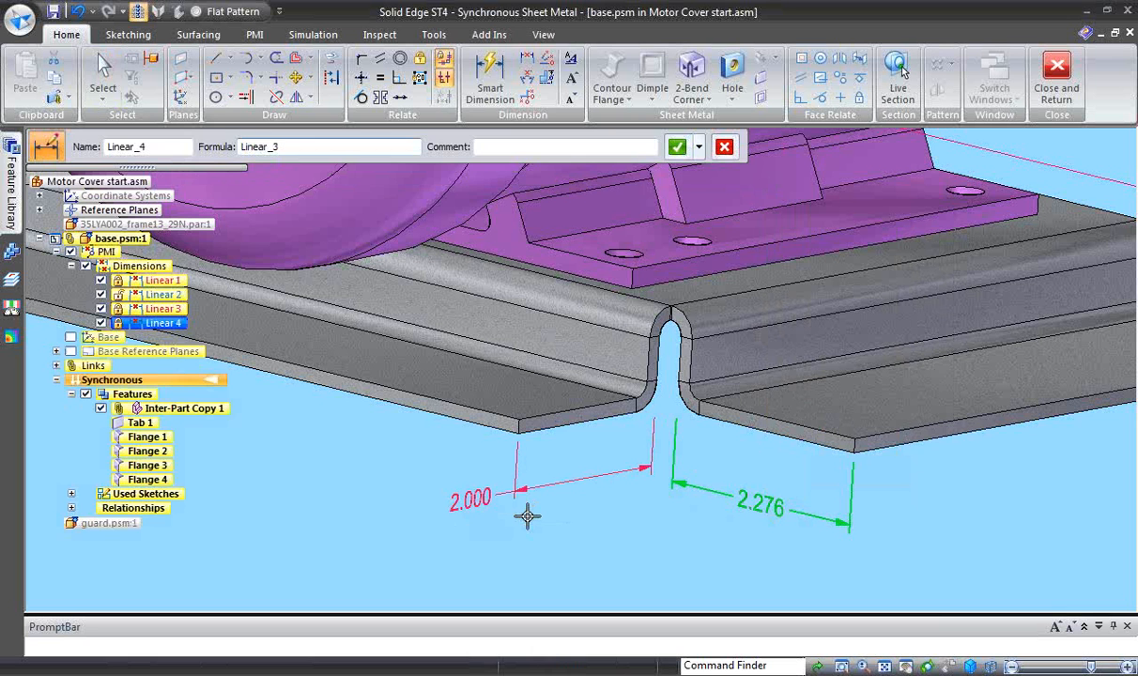
{"action": "key", "text": "Return"}
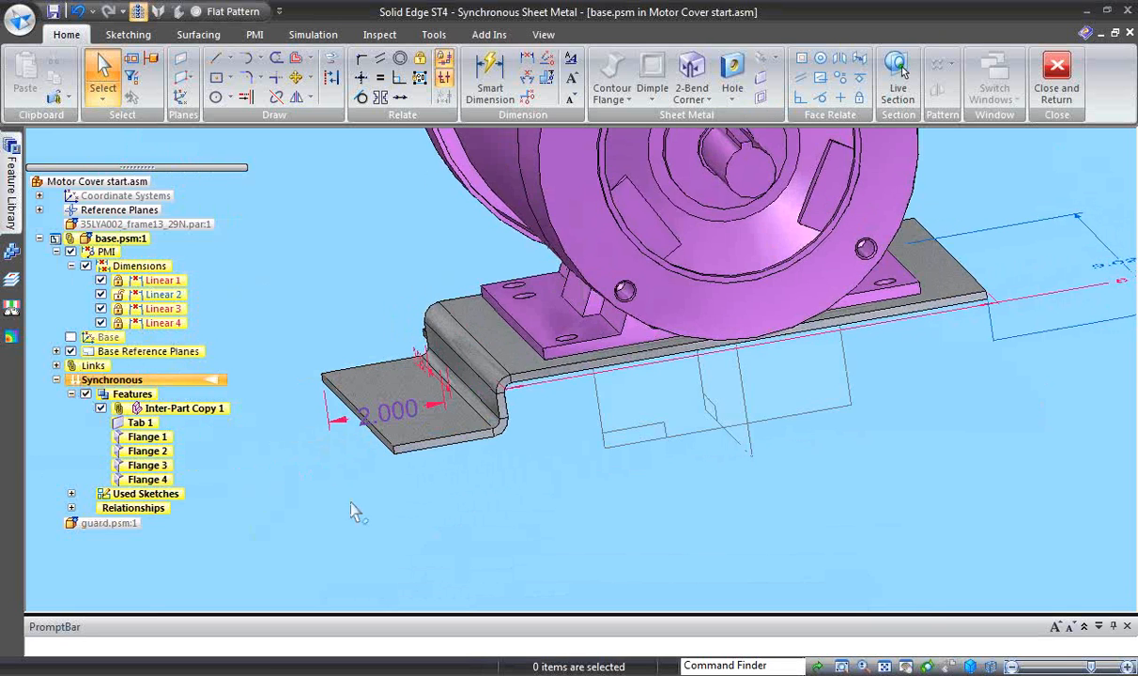
- Try mirroring Flange 3 and Flange 4 to the opposite side of the base plate, and undo the mirror
{"action": "scroll", "coordinate": [358, 502], "scroll_direction": "up", "scroll_amount": 2}
{"action": "middle_click_drag", "start_coordinate": [359, 486], "coordinate": [340, 441]}
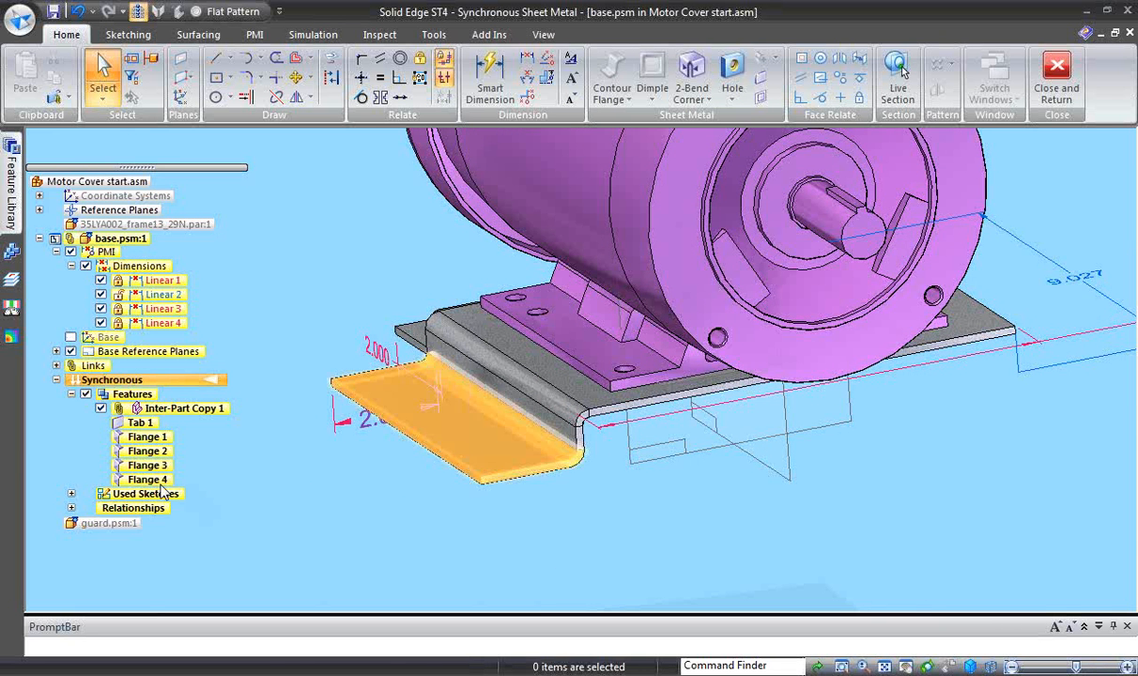
{"action": "left_click", "coordinate": [159, 479]}
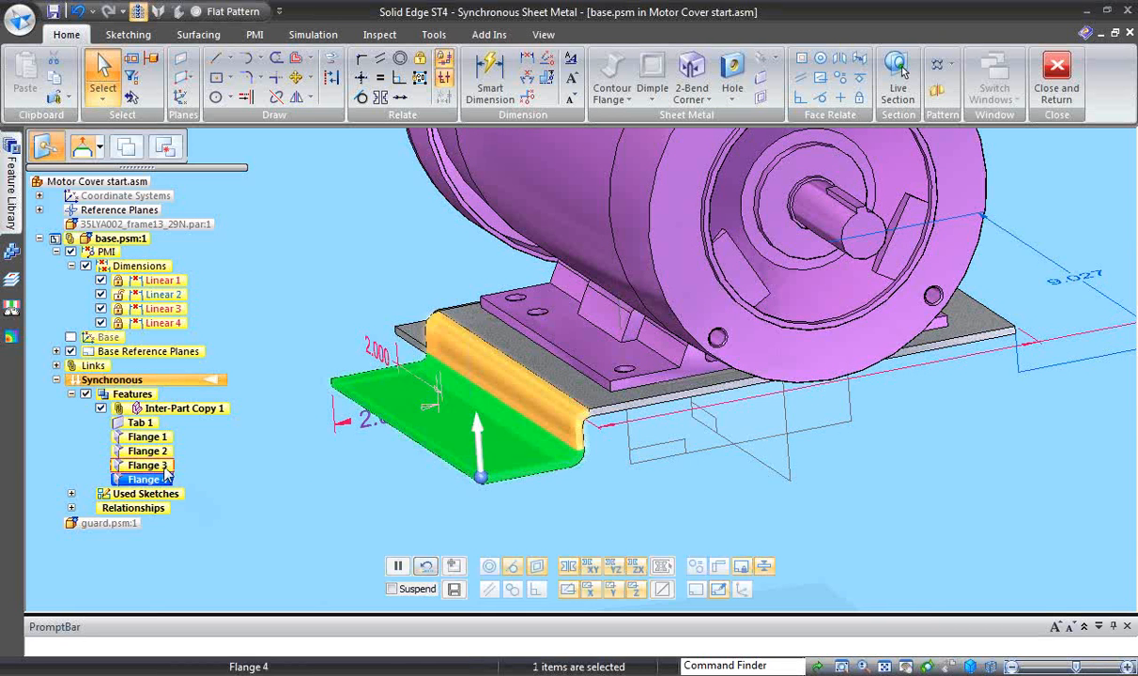
{"action": "left_click", "coordinate": [147, 465], "text": "ctrl"}
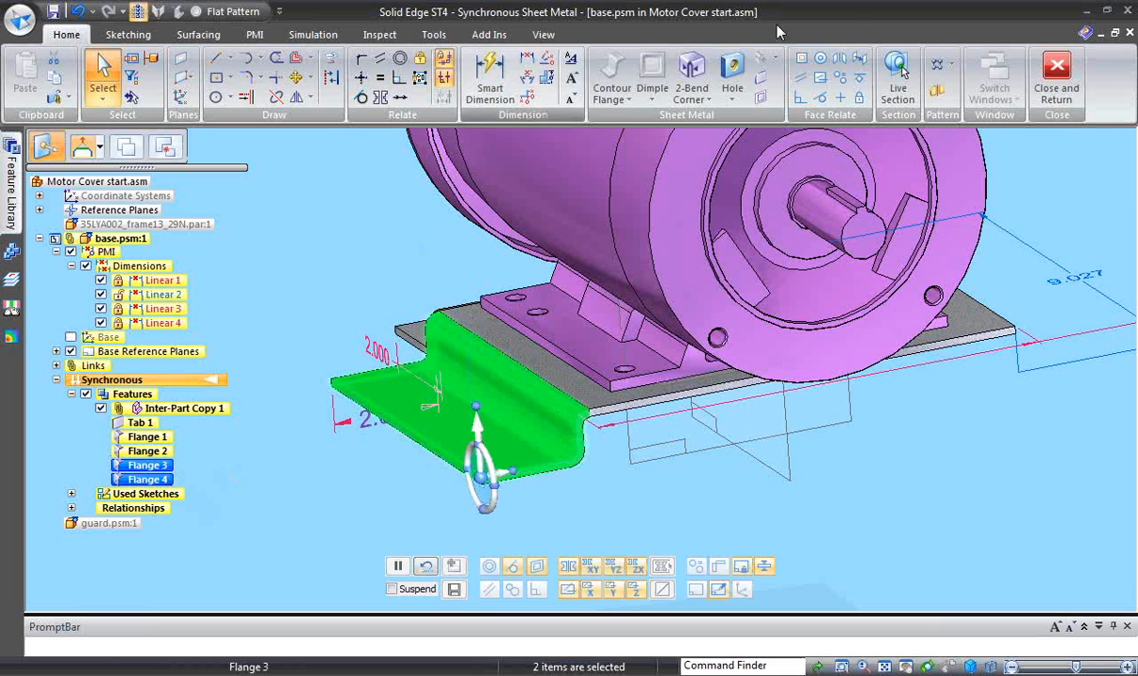
{"action": "left_click", "coordinate": [939, 91]}
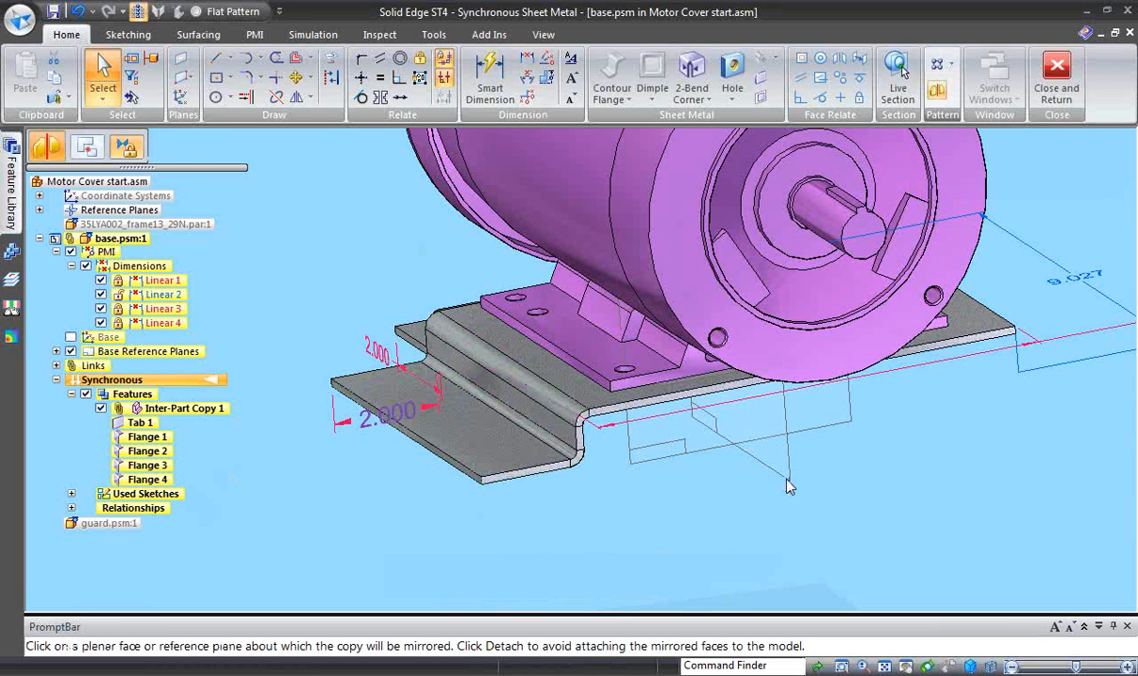
{"action": "left_click", "coordinate": [871, 484]}
{"action": "key", "text": "Escape"}
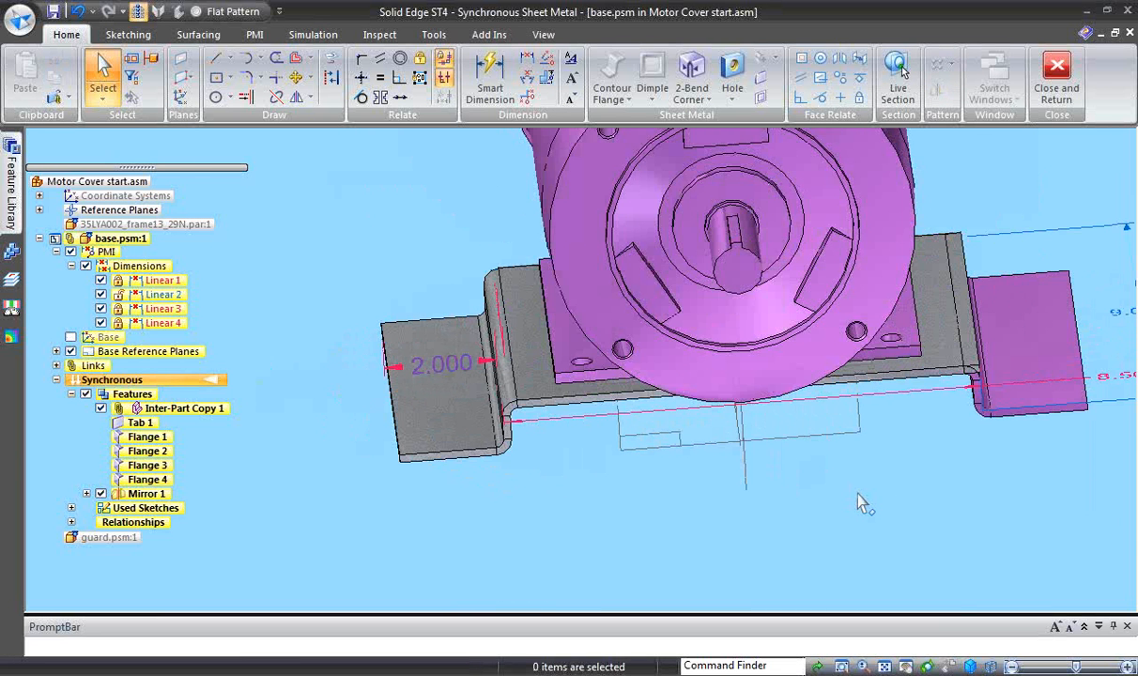
{"action": "key", "text": "ctrl+z"}
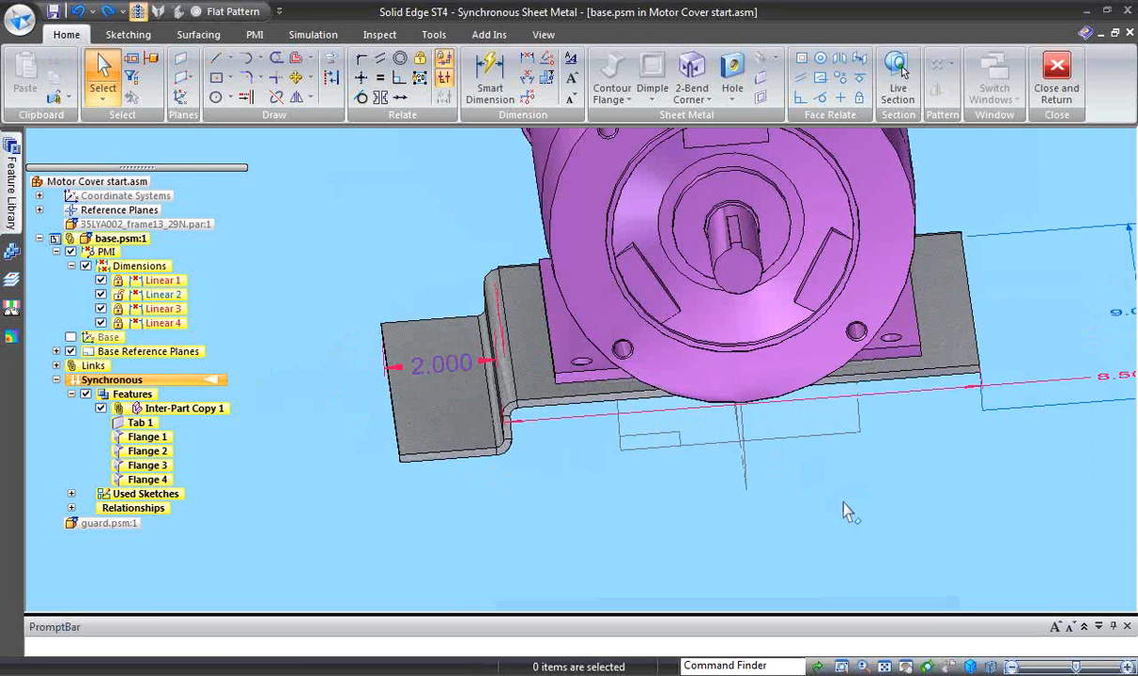
- Mirror Flange 3 and Flange 4 about the Front (xz) reference plane to the opposite side of the base plate
{"action": "middle_click_drag", "start_coordinate": [634, 521], "coordinate": [404, 549]}
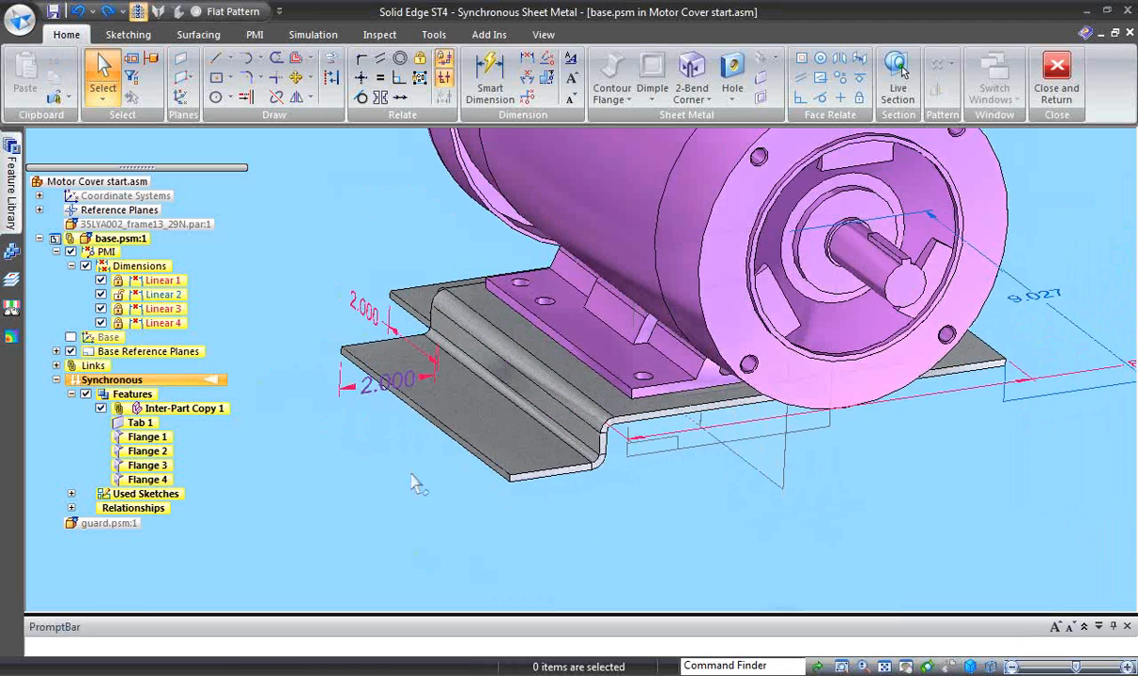
{"action": "left_click", "coordinate": [148, 480]}
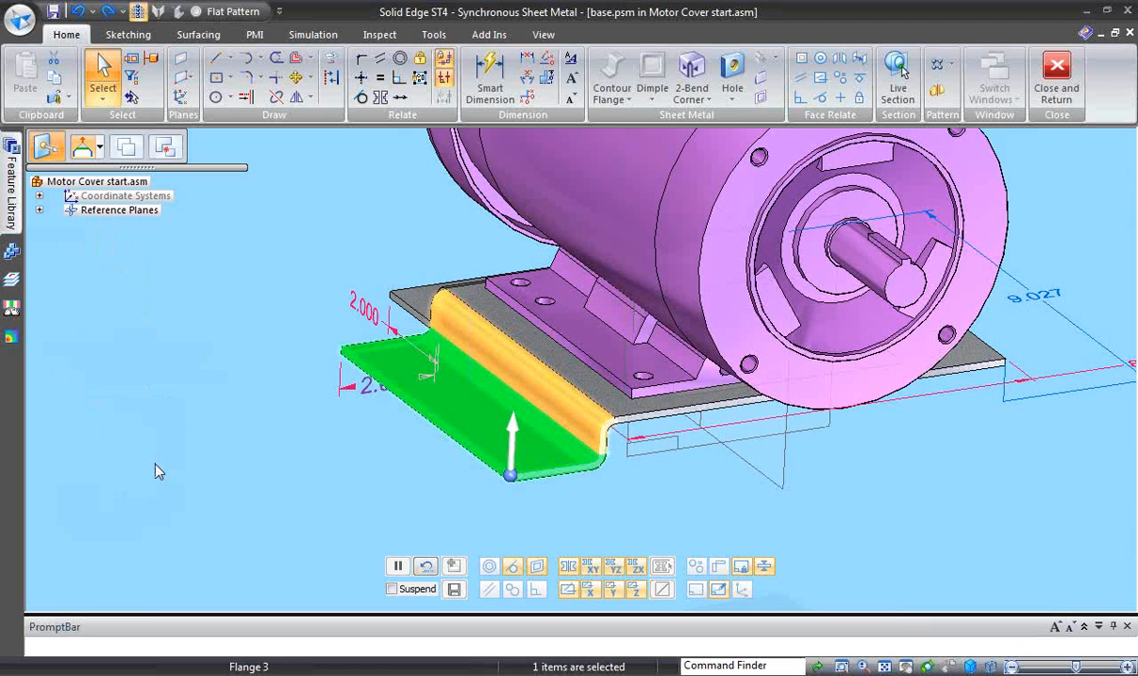
{"action": "left_click", "coordinate": [156, 465], "text": "ctrl"}
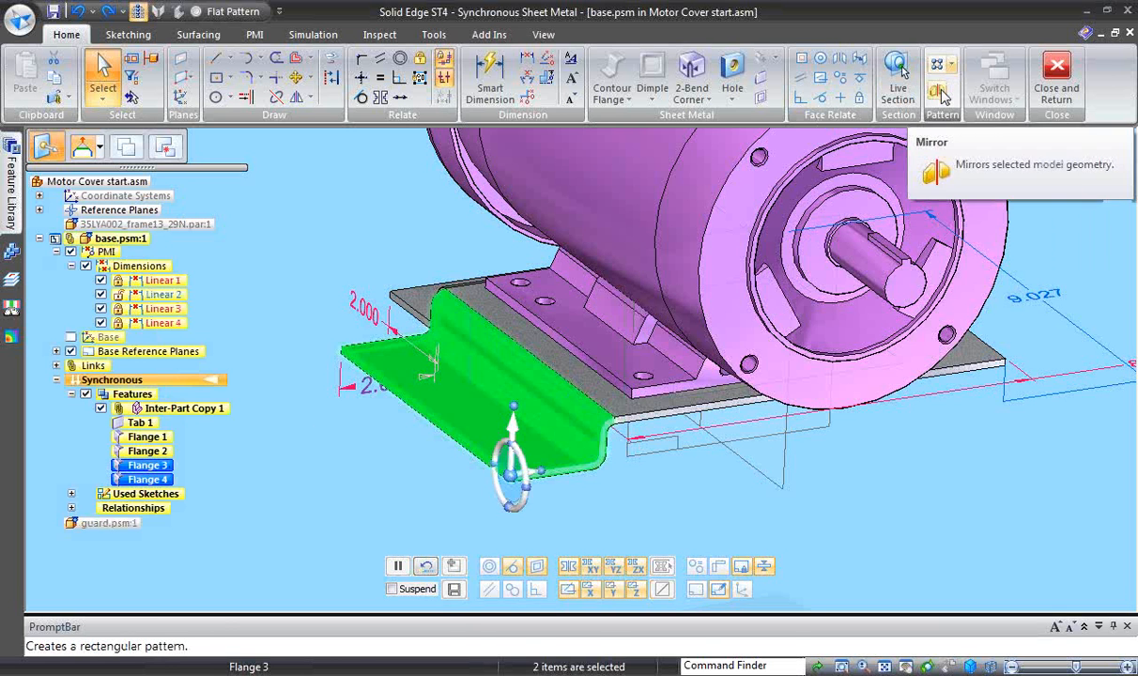
{"action": "left_click", "coordinate": [986, 375]}
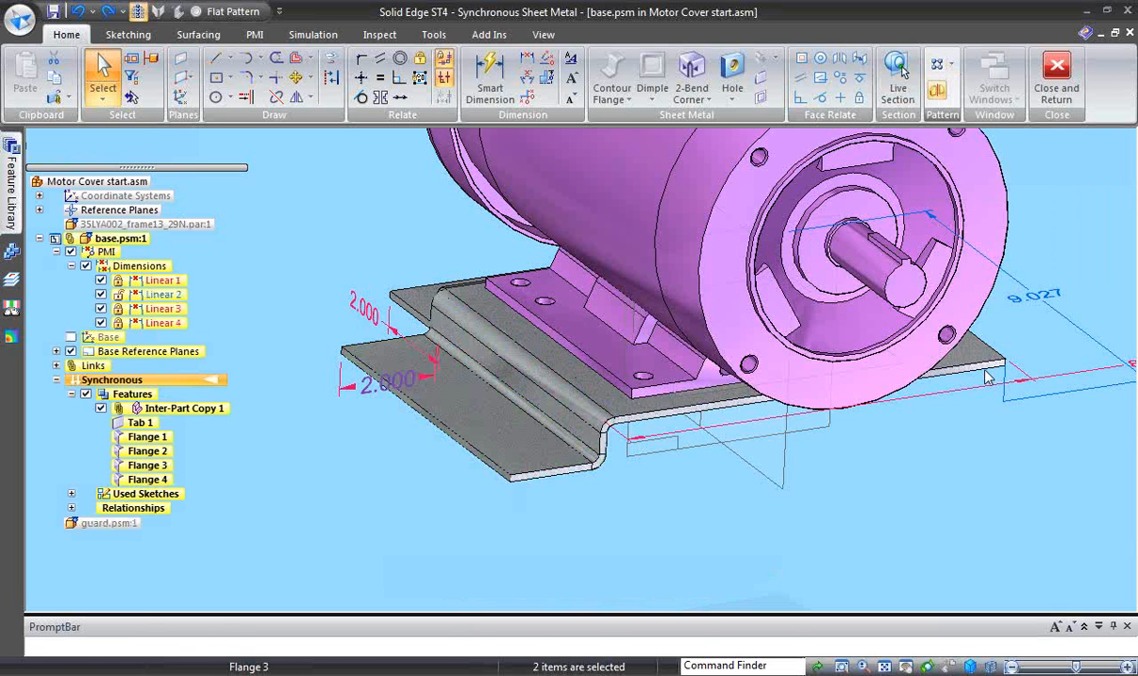
{"action": "left_click", "coordinate": [806, 484]}
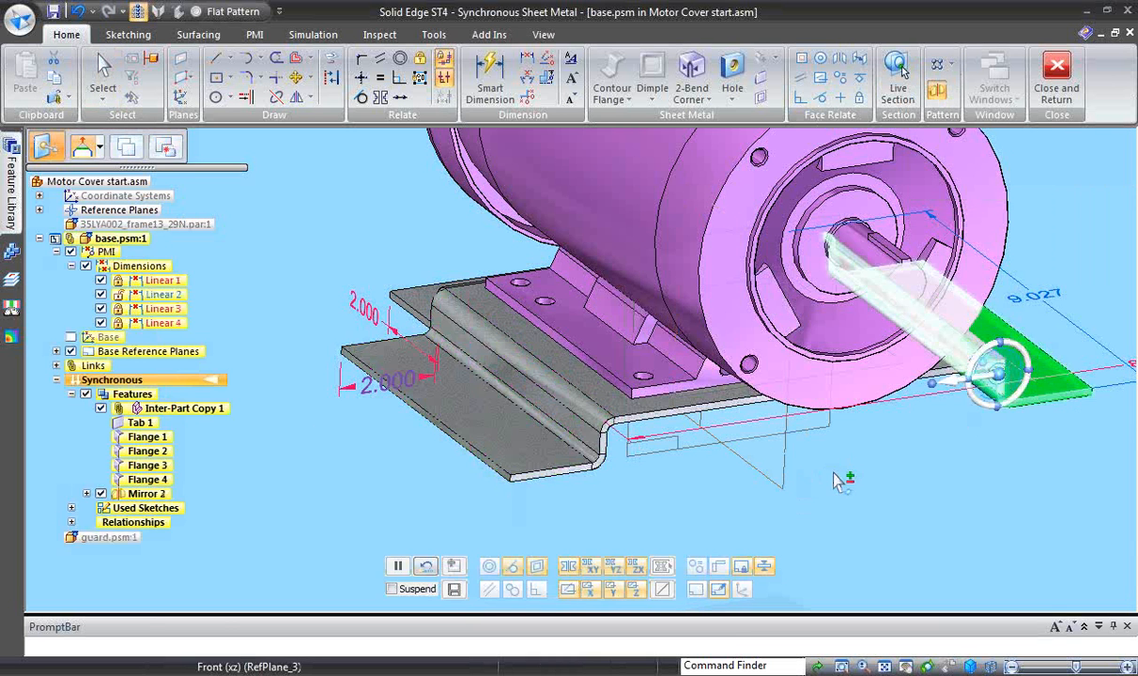
{"action": "right_click", "coordinate": [834, 472]}
{"action": "left_click", "coordinate": [753, 475]}
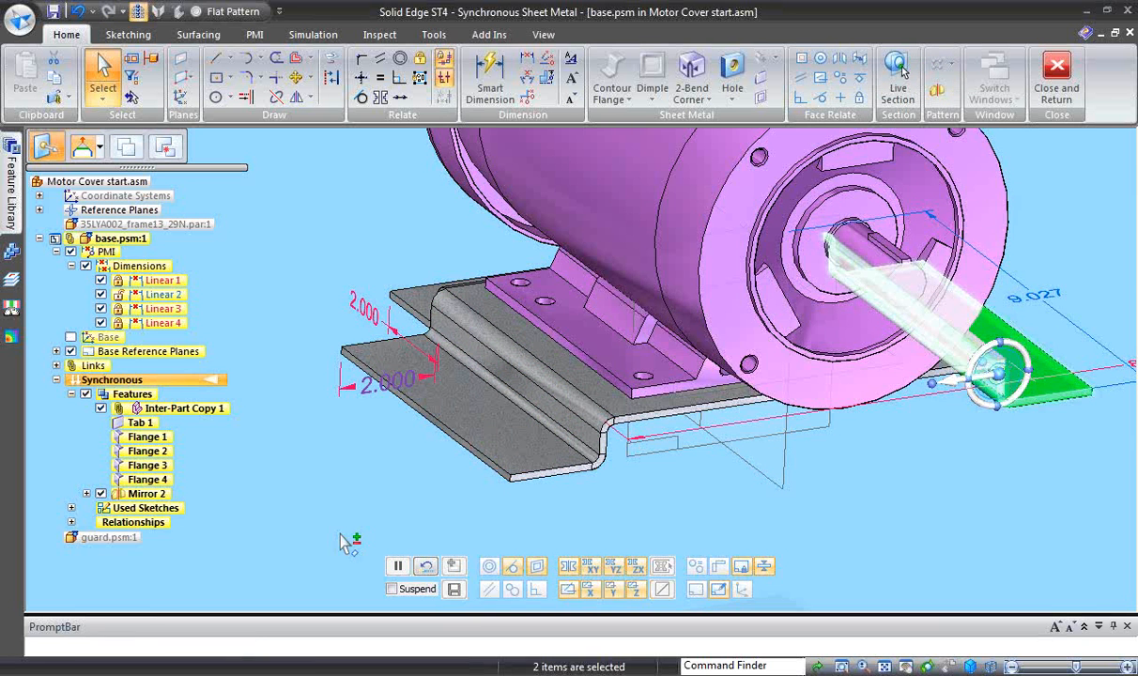
- Attach the mirrored flanges of Mirror 2 to the design model of the base
{"action": "middle_click_drag", "start_coordinate": [247, 527], "coordinate": [222, 557]}
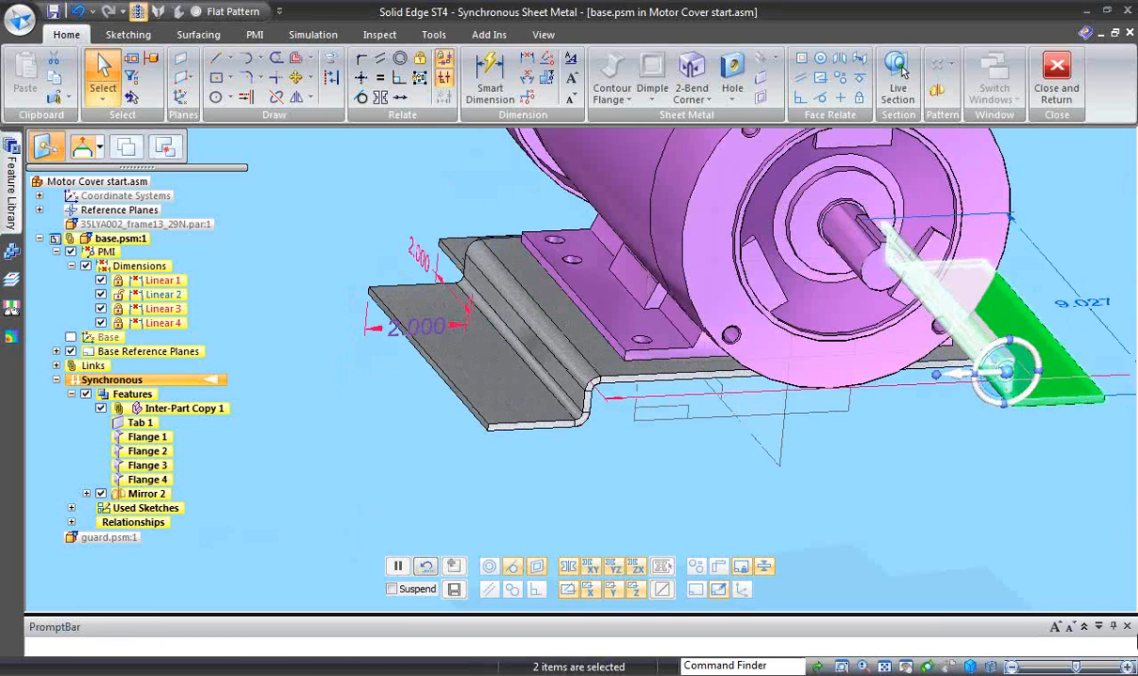
{"action": "left_click", "coordinate": [285, 518]}
{"action": "middle_click_drag", "start_coordinate": [287, 523], "coordinate": [112, 516]}
{"action": "right_click", "coordinate": [139, 493]}
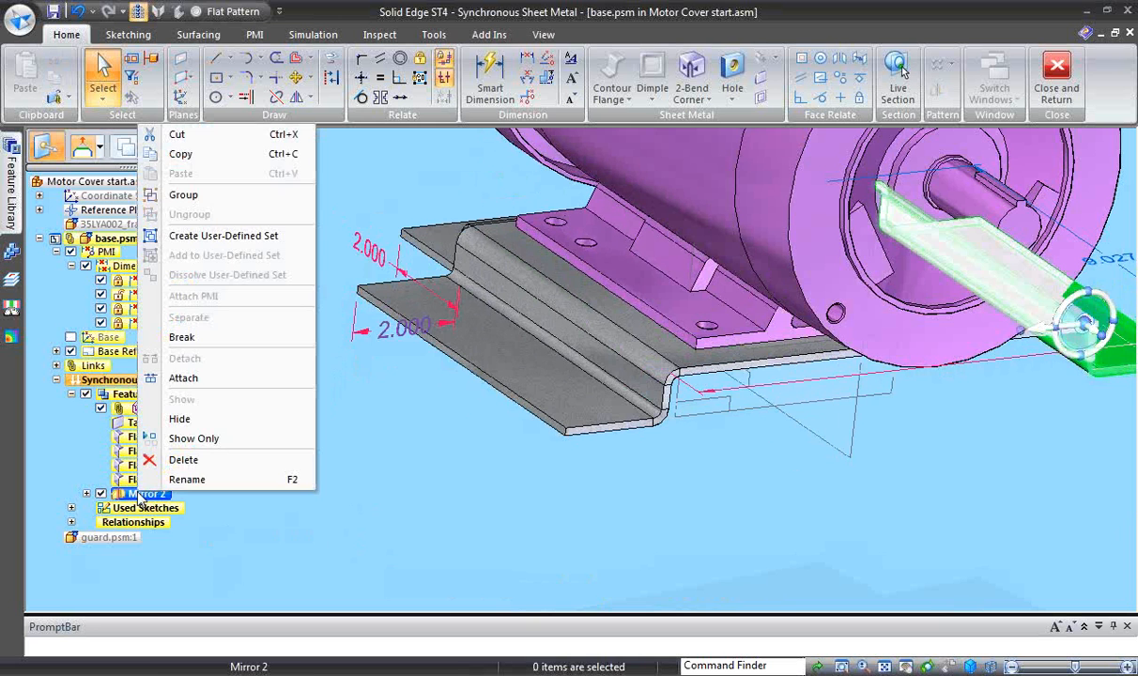
{"action": "left_click", "coordinate": [201, 377]}
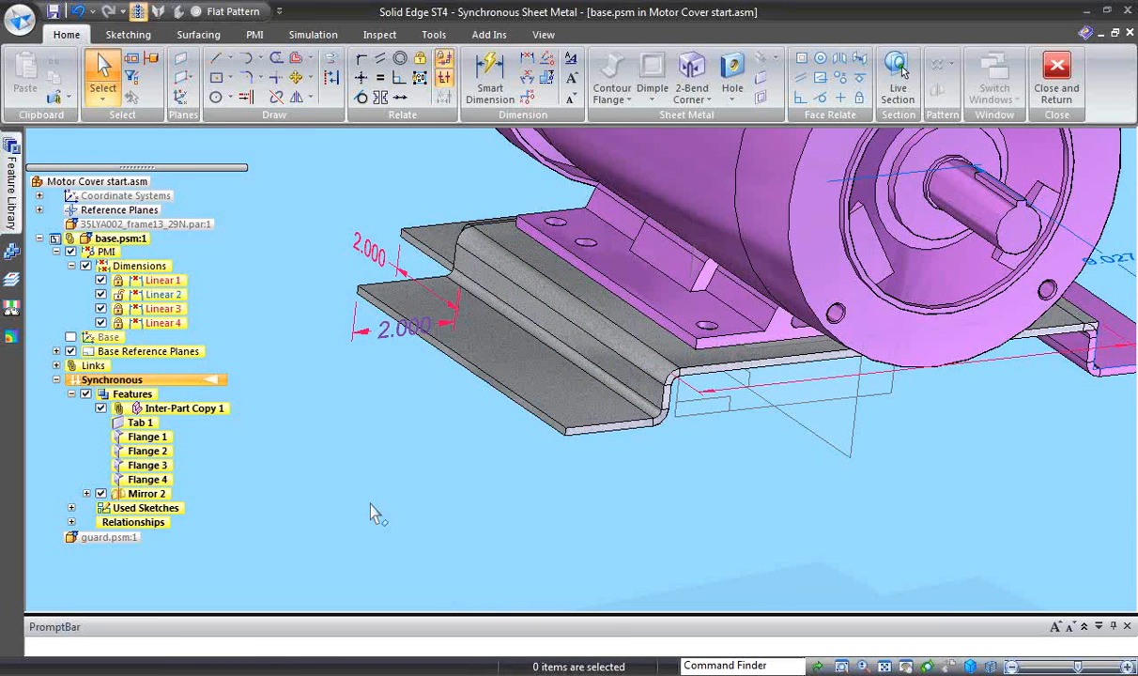
{"action": "middle_click_drag", "start_coordinate": [373, 511], "coordinate": [657, 535]}
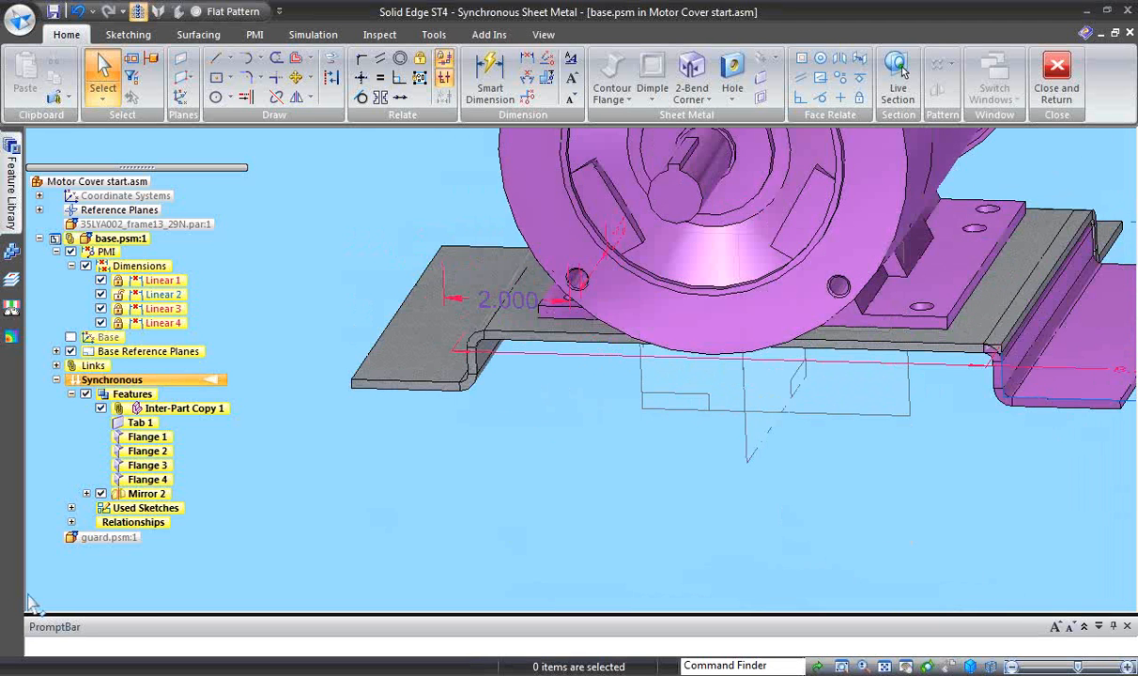
- Delete the Mirror 2 feature from the base part
{"action": "left_click", "coordinate": [147, 495]}
{"action": "right_click", "coordinate": [147, 496]}
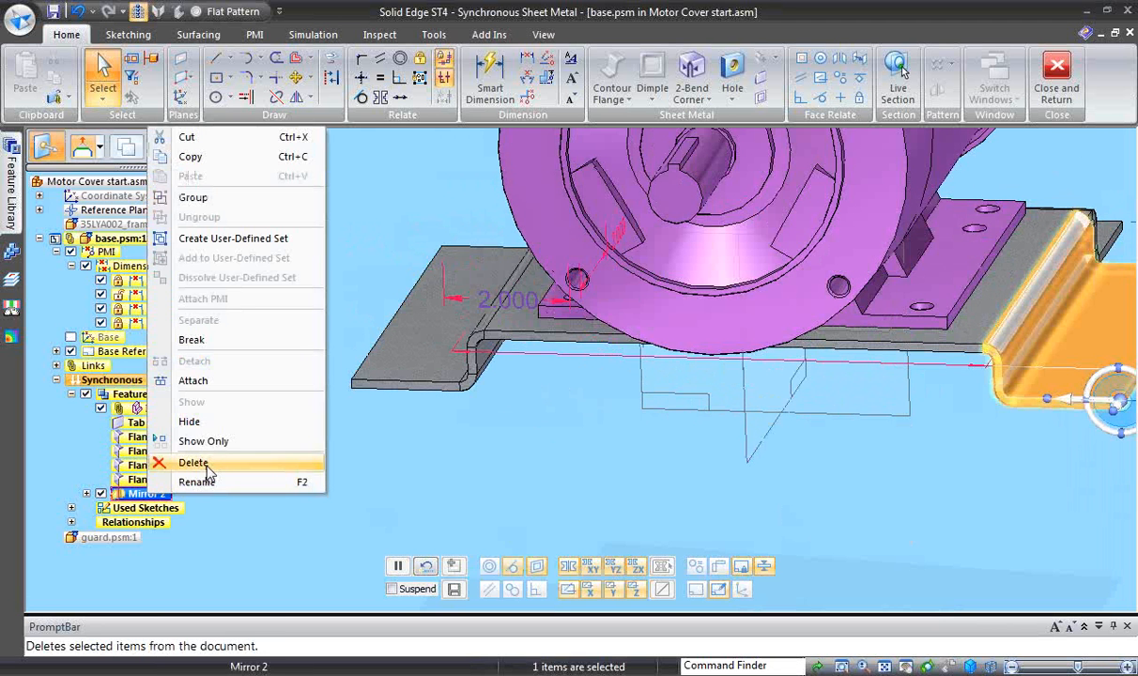
{"action": "left_click", "coordinate": [207, 464]}
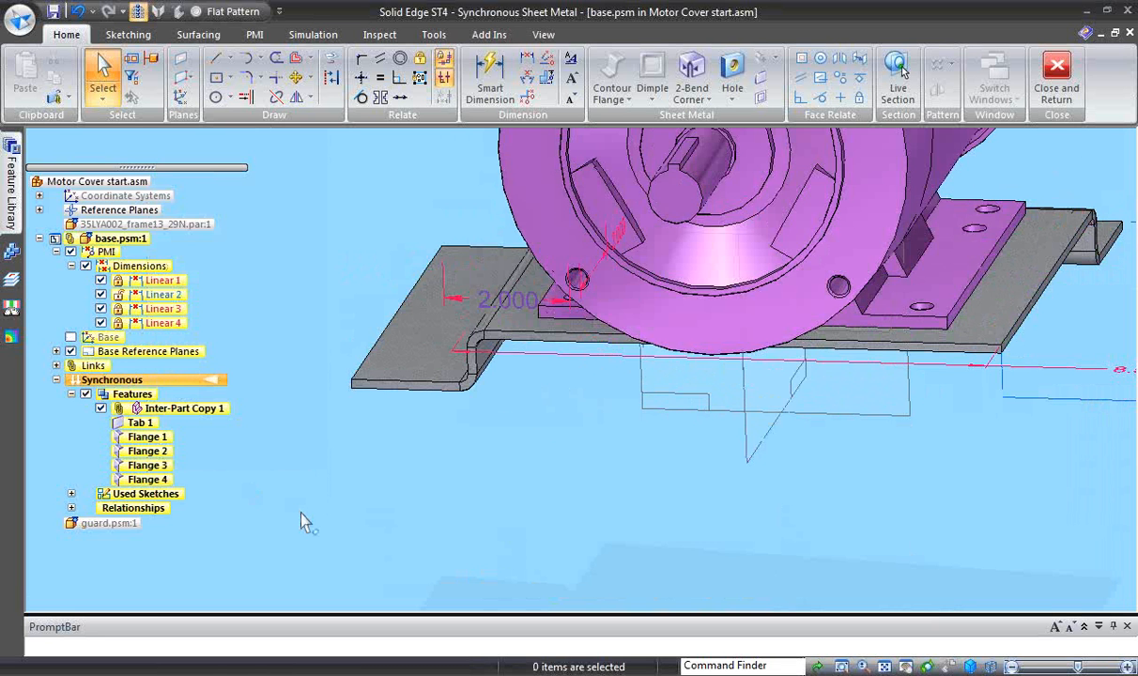
- Add a flange down from the base plate's open side edge to the bottom vertex of the jogged foot
{"action": "middle_click_drag", "start_coordinate": [281, 513], "coordinate": [467, 158]}
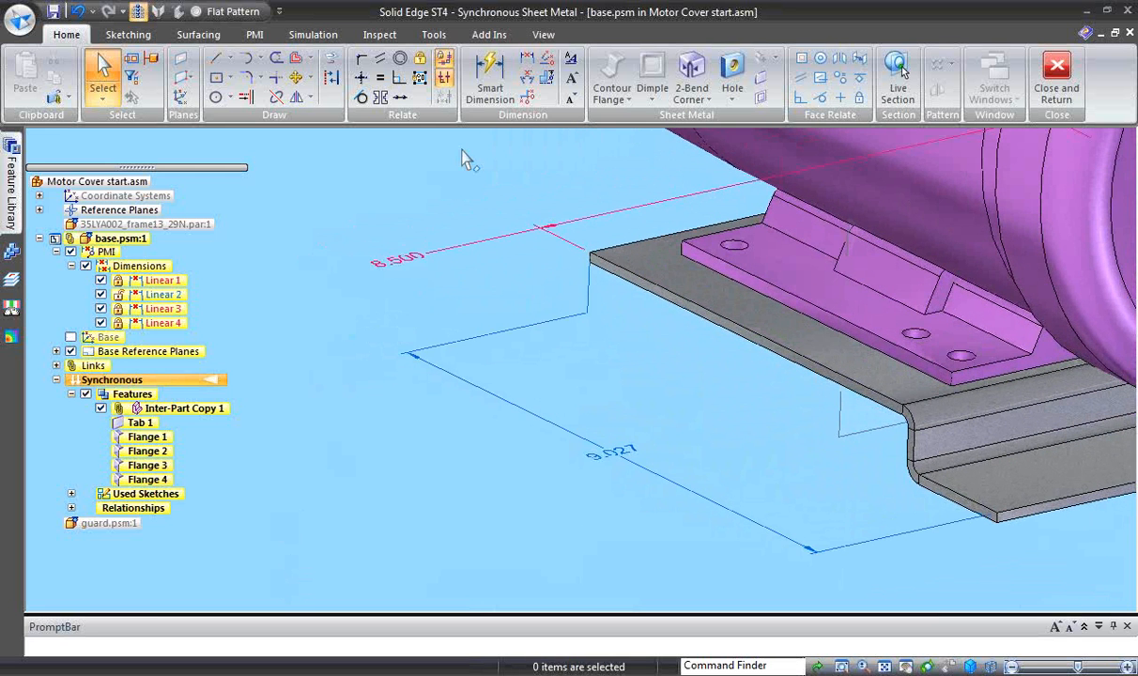
{"action": "left_click", "coordinate": [678, 310]}
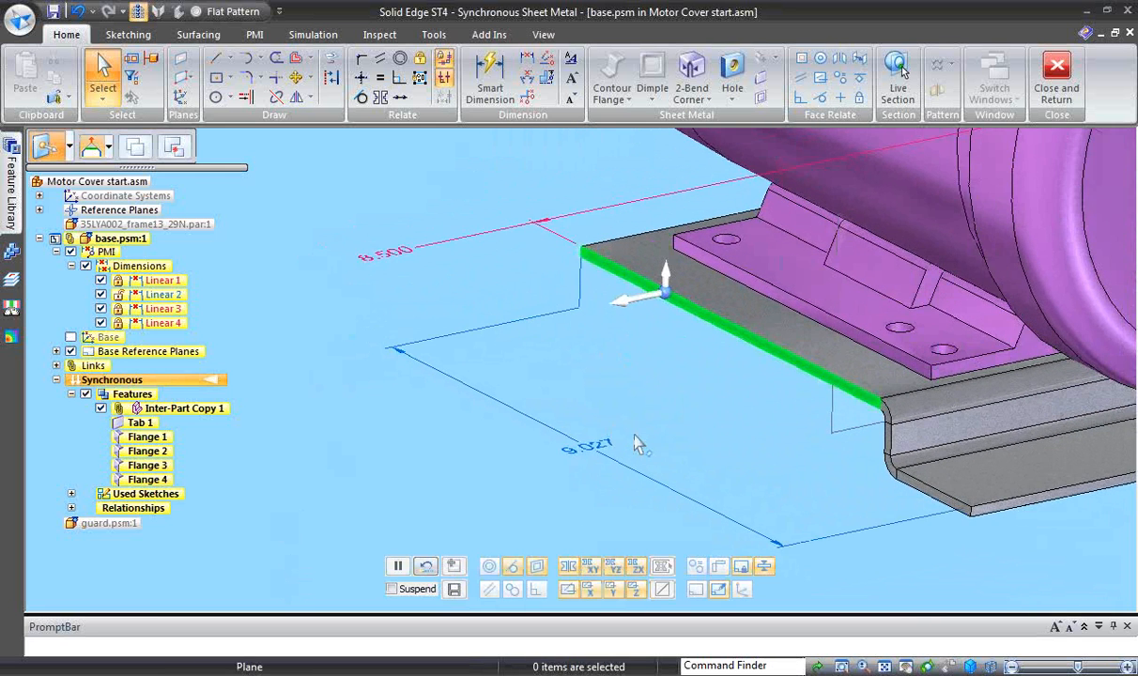
{"action": "left_click", "coordinate": [643, 271]}
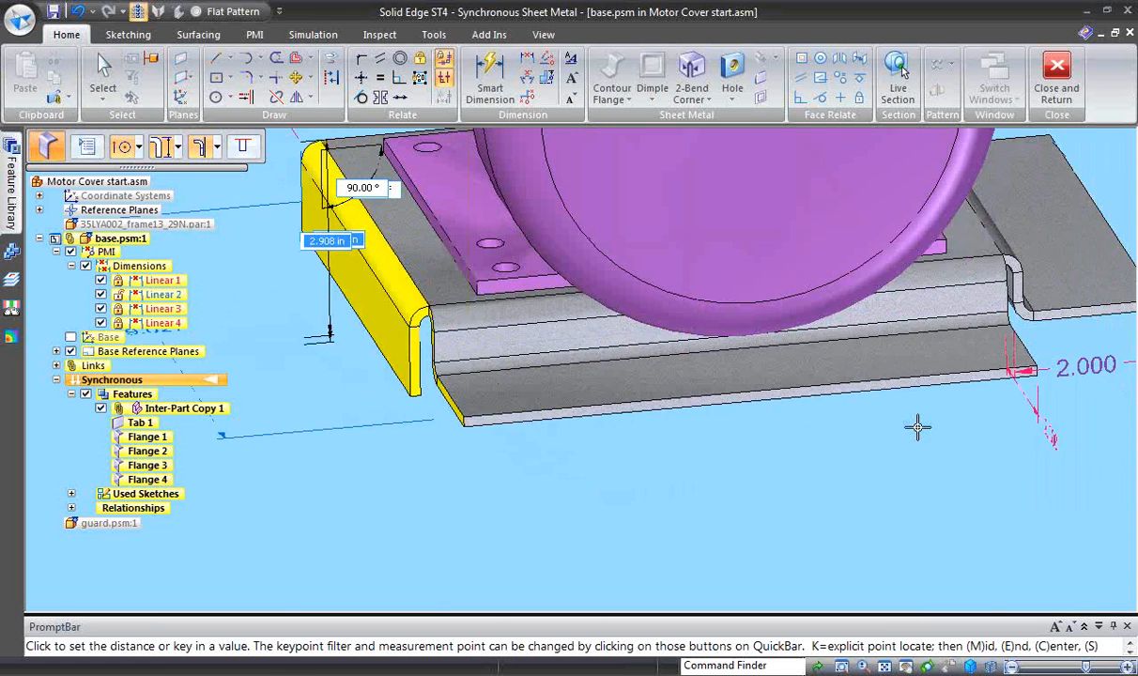
{"action": "left_click", "coordinate": [997, 385]}
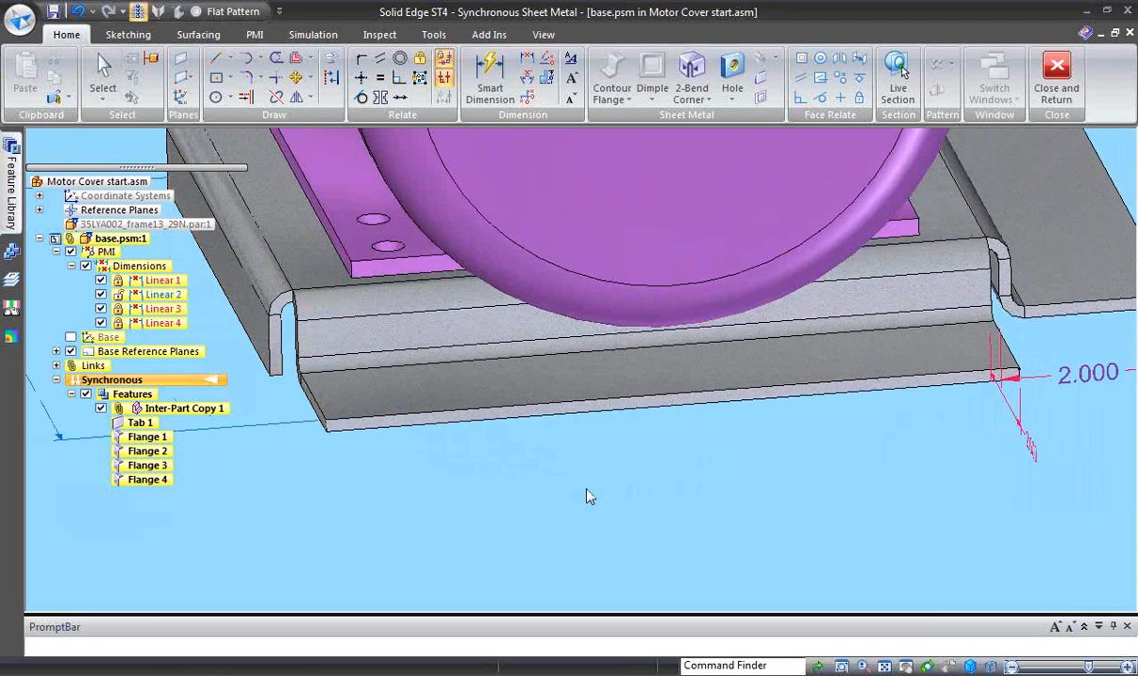
- Add an outward 90° flange 2 in long along the new side flange's lower edge to form the foot
{"action": "mouse_move", "coordinate": [587, 496]}
{"action": "middle_mouse_down"}
{"action": "mouse_move", "coordinate": [497, 508]}
{"action": "mouse_move", "coordinate": [452, 498]}
{"action": "mouse_move", "coordinate": [488, 401]}
{"action": "middle_mouse_up"}
{"action": "left_click", "coordinate": [488, 401]}
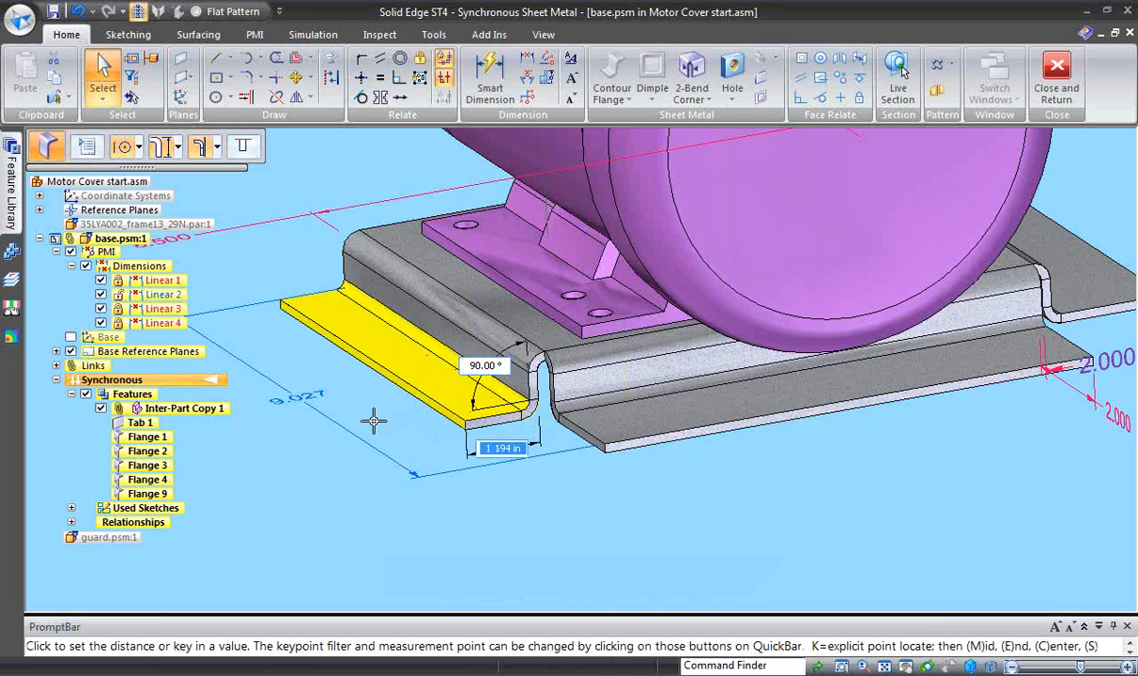
{"action": "type", "text": "2"}
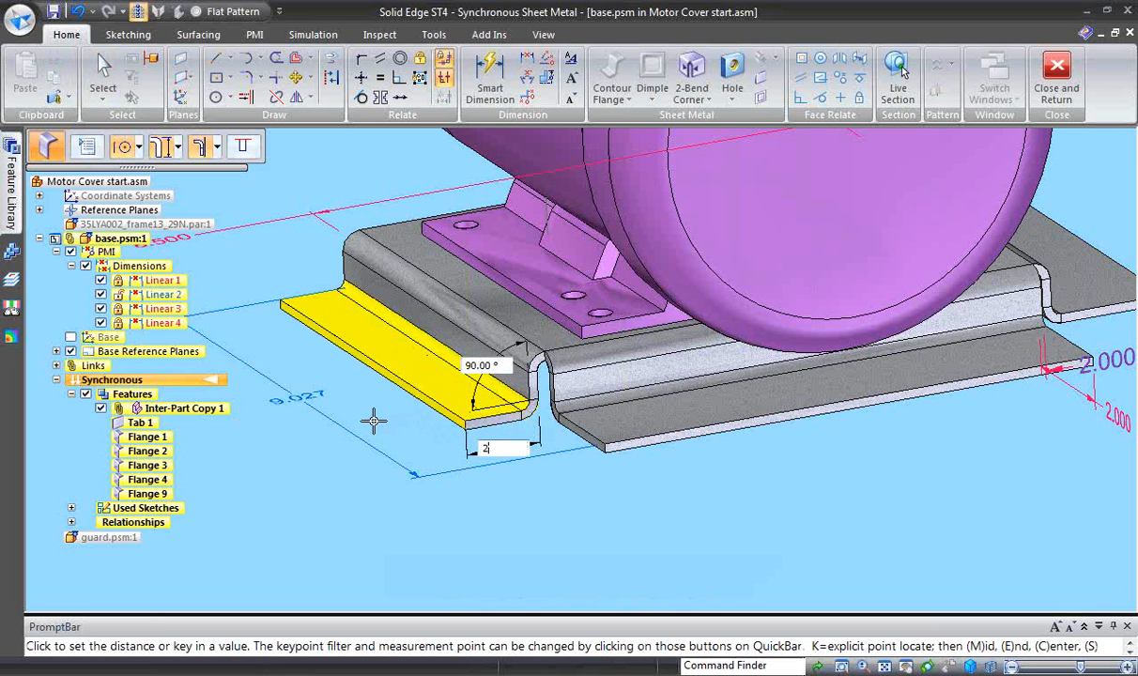
{"action": "key", "text": "Return"}
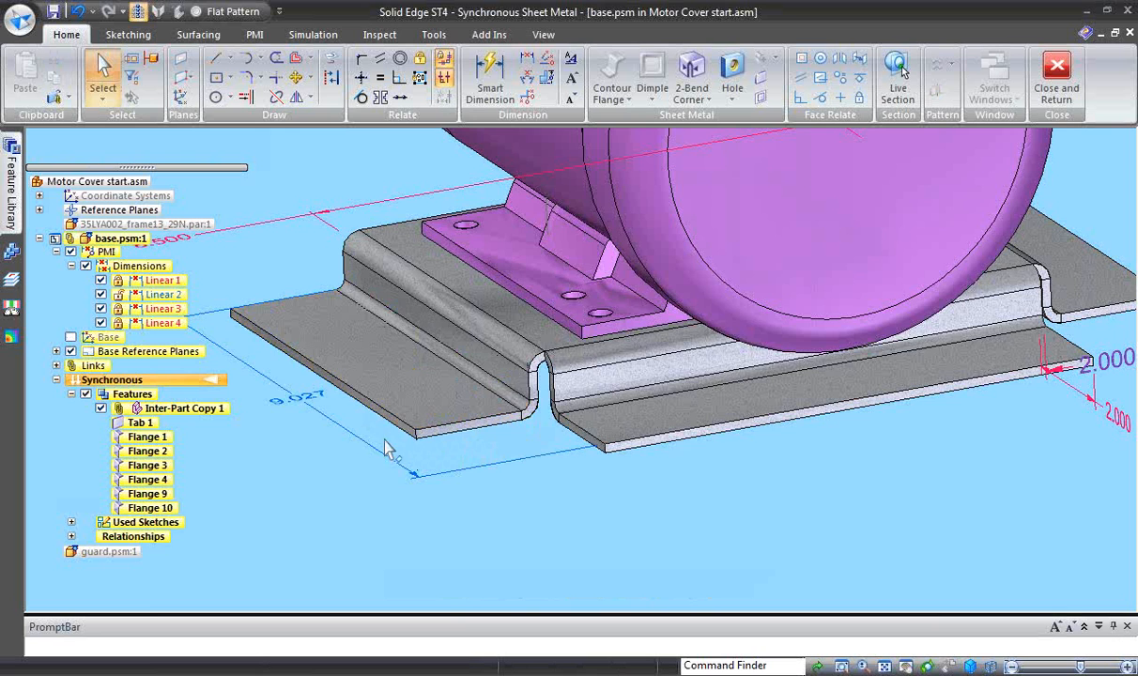
- Project the six mounting-hole edges of the motor's feet onto the top face of the base plate
{"action": "mouse_move", "coordinate": [473, 530]}
{"action": "middle_mouse_down"}
{"action": "mouse_move", "coordinate": [448, 530]}
{"action": "mouse_move", "coordinate": [426, 554]}
{"action": "mouse_move", "coordinate": [503, 579]}
{"action": "mouse_move", "coordinate": [495, 541]}
{"action": "mouse_move", "coordinate": [478, 540]}
{"action": "middle_mouse_up"}
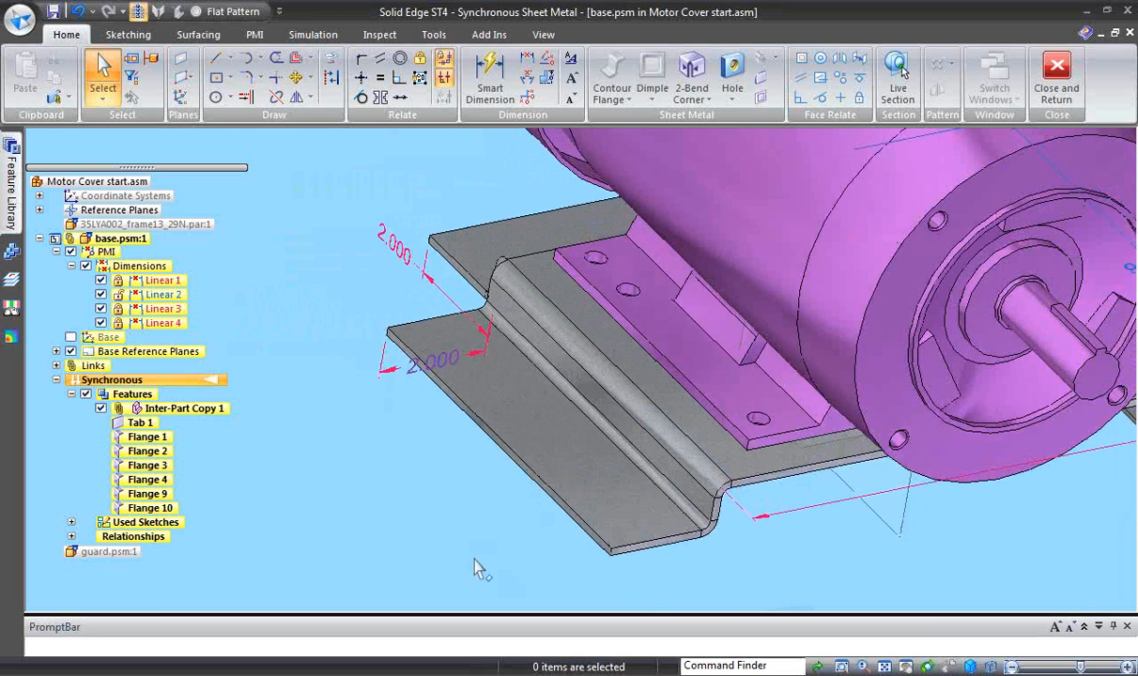
{"action": "left_click", "coordinate": [331, 58]}
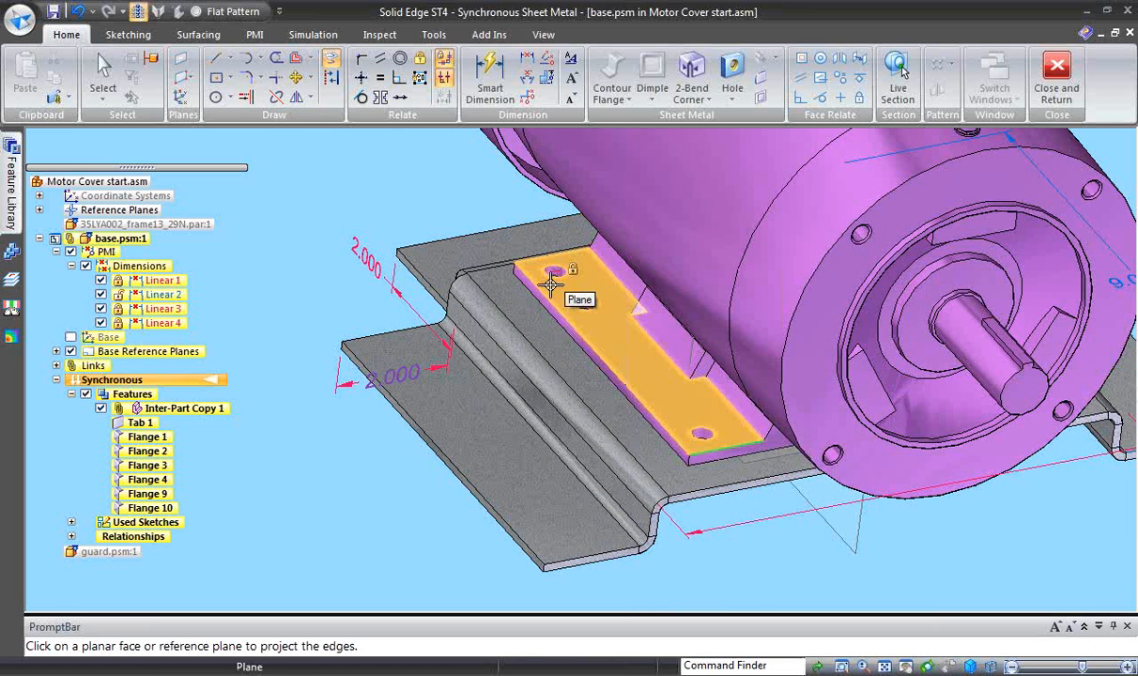
{"action": "left_click", "coordinate": [497, 310]}
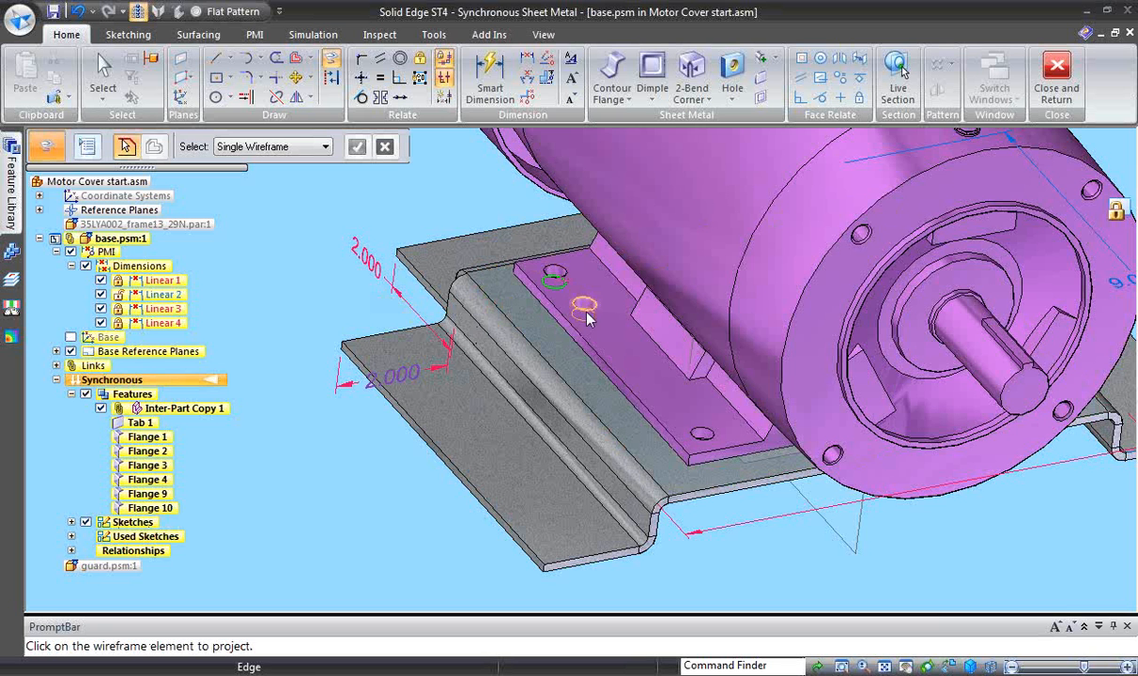
{"action": "left_click", "coordinate": [583, 316]}
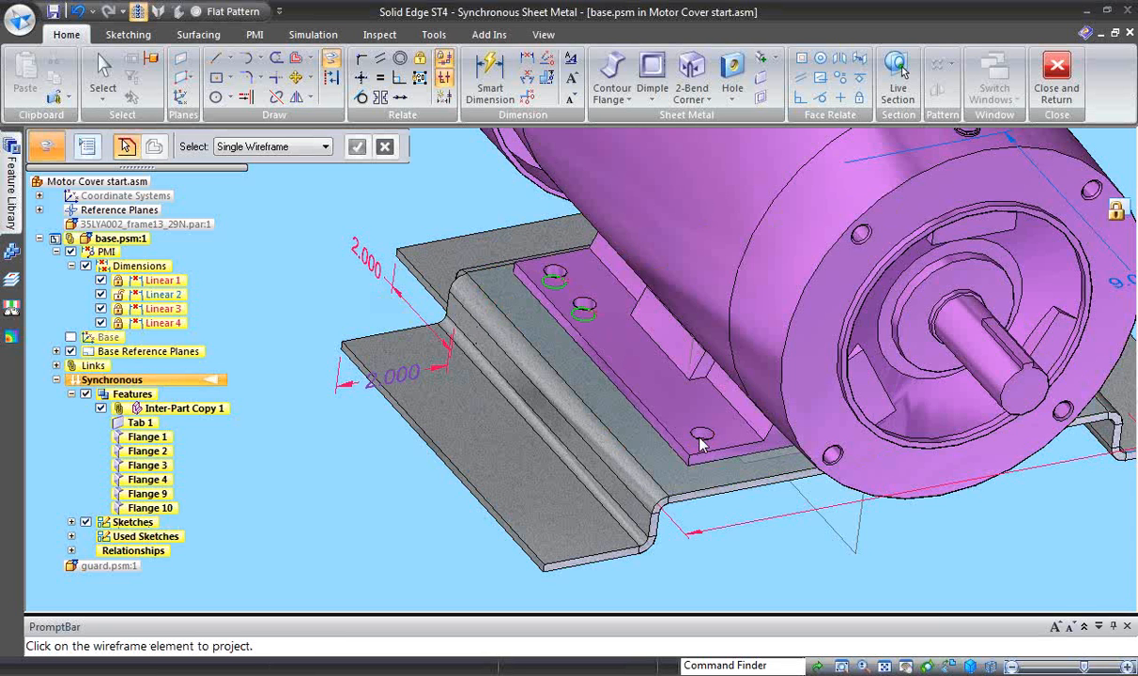
{"action": "middle_click_drag", "start_coordinate": [728, 514], "coordinate": [909, 535]}
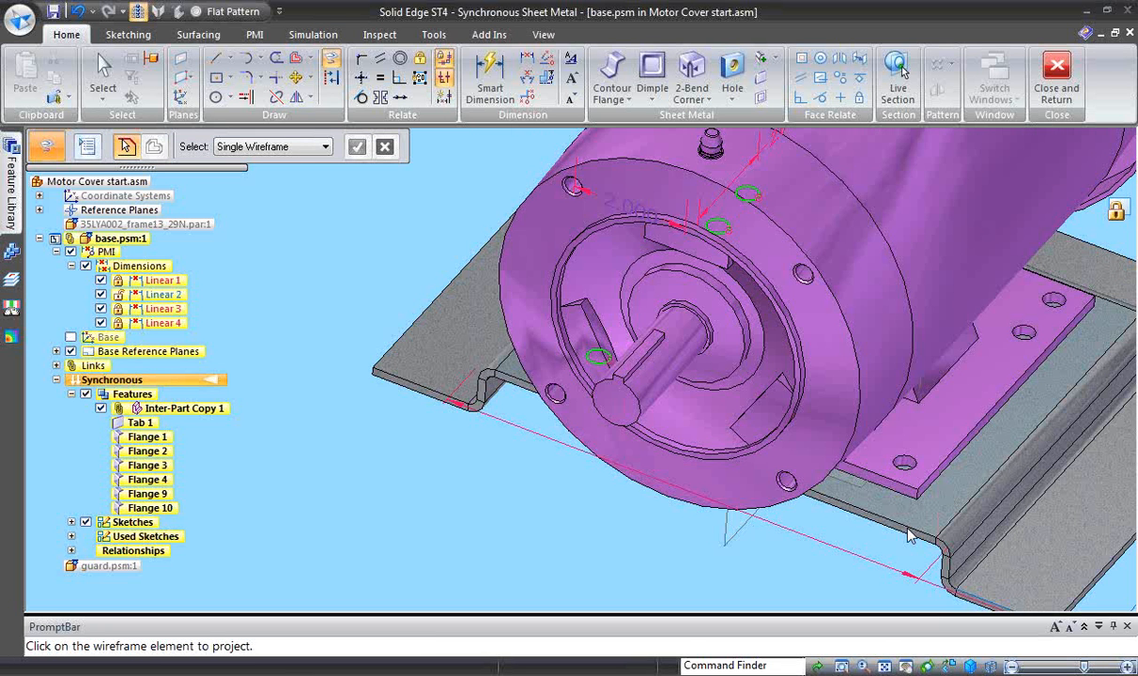
{"action": "left_click", "coordinate": [904, 463]}
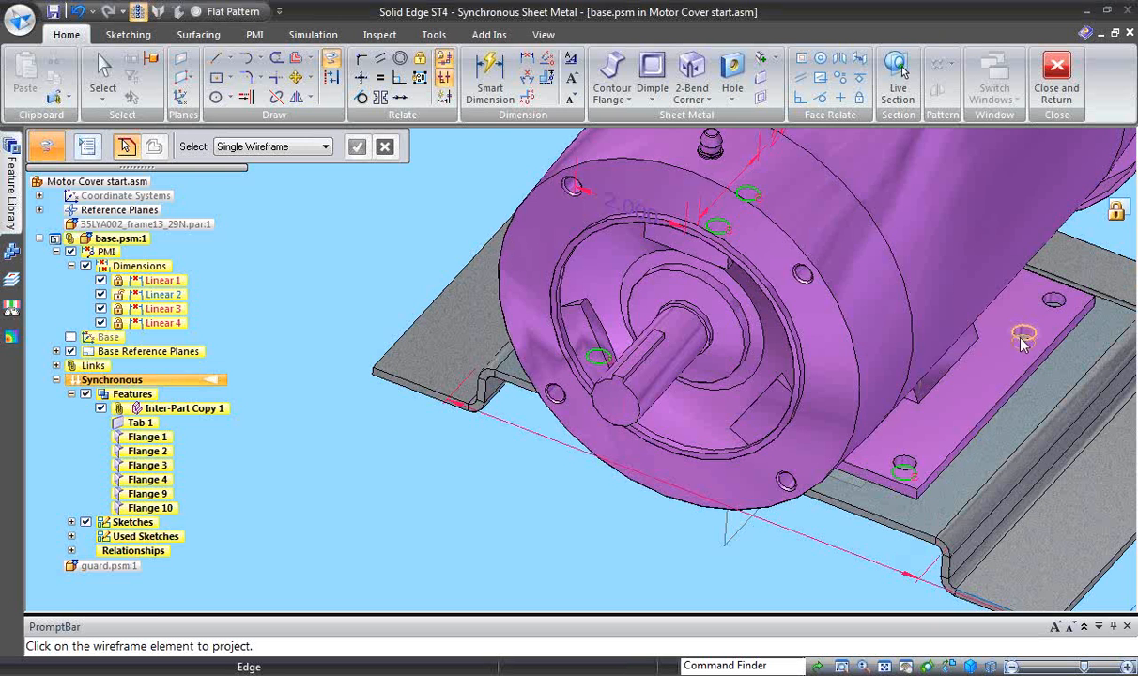
{"action": "left_click", "coordinate": [1062, 303]}
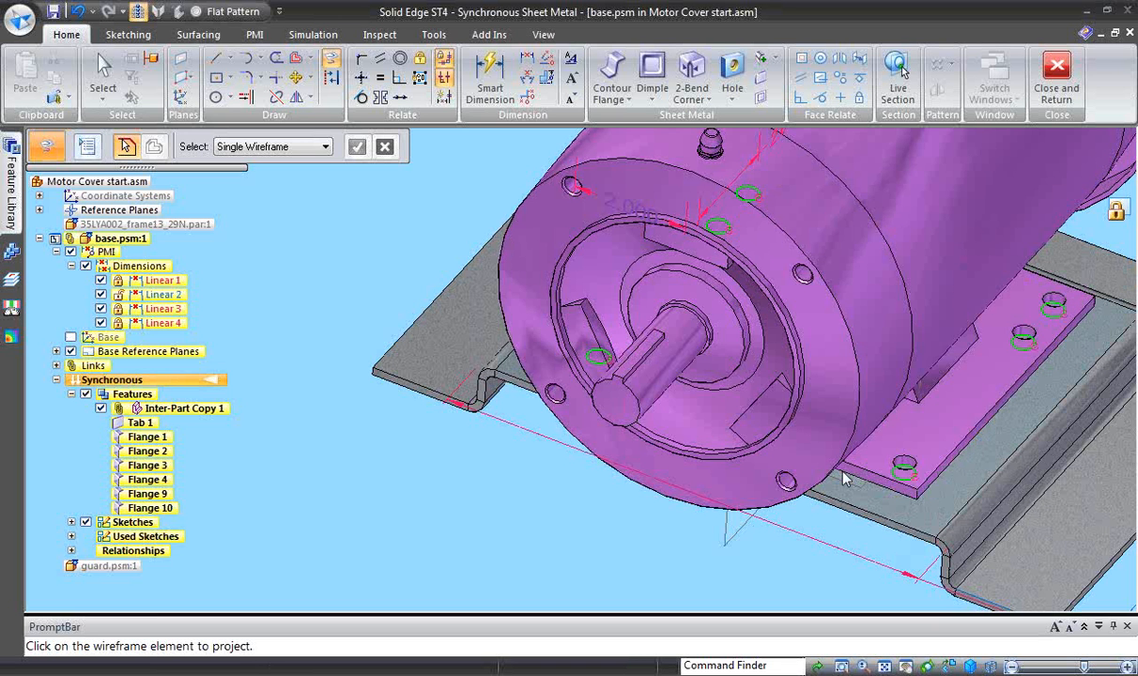
{"action": "mouse_move", "coordinate": [843, 478]}
{"action": "middle_mouse_down"}
{"action": "mouse_move", "coordinate": [731, 526]}
{"action": "mouse_move", "coordinate": [287, 436]}
{"action": "mouse_move", "coordinate": [297, 288]}
{"action": "middle_mouse_up"}
{"action": "key", "text": "Escape"}
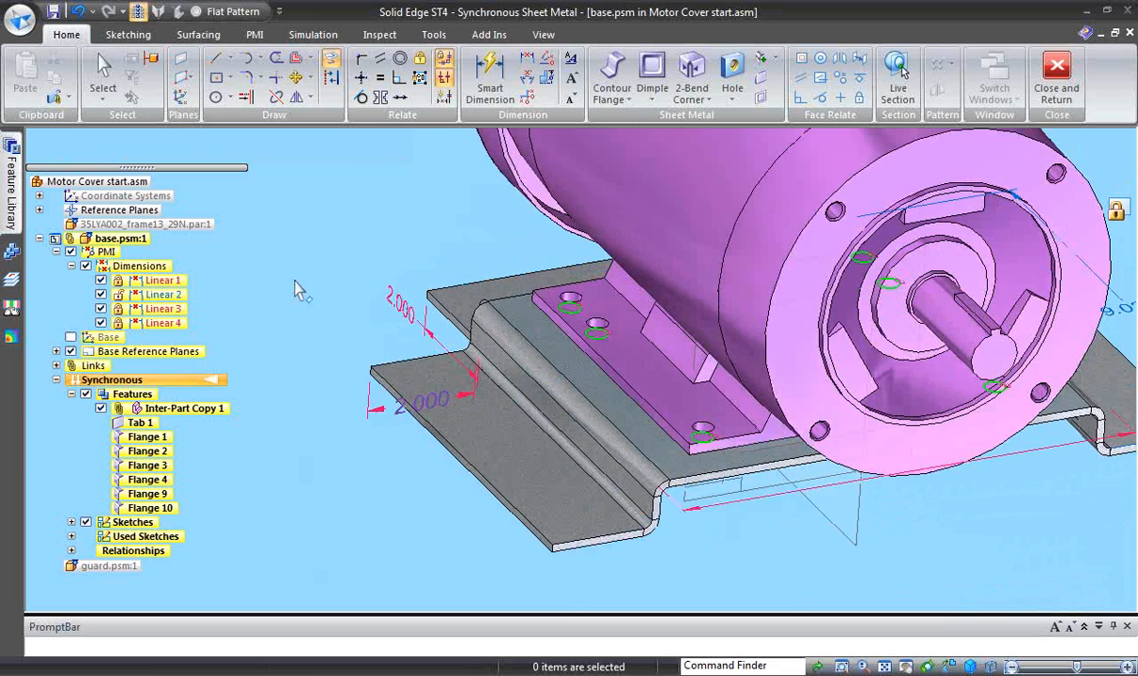
- Hide the inter-part copy of the motor in the base part
{"action": "key", "text": "ctrl+i"}
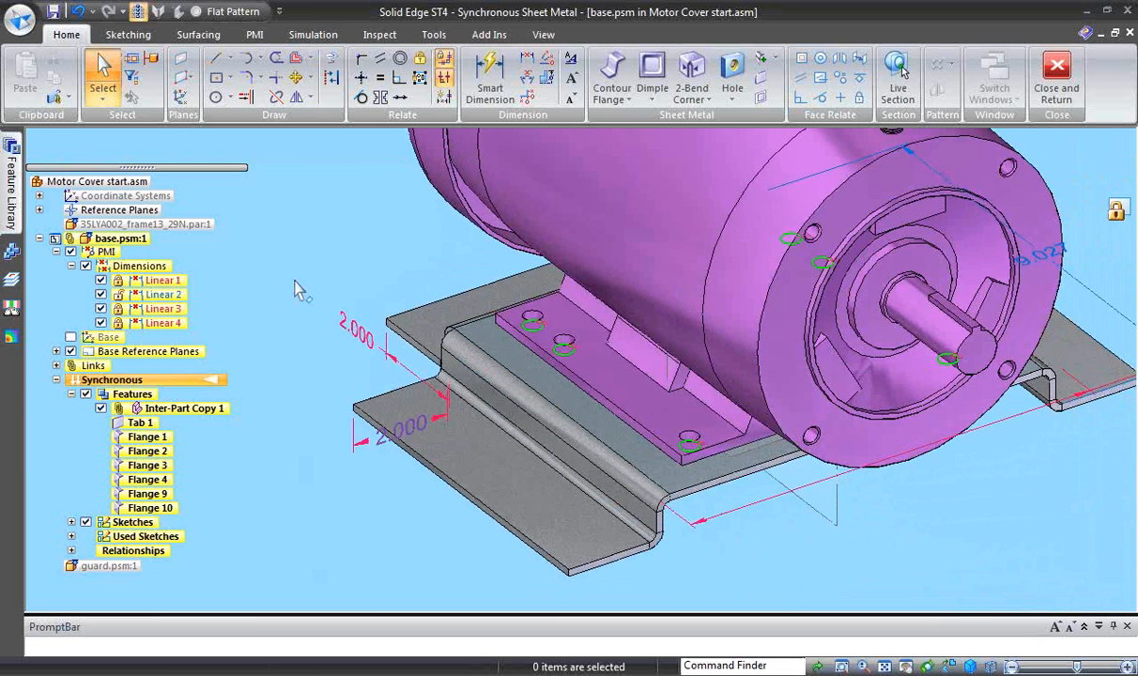
{"action": "key", "text": "ctrl+j"}
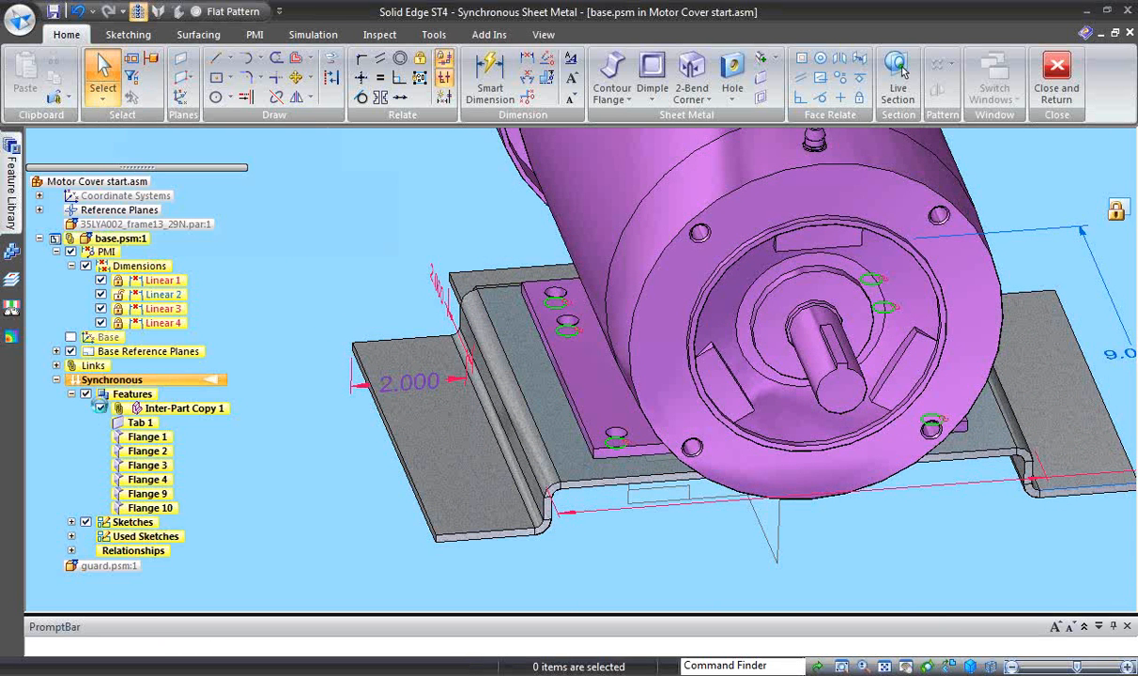
{"action": "left_click", "coordinate": [101, 408]}
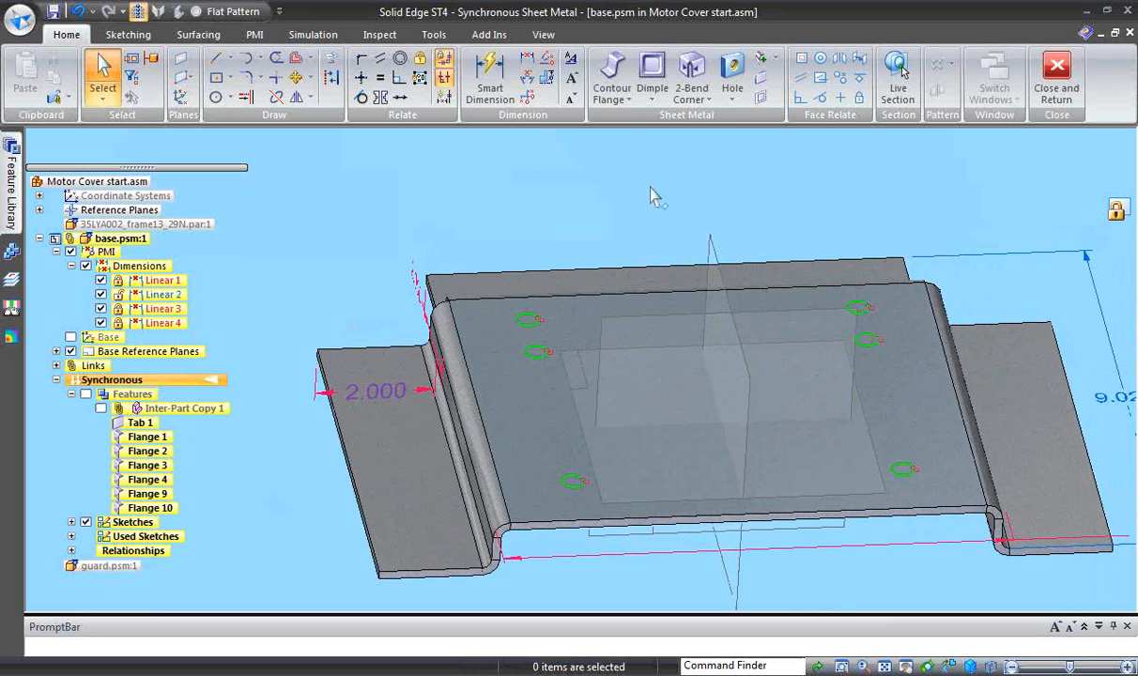
- Measure the diameter of a projected mounting-hole circle on the base plate without keeping the dimension
{"action": "right_click_drag", "start_coordinate": [650, 186], "coordinate": [608, 184]}
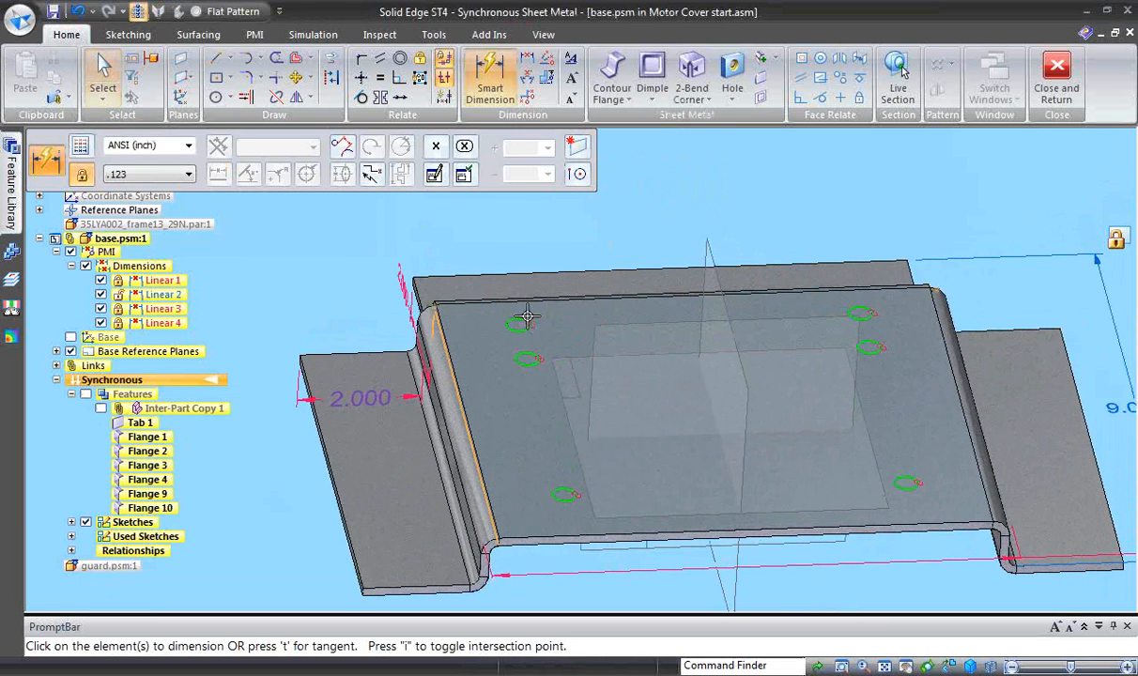
{"action": "left_click", "coordinate": [519, 324]}
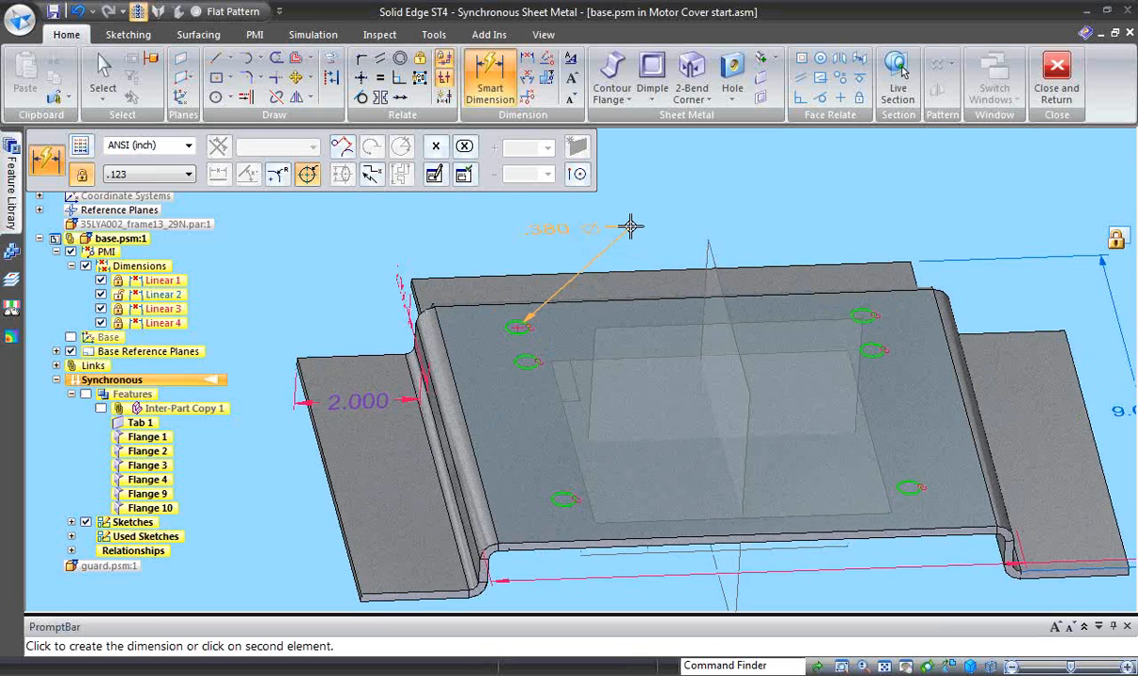
{"action": "scroll", "coordinate": [627, 231], "scroll_direction": "up", "scroll_amount": 2}
{"action": "scroll", "coordinate": [622, 237], "scroll_direction": "up", "scroll_amount": 2}
{"action": "left_click", "coordinate": [603, 237]}
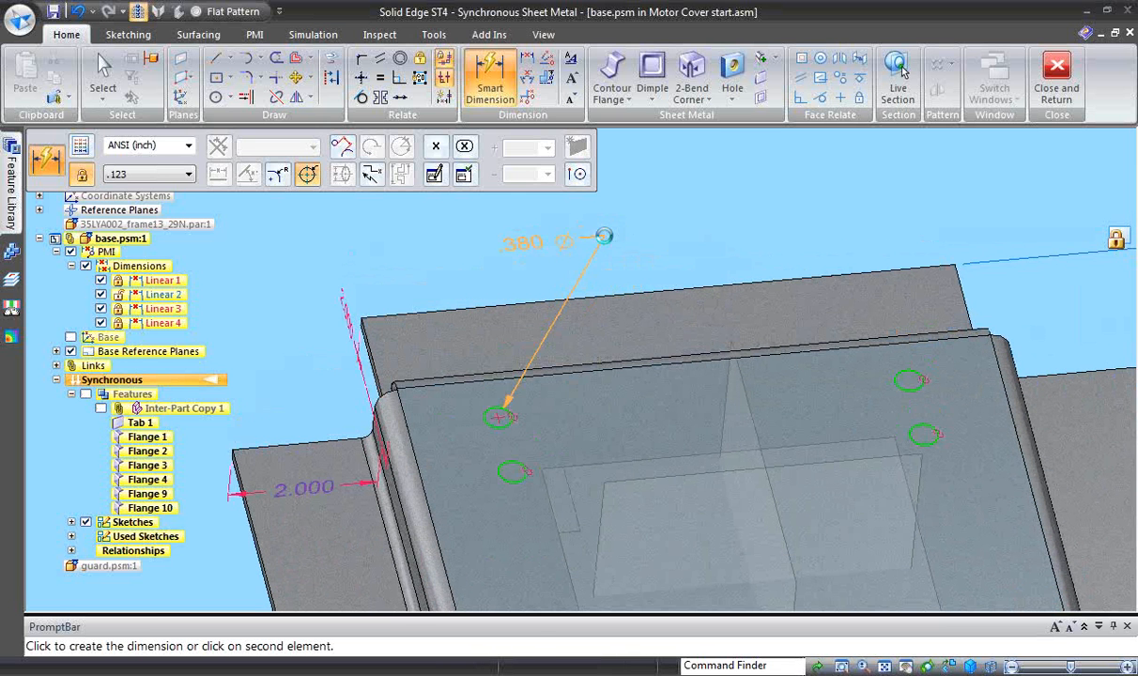
{"action": "scroll", "coordinate": [606, 243], "scroll_direction": "down", "scroll_amount": 4}
{"action": "key", "text": "Escape"}
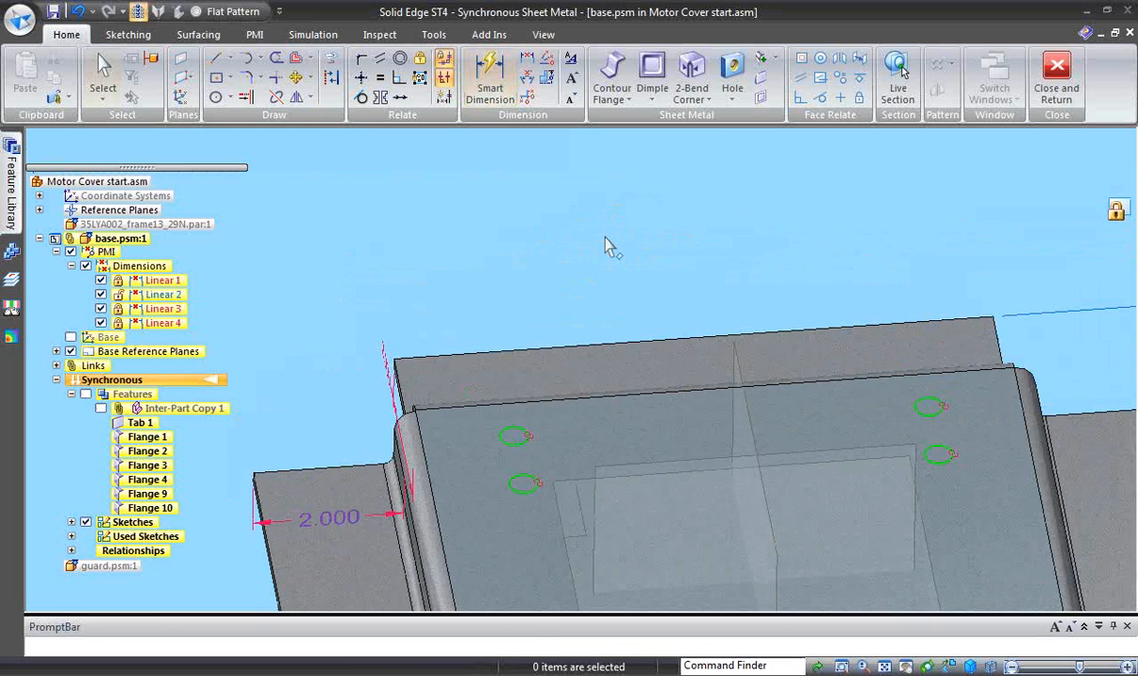
- Configure the Hole command for a simple hole with a diameter of 0.405 in
{"action": "middle_click_drag", "start_coordinate": [589, 229], "coordinate": [489, 192]}
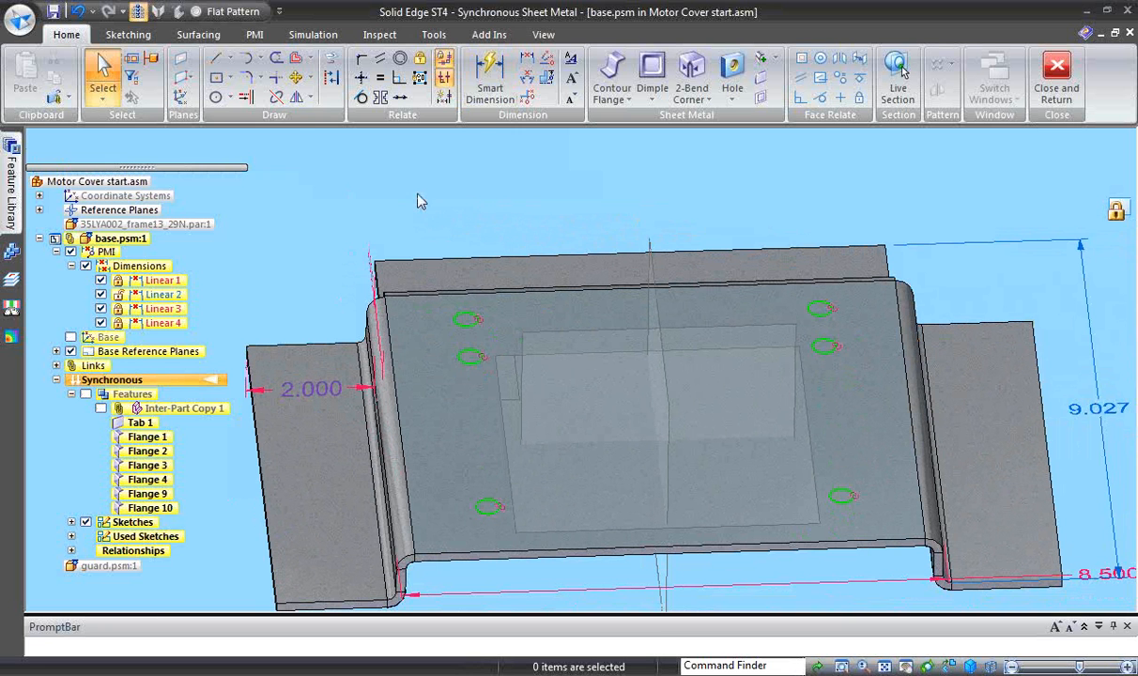
{"action": "right_click_drag", "start_coordinate": [418, 194], "coordinate": [420, 266]}
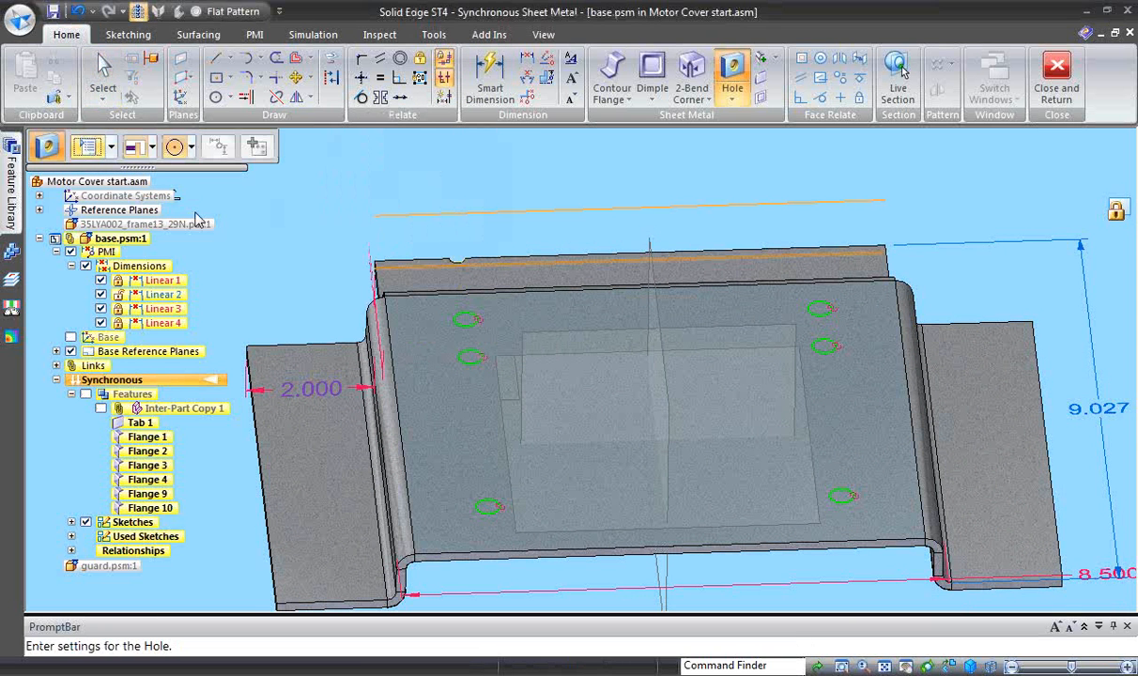
{"action": "left_click", "coordinate": [493, 312]}
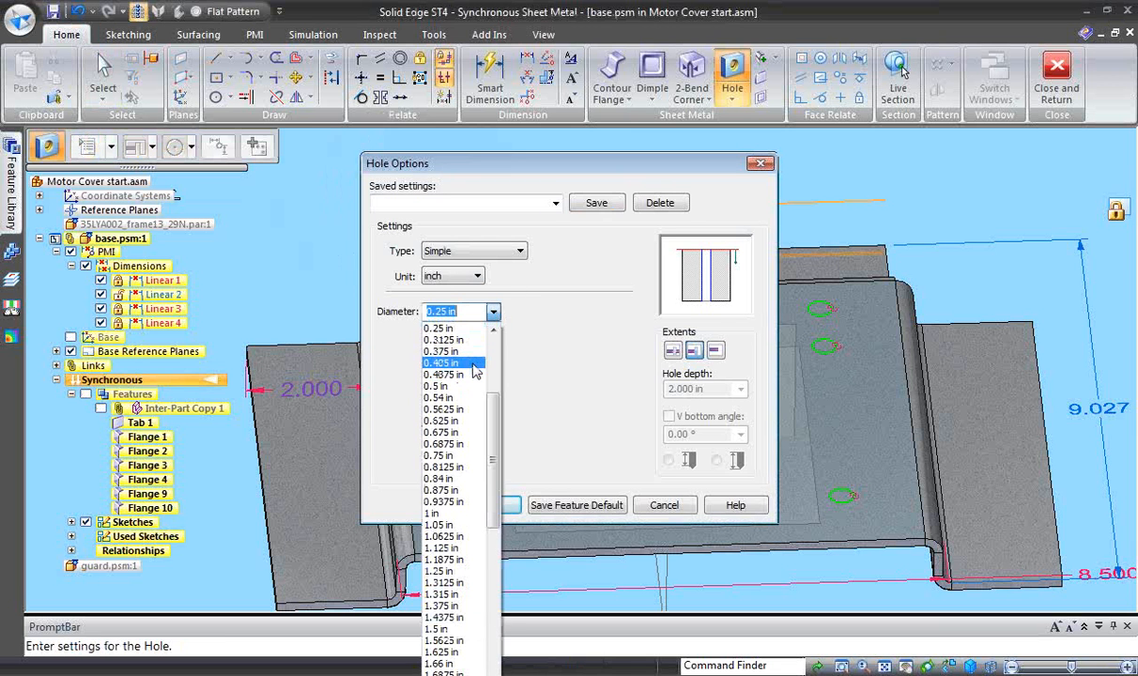
{"action": "left_click", "coordinate": [474, 363]}
{"action": "left_click", "coordinate": [471, 504]}
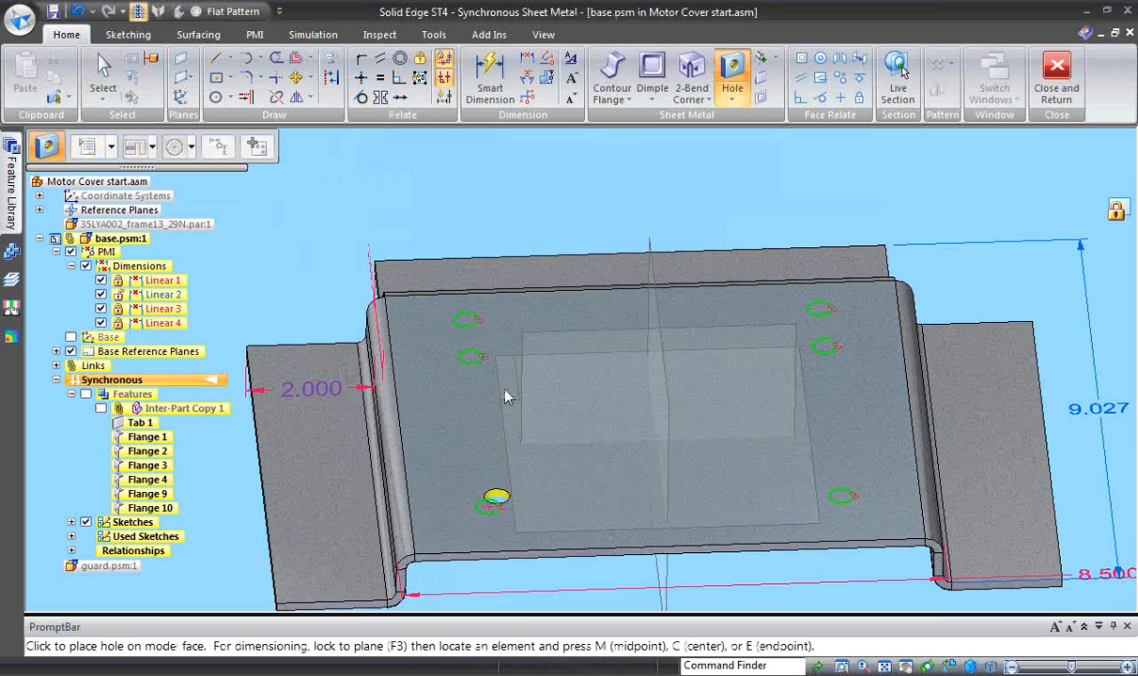
- Place 0.405 in holes at the centers of all six projected circles on the base plate
{"action": "left_click", "coordinate": [466, 321]}
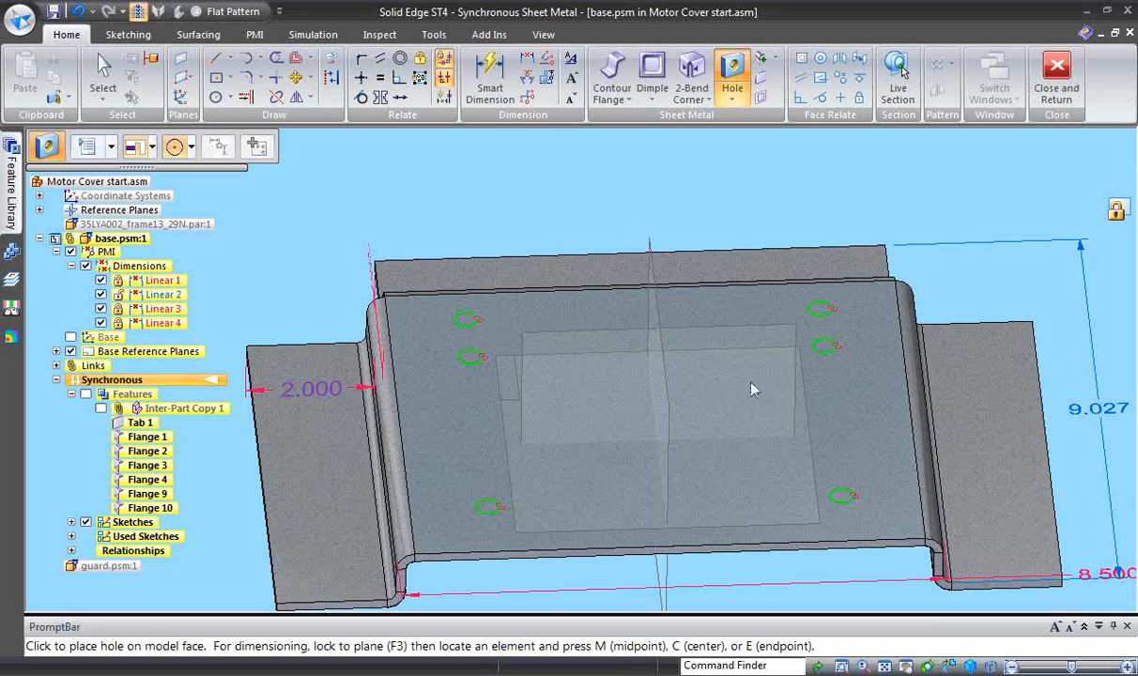
{"action": "left_click", "coordinate": [818, 315]}
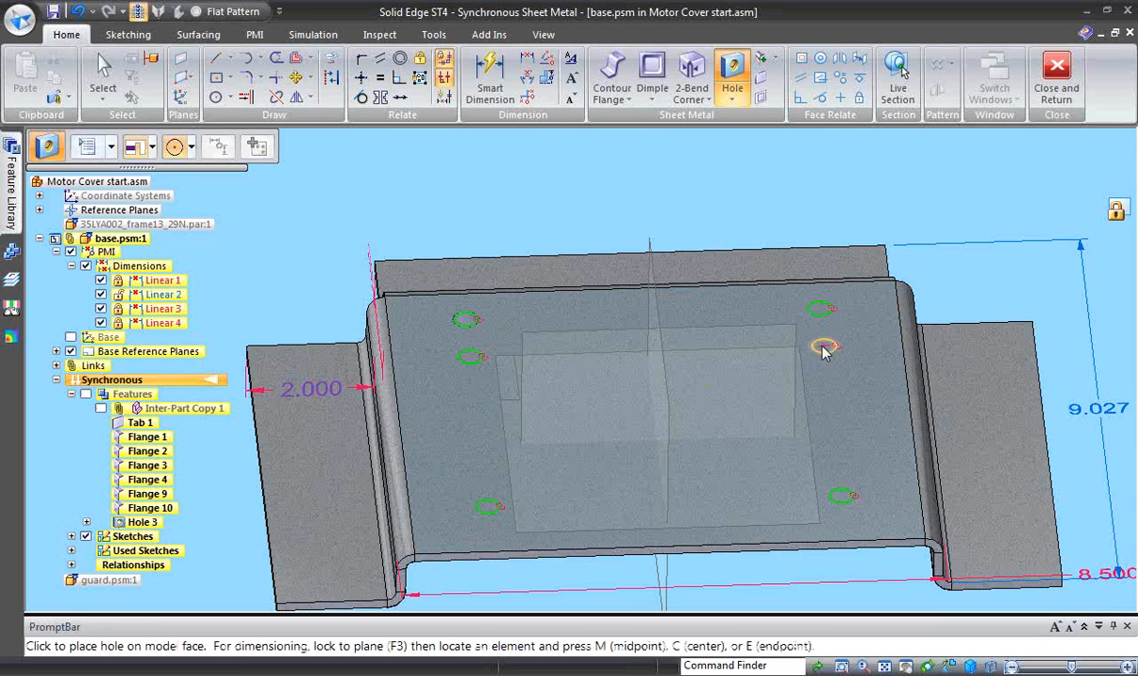
{"action": "left_click", "coordinate": [842, 494]}
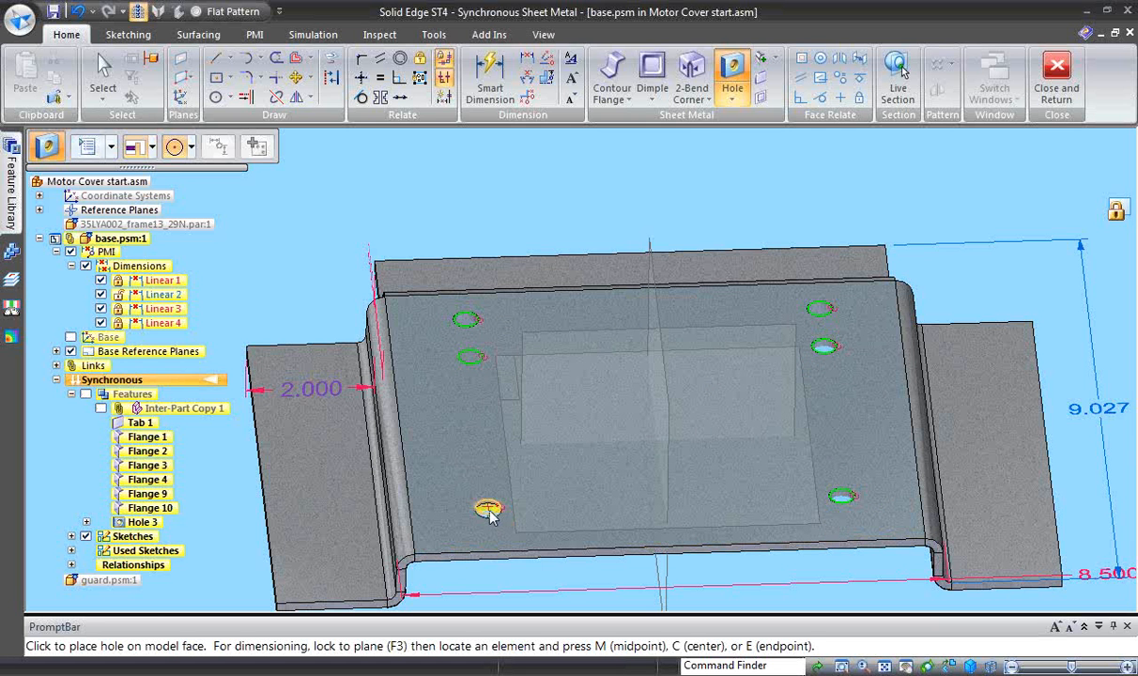
{"action": "left_click", "coordinate": [471, 362]}
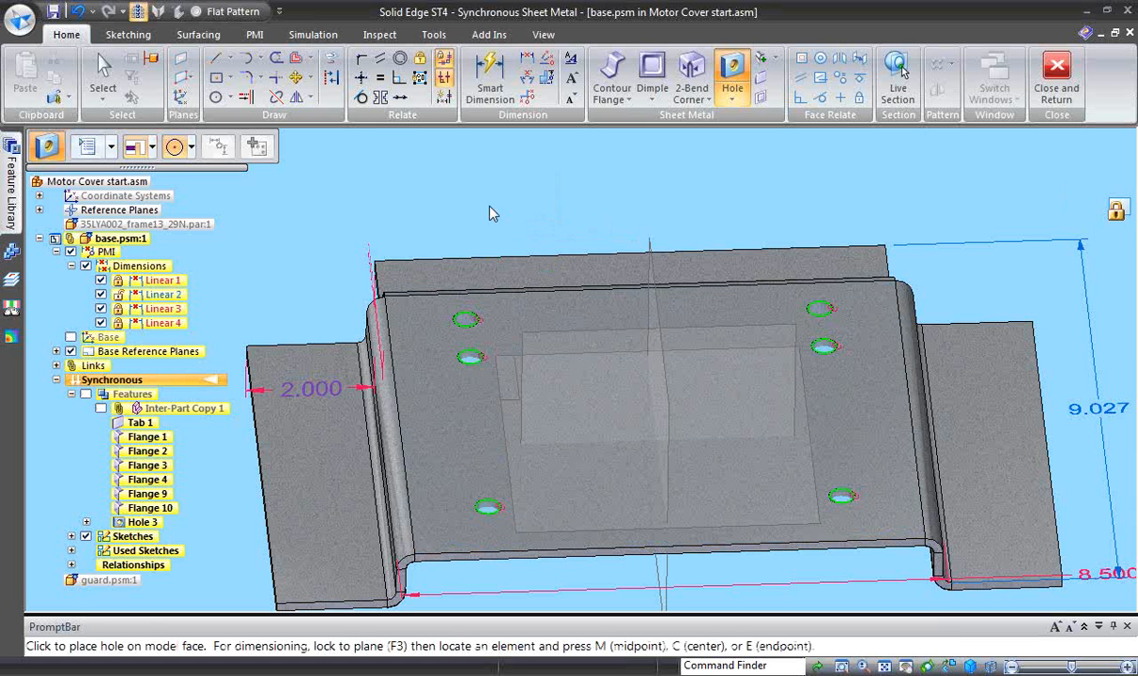
{"action": "key", "text": "Escape"}
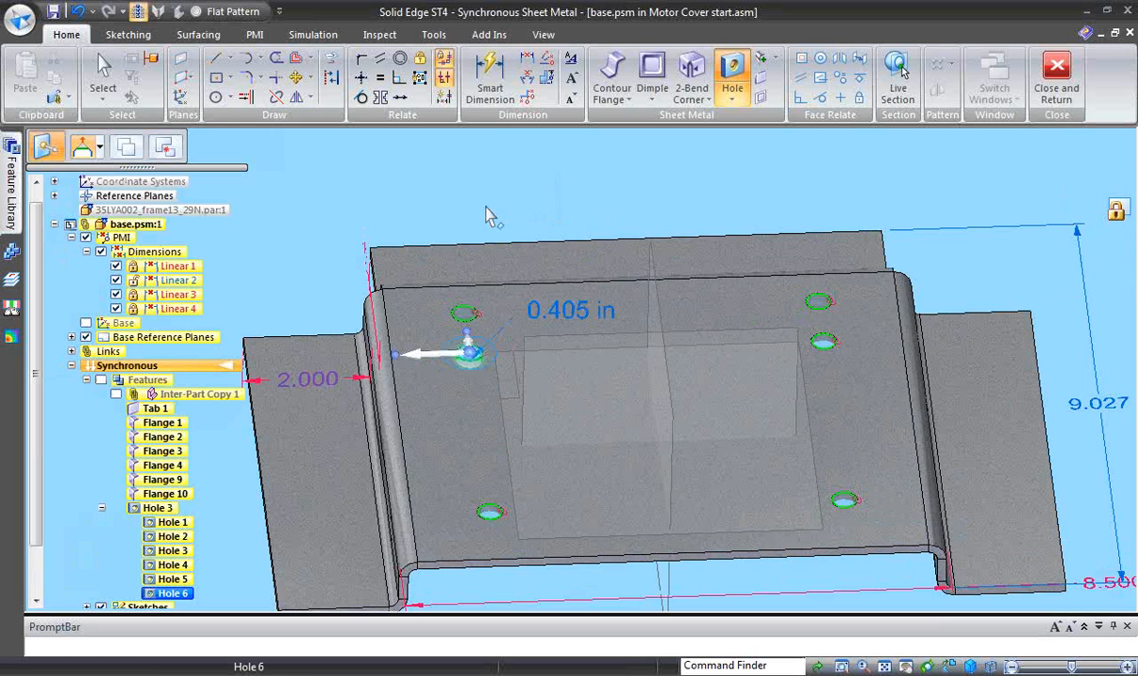
{"action": "middle_click_drag", "start_coordinate": [486, 209], "coordinate": [447, 188]}
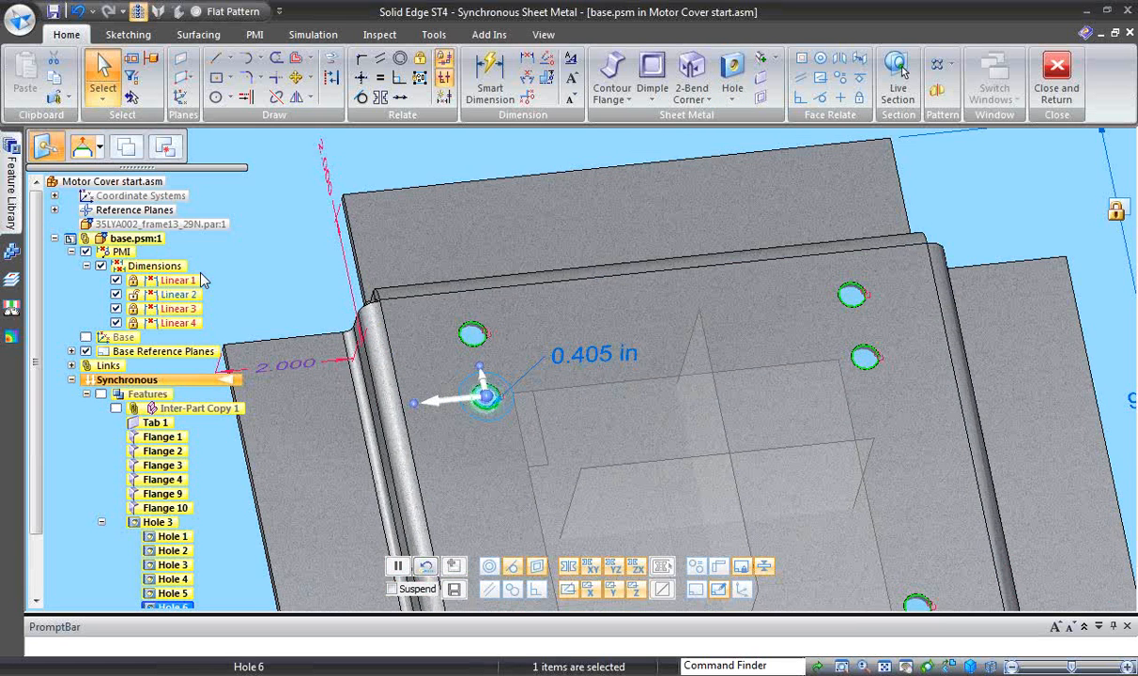
{"action": "scroll", "coordinate": [601, 282], "scroll_direction": "down", "scroll_amount": 2}
{"action": "middle_click_drag", "start_coordinate": [680, 536], "coordinate": [648, 460]}
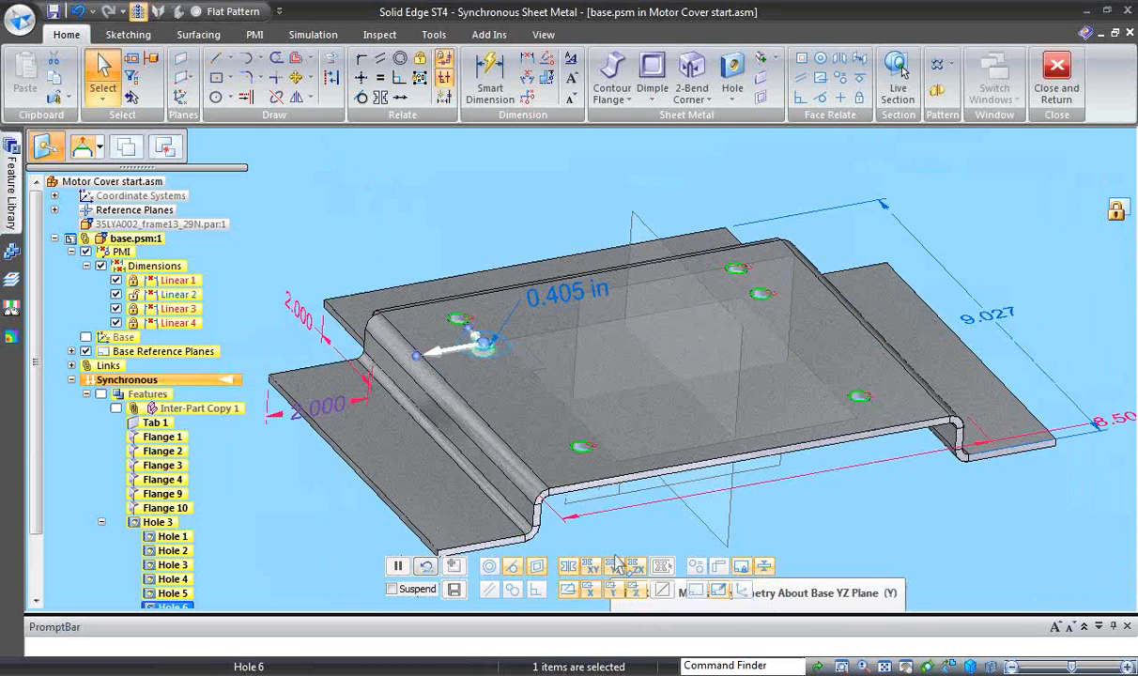
{"action": "key", "text": "Escape"}
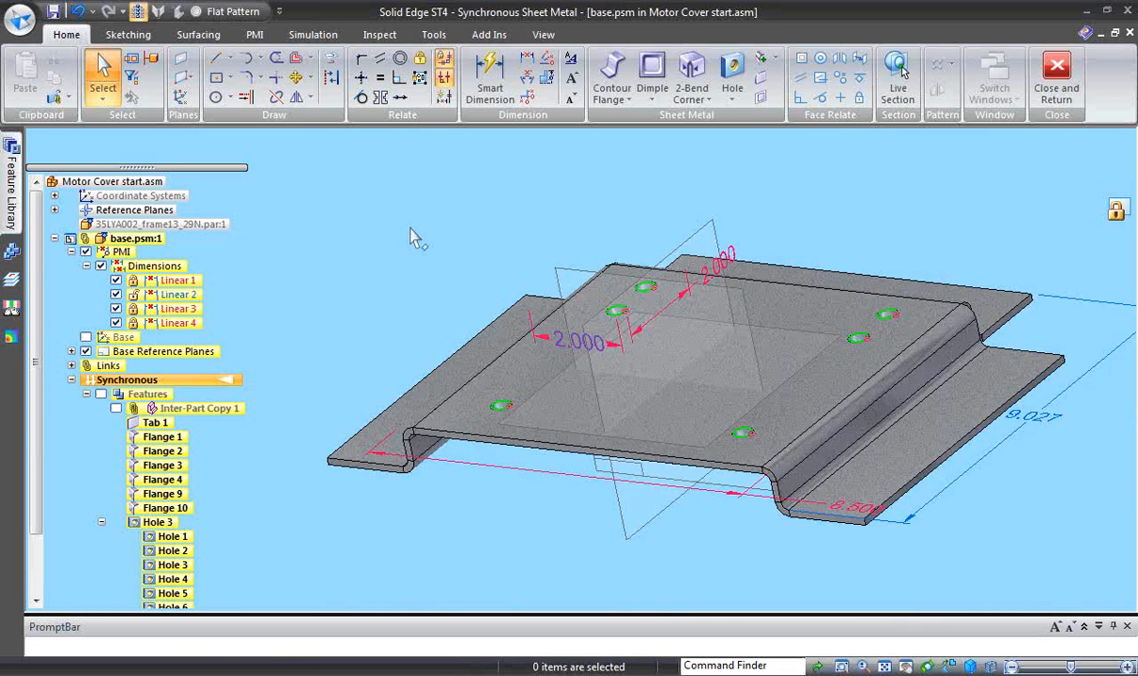
- Close the in-place edit of the base part and return to the motor cover assembly
{"action": "middle_click_drag", "start_coordinate": [410, 228], "coordinate": [908, 219]}
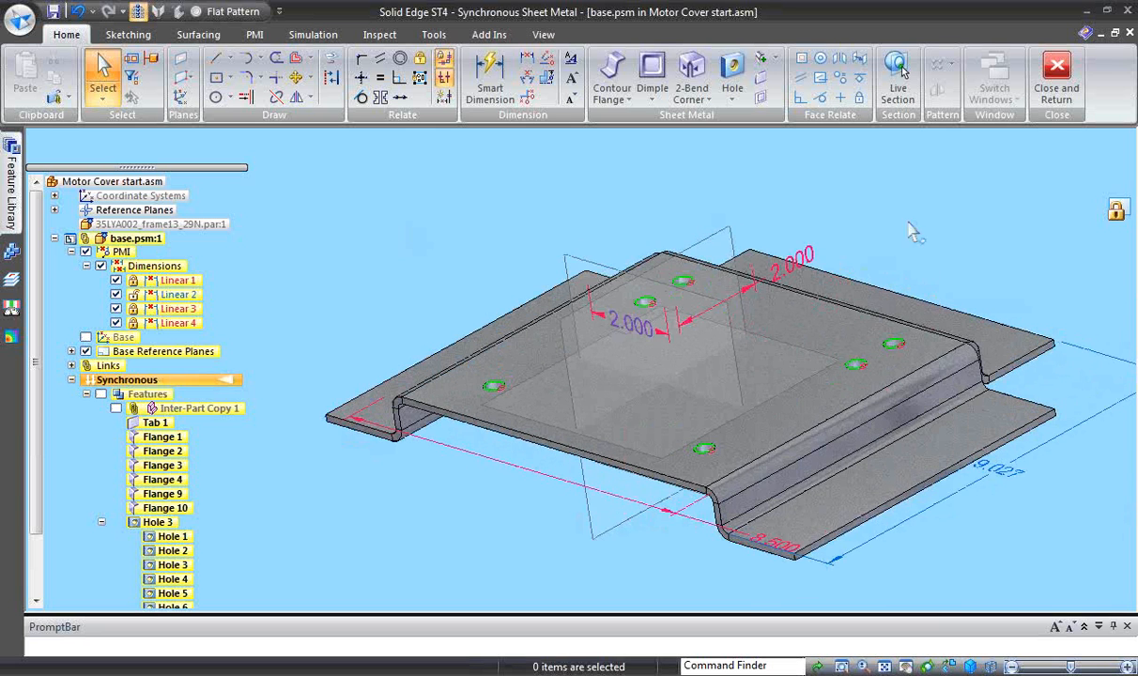
{"action": "left_click", "coordinate": [1056, 80]}
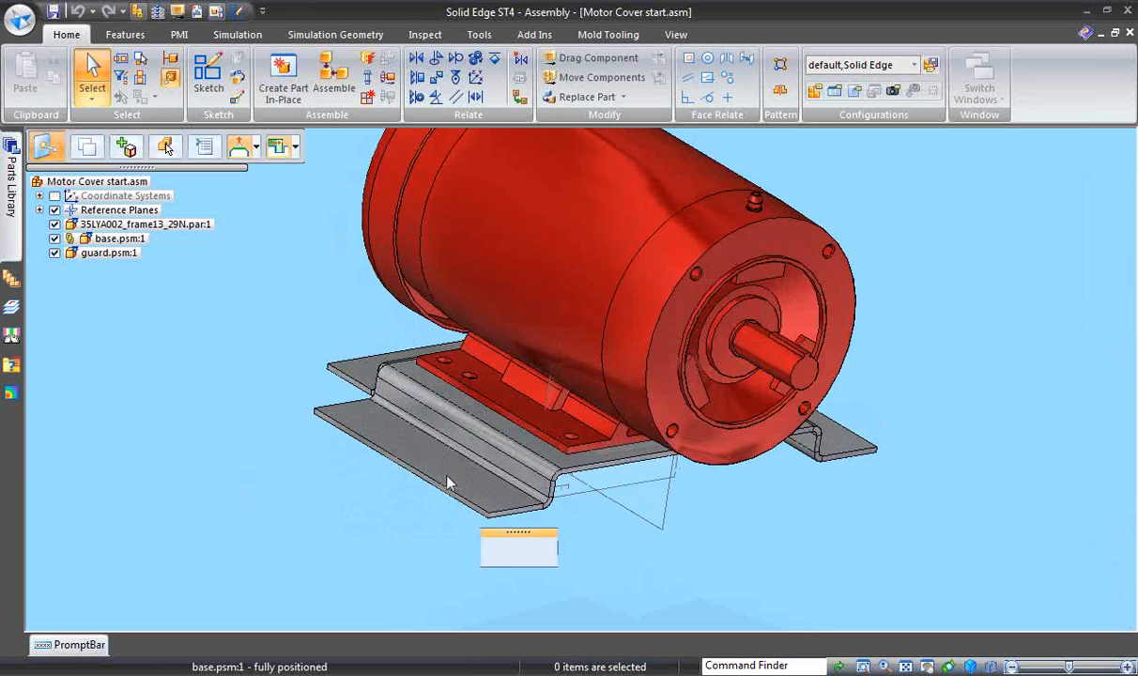
- Edit the base part in place and move its foot faces down by about 0.65 in
{"action": "left_click", "coordinate": [422, 450]}
{"action": "left_click", "coordinate": [539, 555]}
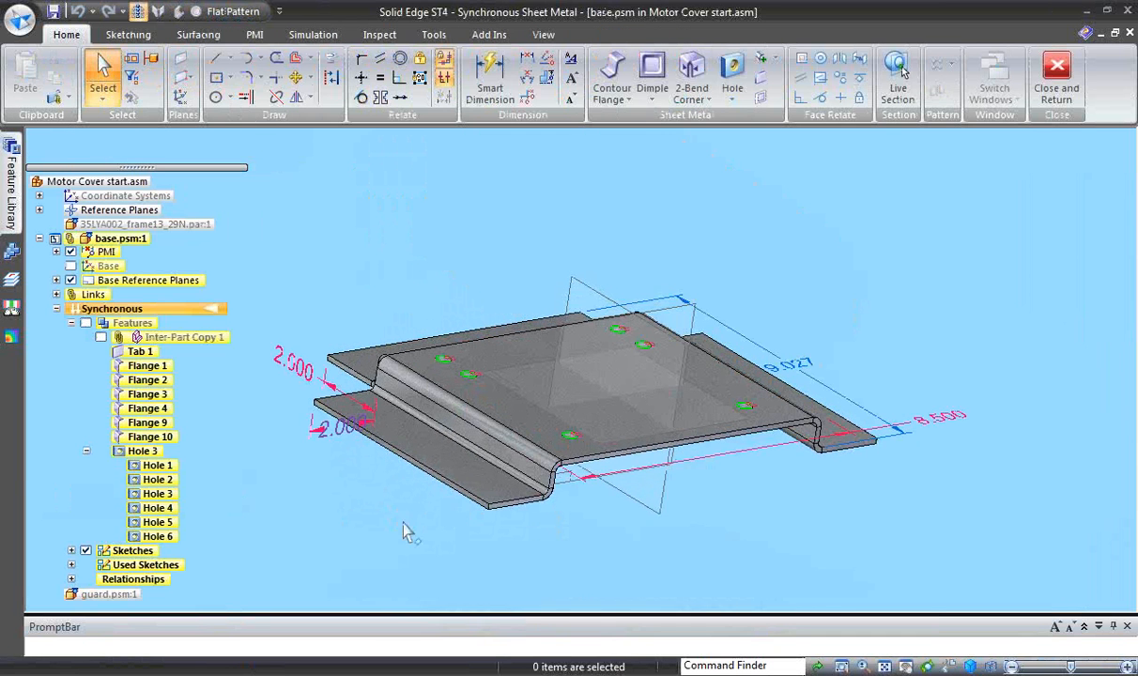
{"action": "left_click", "coordinate": [459, 513]}
{"action": "middle_click_drag", "start_coordinate": [459, 507], "coordinate": [443, 519]}
{"action": "left_click", "coordinate": [451, 479]}
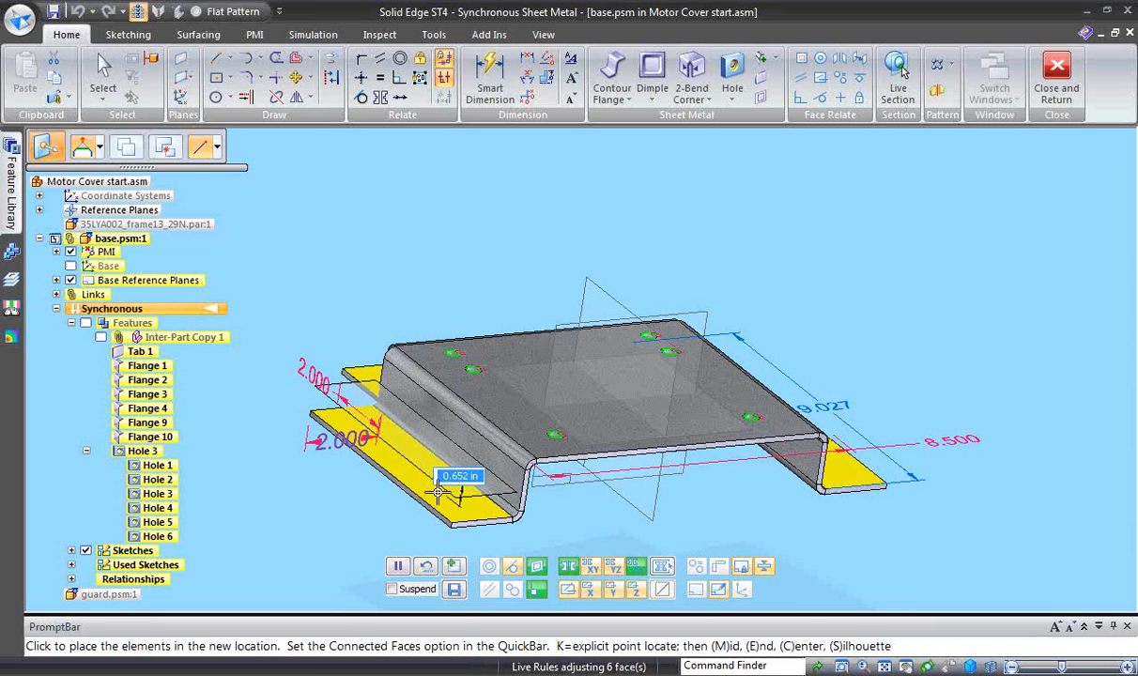
{"action": "left_click", "coordinate": [440, 494]}
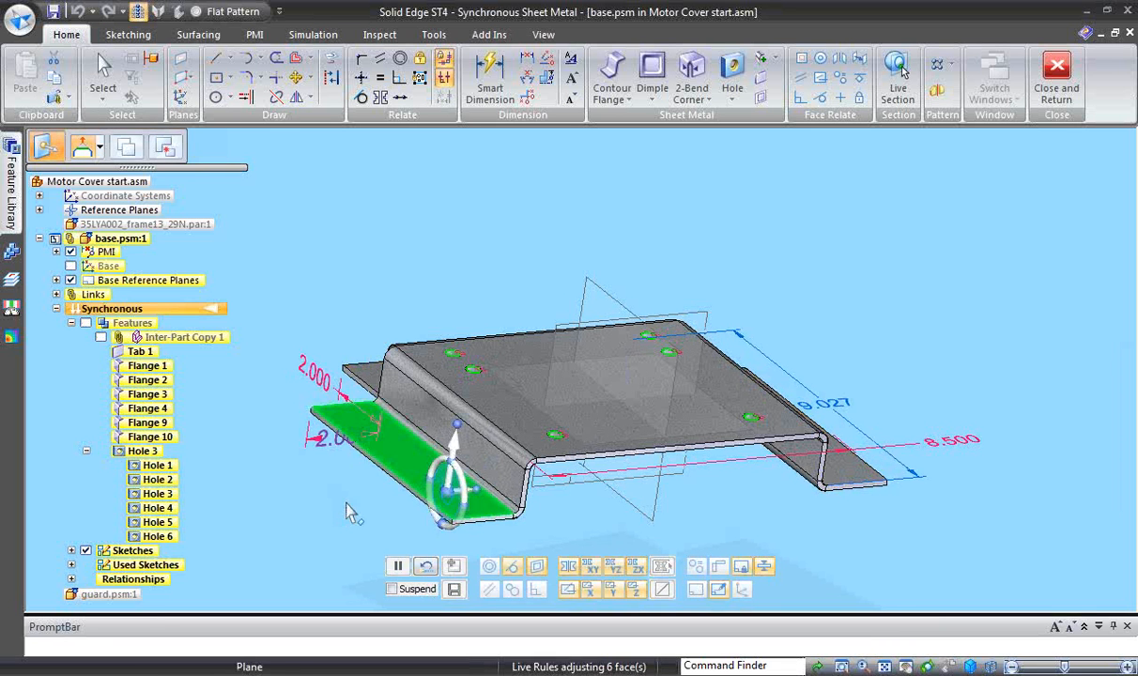
- Deselect the foot and return from the modified base part to the assembly
{"action": "left_click", "coordinate": [500, 252]}
{"action": "middle_click_drag", "start_coordinate": [470, 234], "coordinate": [837, 201]}
{"action": "left_click", "coordinate": [1062, 82]}
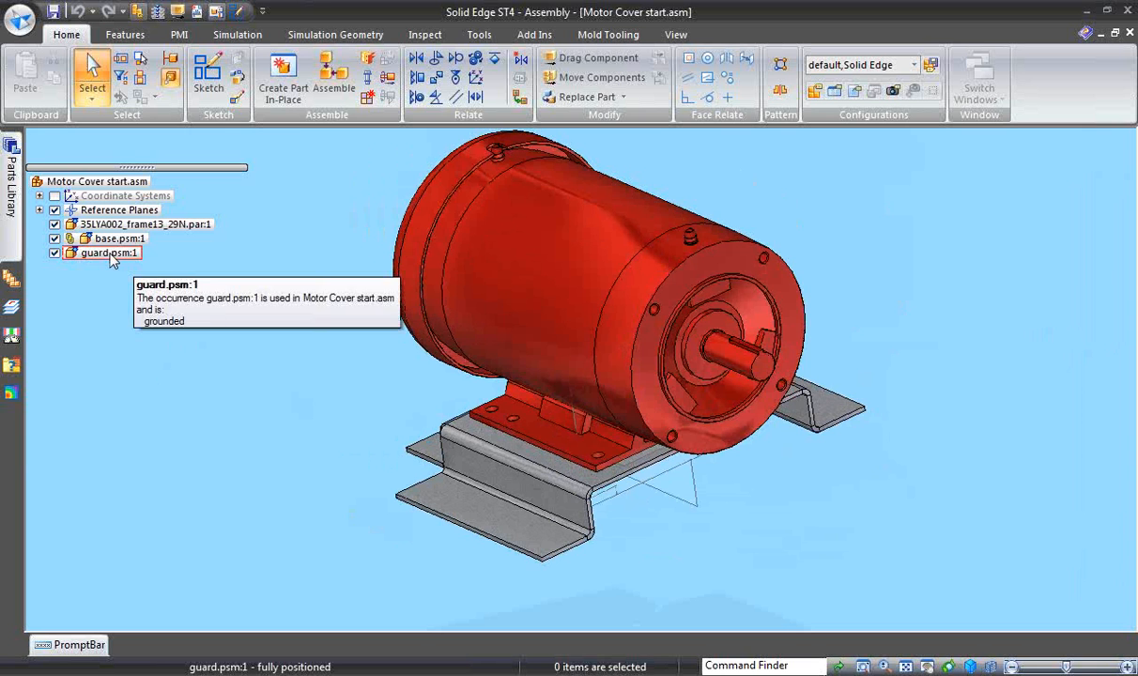
- Open guard.psm for in-place editing and show the surrounding assembly components
{"action": "left_click", "coordinate": [109, 254]}
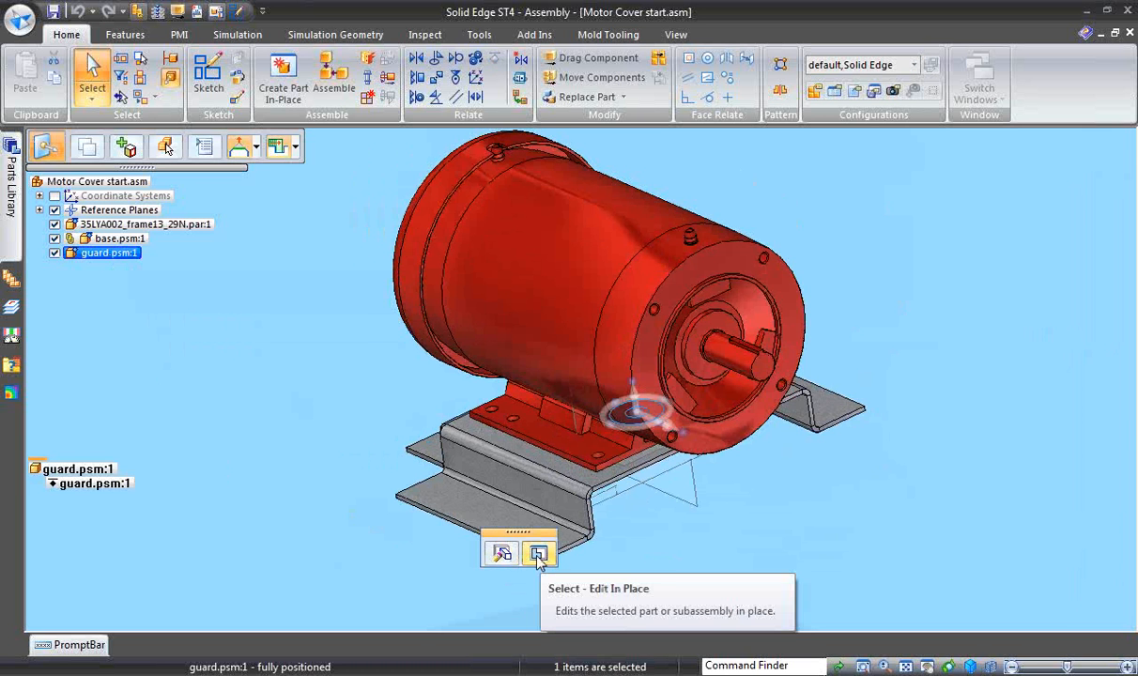
{"action": "left_click", "coordinate": [538, 554]}
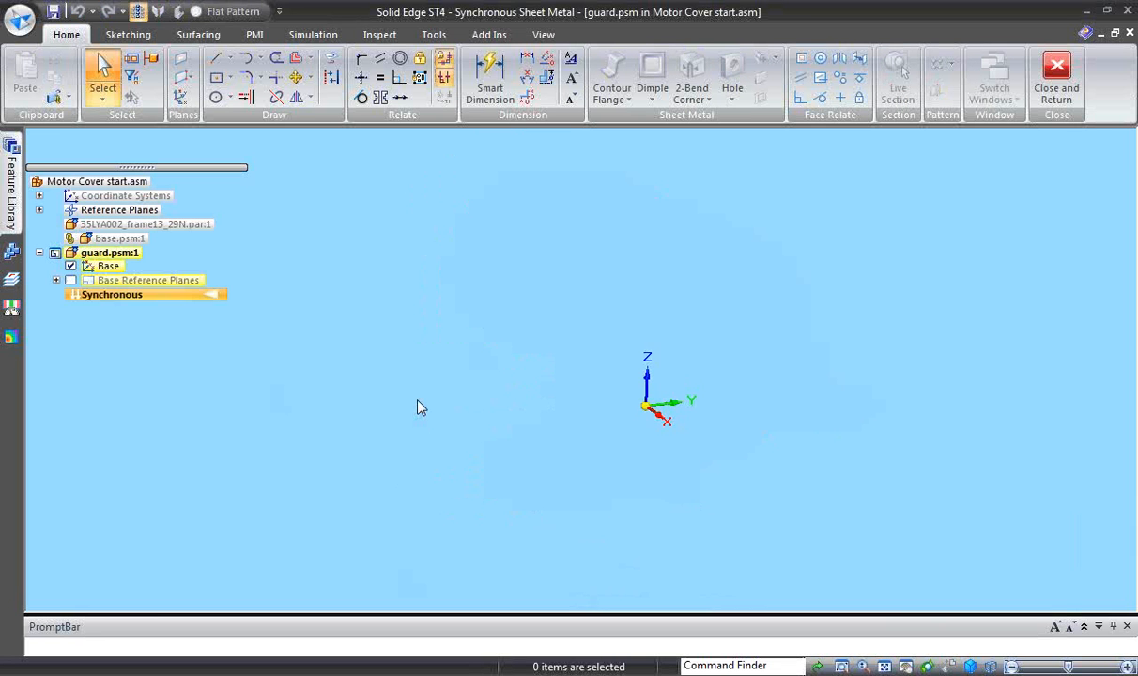
{"action": "right_click", "coordinate": [420, 406]}
{"action": "left_click", "coordinate": [385, 431]}
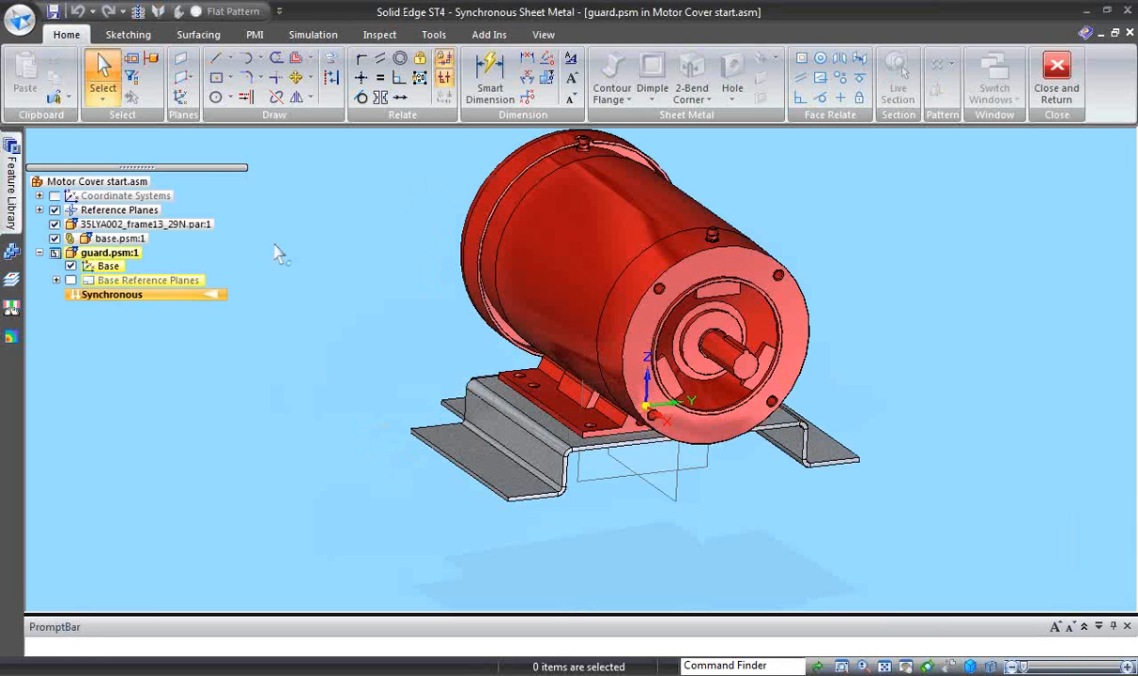
- Create an inter-part copy of the base part's whole body in the guard part
{"action": "left_click", "coordinate": [65, 96]}
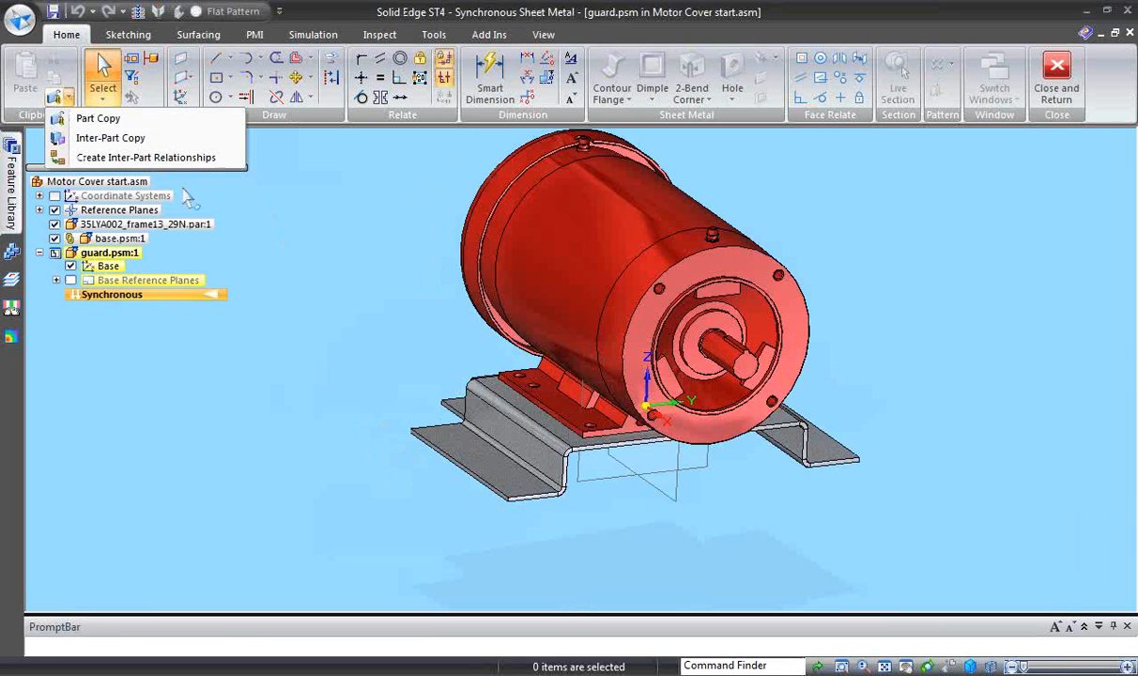
{"action": "left_click", "coordinate": [122, 141]}
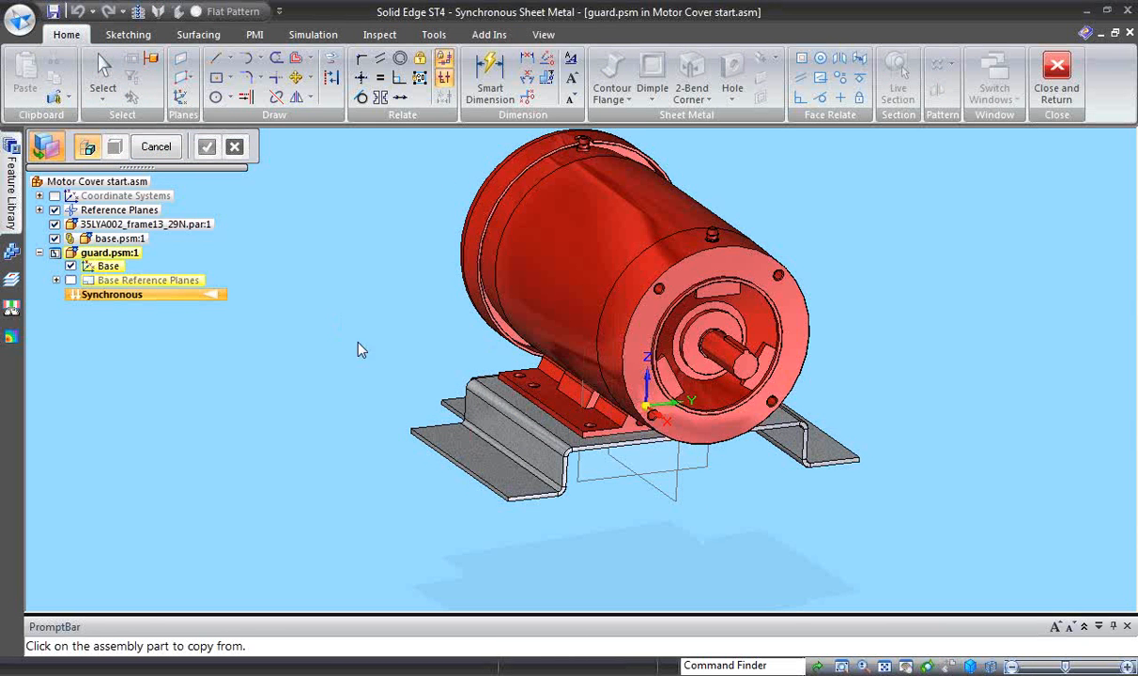
{"action": "left_click", "coordinate": [501, 441]}
{"action": "left_click", "coordinate": [335, 147]}
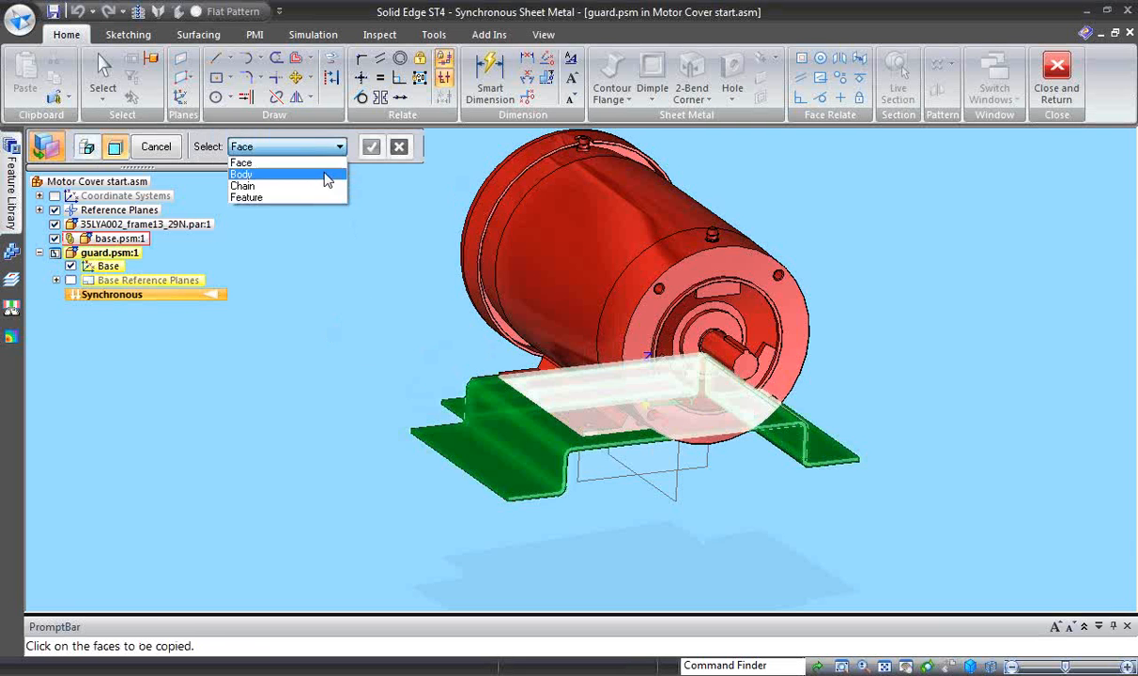
{"action": "left_click", "coordinate": [319, 175]}
{"action": "right_click", "coordinate": [388, 314]}
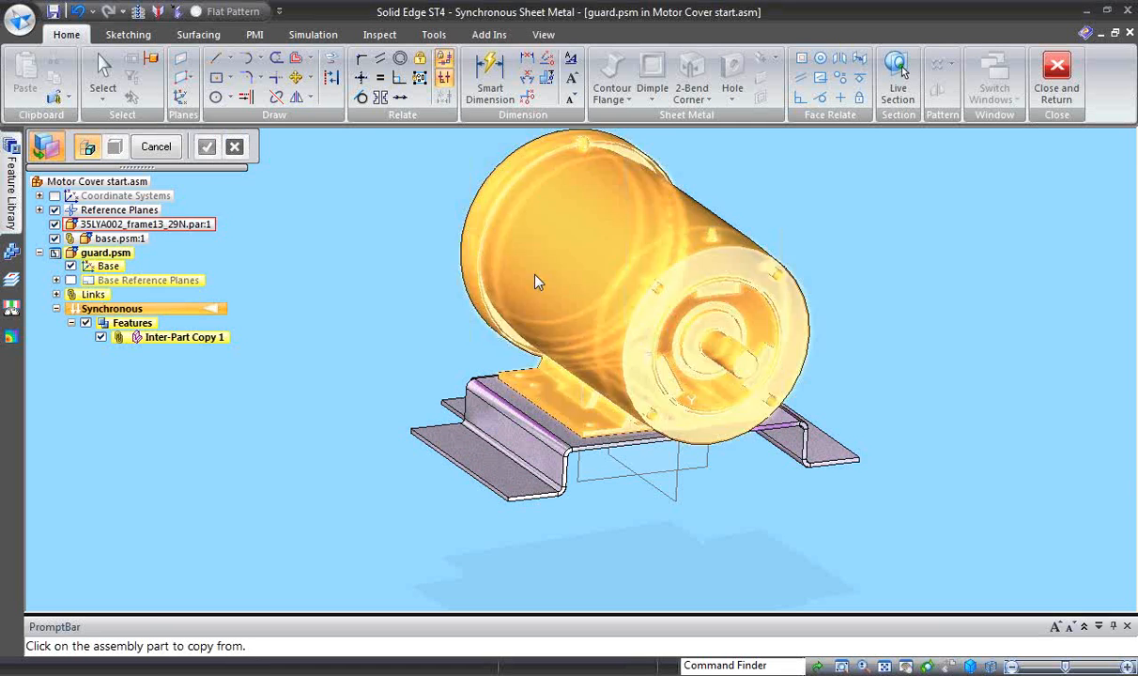
- Create an inter-part copy of the motor's whole body in the guard part and finish copying
{"action": "left_click", "coordinate": [521, 268]}
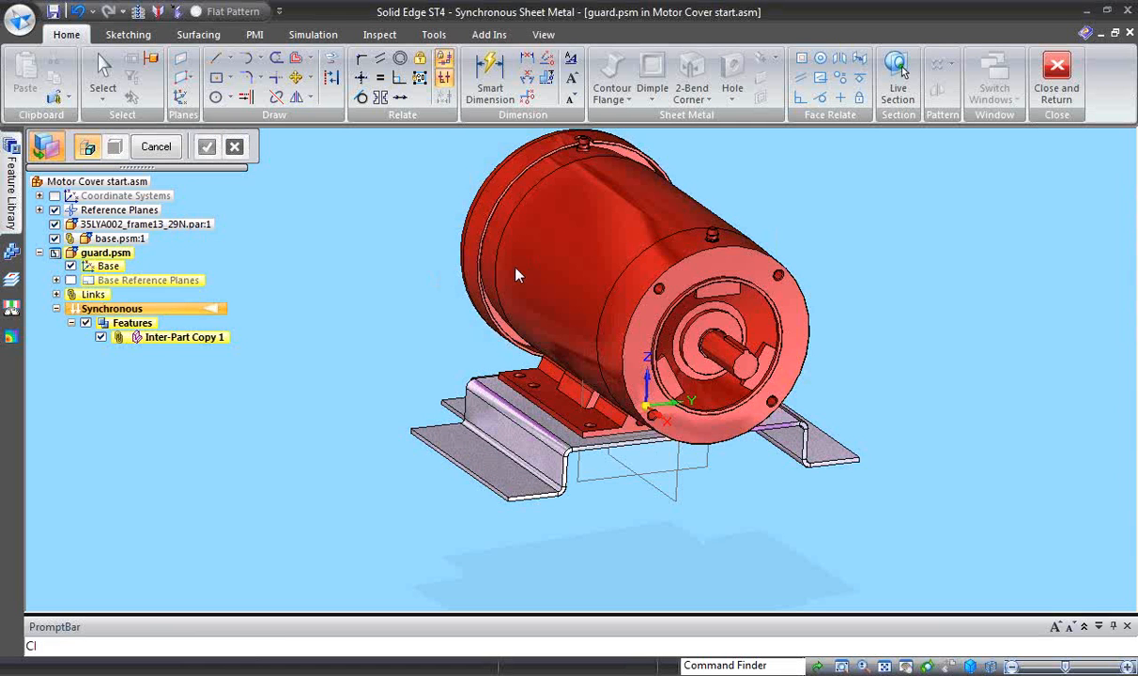
{"action": "left_click", "coordinate": [339, 148]}
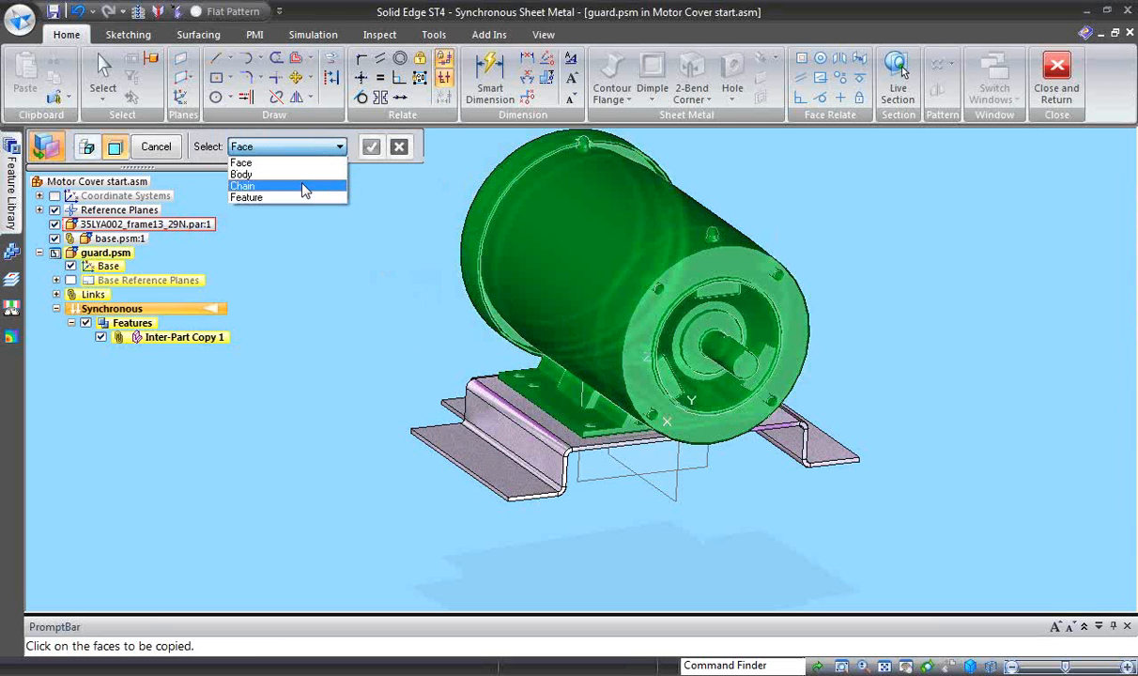
{"action": "left_click", "coordinate": [285, 169]}
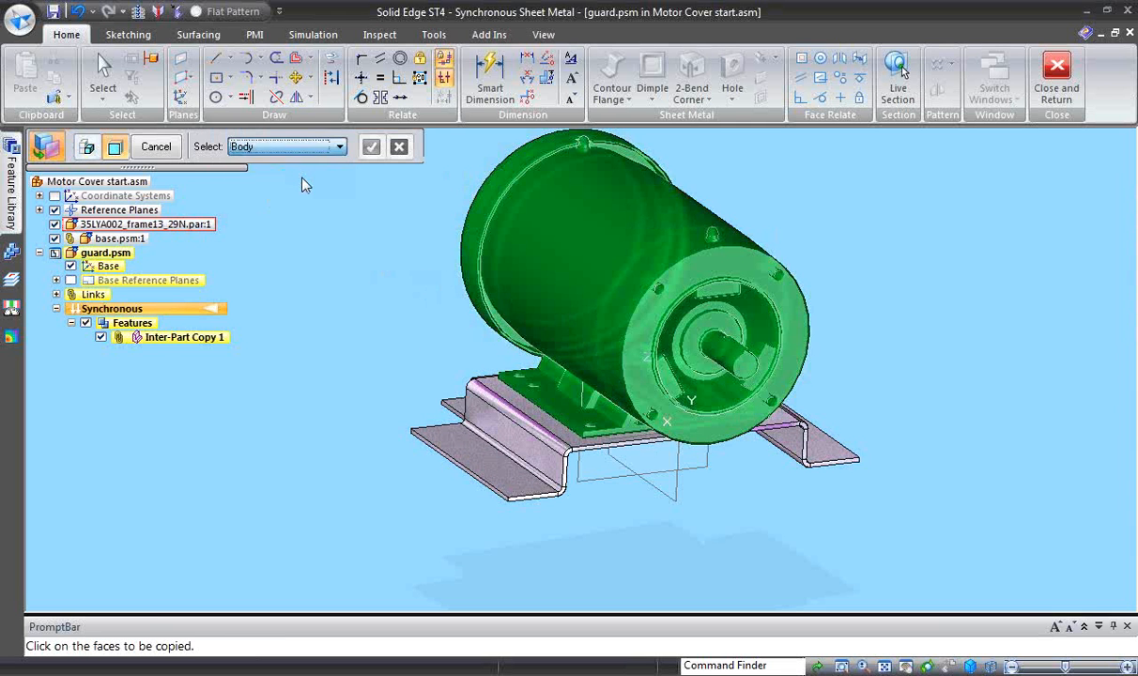
{"action": "left_click", "coordinate": [541, 253]}
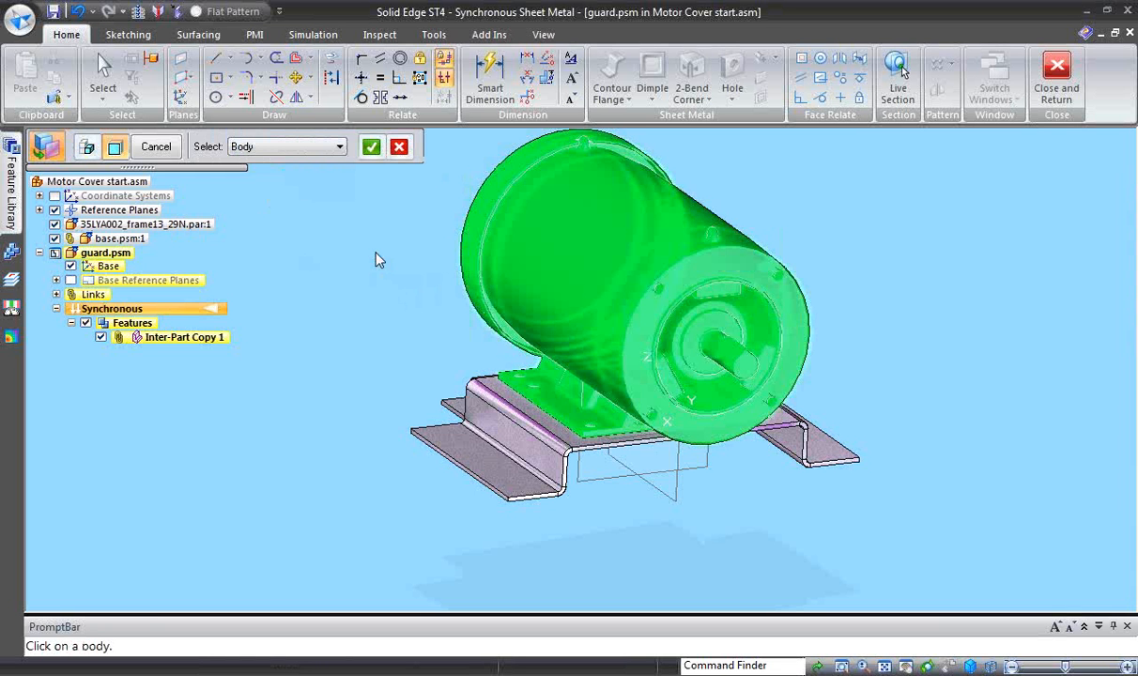
{"action": "right_click", "coordinate": [375, 253]}
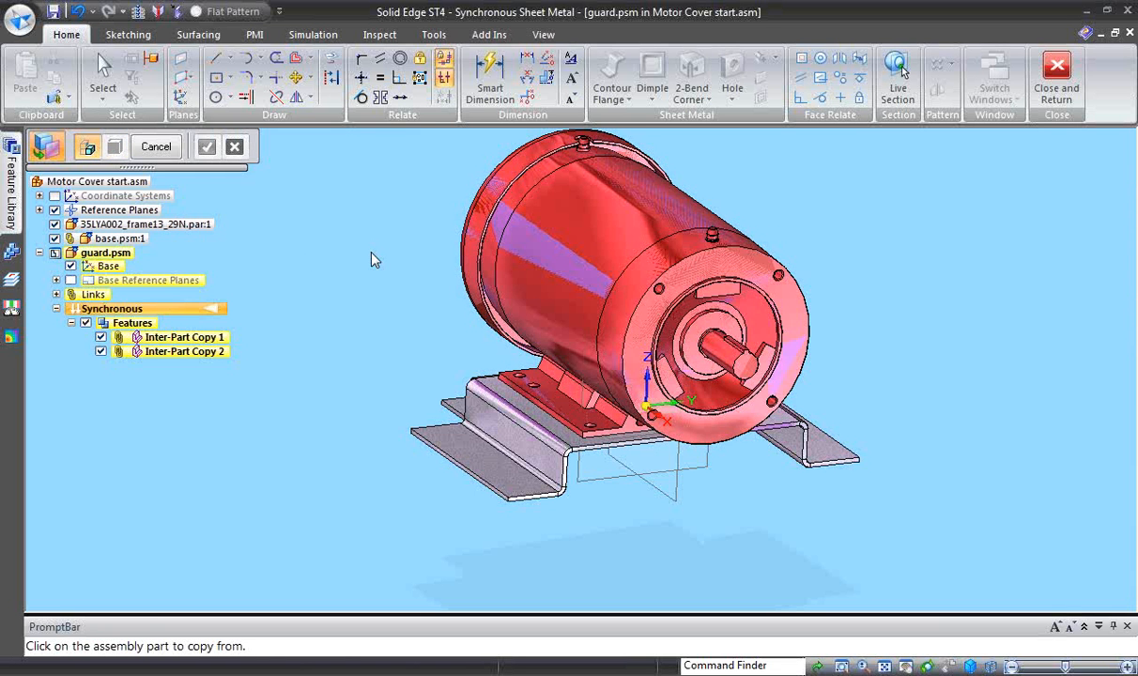
{"action": "key", "text": "Escape"}
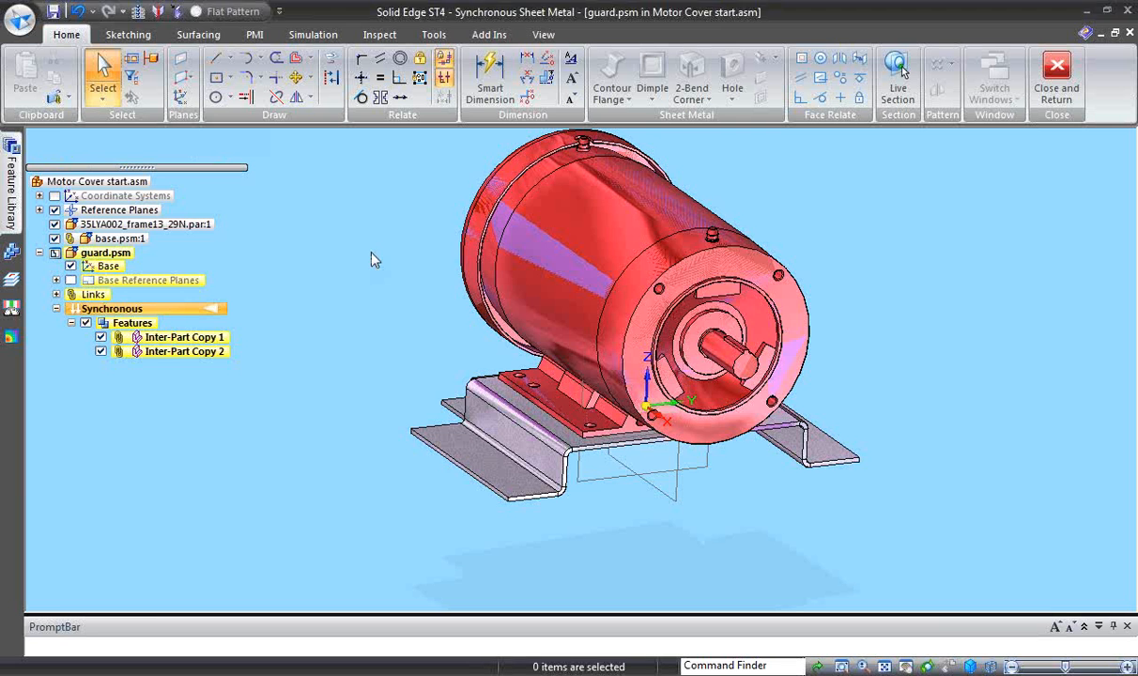
- Hide the other assembly components, leaving only the guard part with its inter-part copies displayed
{"action": "right_click_drag", "start_coordinate": [371, 253], "coordinate": [329, 290]}
{"action": "left_click", "coordinate": [332, 290]}
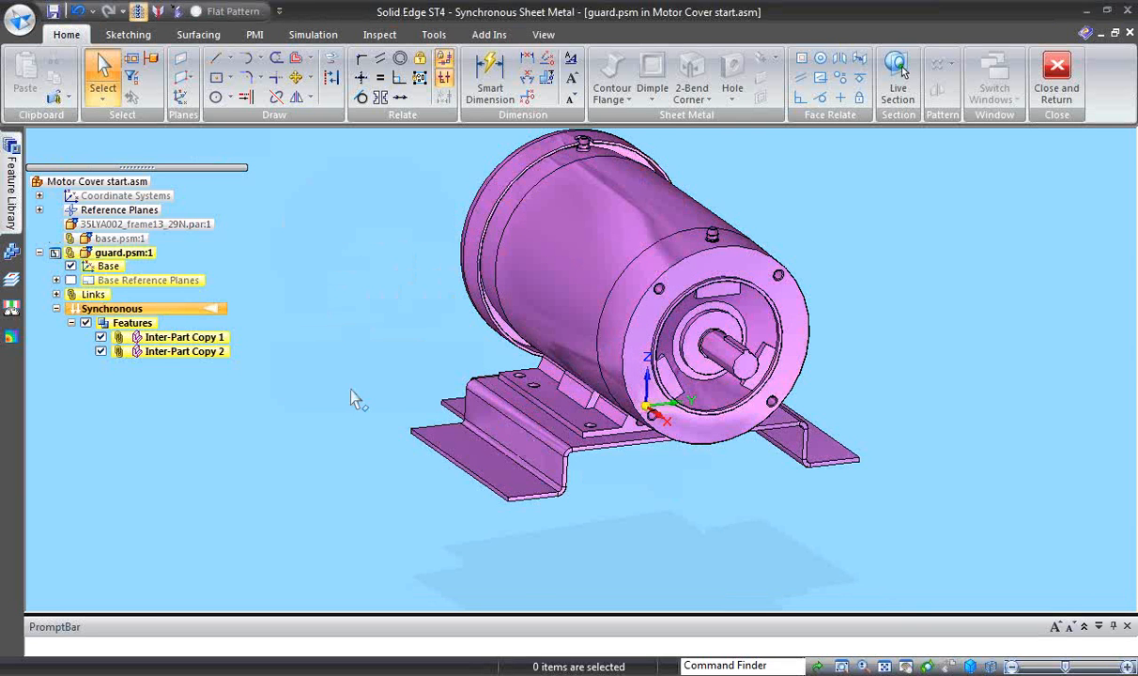
- Create a coincident reference plane on the base plate's thin end face at the motor's shaft end
{"action": "middle_click_drag", "start_coordinate": [355, 398], "coordinate": [283, 298]}
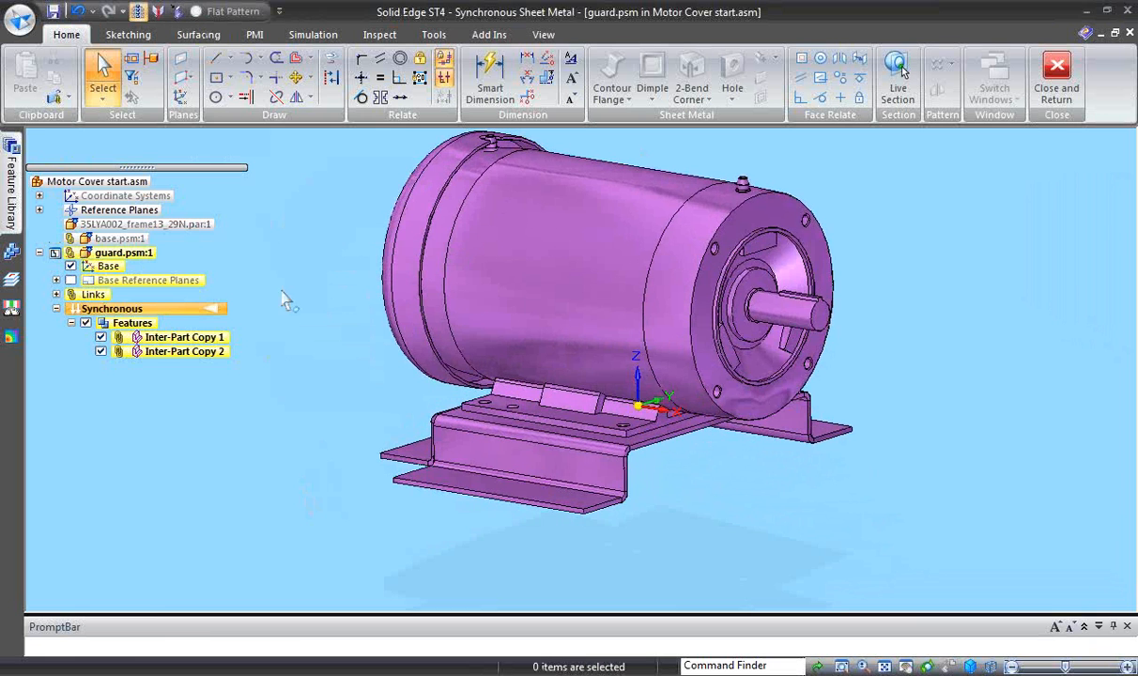
{"action": "left_click", "coordinate": [183, 62]}
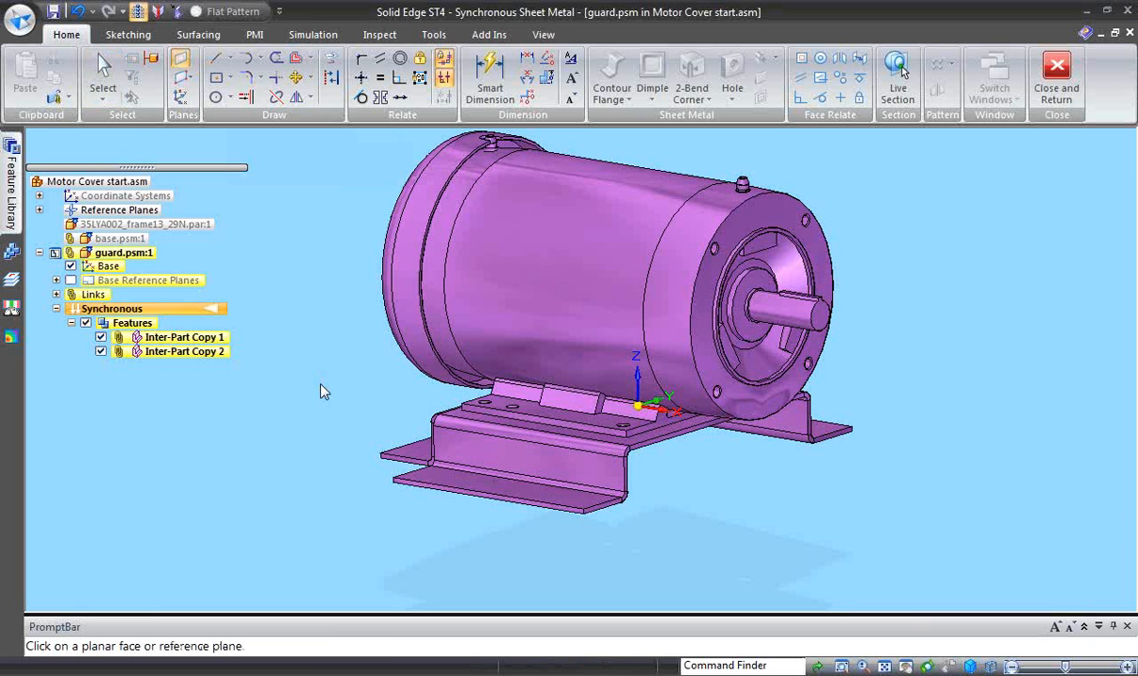
{"action": "middle_click_drag", "start_coordinate": [303, 362], "coordinate": [705, 568]}
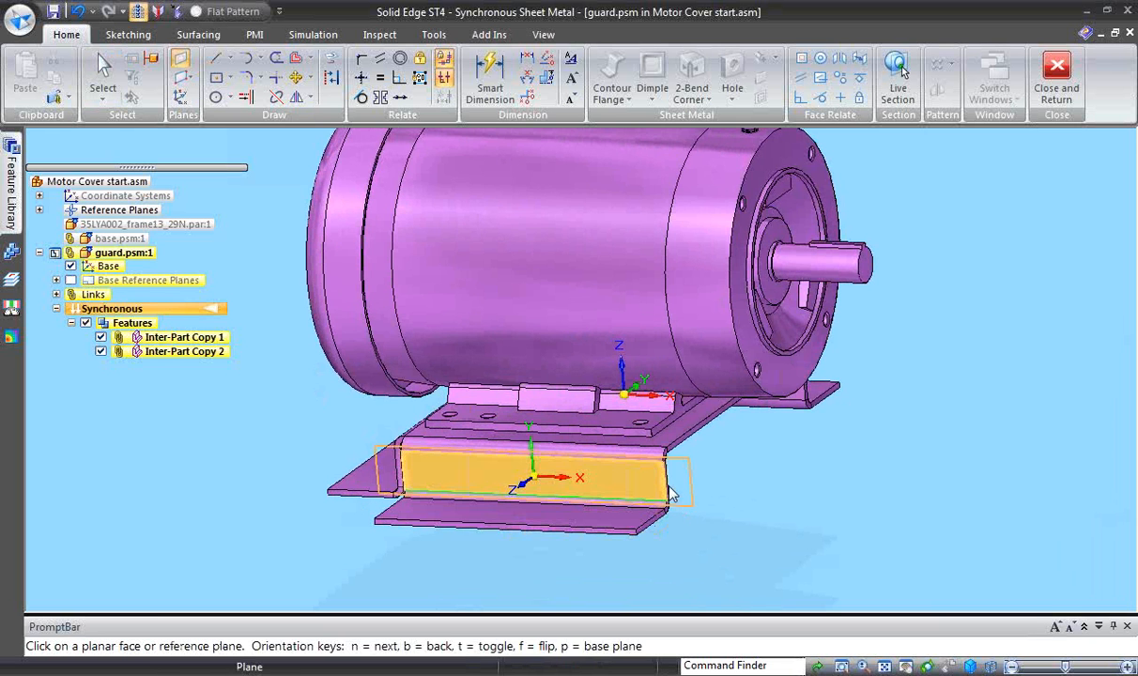
{"action": "left_click", "coordinate": [683, 456]}
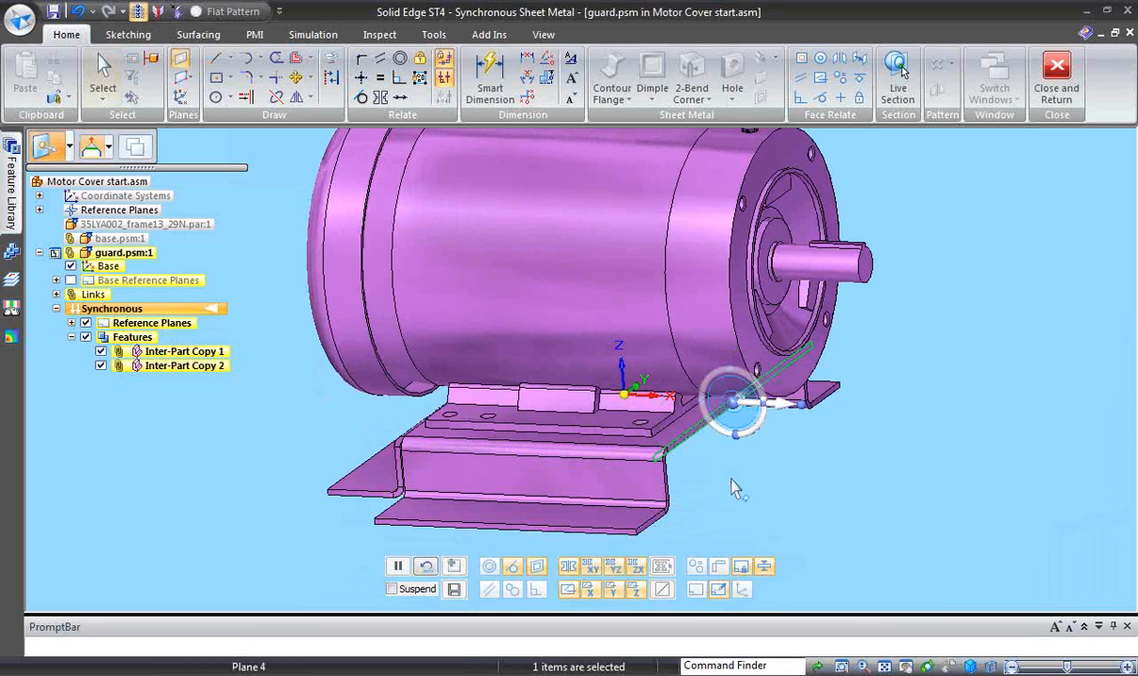
- Move the new reference plane 0.750 in inward from the base plate's shaft-side end face
{"action": "middle_click_drag", "start_coordinate": [731, 478], "coordinate": [749, 469]}
{"action": "left_click", "coordinate": [755, 417]}
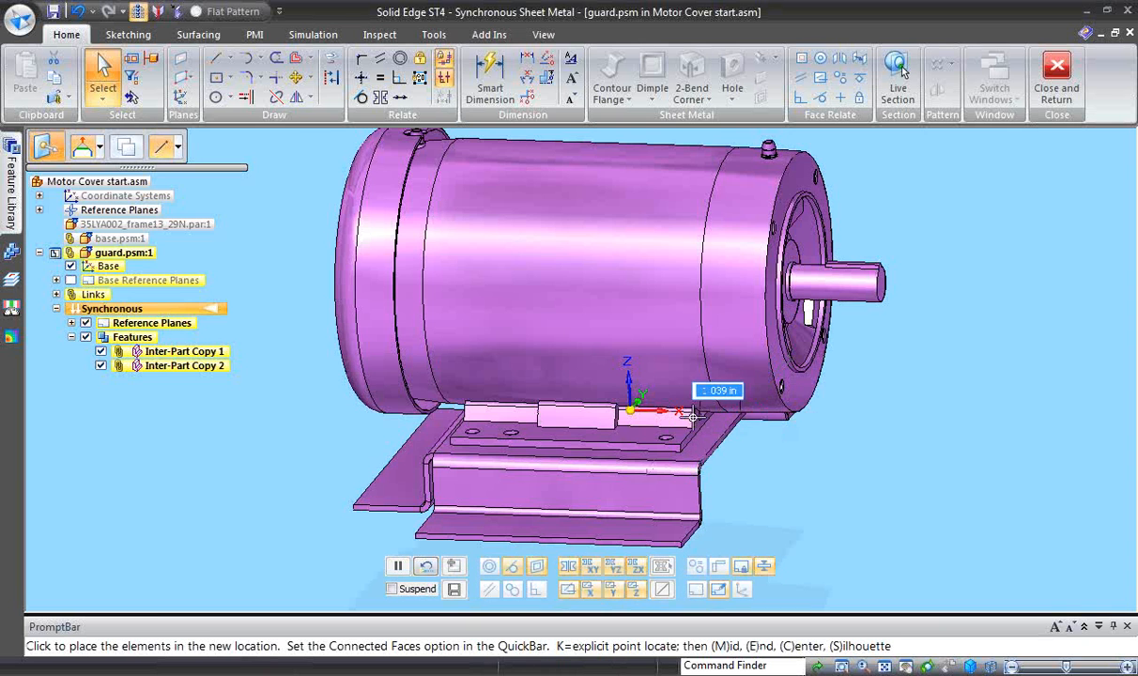
{"action": "type", "text": ".75"}
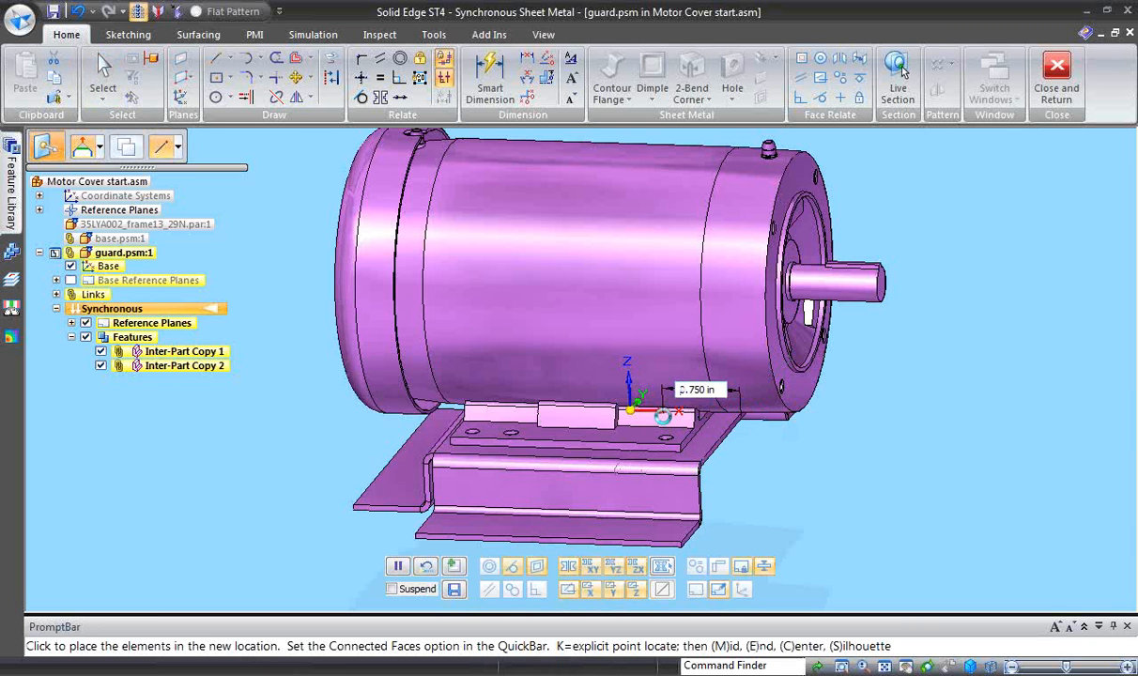
{"action": "type", "text": "0"}
{"action": "key", "text": "Return"}
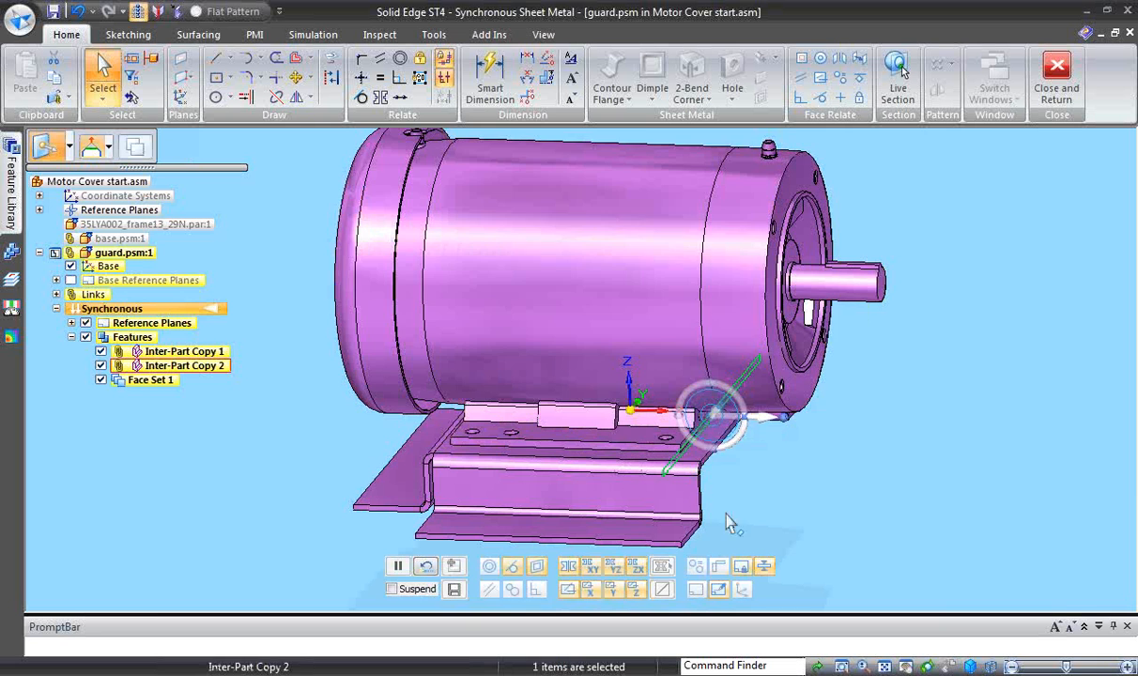
{"action": "left_click", "coordinate": [748, 505]}
- Lock line sketching to the offset reference plane and view that plane face-on
{"action": "middle_click_drag", "start_coordinate": [749, 507], "coordinate": [677, 560]}
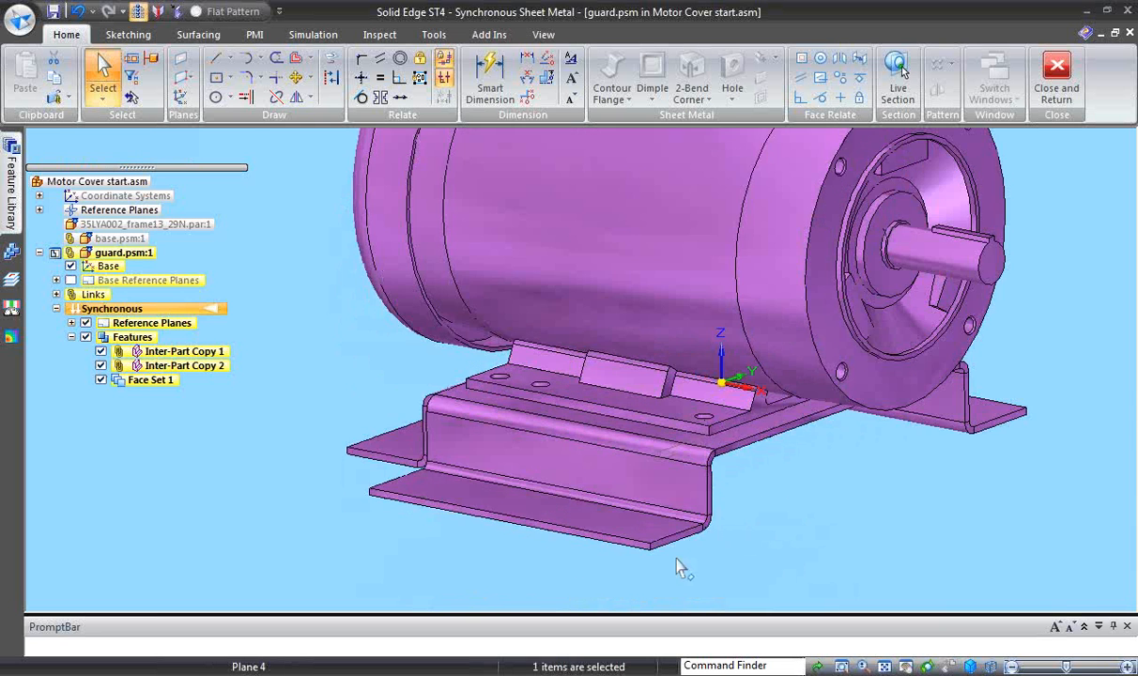
{"action": "scroll", "coordinate": [635, 563], "scroll_direction": "up", "scroll_amount": 5}
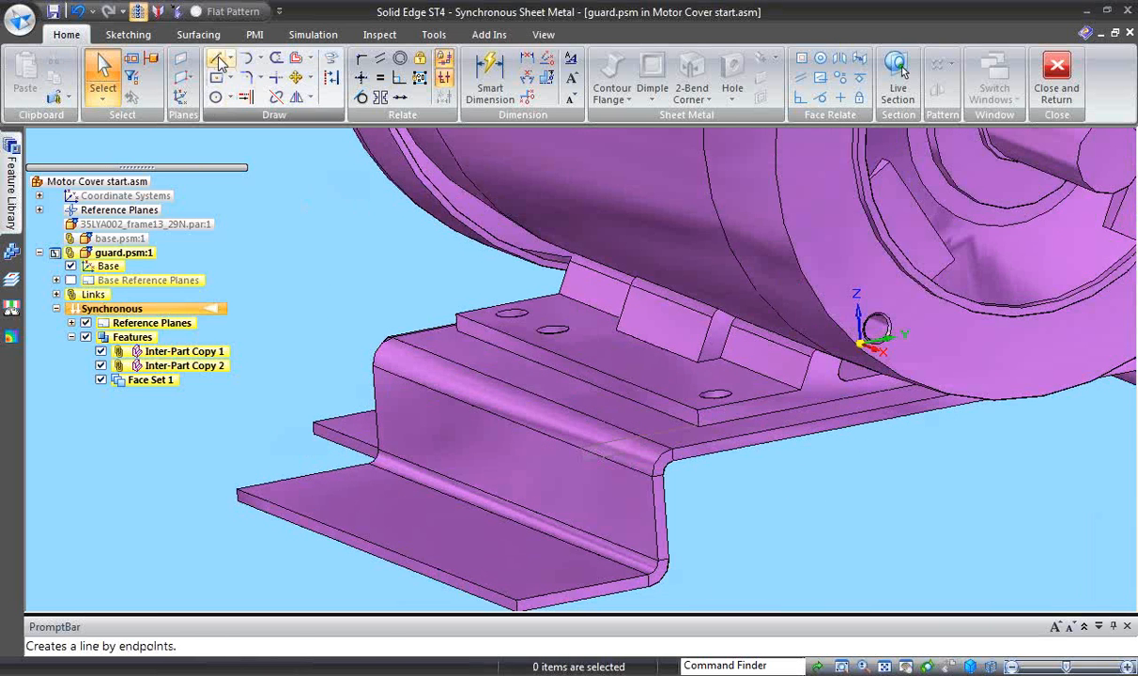
{"action": "left_click", "coordinate": [218, 61]}
{"action": "middle_click_drag", "start_coordinate": [274, 254], "coordinate": [347, 395]}
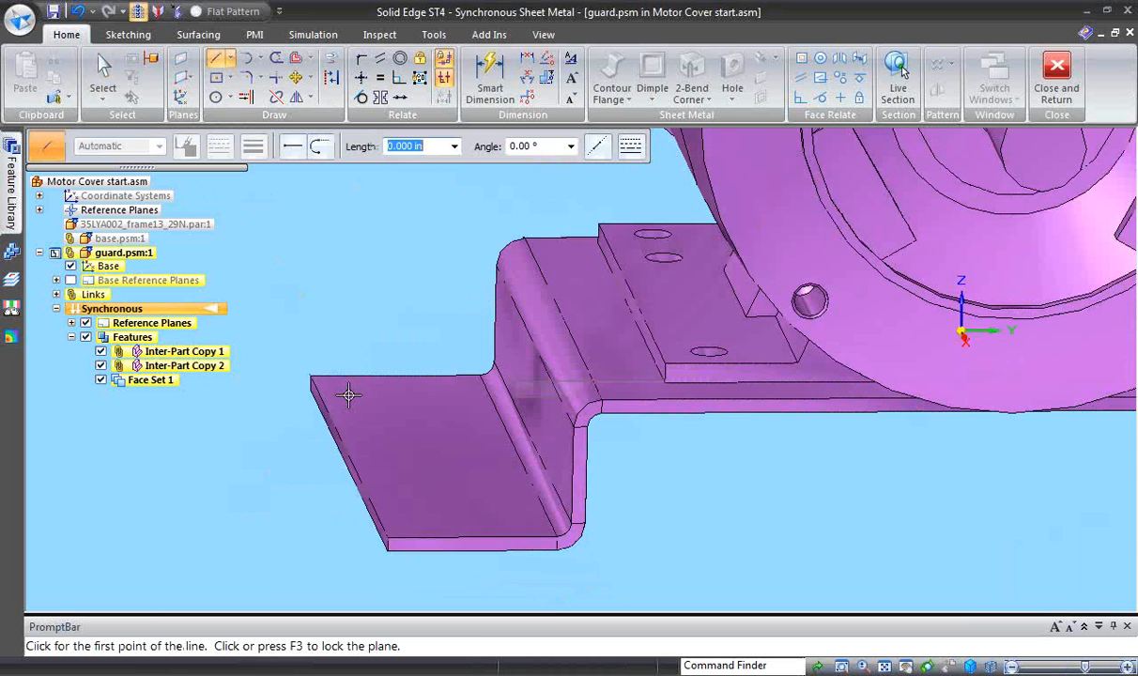
{"action": "scroll", "coordinate": [348, 395], "scroll_direction": "up", "scroll_amount": 1}
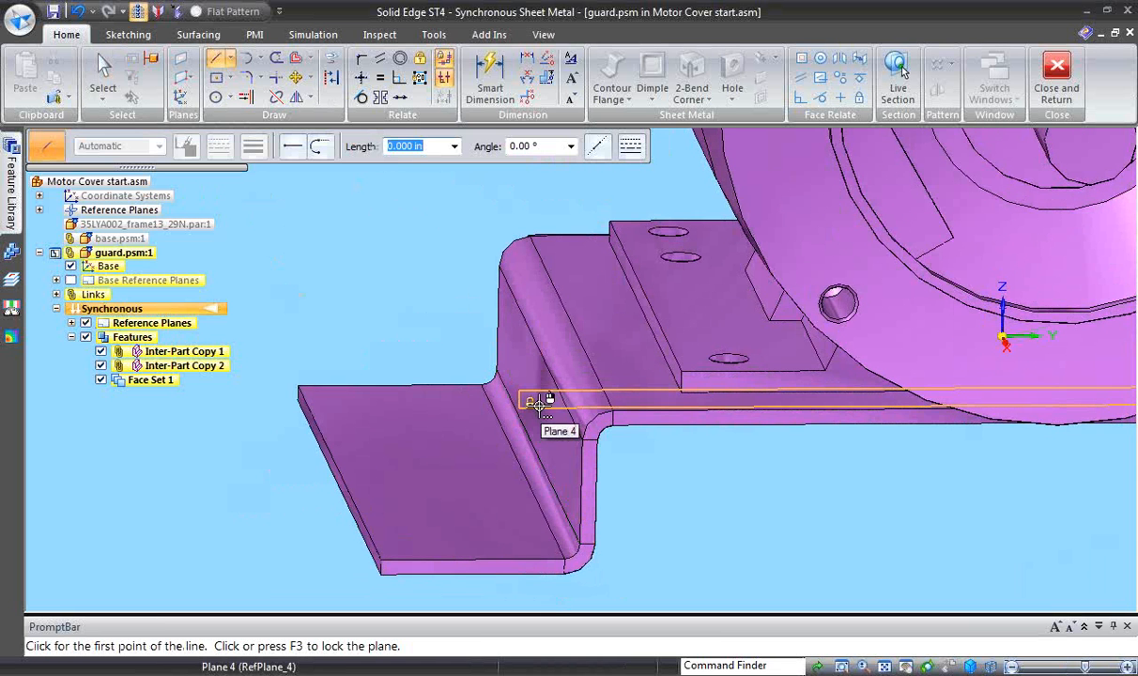
{"action": "key", "text": "F3"}
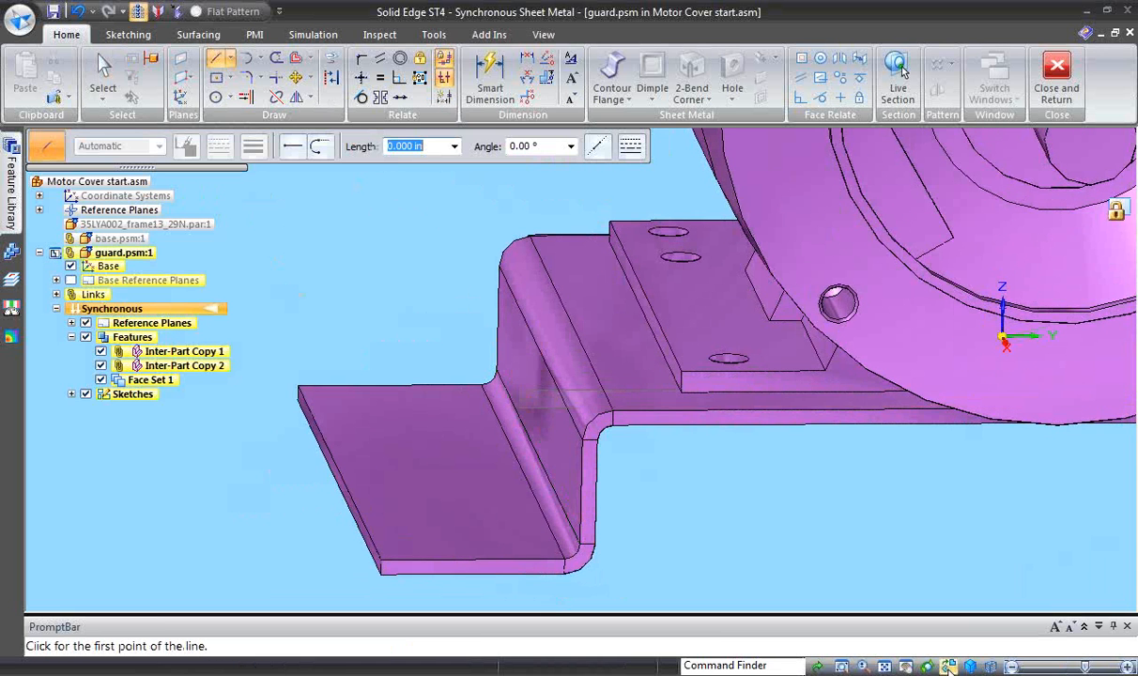
{"action": "left_click", "coordinate": [949, 667]}
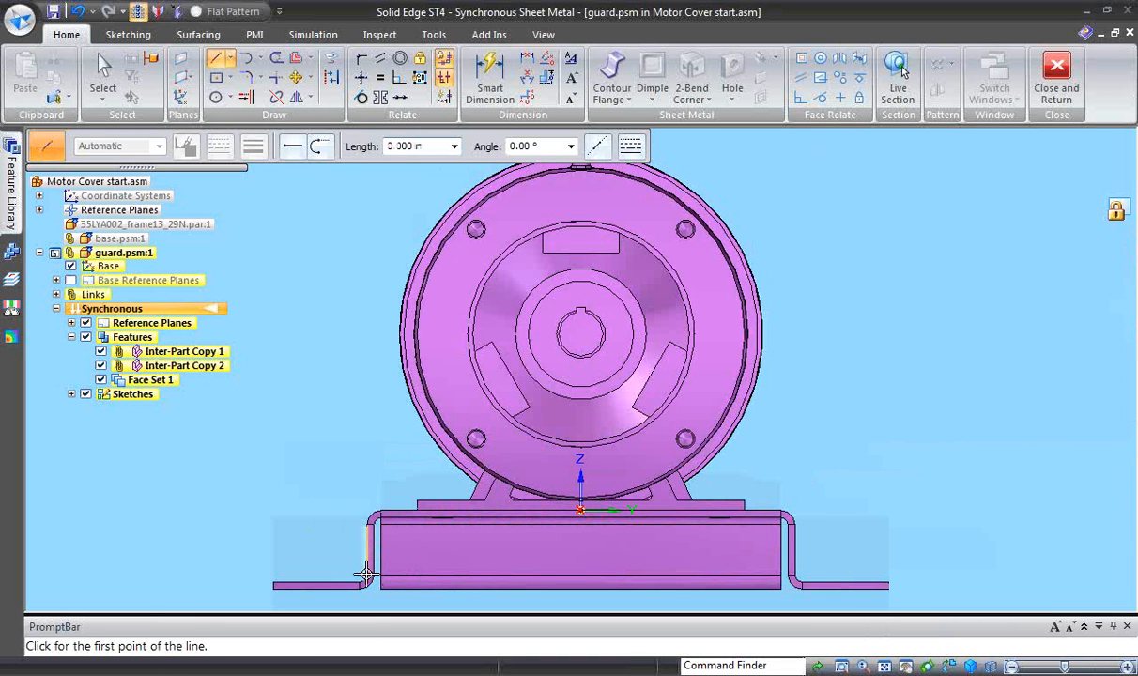
- Sketch a vertical line about 5.25 in long upward from the lower bend on the outer face of the base's -Y side wall
{"action": "left_click", "coordinate": [366, 578]}
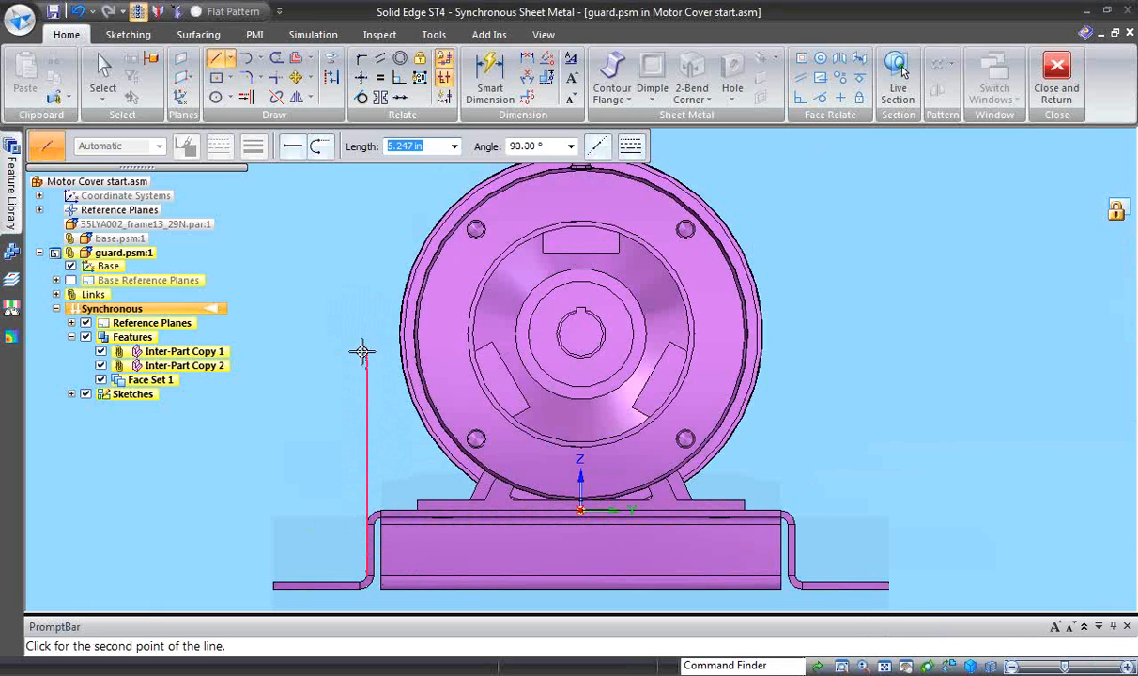
{"action": "left_click", "coordinate": [362, 351]}
{"action": "right_click", "coordinate": [362, 351]}
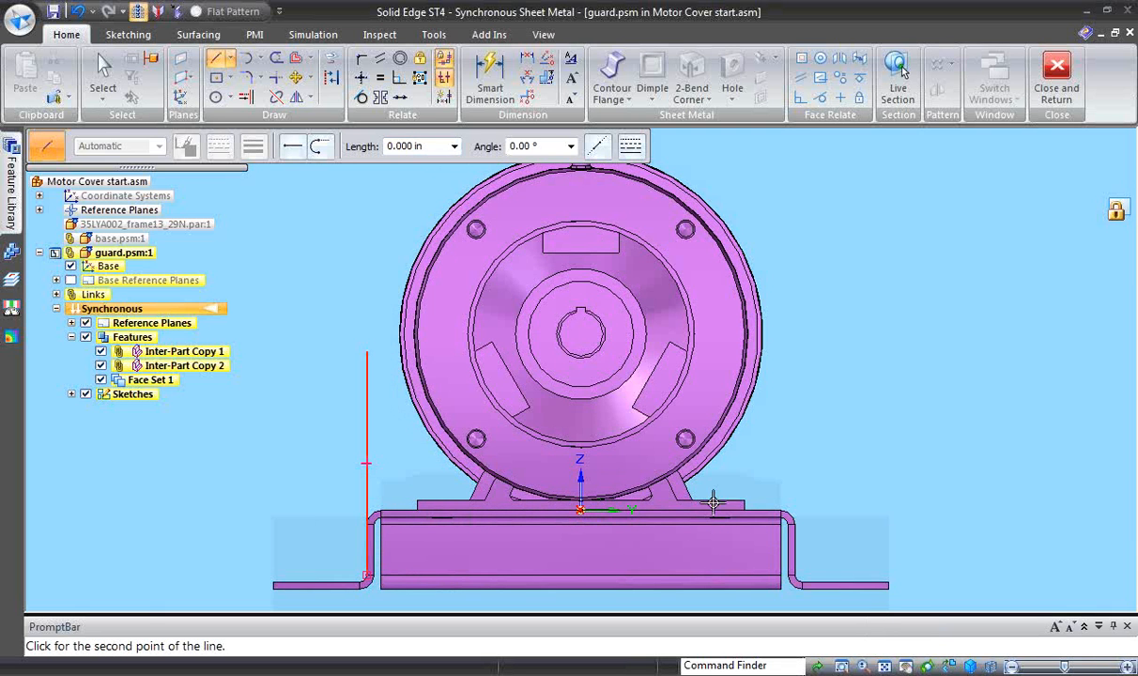
- Sketch a matching vertical line upward from the lower bend on the outer face of the base's +Y side wall
{"action": "left_click", "coordinate": [796, 577]}
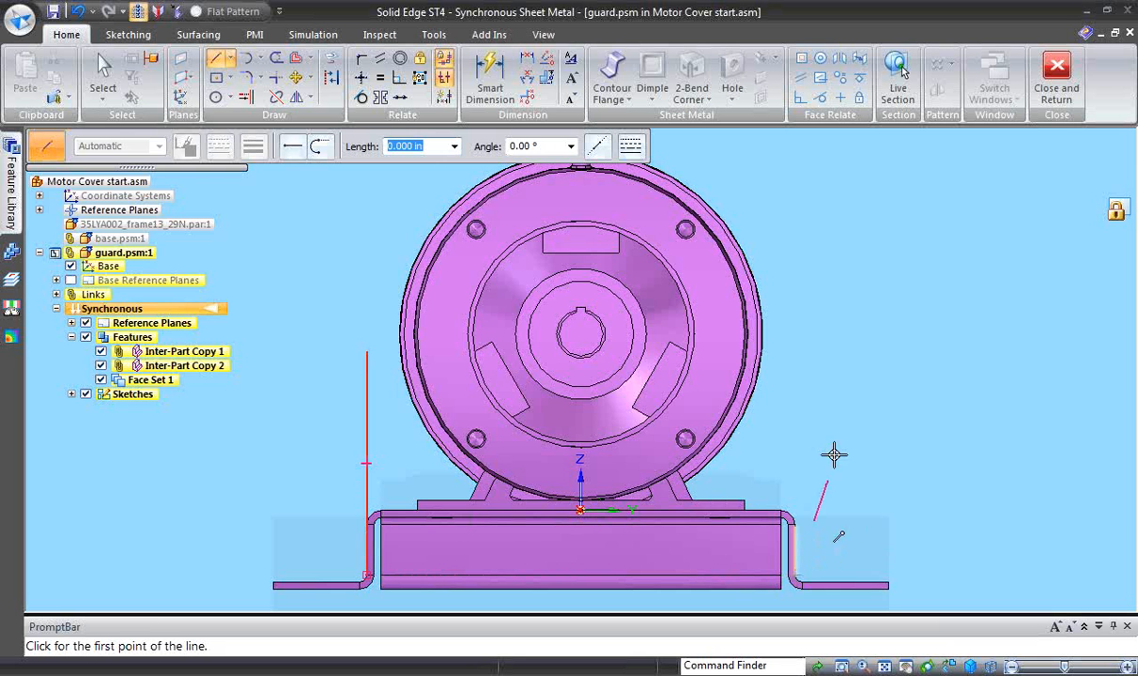
{"action": "left_click", "coordinate": [796, 349]}
{"action": "right_click", "coordinate": [817, 331]}
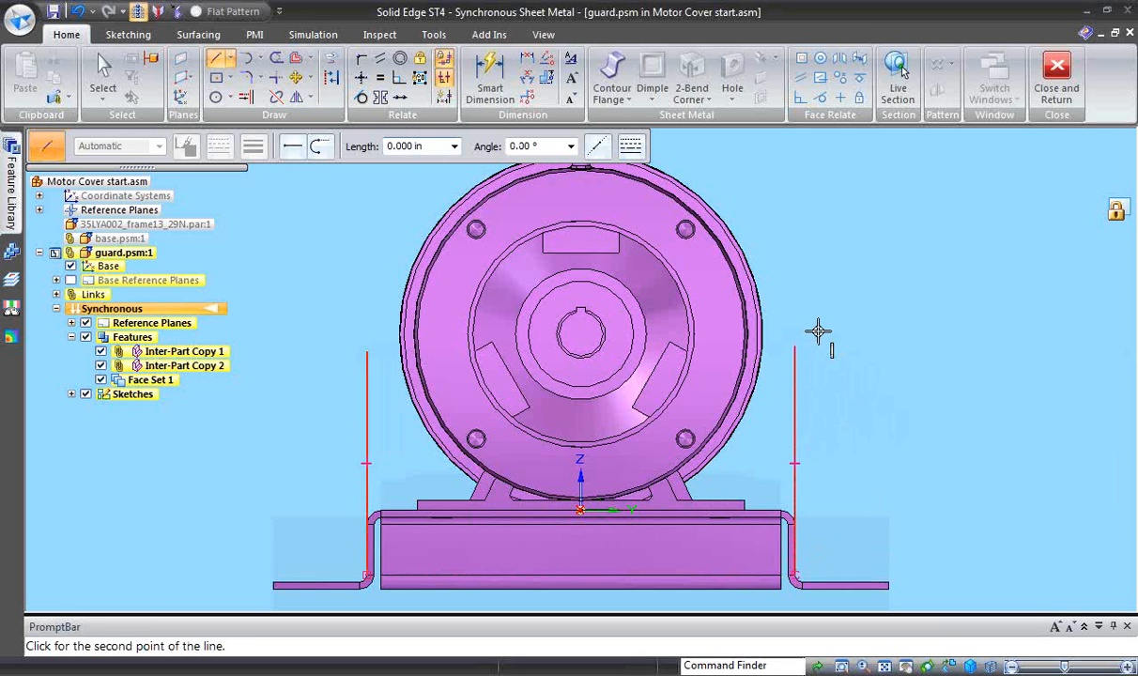
{"action": "scroll", "coordinate": [818, 329], "scroll_direction": "down", "scroll_amount": 2}
{"action": "key", "text": "Escape"}
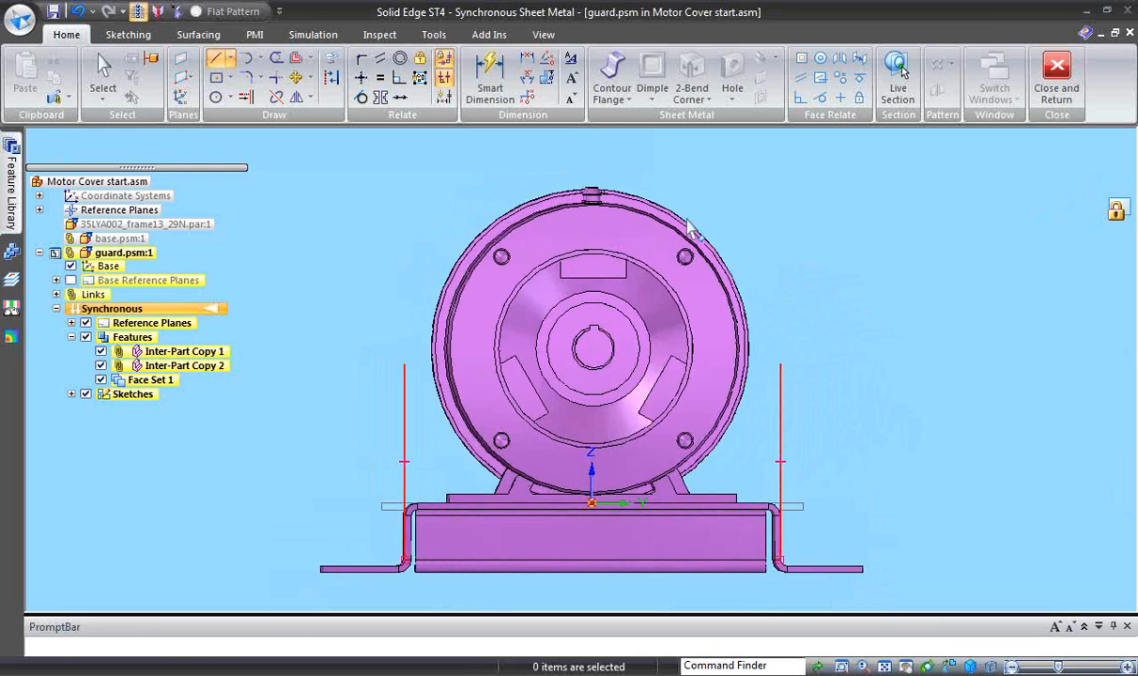
- Align the upper endpoint of the -Y side line horizontally with the centre of the motor shaft
{"action": "left_click", "coordinate": [361, 79]}
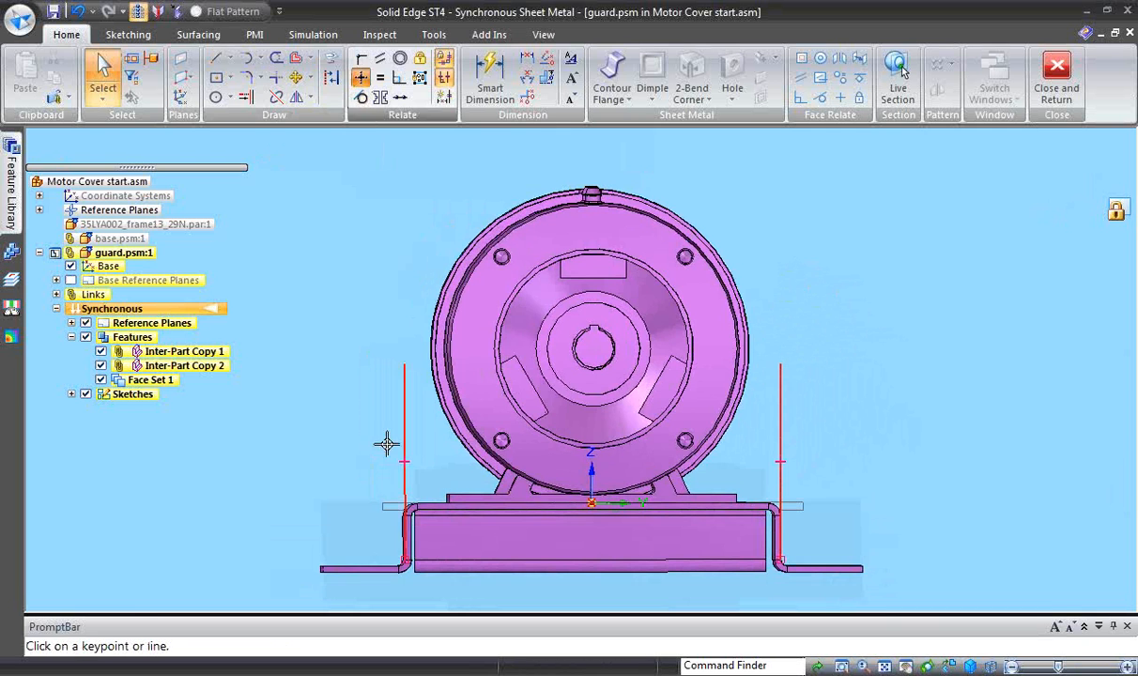
{"action": "left_click", "coordinate": [404, 365]}
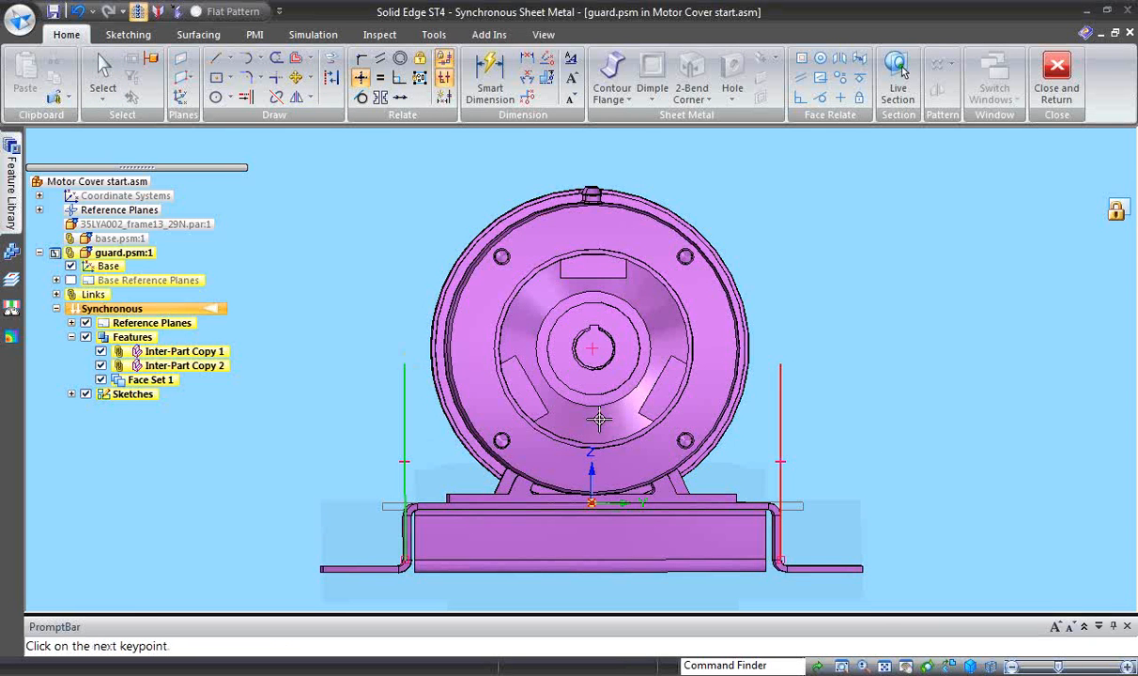
{"action": "left_click", "coordinate": [591, 349]}
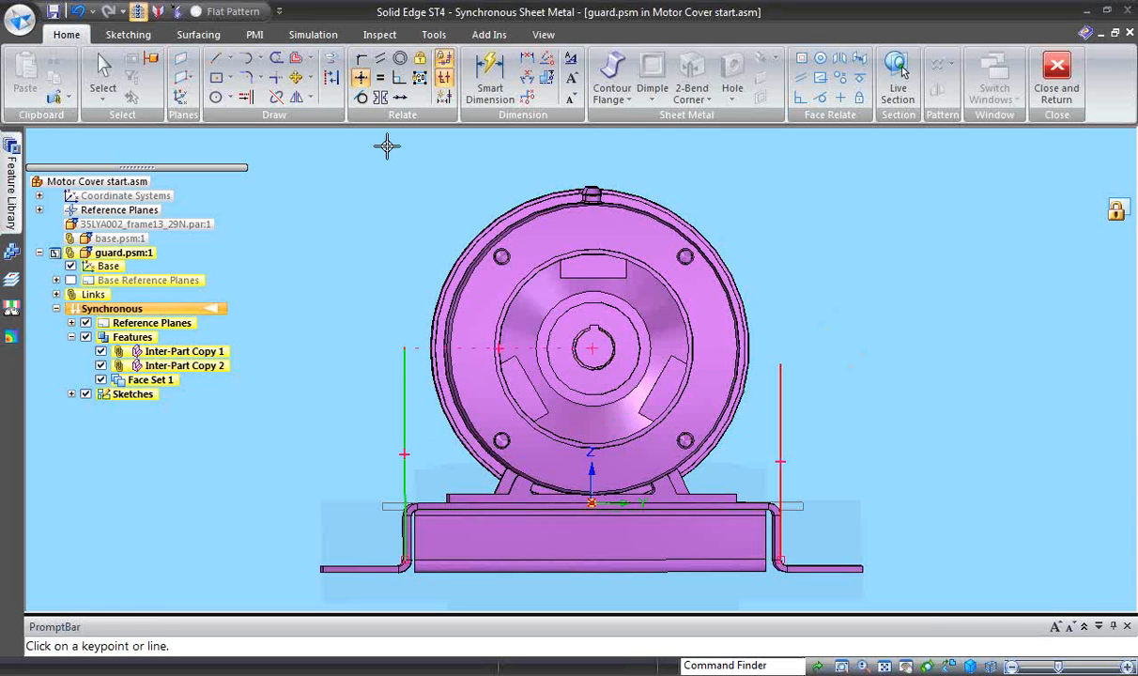
- Apply an equal relationship between the two vertical side lines
{"action": "left_click", "coordinate": [381, 78]}
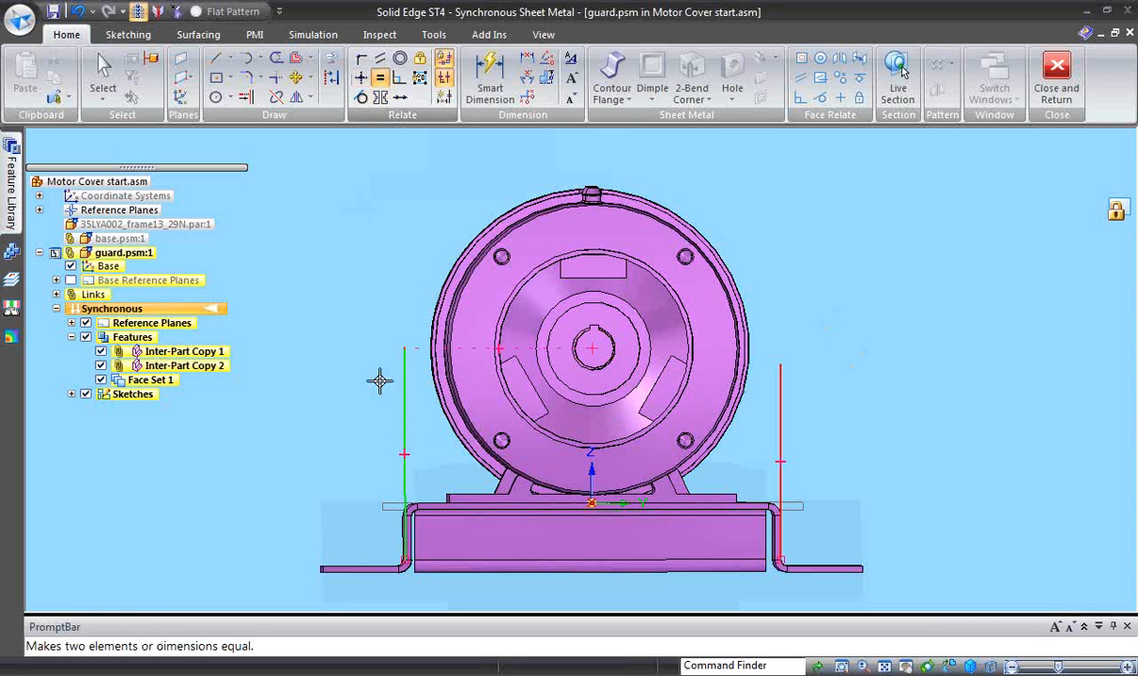
{"action": "left_click", "coordinate": [402, 424]}
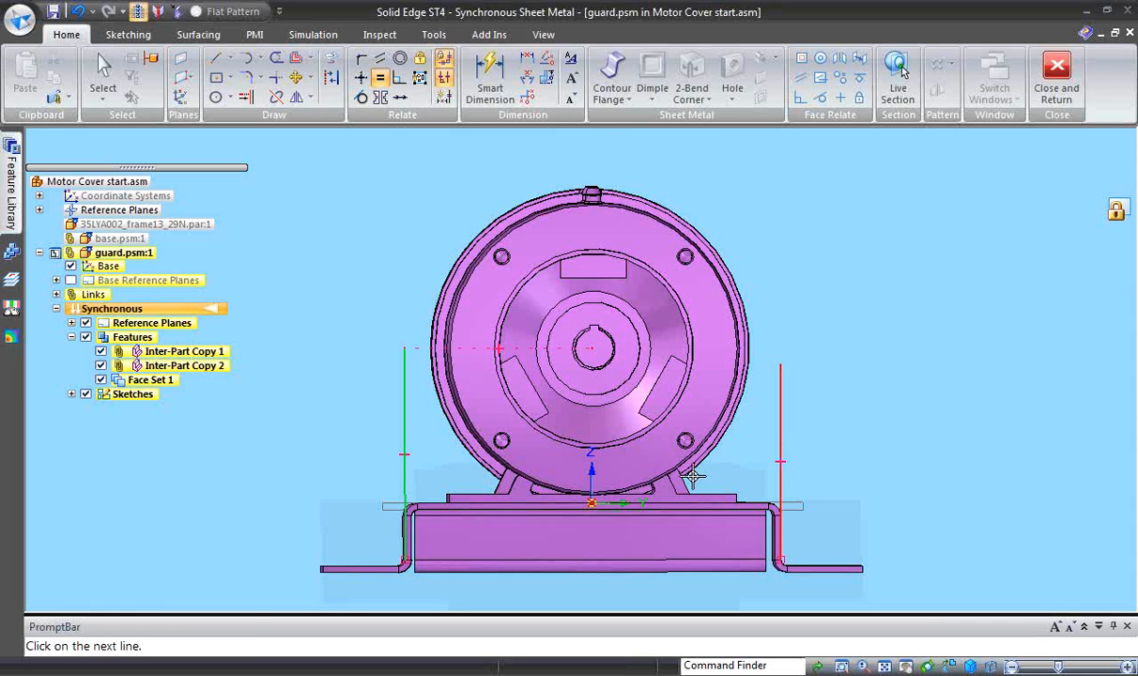
{"action": "left_click", "coordinate": [779, 427]}
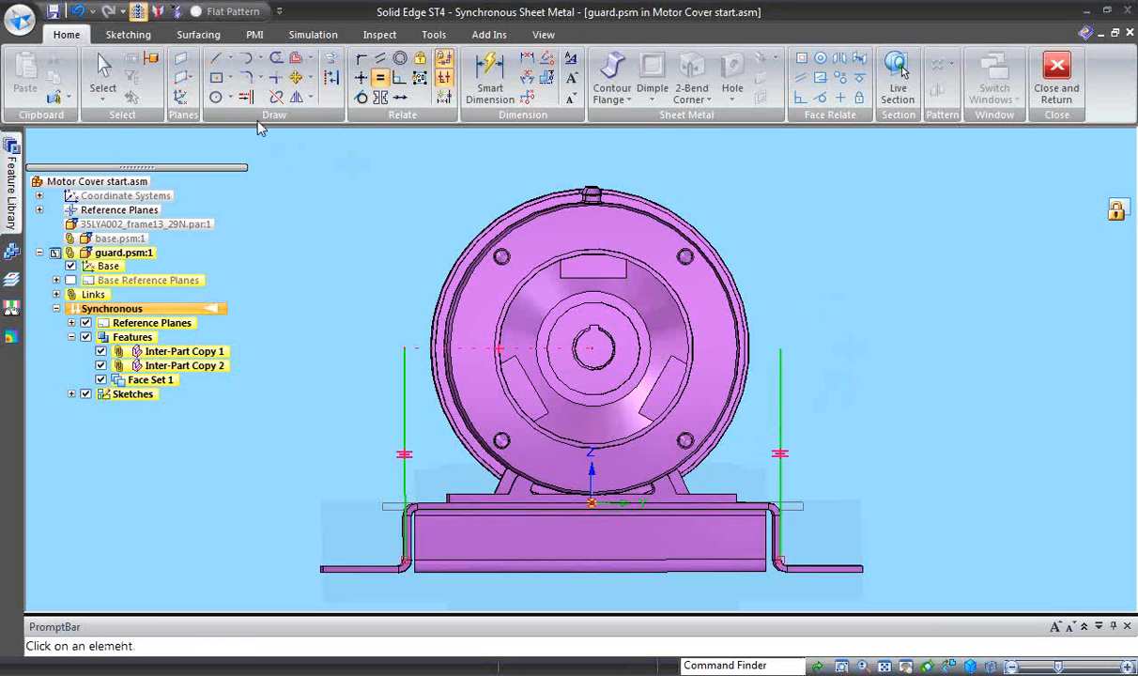
- Join the upper ends of the two vertical lines with a tangent 180° arc of 4.250 in radius over the motor
{"action": "left_click", "coordinate": [217, 61]}
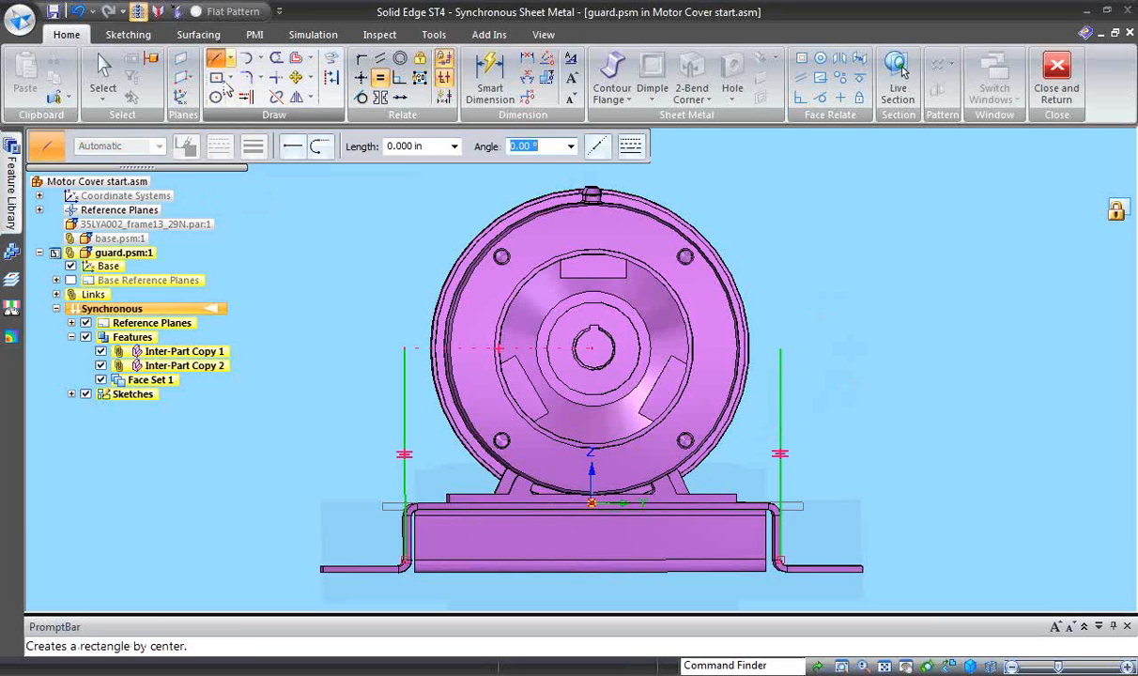
{"action": "left_click", "coordinate": [405, 347]}
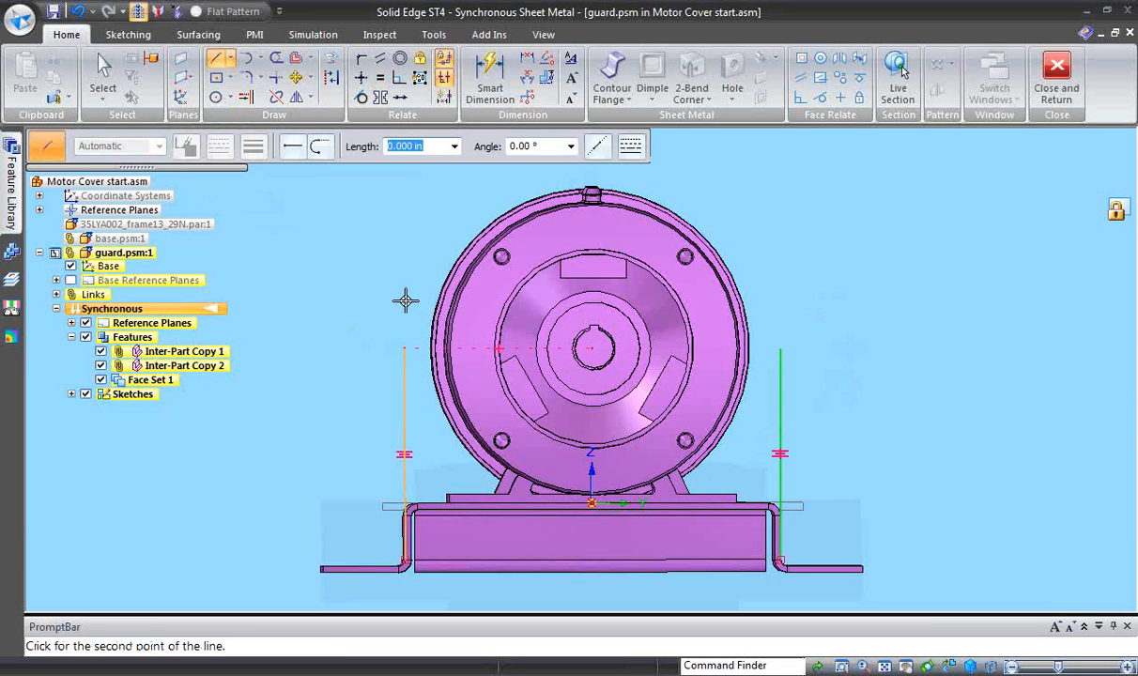
{"action": "key", "text": "a"}
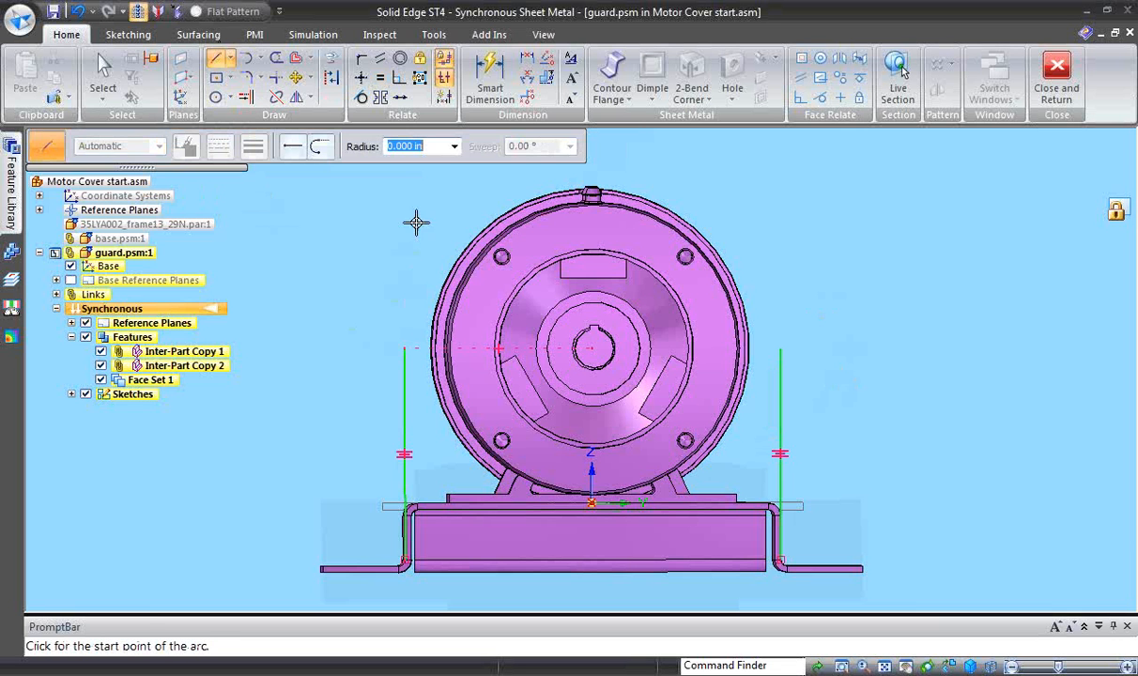
{"action": "left_click", "coordinate": [405, 347]}
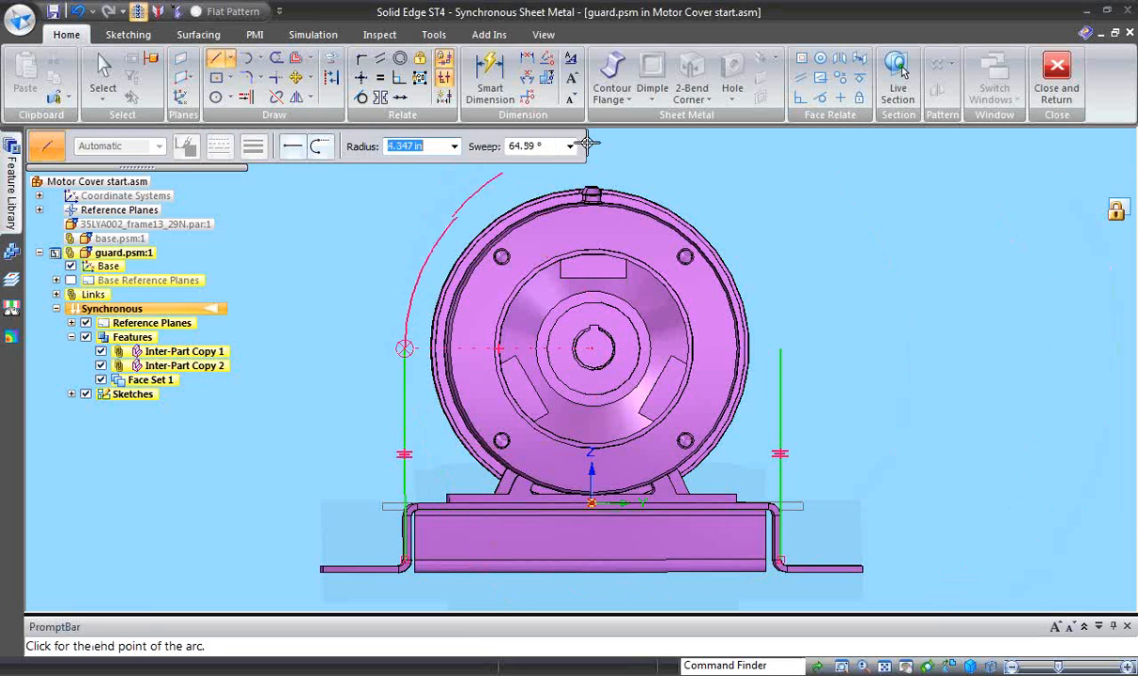
{"action": "left_click", "coordinate": [780, 347]}
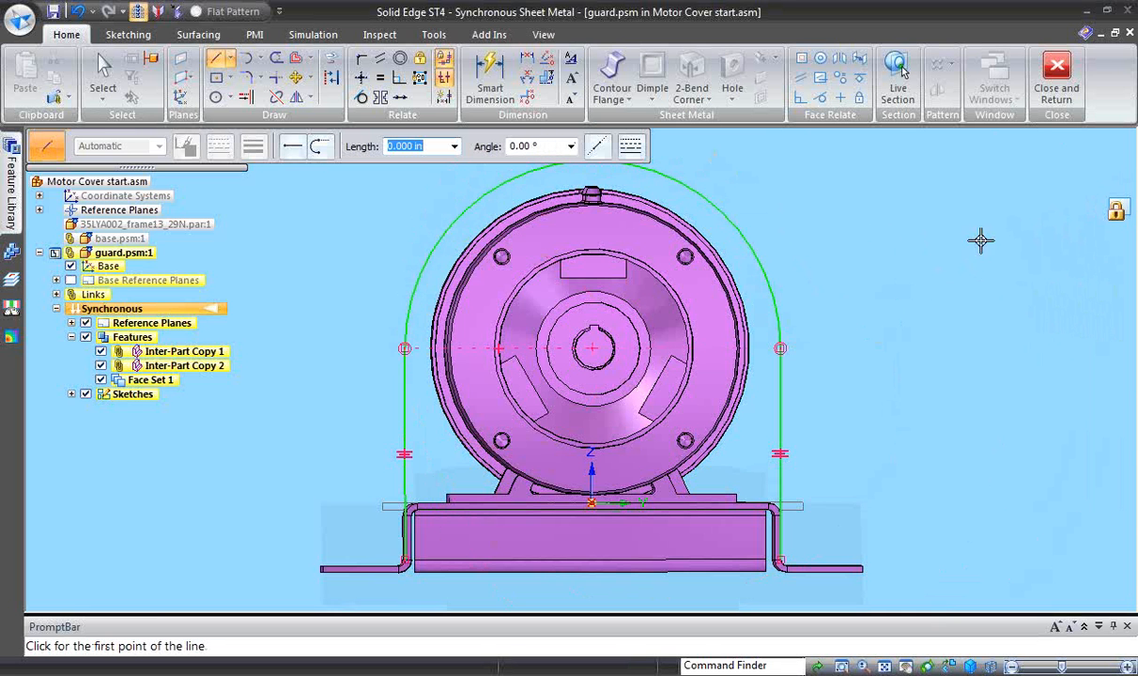
{"action": "middle_click_drag", "start_coordinate": [812, 442], "coordinate": [842, 571]}
{"action": "key", "text": "Escape"}
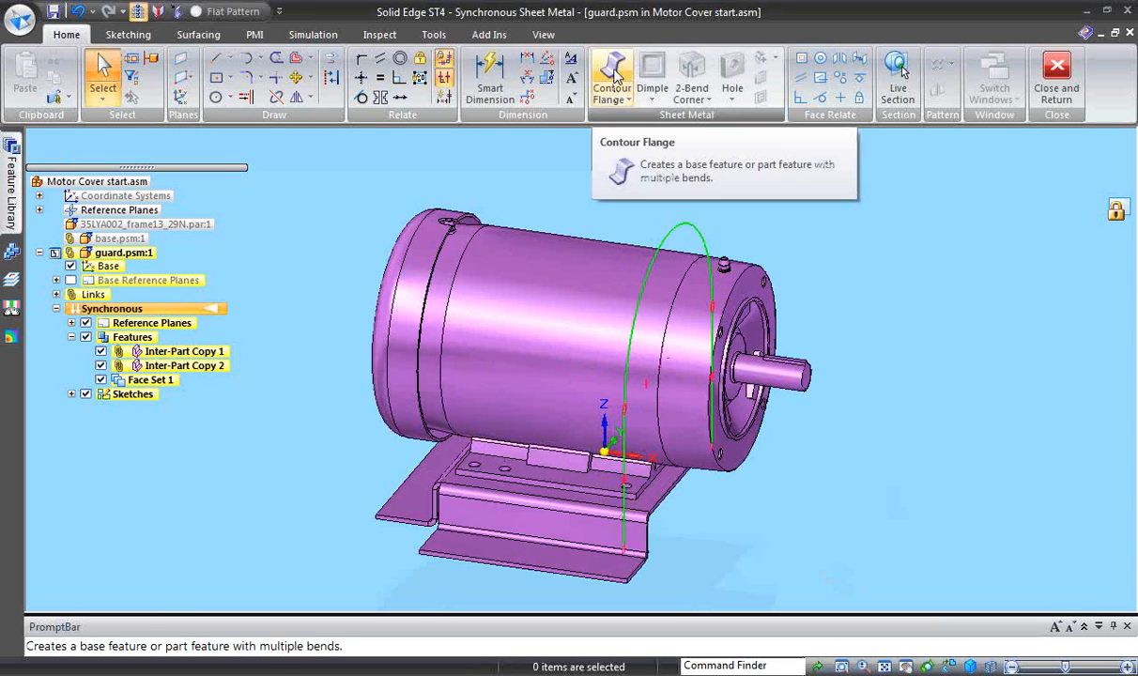
- Start a contour flange from the arched sketch chain and apply 10 gage sheet with the Steel, structural material
{"action": "left_click", "coordinate": [614, 91]}
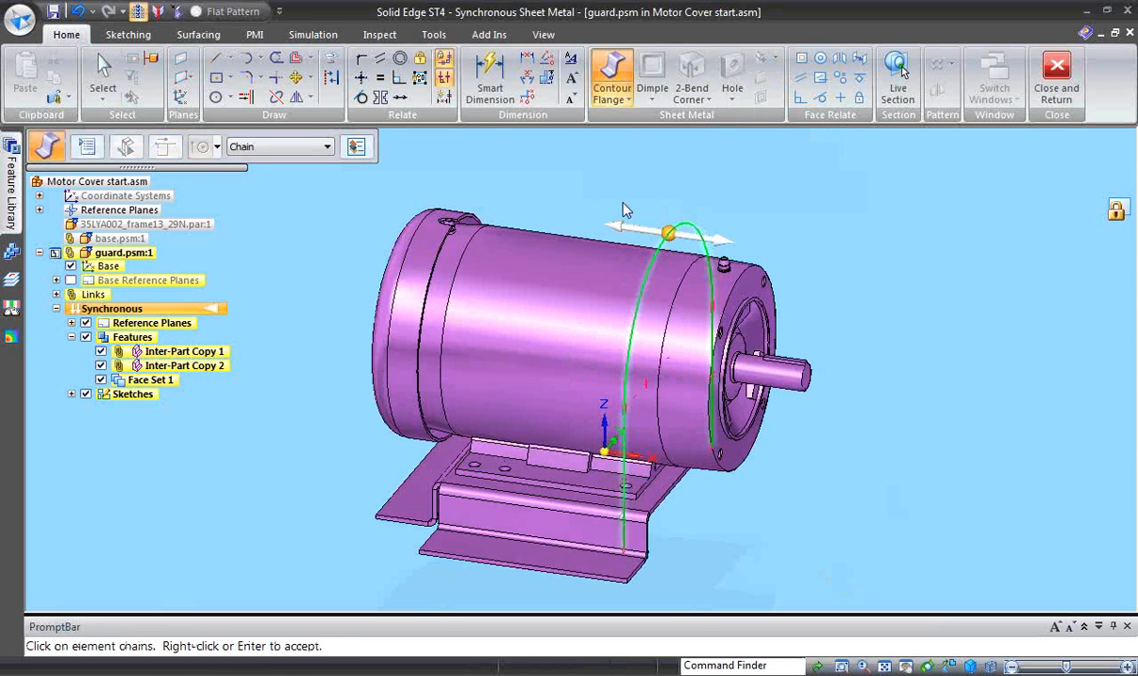
{"action": "left_click", "coordinate": [667, 232]}
{"action": "left_click", "coordinate": [357, 151]}
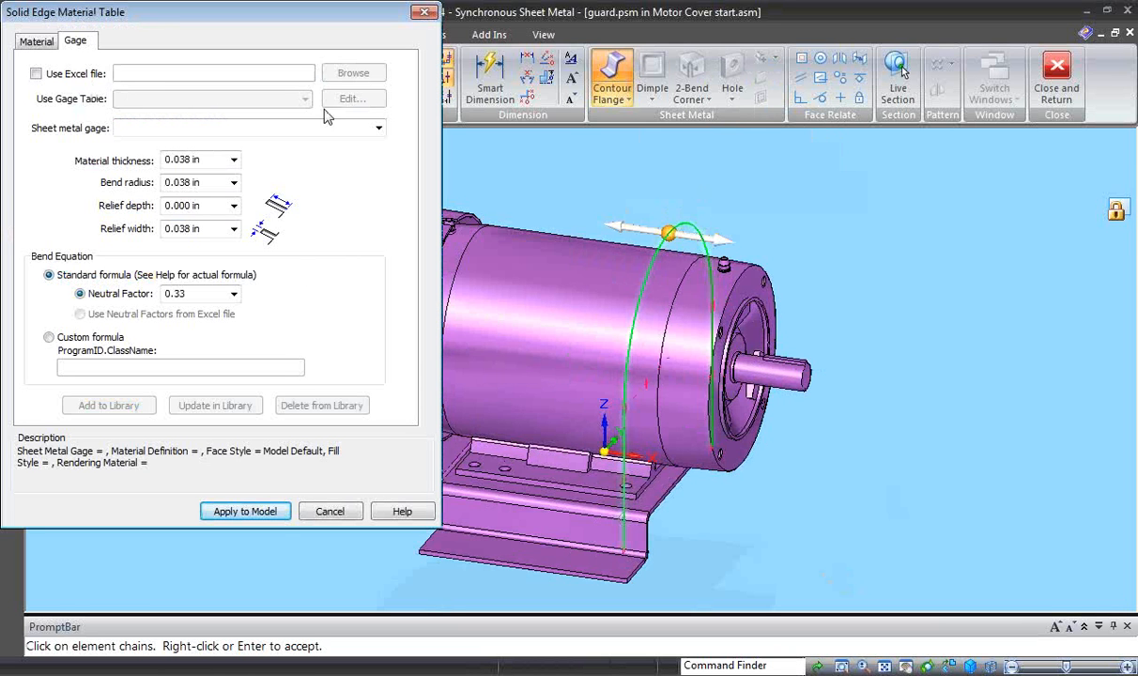
{"action": "left_click", "coordinate": [378, 128]}
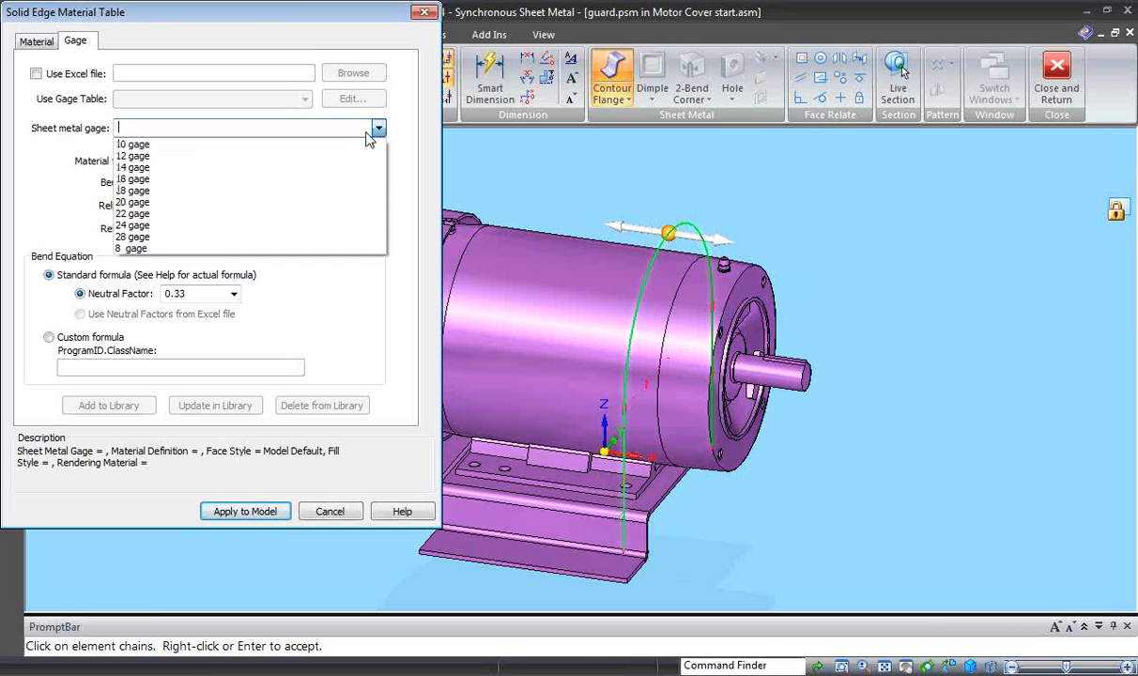
{"action": "left_click", "coordinate": [132, 143]}
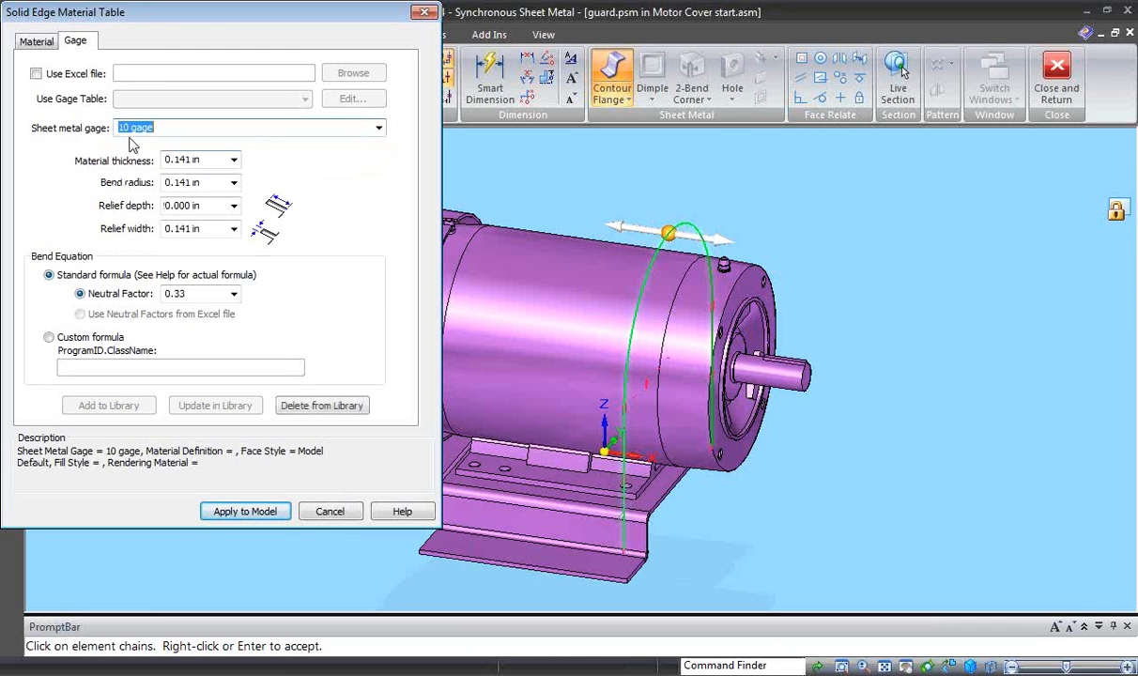
{"action": "left_click", "coordinate": [36, 42]}
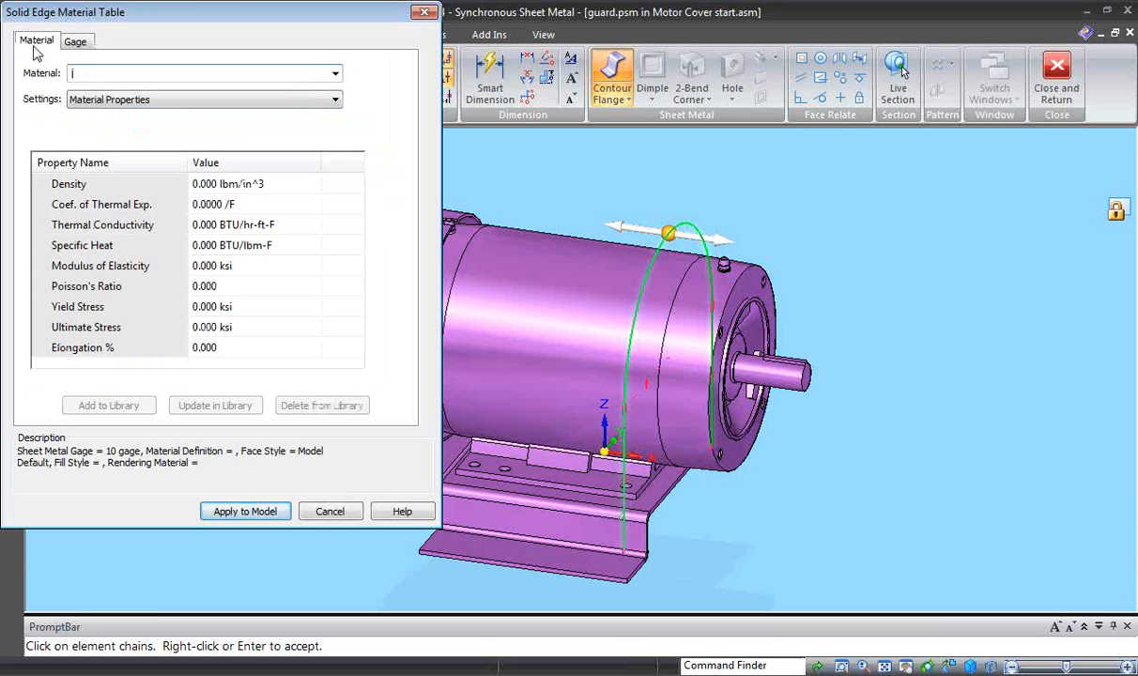
{"action": "left_click", "coordinate": [335, 76]}
{"action": "scroll", "coordinate": [322, 128], "scroll_direction": "down", "scroll_amount": 9}
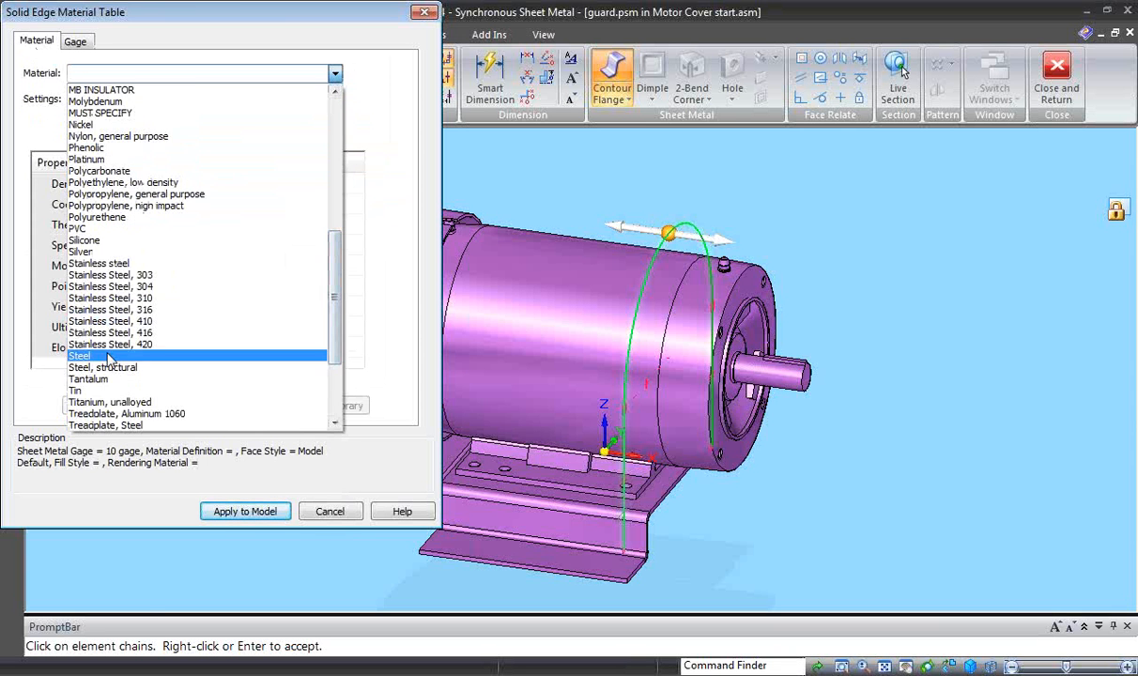
{"action": "left_click", "coordinate": [103, 367]}
{"action": "left_click", "coordinate": [243, 511]}
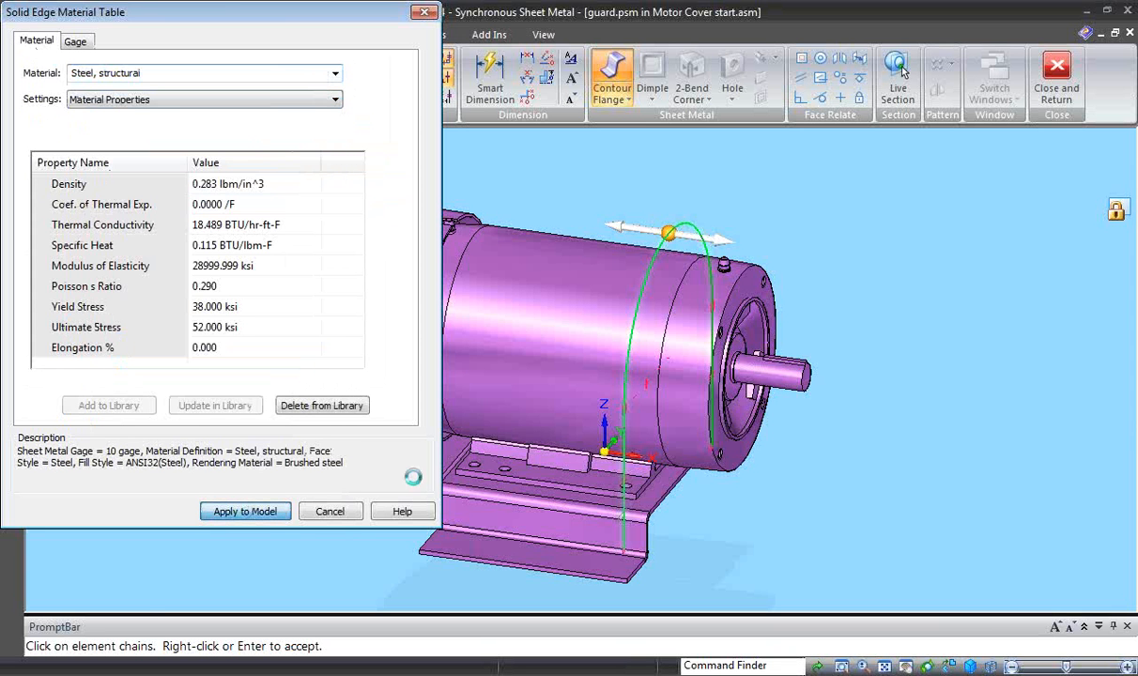
- Extend the contour flange 6 in from the sketch plane, away from the shaft end of the motor
{"action": "left_click", "coordinate": [624, 231]}
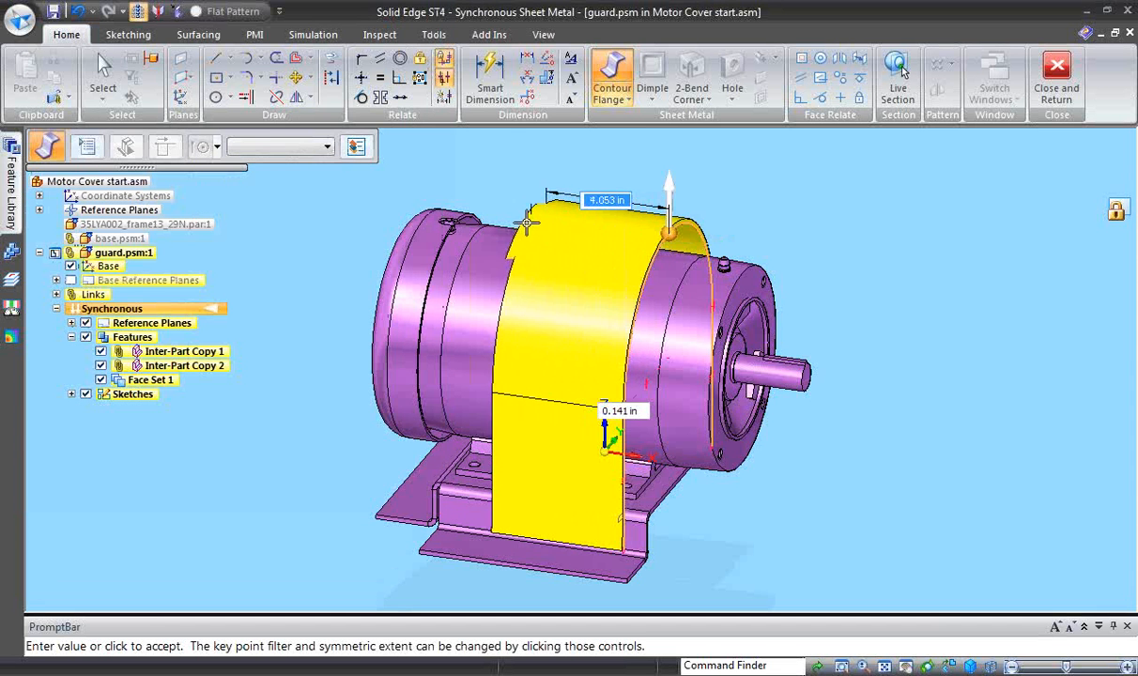
{"action": "type", "text": "6"}
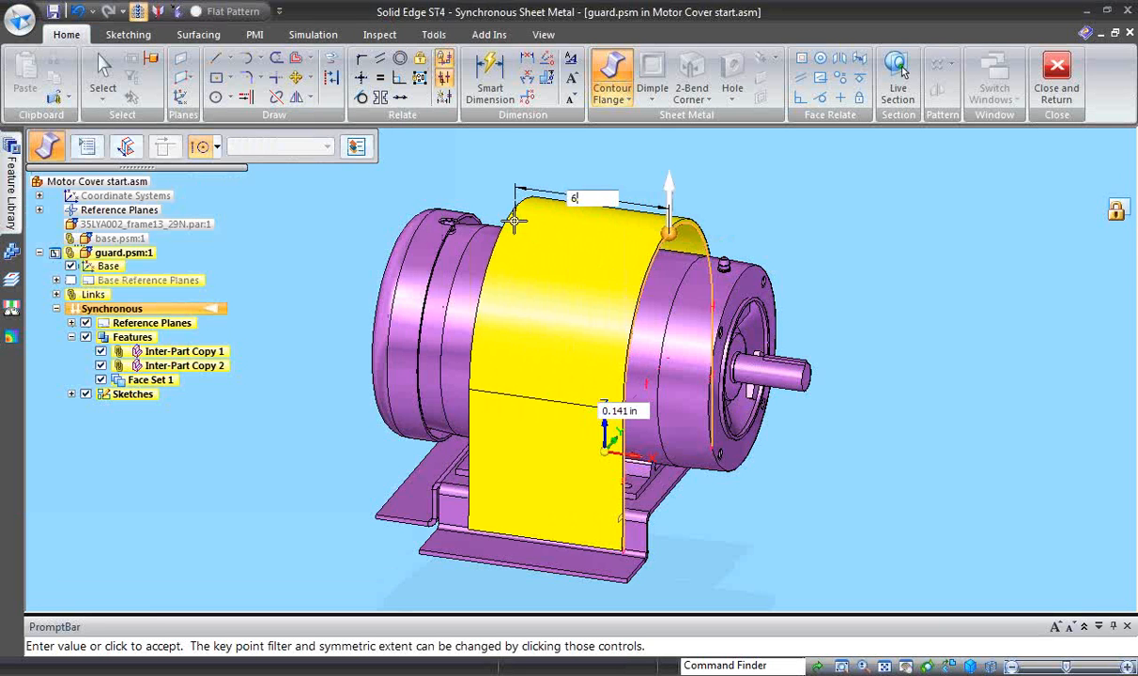
{"action": "key", "text": "Return"}
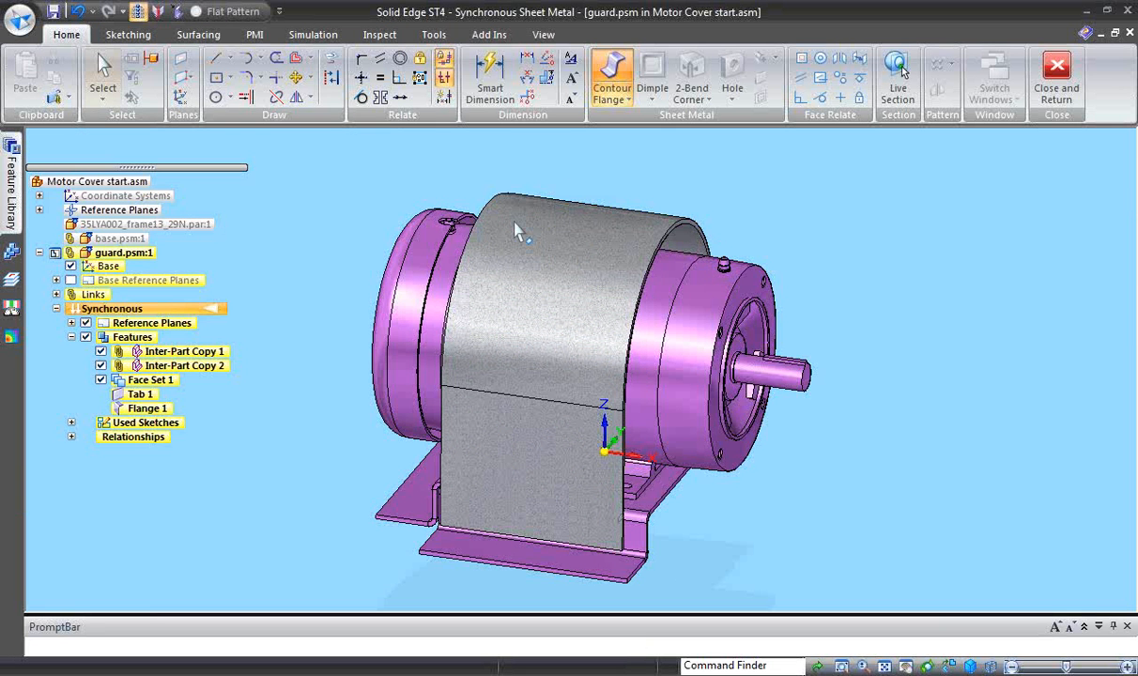
- Add a locked length dimension to the lower edge of the guard's -Y side wall
{"action": "middle_click_drag", "start_coordinate": [905, 474], "coordinate": [737, 601]}
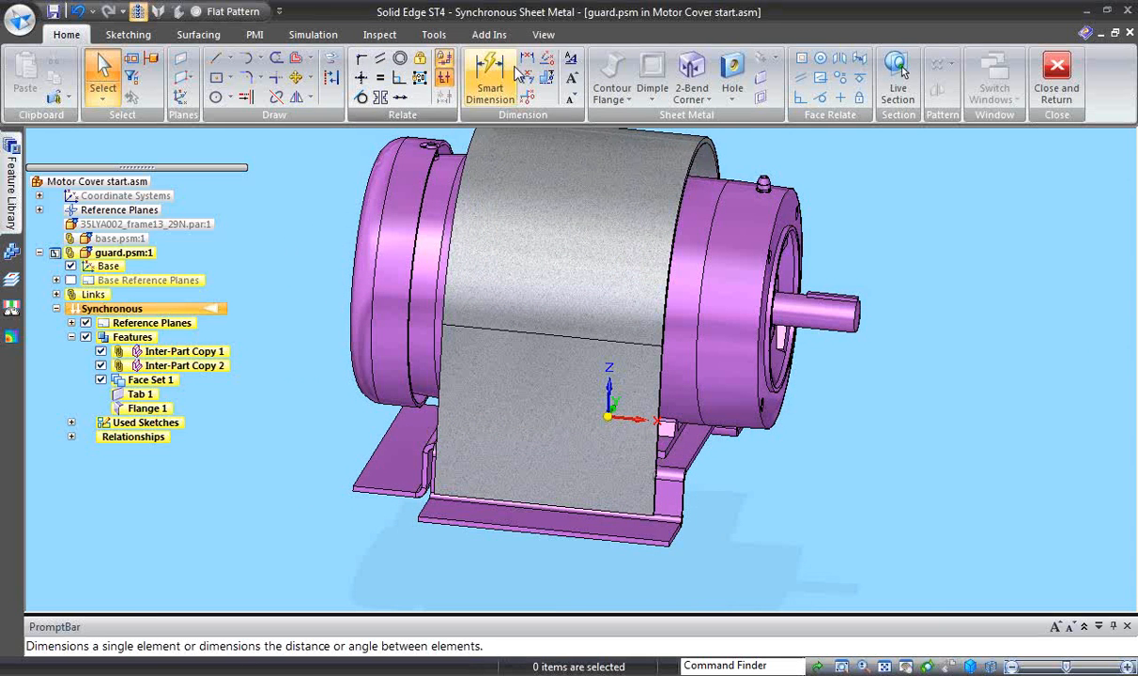
{"action": "left_click", "coordinate": [486, 75]}
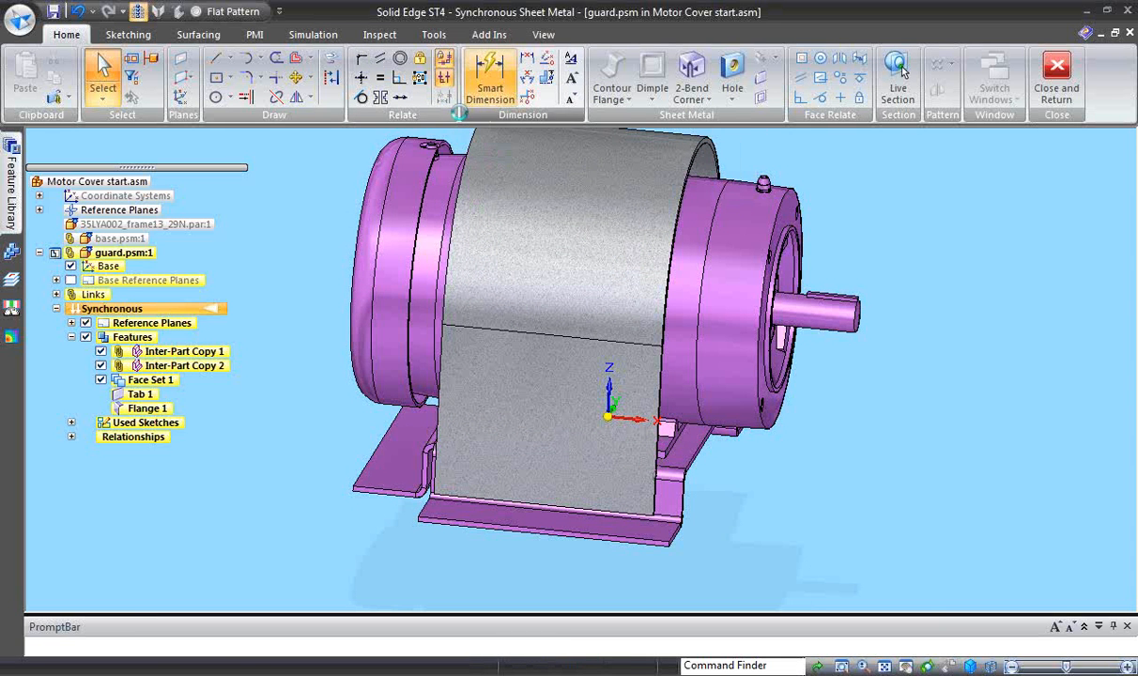
{"action": "left_click", "coordinate": [537, 505]}
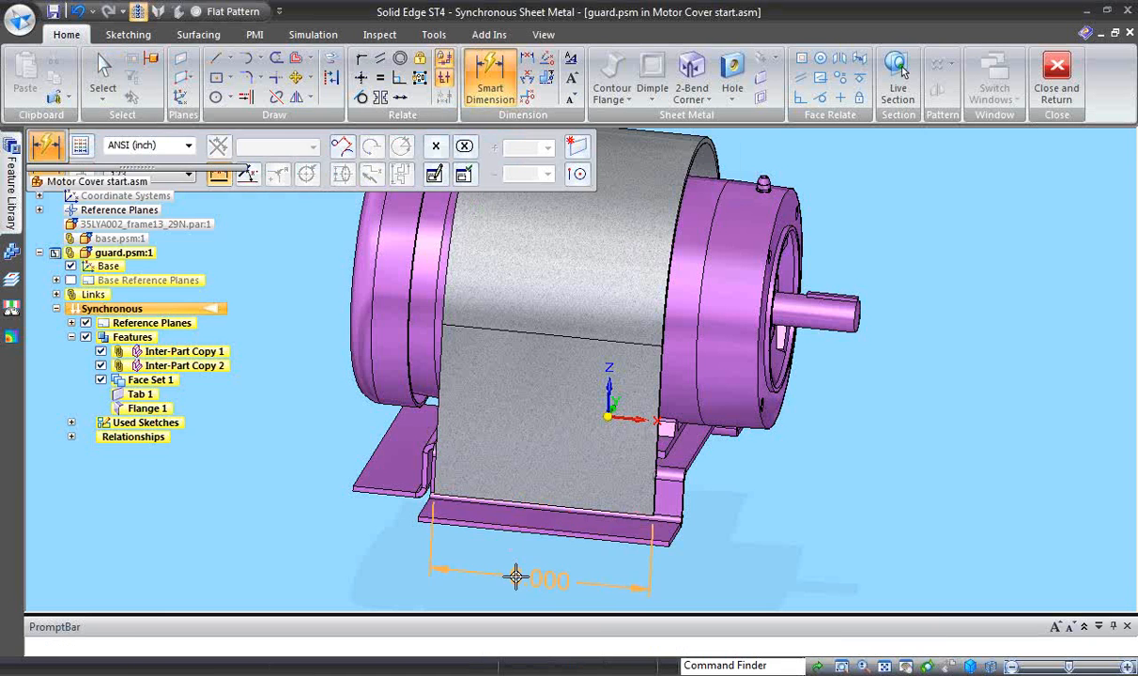
{"action": "left_click", "coordinate": [555, 578]}
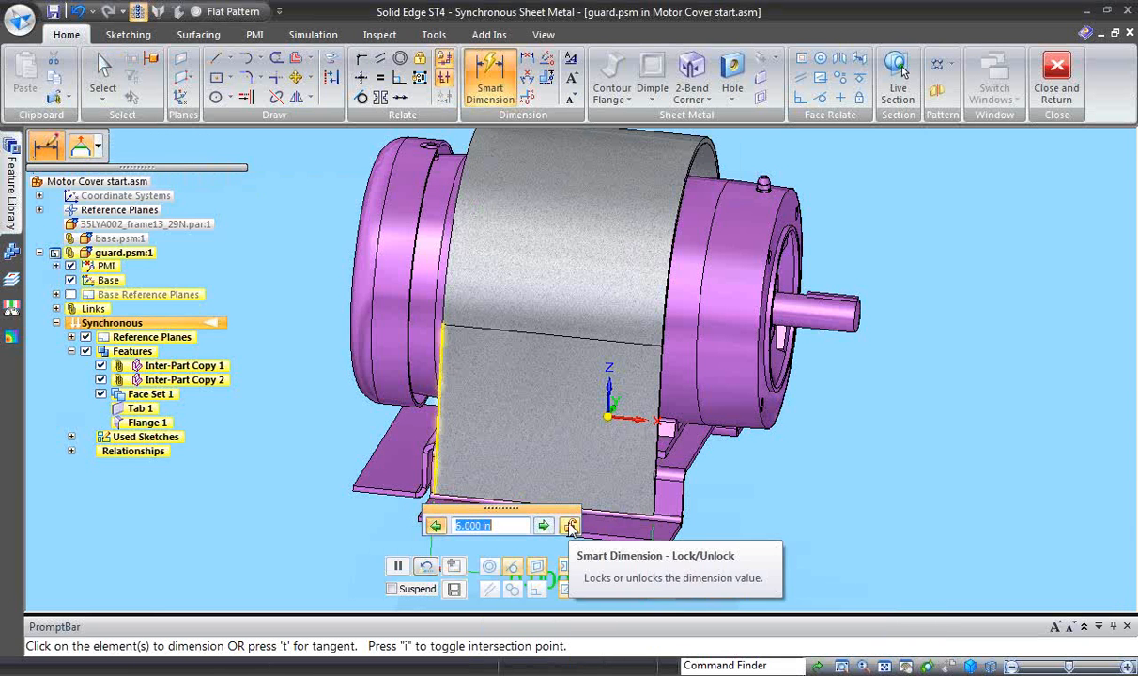
{"action": "key", "text": "Escape"}
{"action": "key", "text": "Escape"}
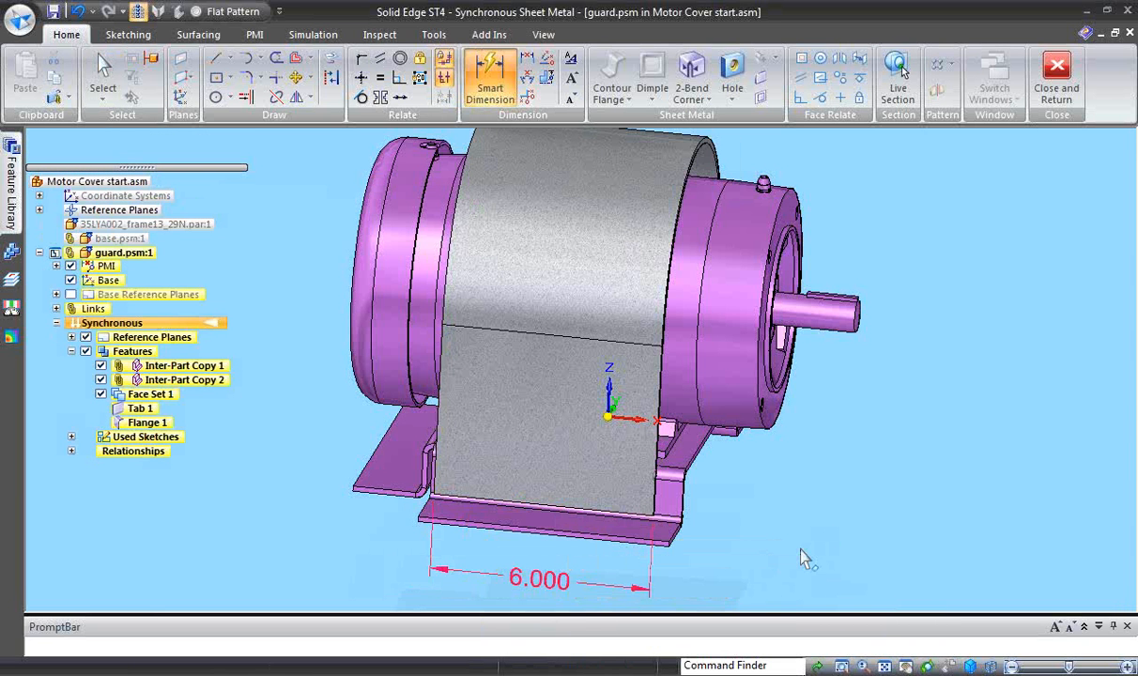
- Move the guard's shaft-side end face about 0.227 in along X toward the shaft end, with the steering wheel on the lower edge
{"action": "middle_click_drag", "start_coordinate": [789, 553], "coordinate": [765, 552]}
{"action": "mouse_move", "coordinate": [592, 499]}
{"action": "middle_mouse_down"}
{"action": "mouse_move", "coordinate": [620, 516]}
{"action": "mouse_move", "coordinate": [579, 515]}
{"action": "middle_mouse_up"}
{"action": "left_click", "coordinate": [570, 498]}
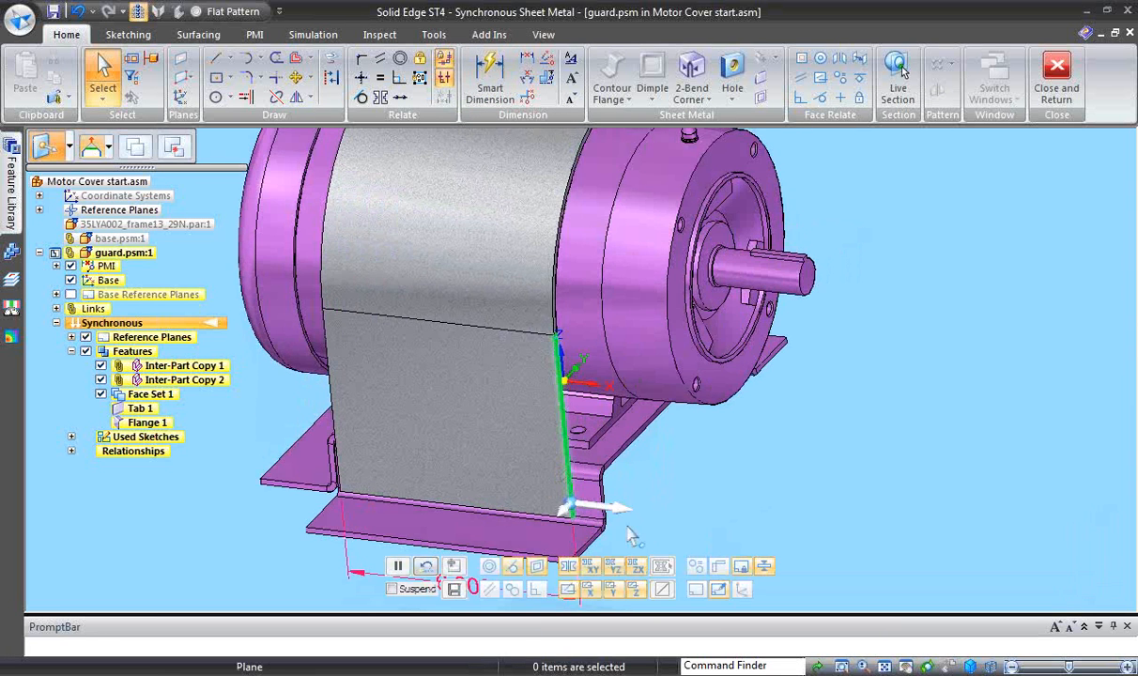
{"action": "middle_click_drag", "start_coordinate": [676, 549], "coordinate": [681, 544]}
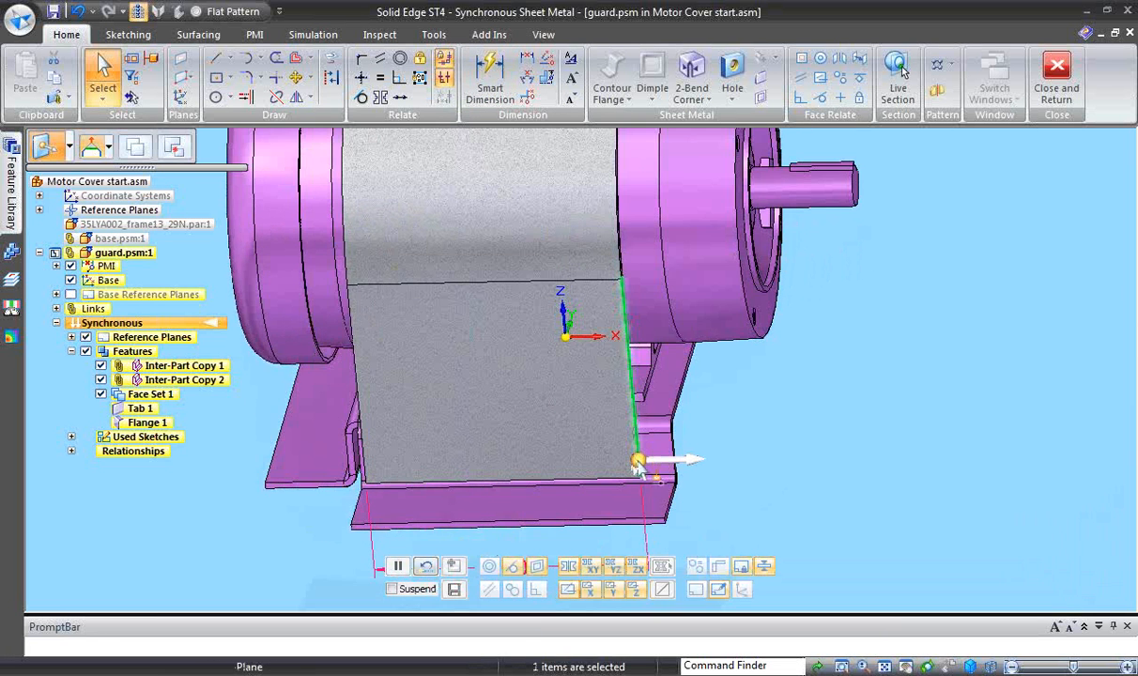
{"action": "left_click_drag", "start_coordinate": [637, 466], "coordinate": [518, 481]}
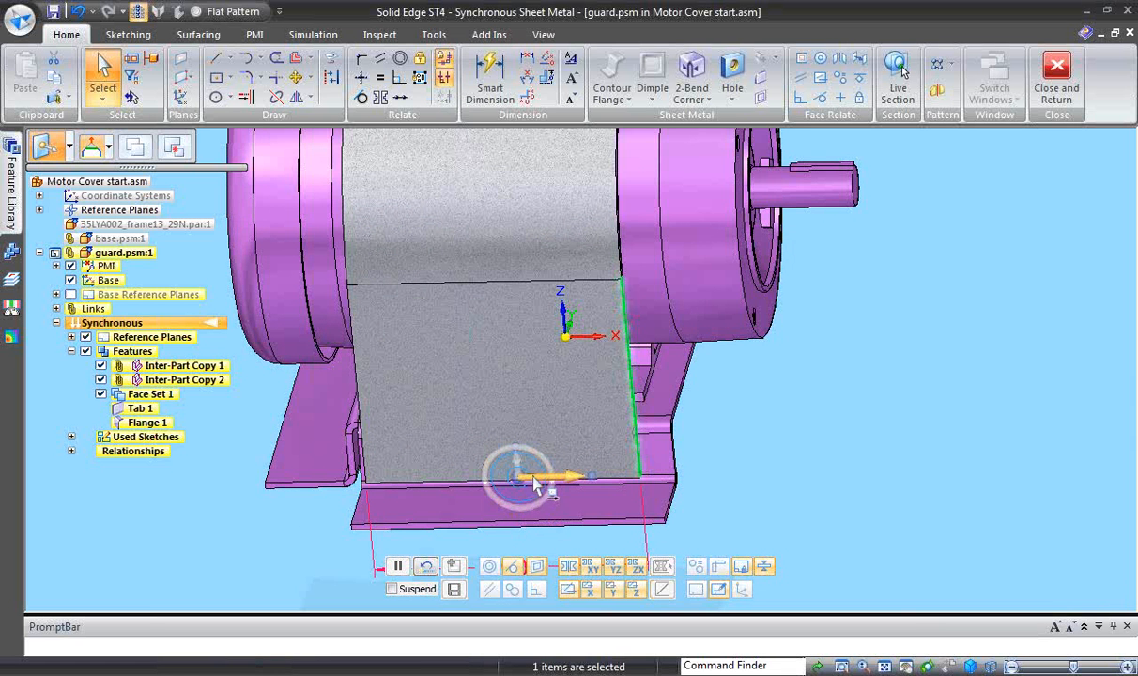
{"action": "left_click", "coordinate": [520, 480]}
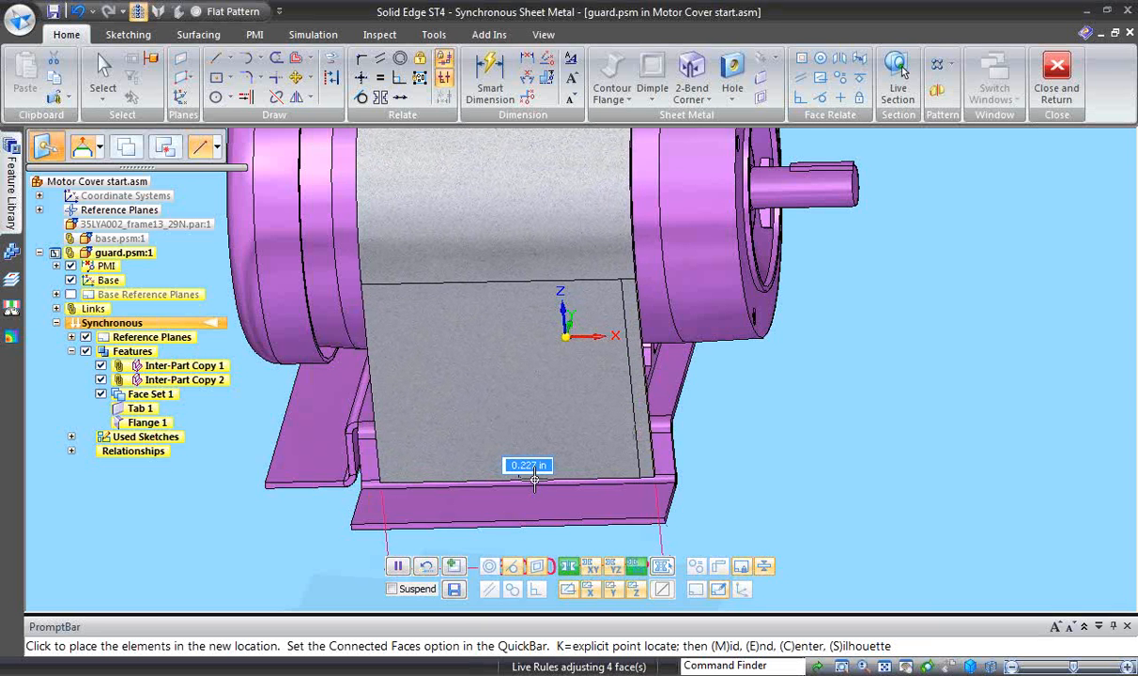
{"action": "left_click", "coordinate": [532, 480]}
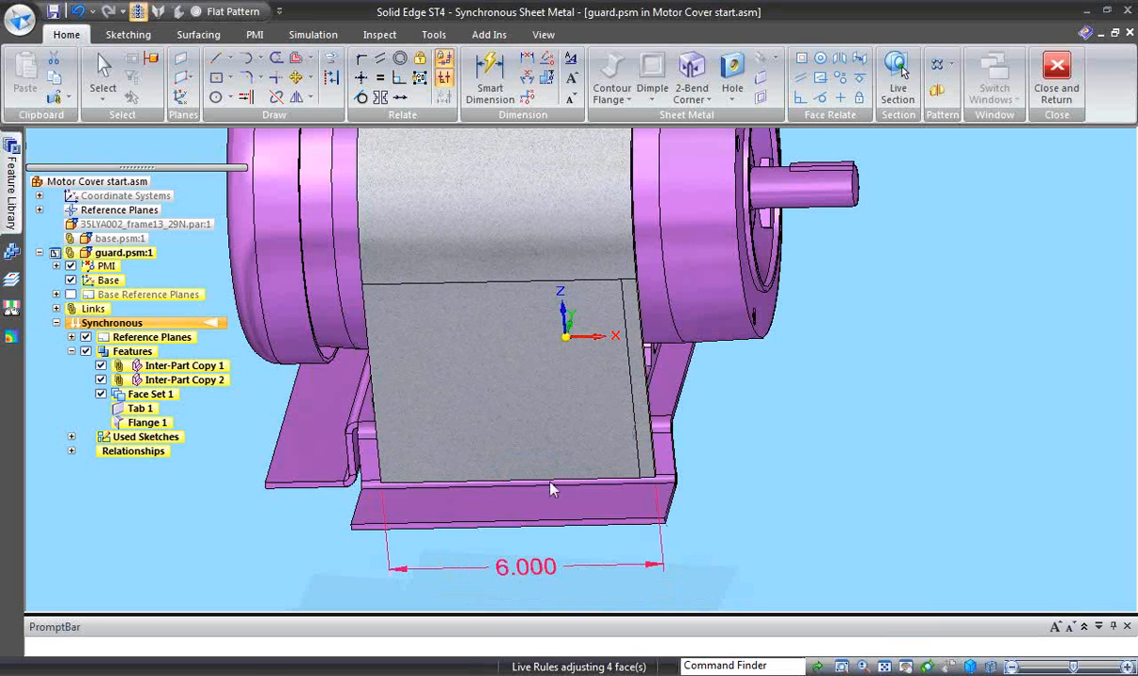
- Clear the face selection and transition the guard part from synchronous to the Ordered modeling environment
{"action": "left_click", "coordinate": [873, 500]}
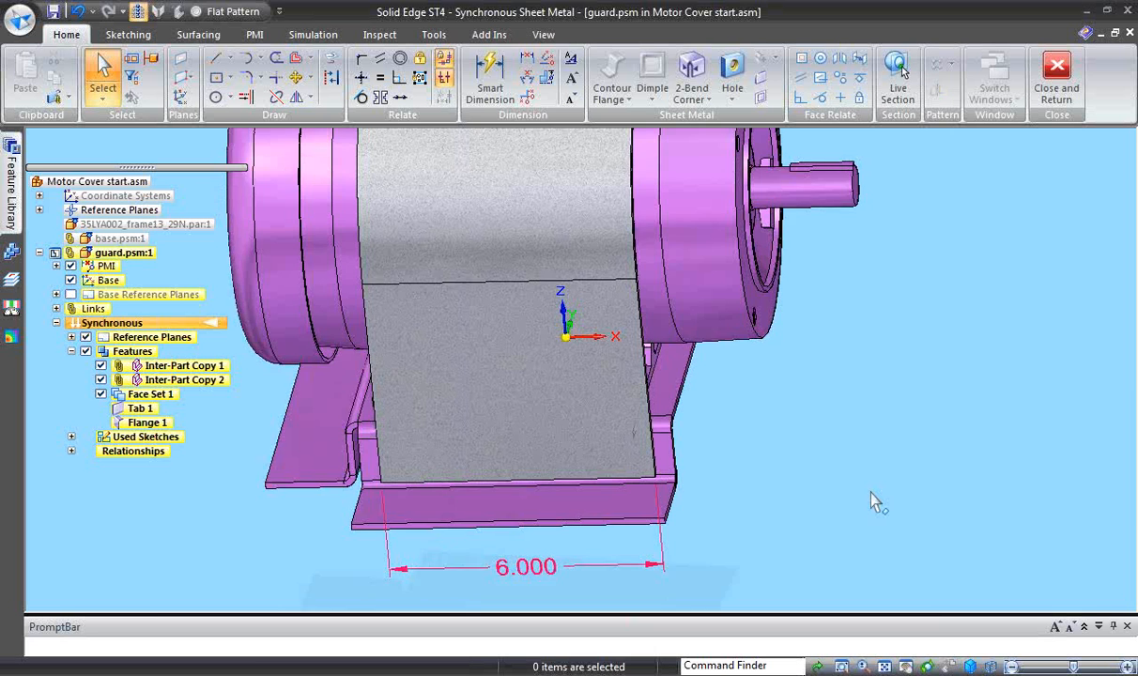
{"action": "scroll", "coordinate": [872, 500], "scroll_direction": "down", "scroll_amount": 1}
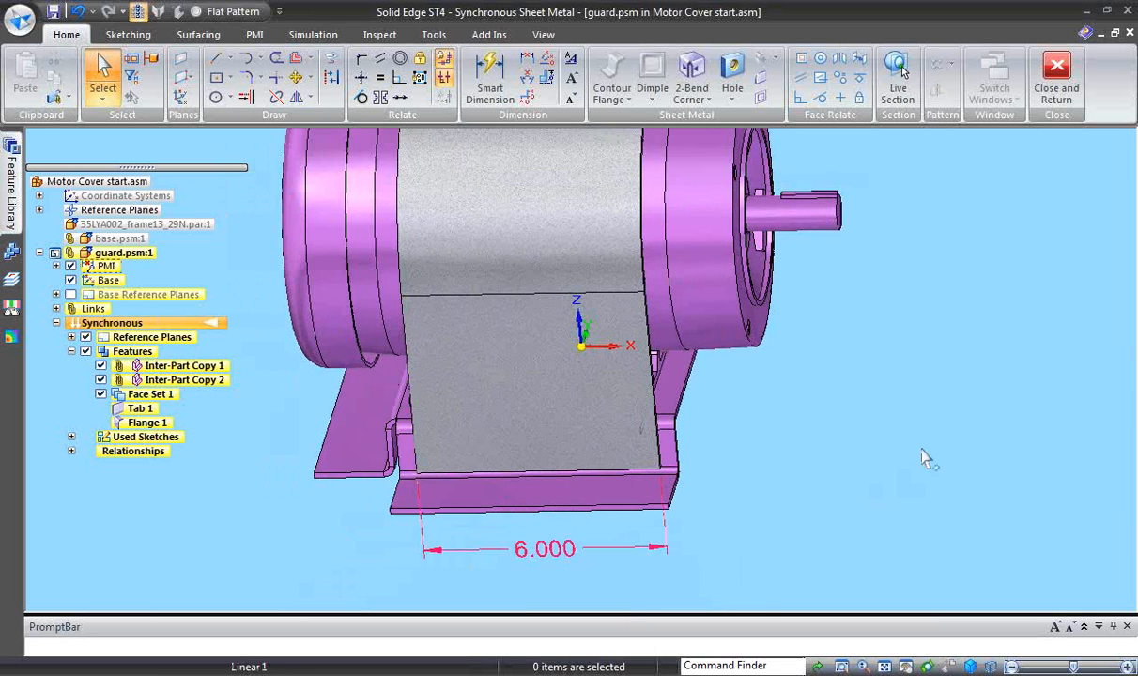
{"action": "middle_click_drag", "start_coordinate": [896, 465], "coordinate": [648, 572]}
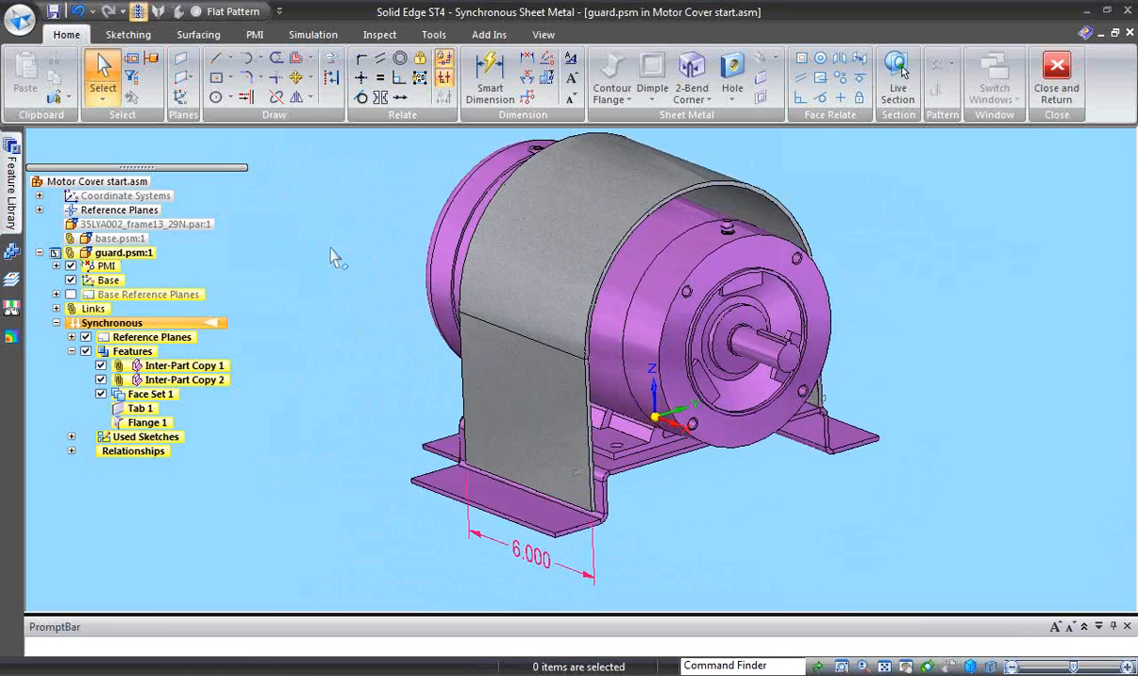
{"action": "right_click", "coordinate": [164, 308]}
{"action": "left_click", "coordinate": [173, 325]}
{"action": "right_click", "coordinate": [173, 324]}
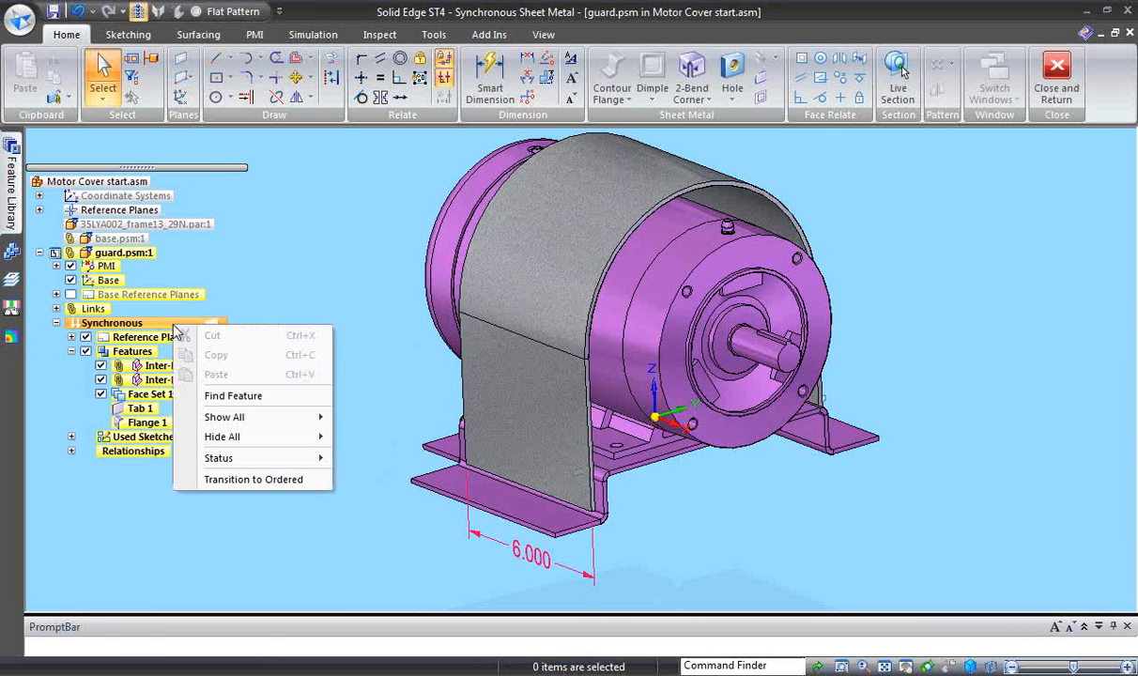
{"action": "left_click", "coordinate": [260, 481]}
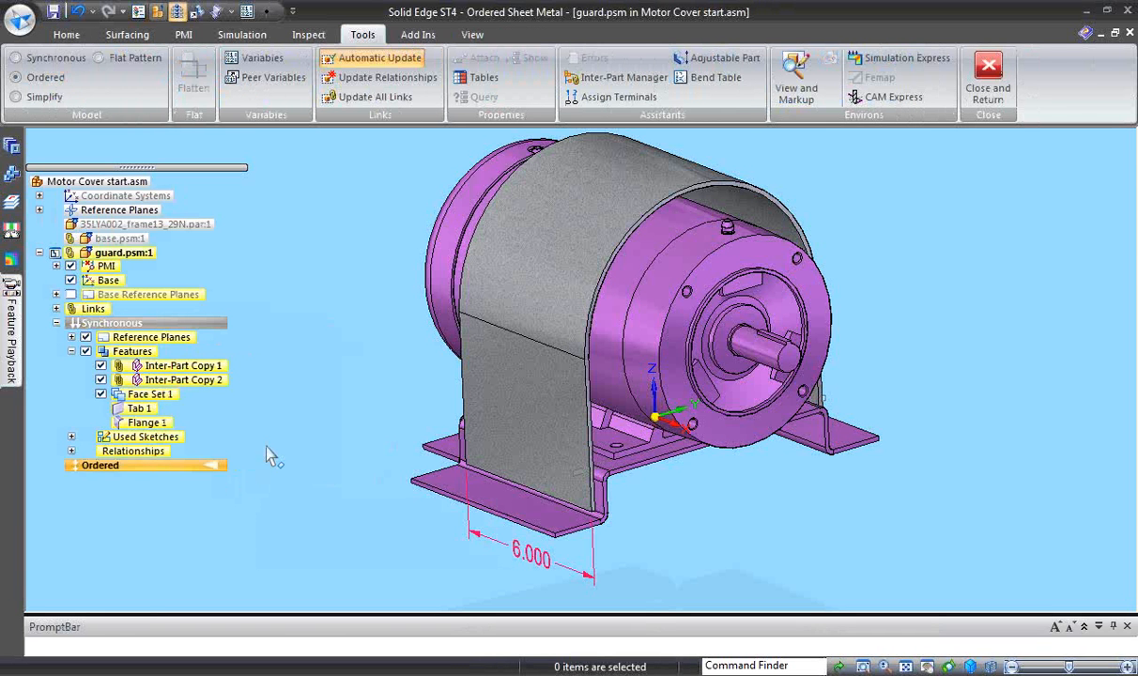
- Unbend the guard's arched top into a flat sheet, keeping the -Y side wall as the fixed face
{"action": "left_click", "coordinate": [68, 36]}
{"action": "middle_click_drag", "start_coordinate": [289, 341], "coordinate": [269, 321]}
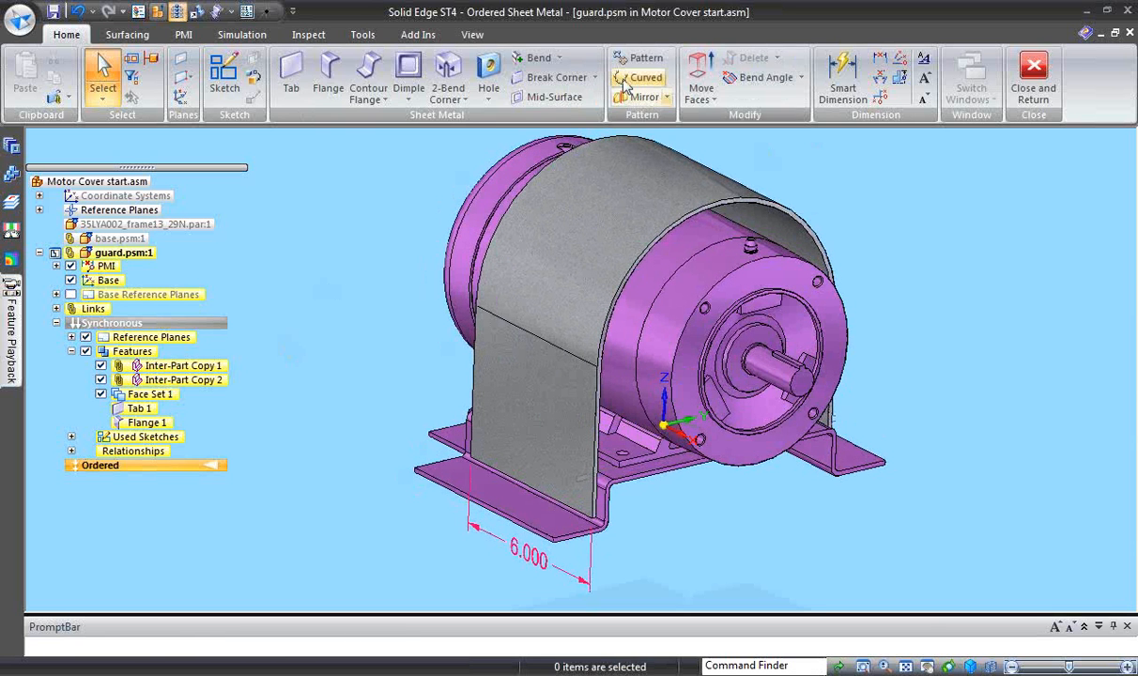
{"action": "left_click", "coordinate": [558, 59]}
{"action": "left_click", "coordinate": [554, 117]}
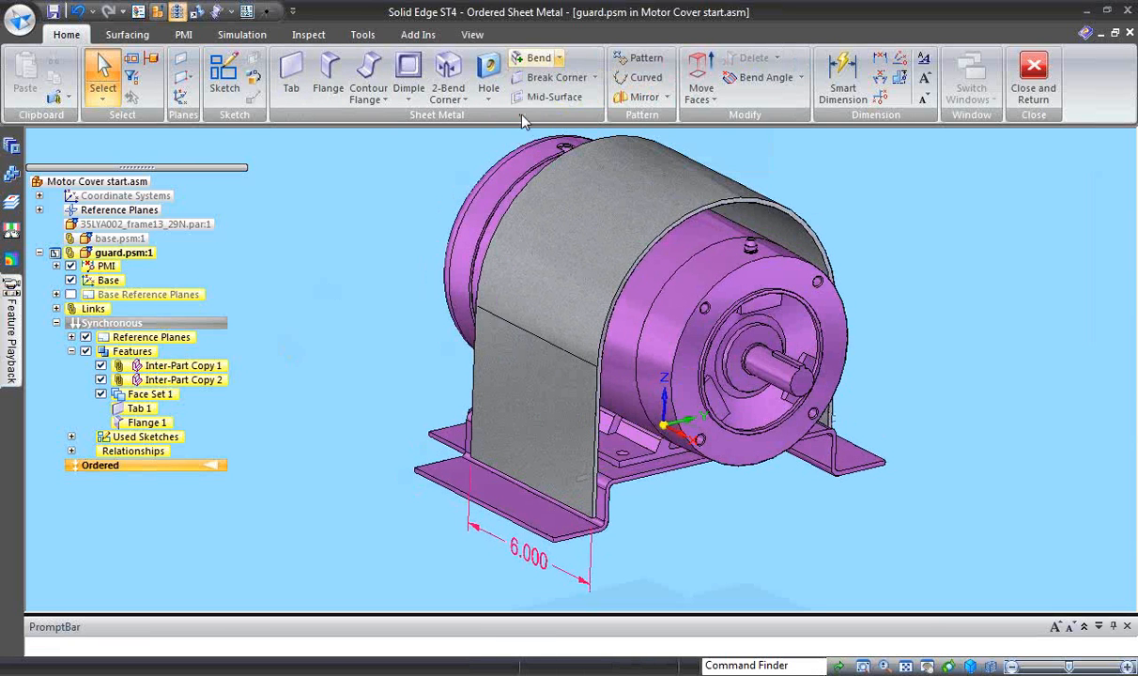
{"action": "left_click", "coordinate": [519, 393]}
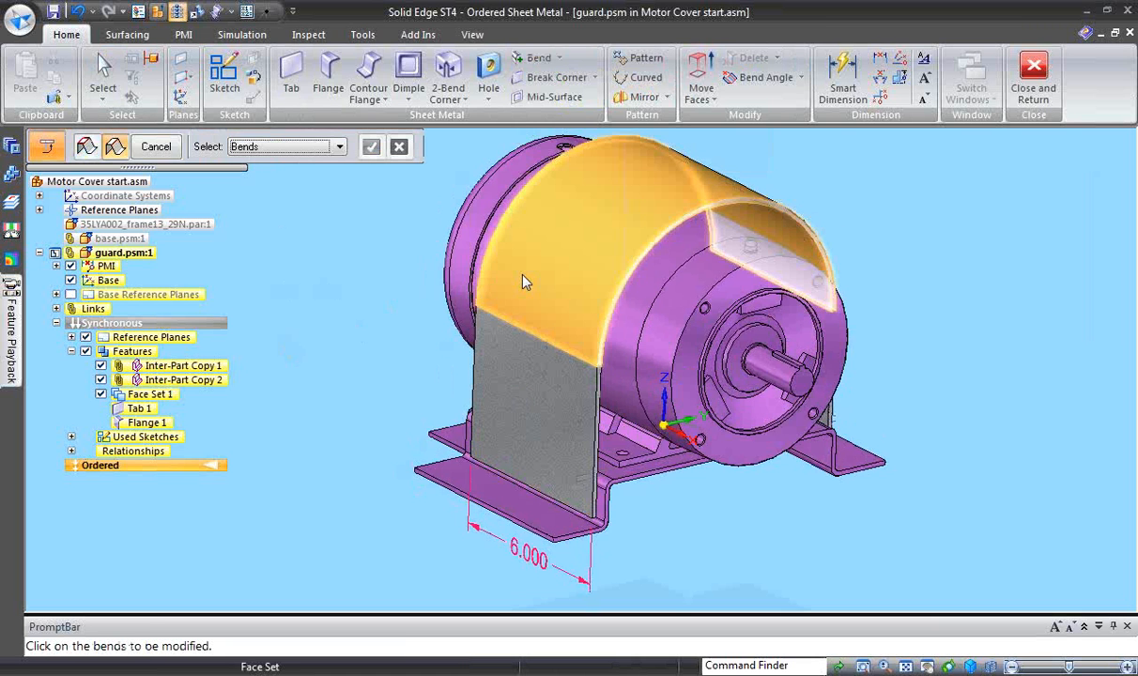
{"action": "left_click", "coordinate": [486, 282]}
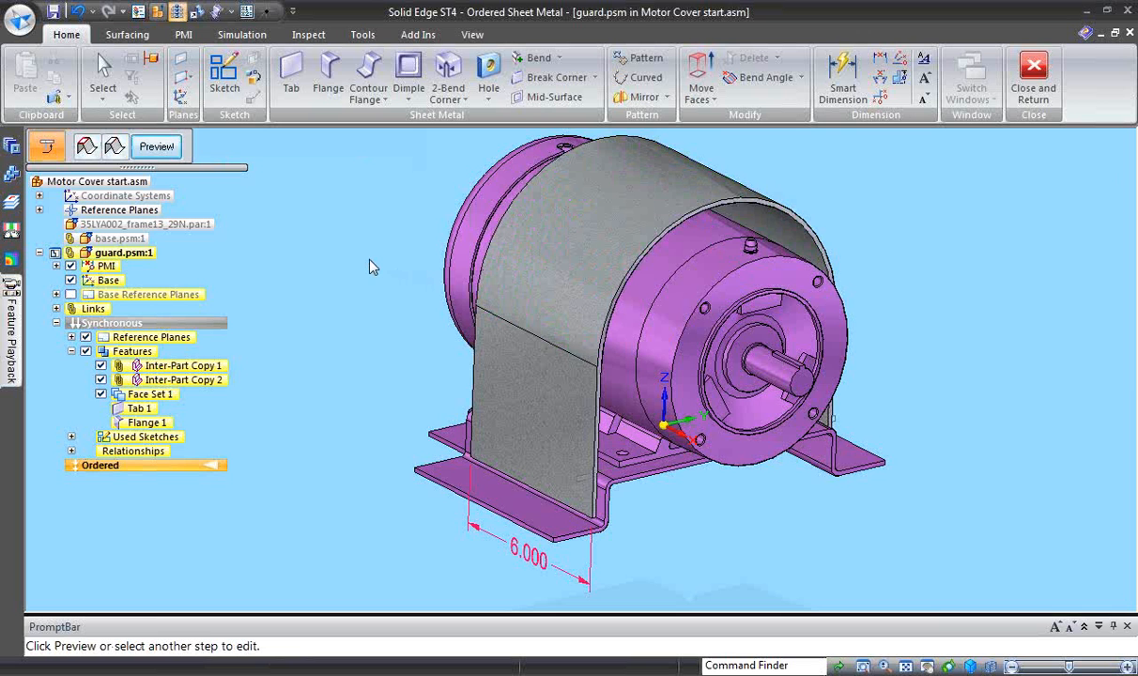
{"action": "right_click", "coordinate": [358, 250]}
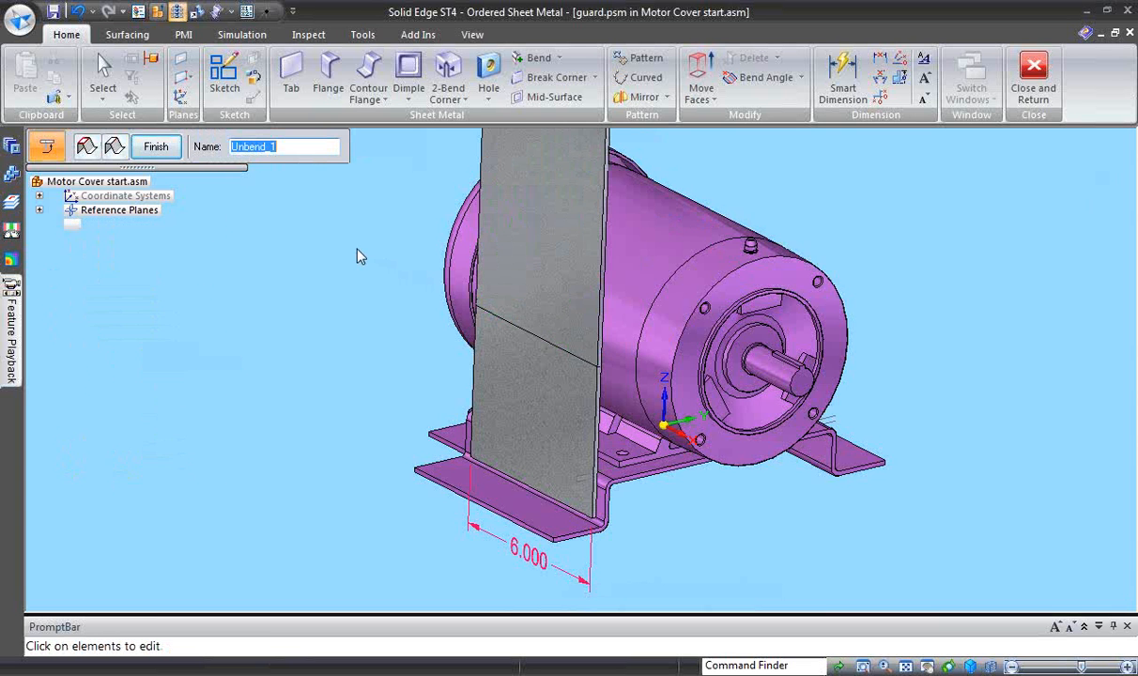
- Start a hole feature on the flattened arch face and place one hole near its corner by the -Y side wall's bend line and shaft-side edge
{"action": "middle_click_drag", "start_coordinate": [353, 271], "coordinate": [700, 209]}
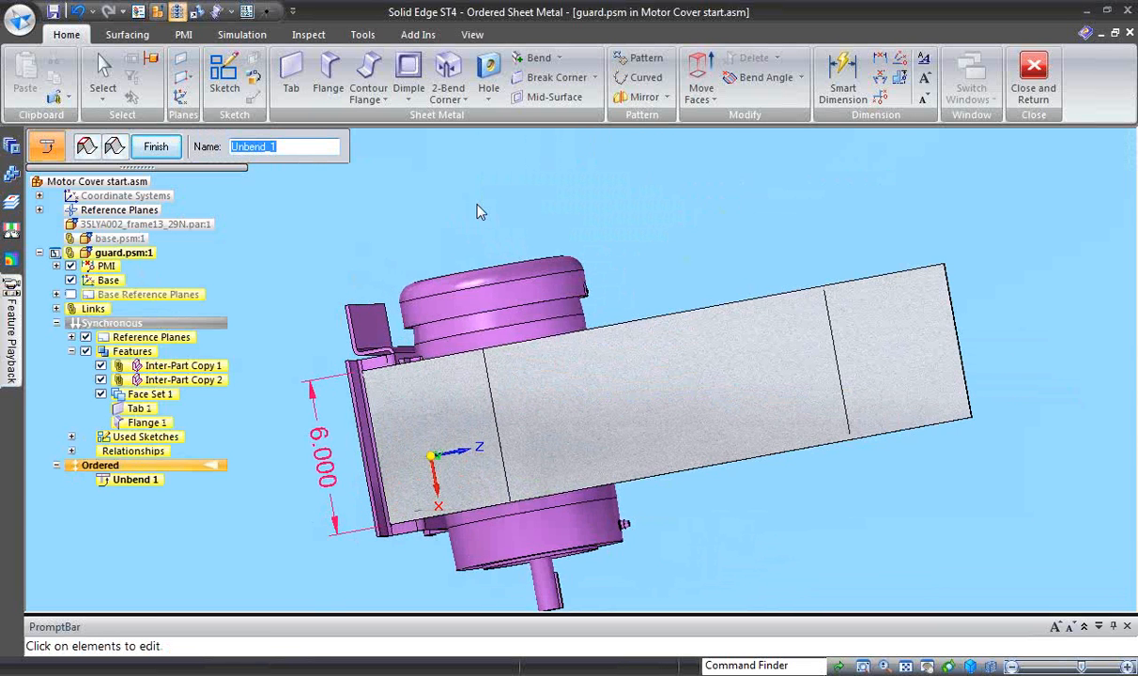
{"action": "left_click", "coordinate": [497, 82]}
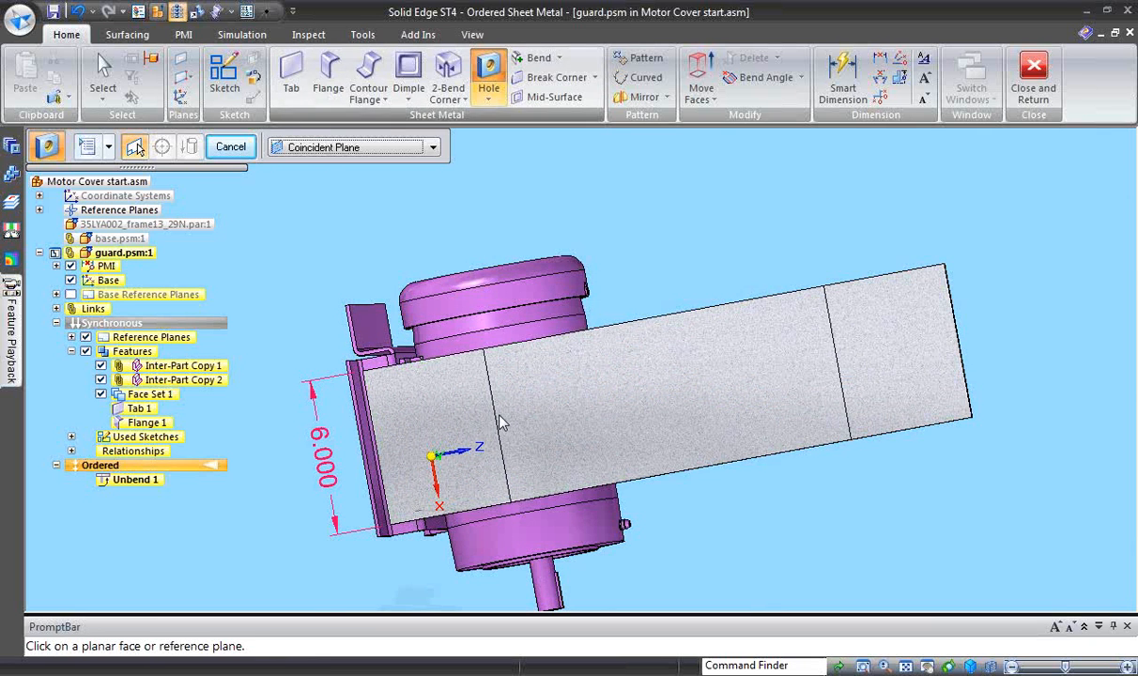
{"action": "left_click", "coordinate": [544, 473]}
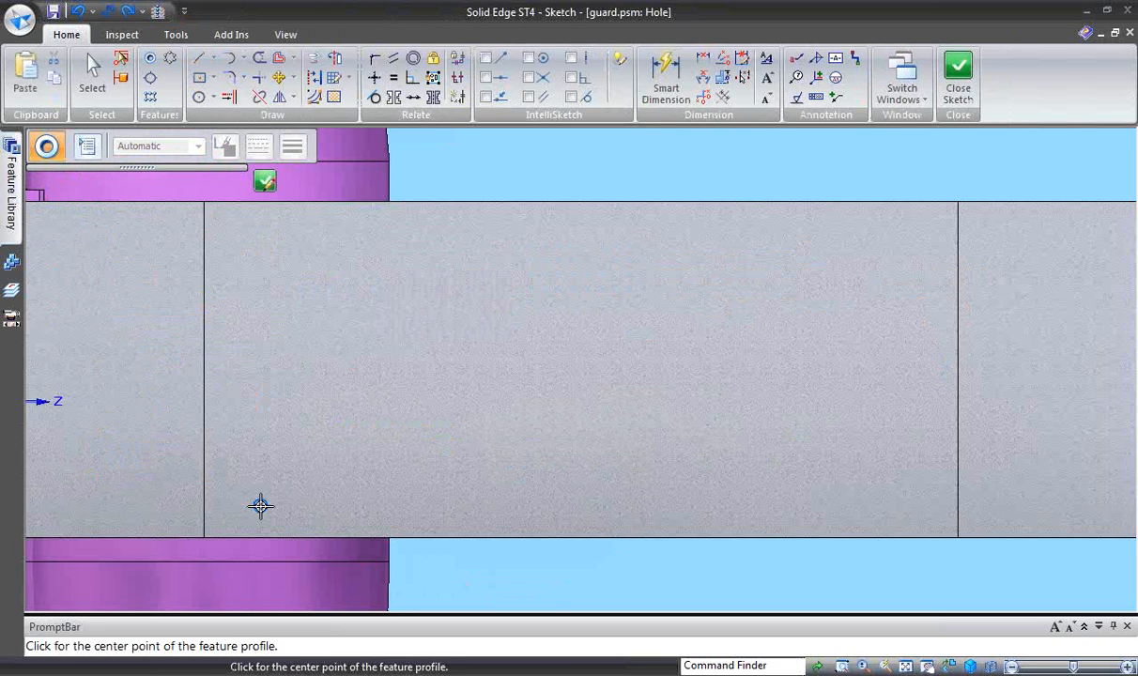
{"action": "left_click", "coordinate": [285, 495]}
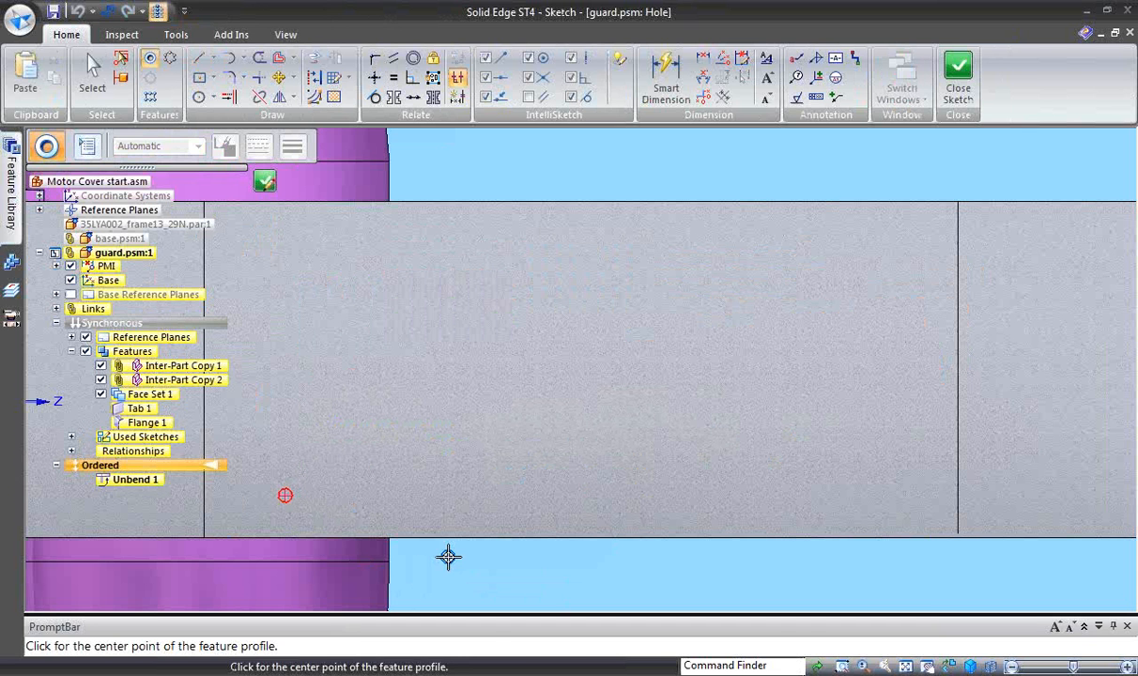
{"action": "left_click", "coordinate": [453, 562]}
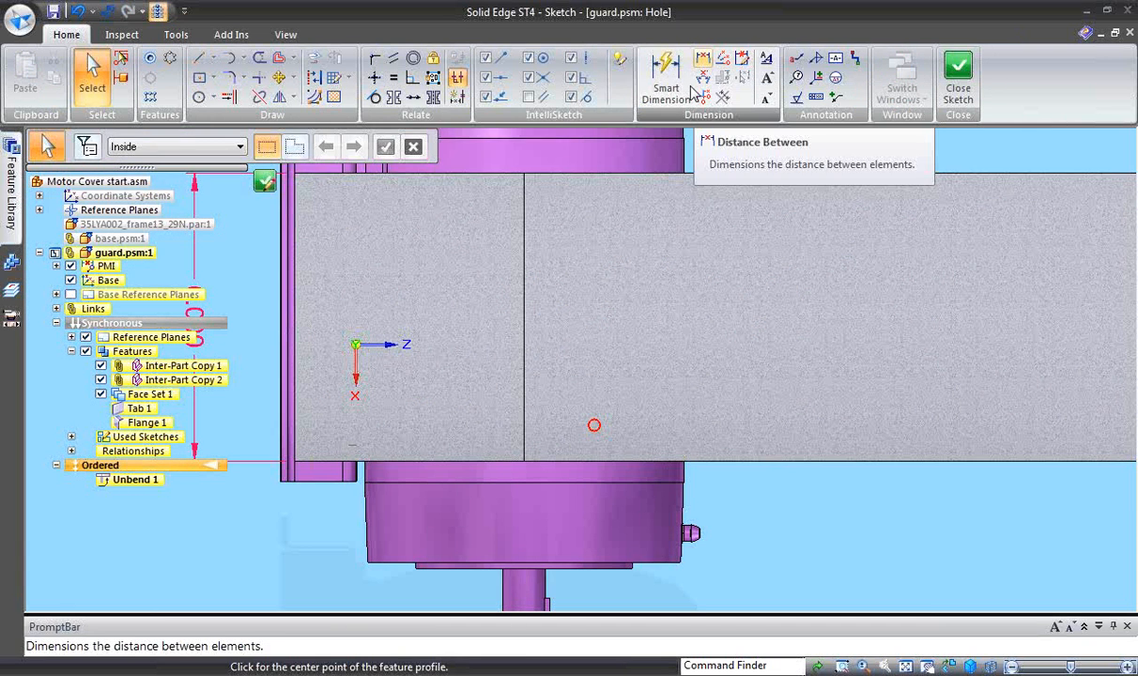
- Dimension the hole centre horizontally from the -Y side wall's bend line and set the distance to 1 in
{"action": "left_click", "coordinate": [702, 58]}
{"action": "left_click", "coordinate": [594, 427]}
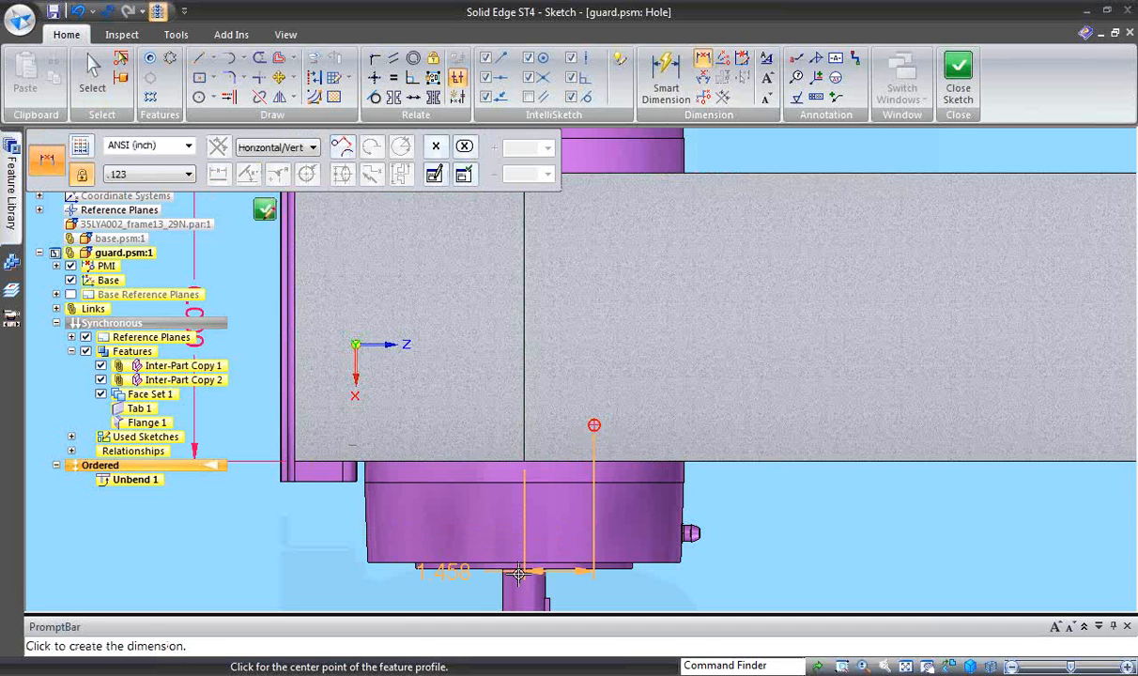
{"action": "scroll", "coordinate": [698, 554], "scroll_direction": "down", "scroll_amount": 1}
{"action": "left_click", "coordinate": [711, 554]}
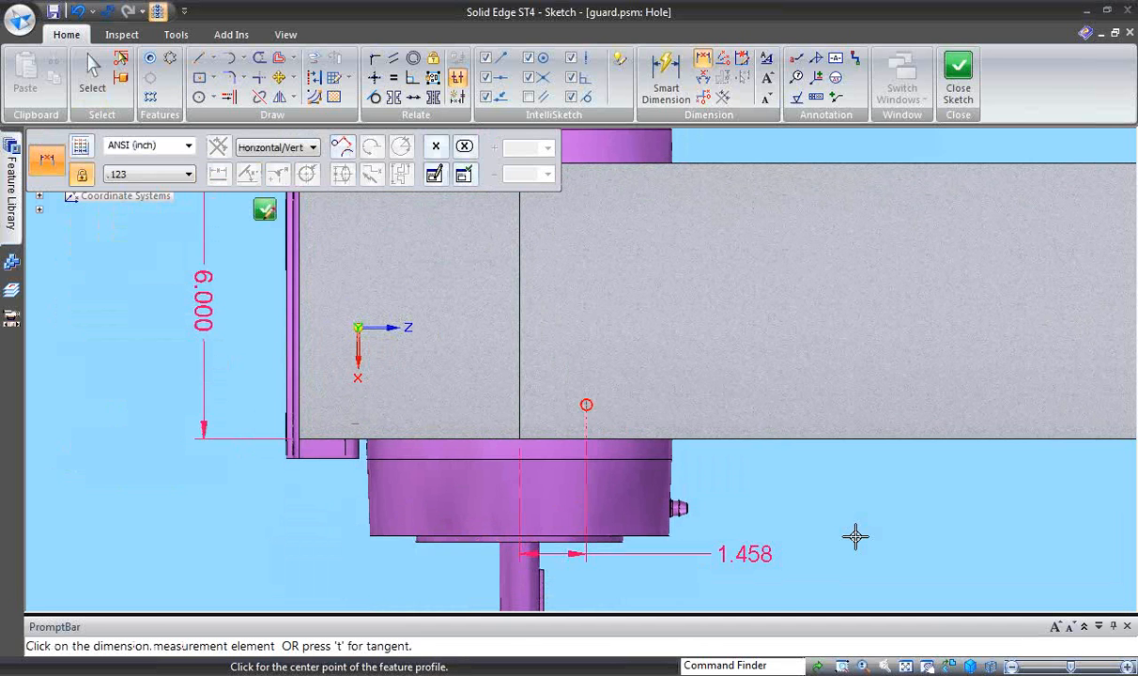
{"action": "type", "text": "1"}
{"action": "key", "text": "Return"}
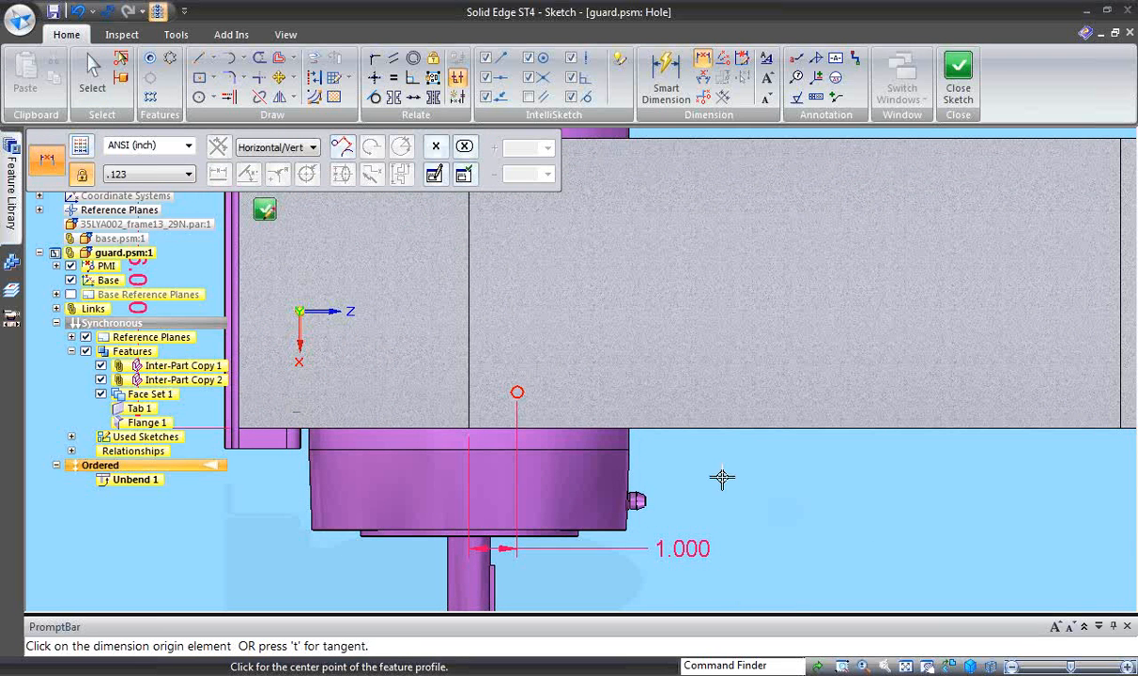
- Dimension the hole centre 1 in from the sheet's shaft-side edge, close the profile and complete the hole cut
{"action": "left_click", "coordinate": [514, 393]}
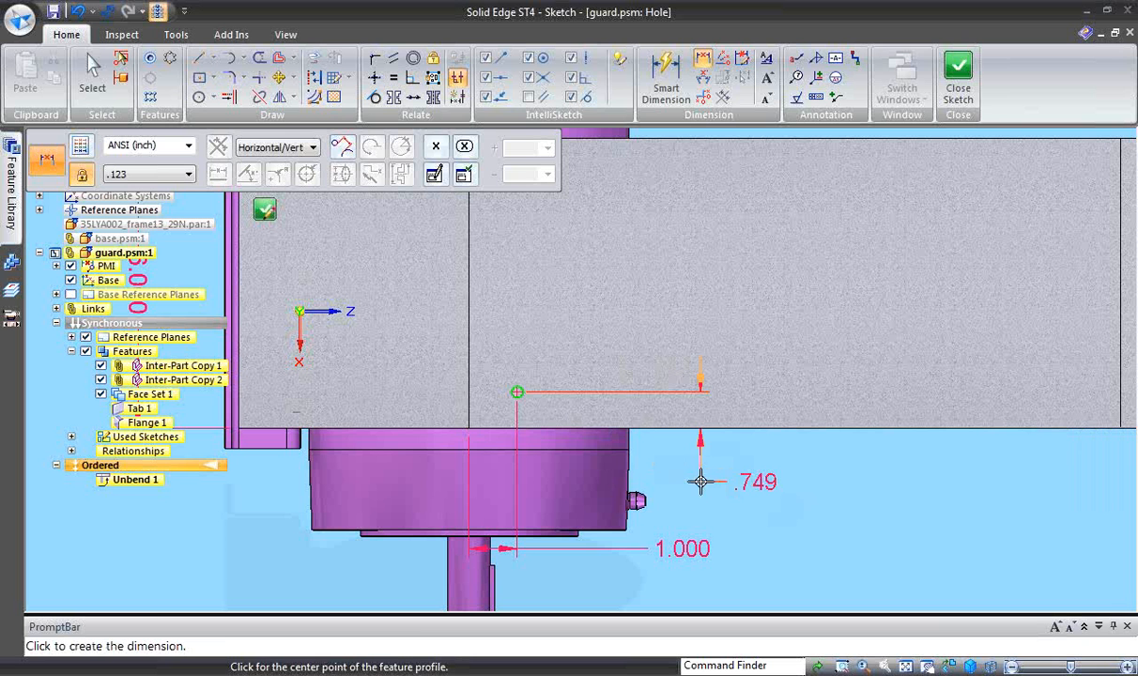
{"action": "left_click", "coordinate": [707, 486]}
{"action": "type", "text": "1"}
{"action": "key", "text": "Return"}
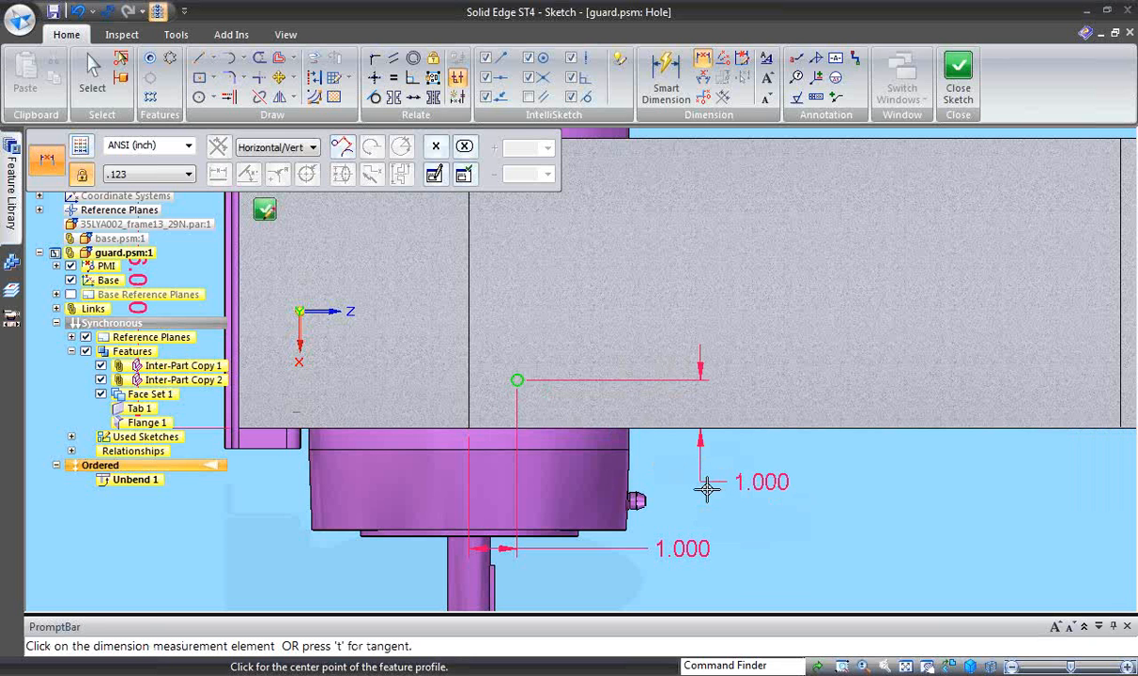
{"action": "left_click", "coordinate": [265, 214]}
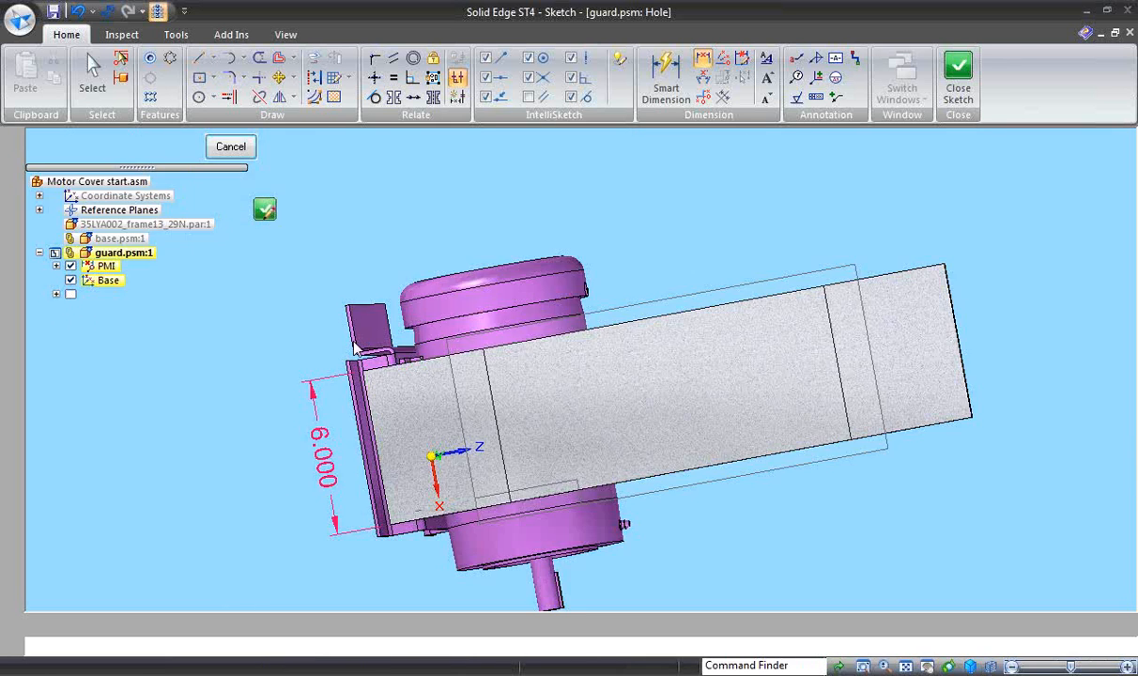
{"action": "left_click", "coordinate": [458, 505]}
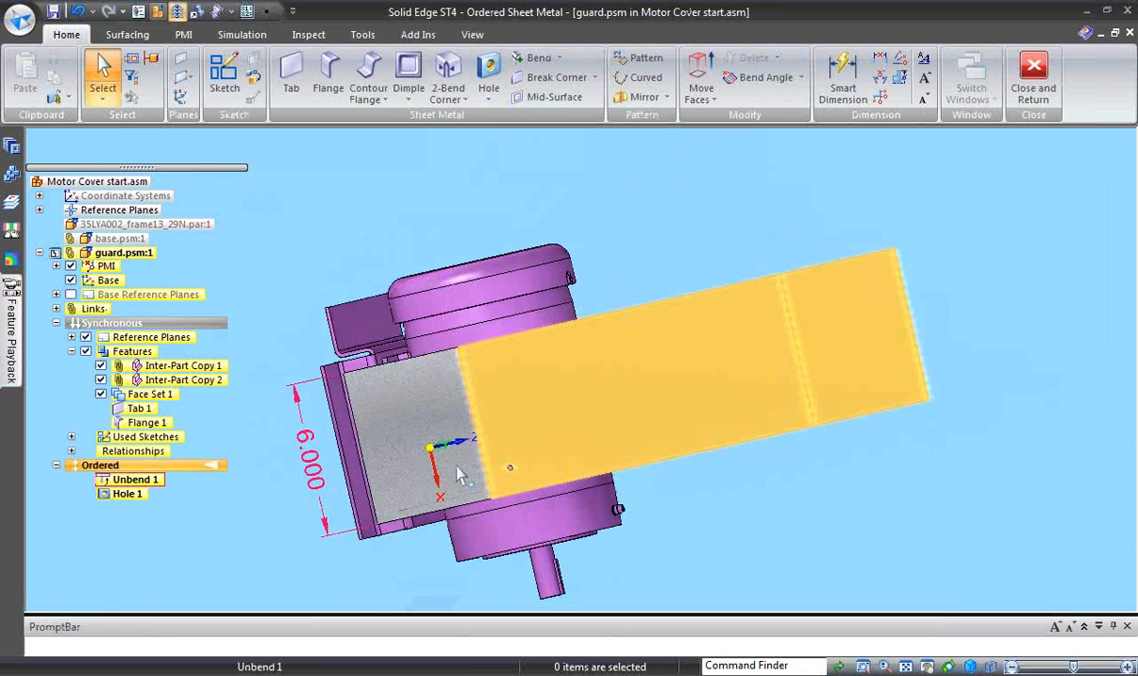
- Start a Fit rectangular pattern of the hole on the flattened face, 18 by 5 occurrences, about 11.4 in wide and 3.8 in high
{"action": "left_click", "coordinate": [132, 494]}
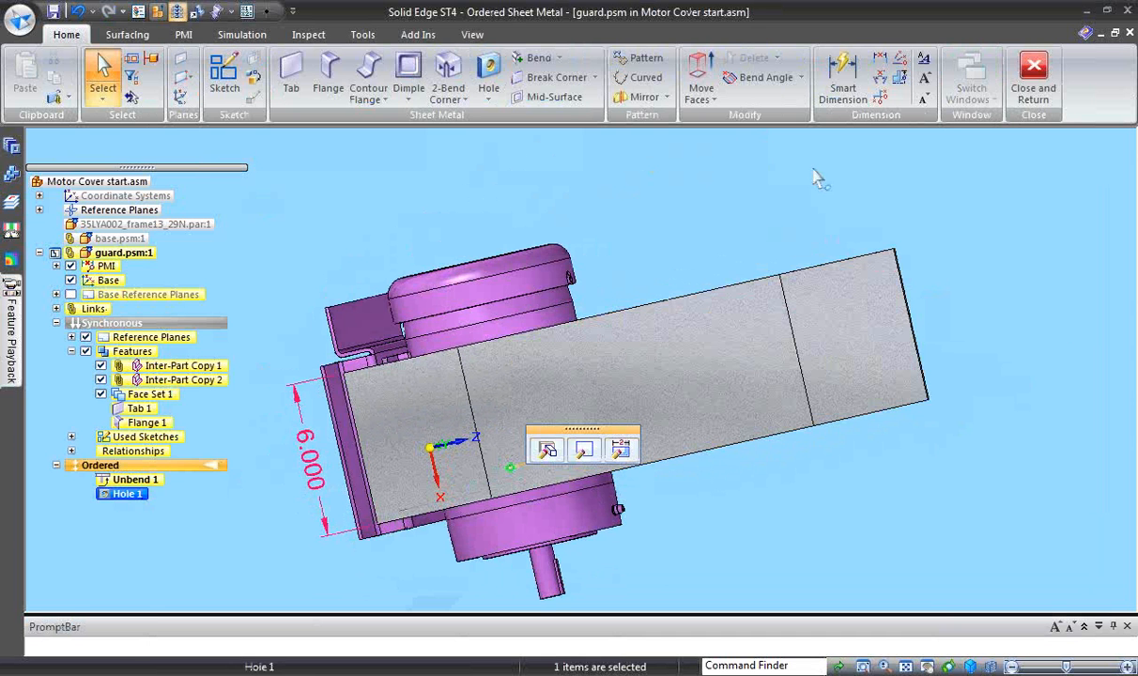
{"action": "left_click", "coordinate": [642, 58]}
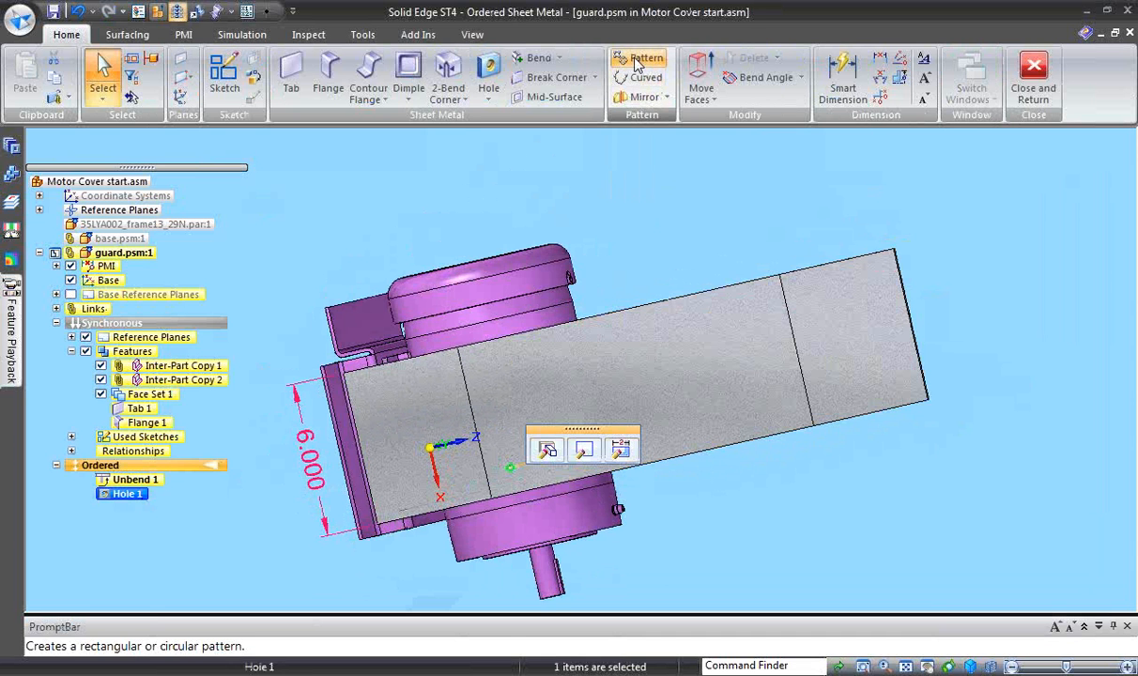
{"action": "left_click", "coordinate": [627, 430]}
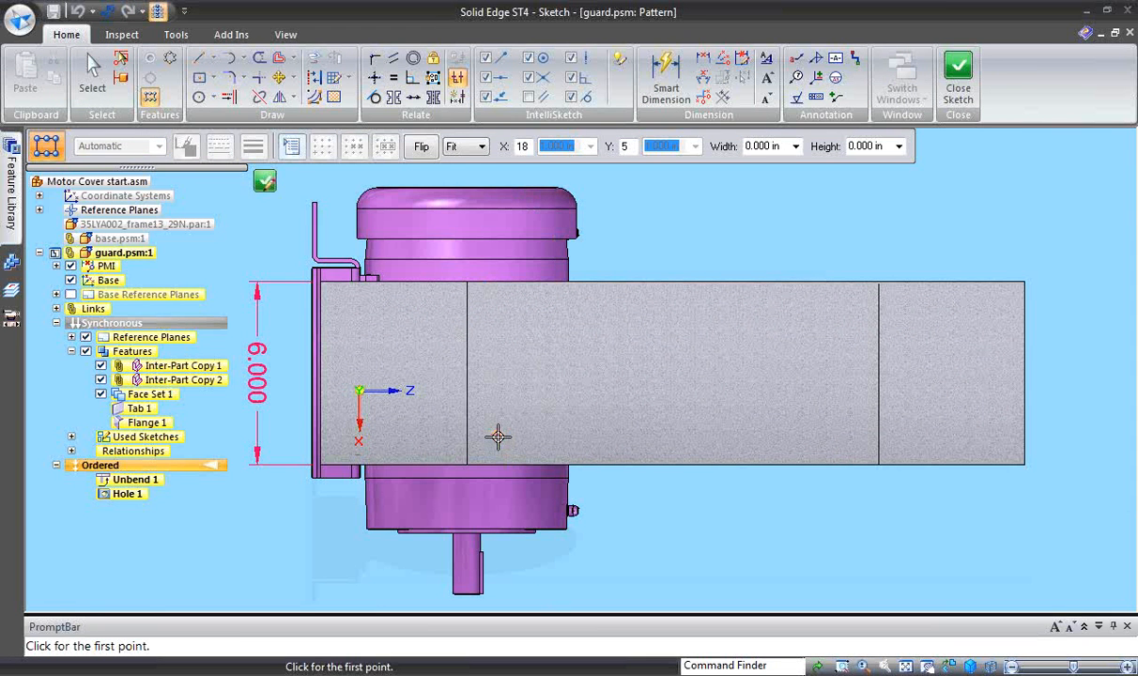
{"action": "left_click", "coordinate": [497, 434]}
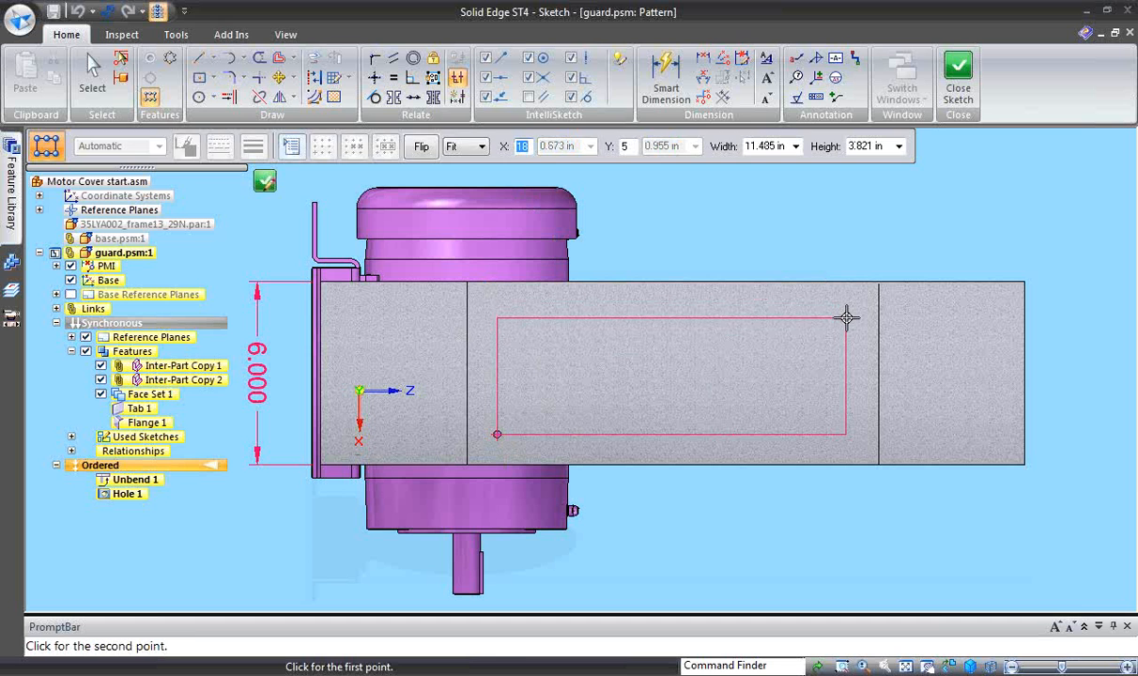
{"action": "left_click", "coordinate": [845, 300]}
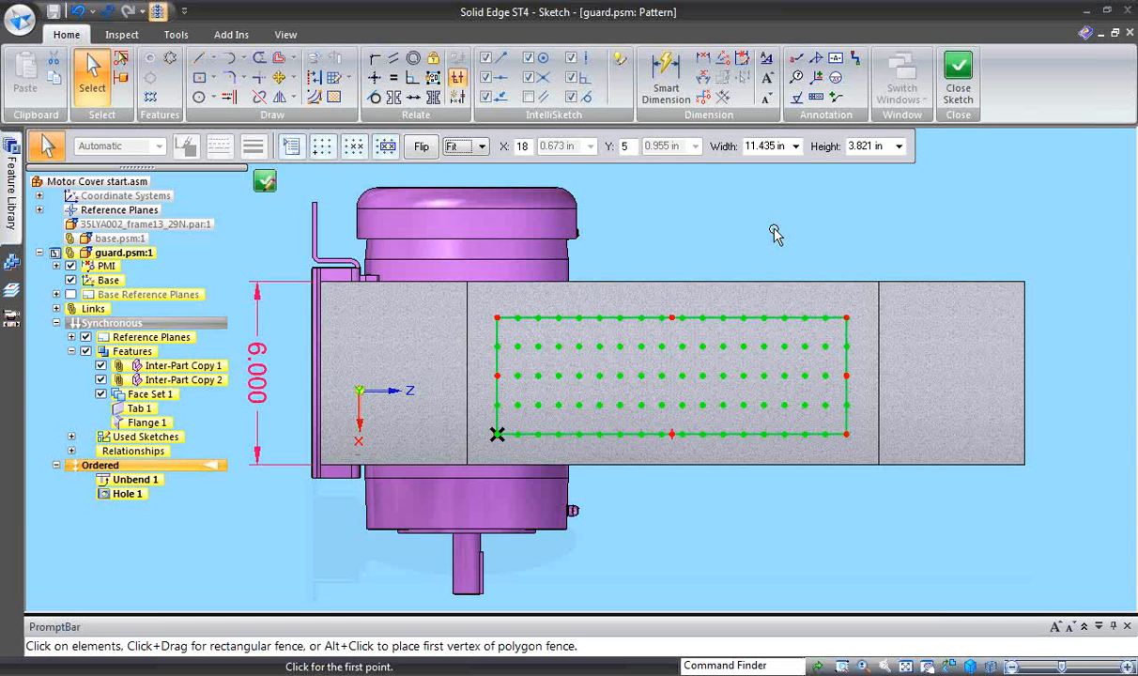
- Dimension the pattern rectangle's far end from the opposite bend line and set the distance to 1 in
{"action": "scroll", "coordinate": [744, 523], "scroll_direction": "up", "scroll_amount": 1}
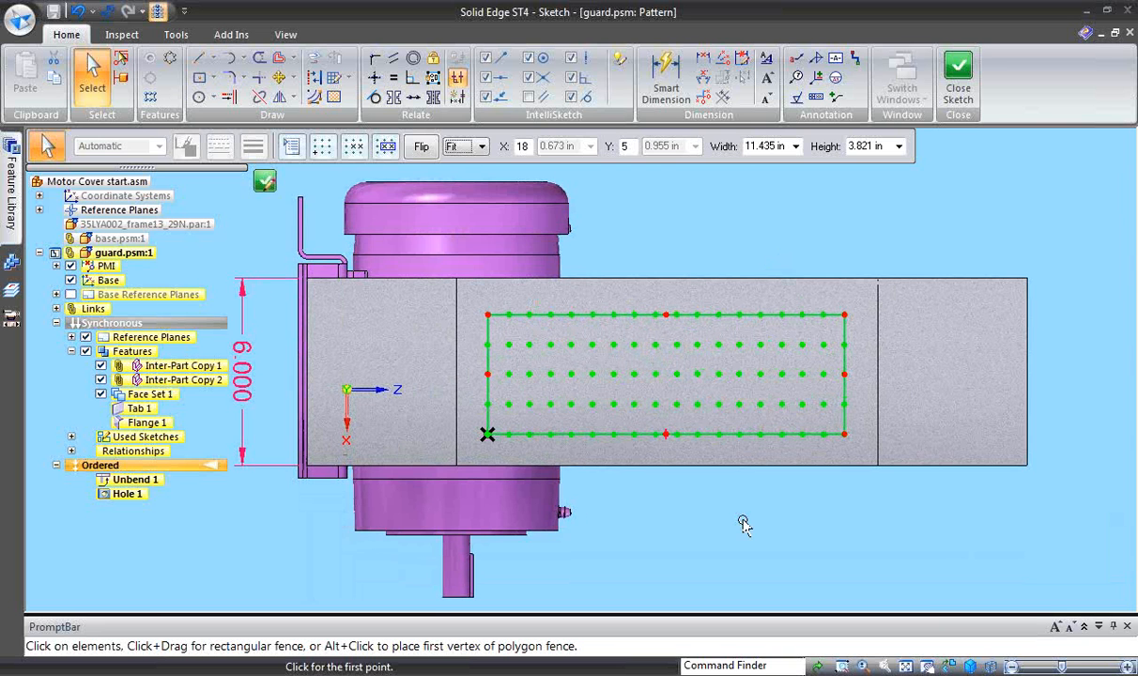
{"action": "scroll", "coordinate": [744, 524], "scroll_direction": "up", "scroll_amount": 1}
{"action": "scroll", "coordinate": [821, 217], "scroll_direction": "down", "scroll_amount": 1}
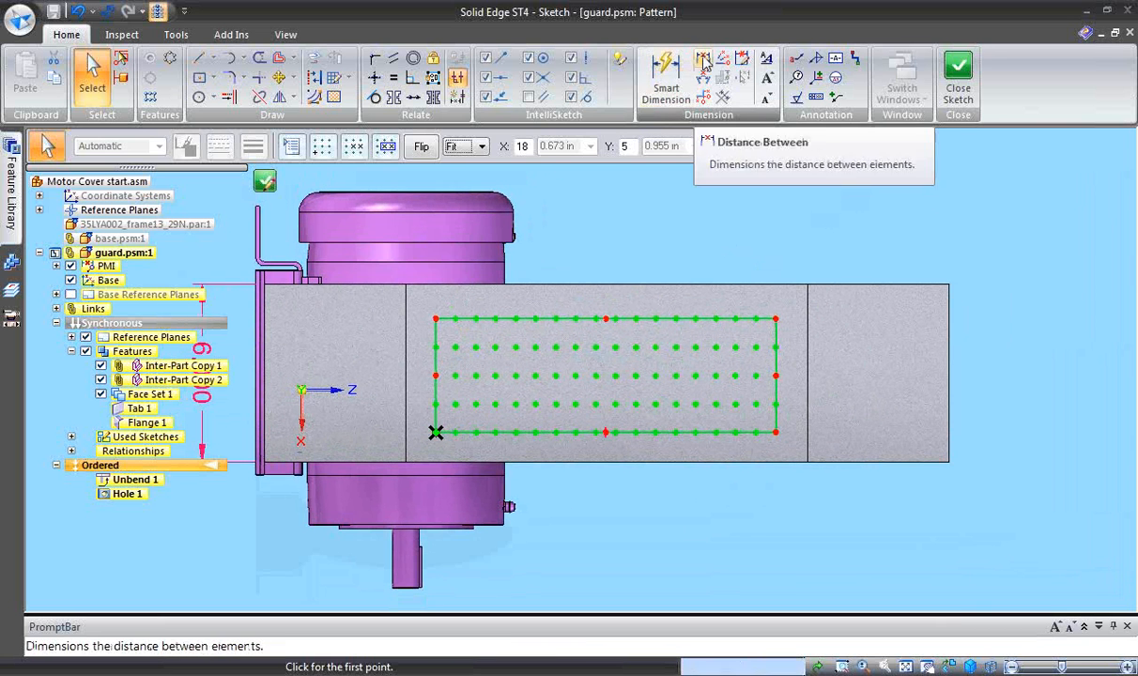
{"action": "left_click", "coordinate": [702, 58]}
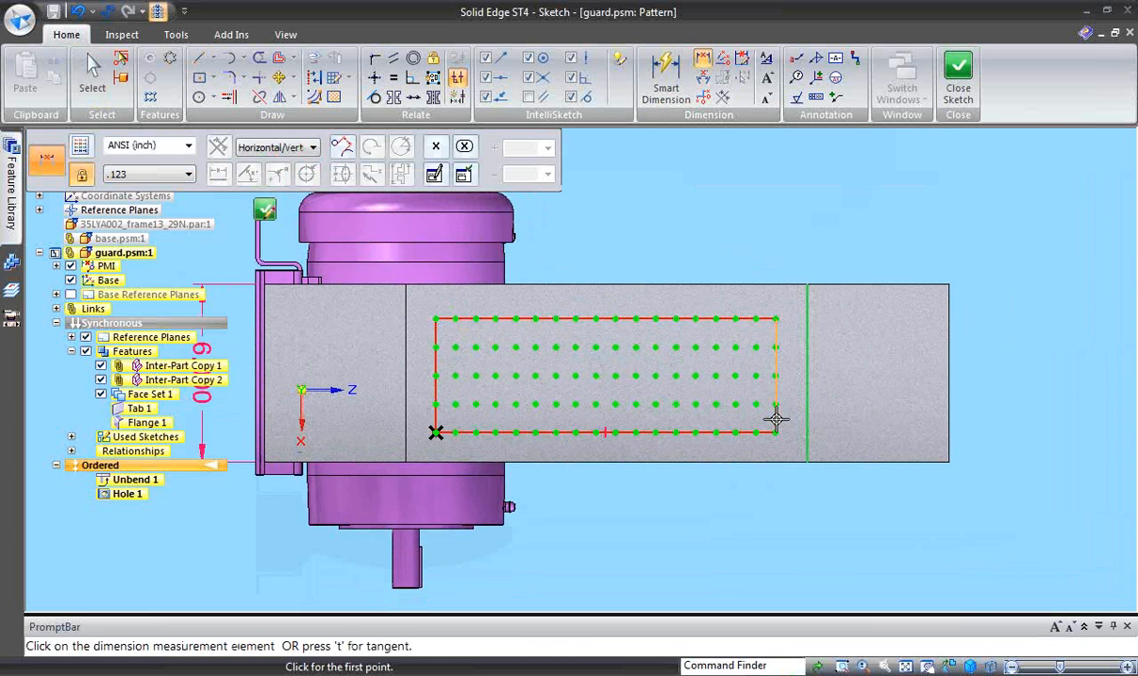
{"action": "left_click", "coordinate": [777, 416]}
{"action": "left_click", "coordinate": [791, 502]}
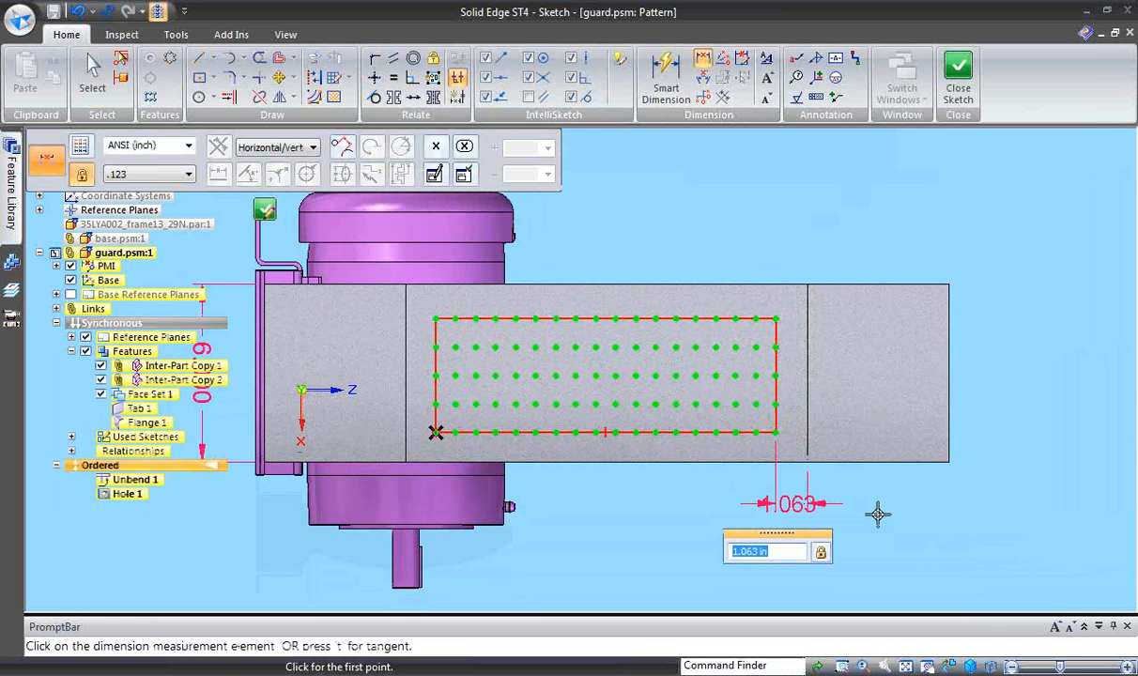
{"action": "type", "text": "1"}
{"action": "key", "text": "Return"}
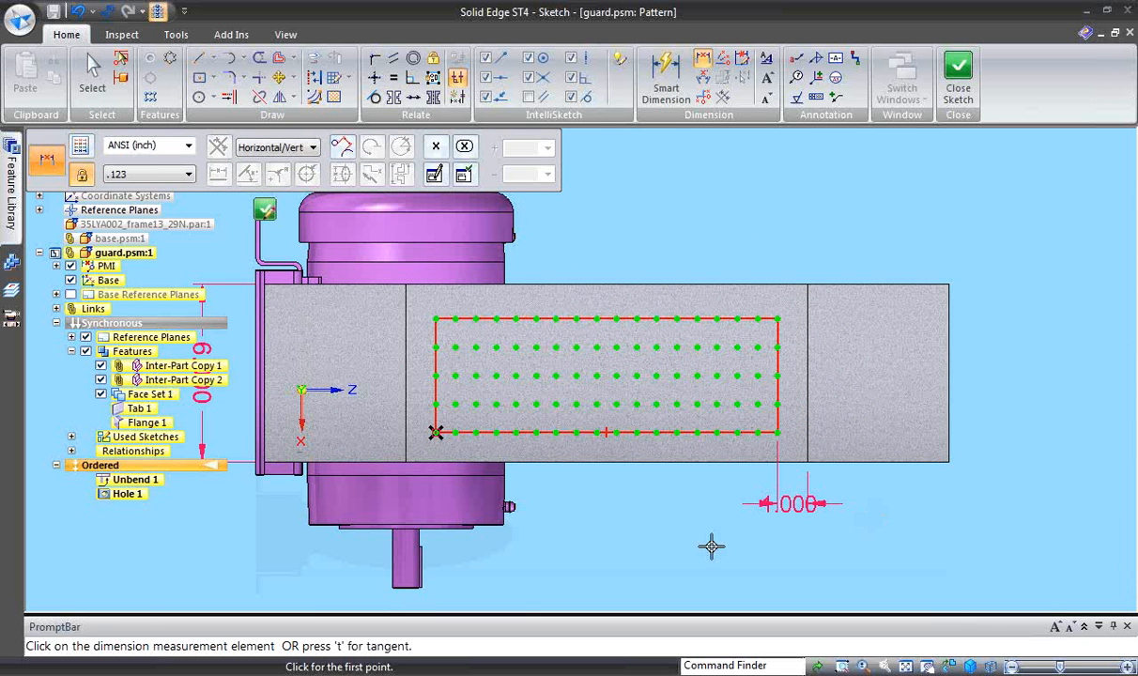
{"action": "scroll", "coordinate": [686, 546], "scroll_direction": "up", "scroll_amount": 2}
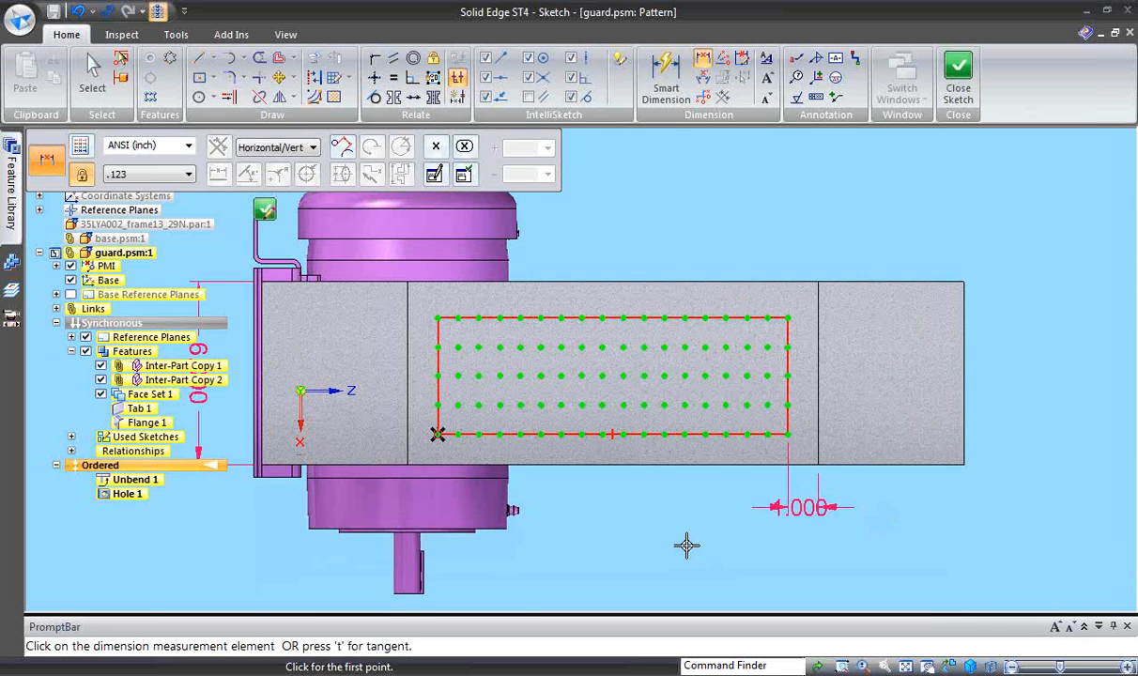
{"action": "middle_click_drag", "start_coordinate": [686, 546], "coordinate": [708, 554], "text": "shift"}
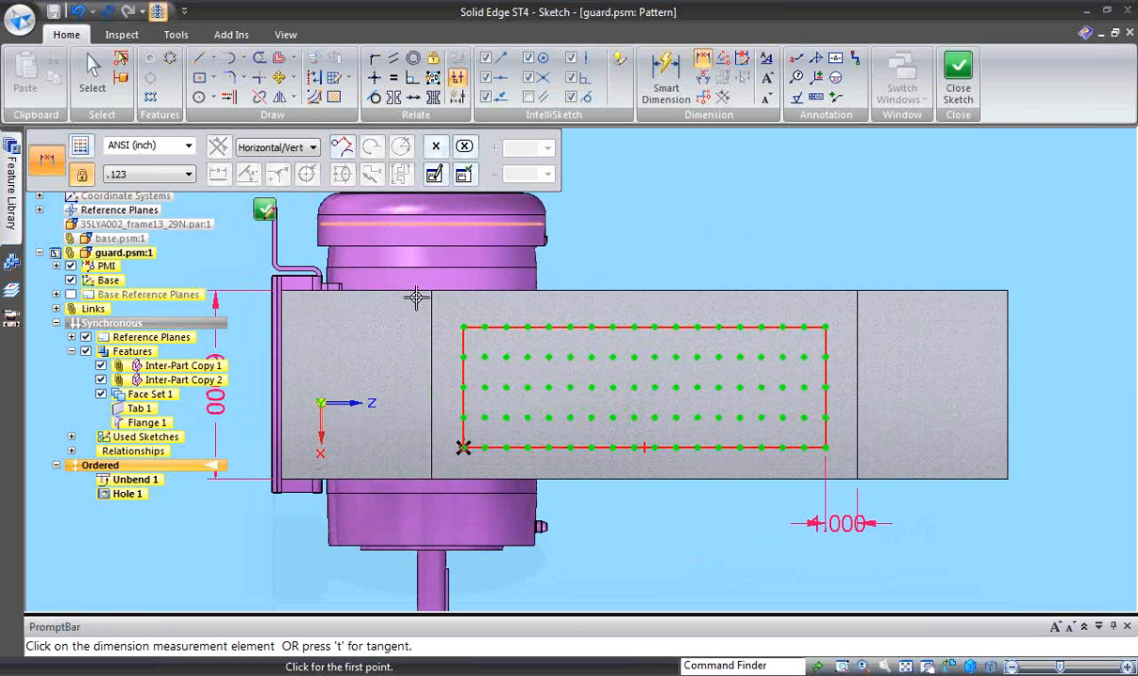
{"action": "key", "text": "Escape"}
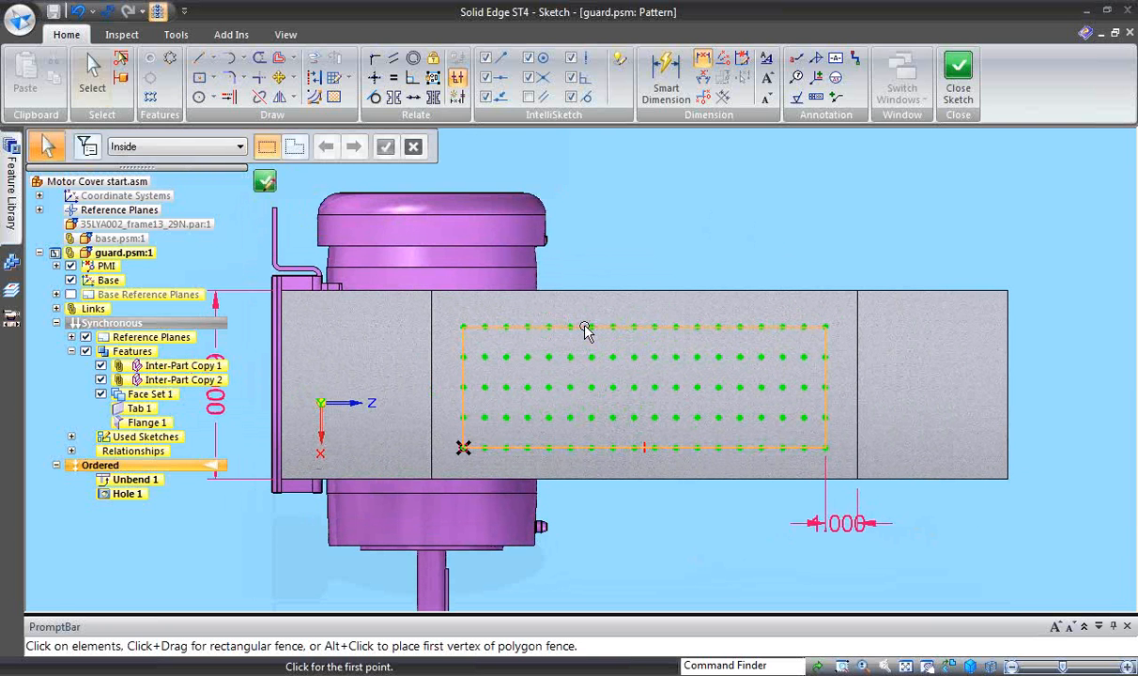
- Stagger the hole pattern by row with a 1/2 offset, excluding the last column, and complete the pattern feature
{"action": "left_click", "coordinate": [590, 328]}
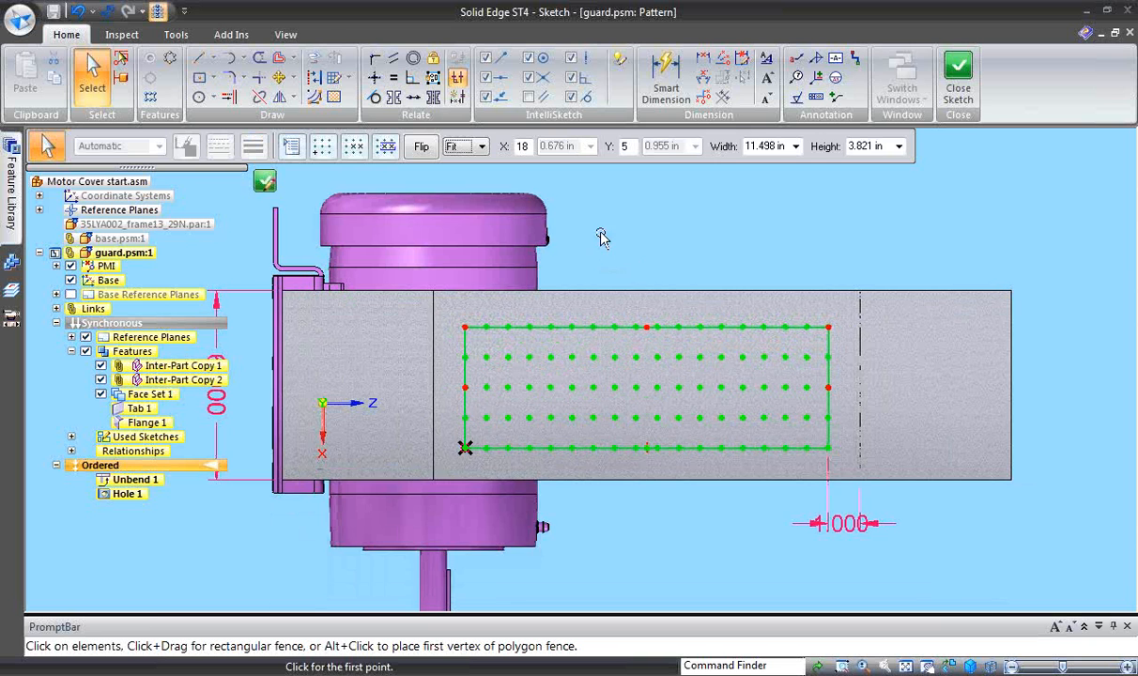
{"action": "left_click", "coordinate": [292, 148]}
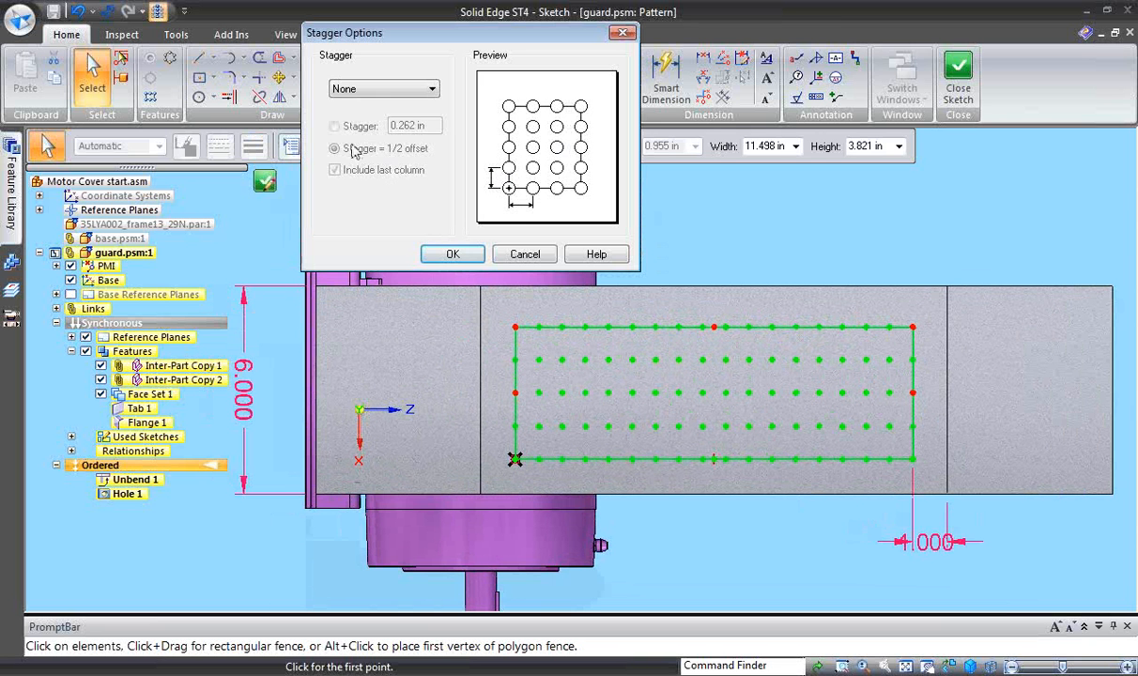
{"action": "left_click", "coordinate": [398, 89]}
{"action": "left_click", "coordinate": [387, 114]}
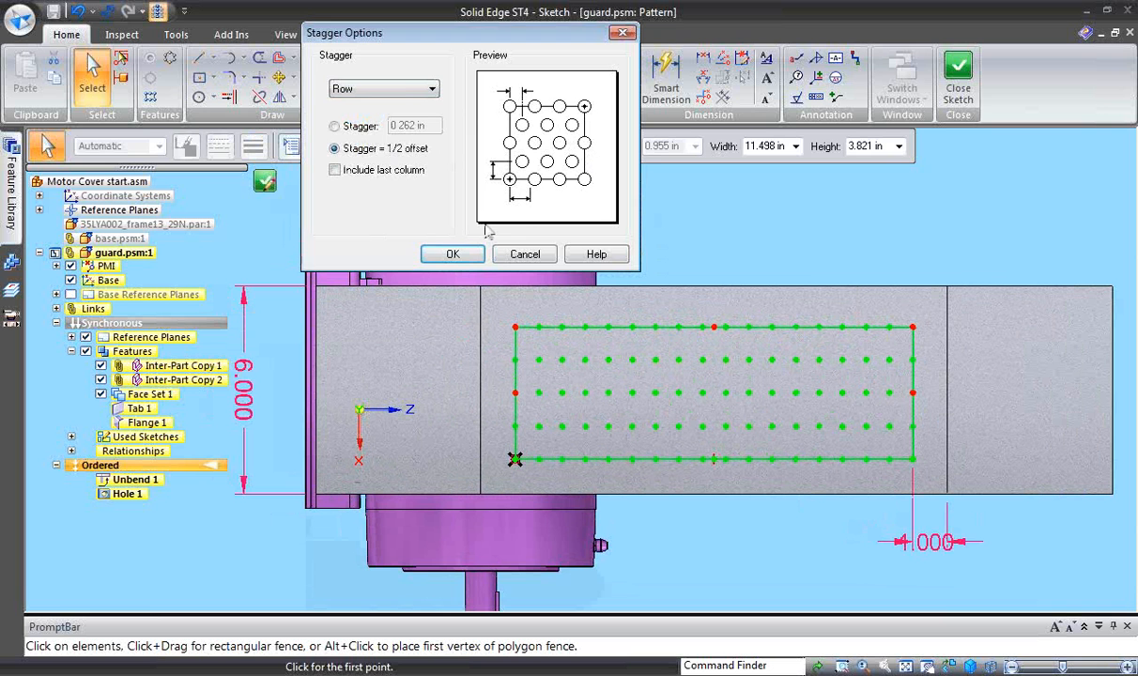
{"action": "left_click", "coordinate": [688, 244]}
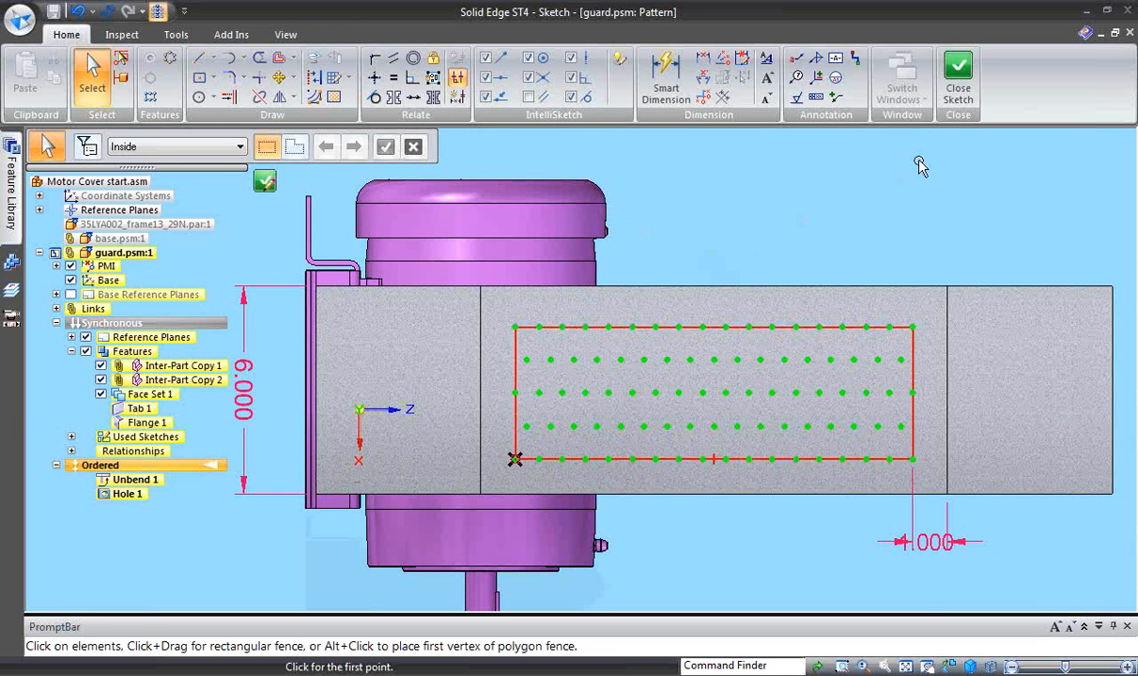
{"action": "left_click", "coordinate": [958, 75]}
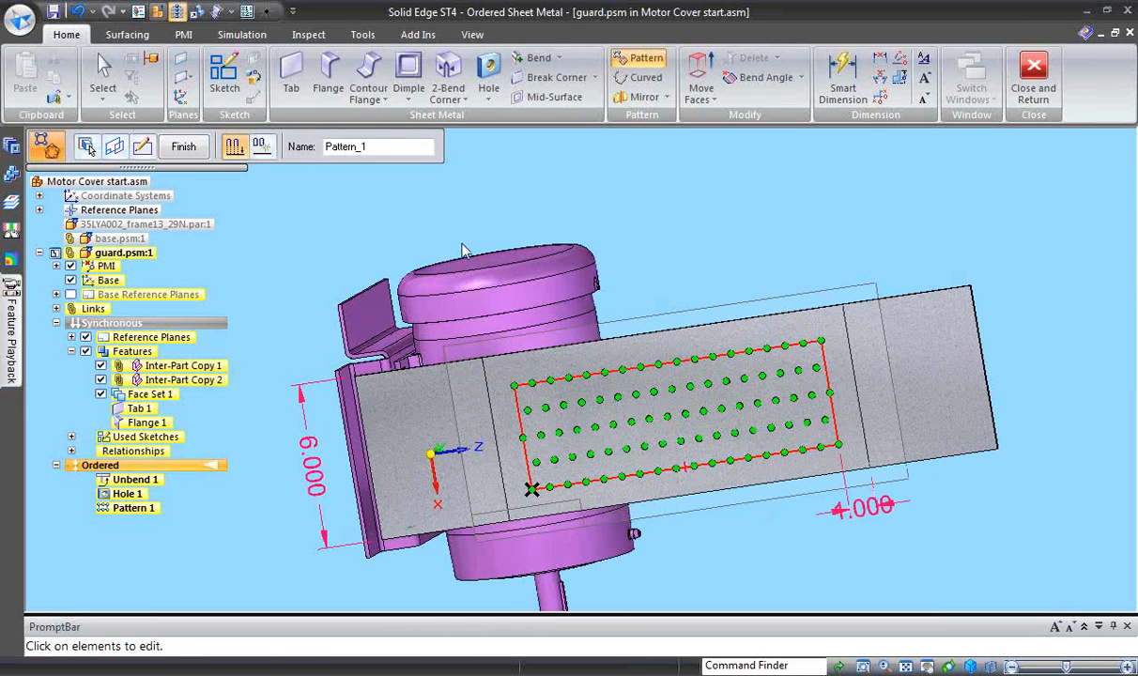
{"action": "left_click", "coordinate": [184, 147]}
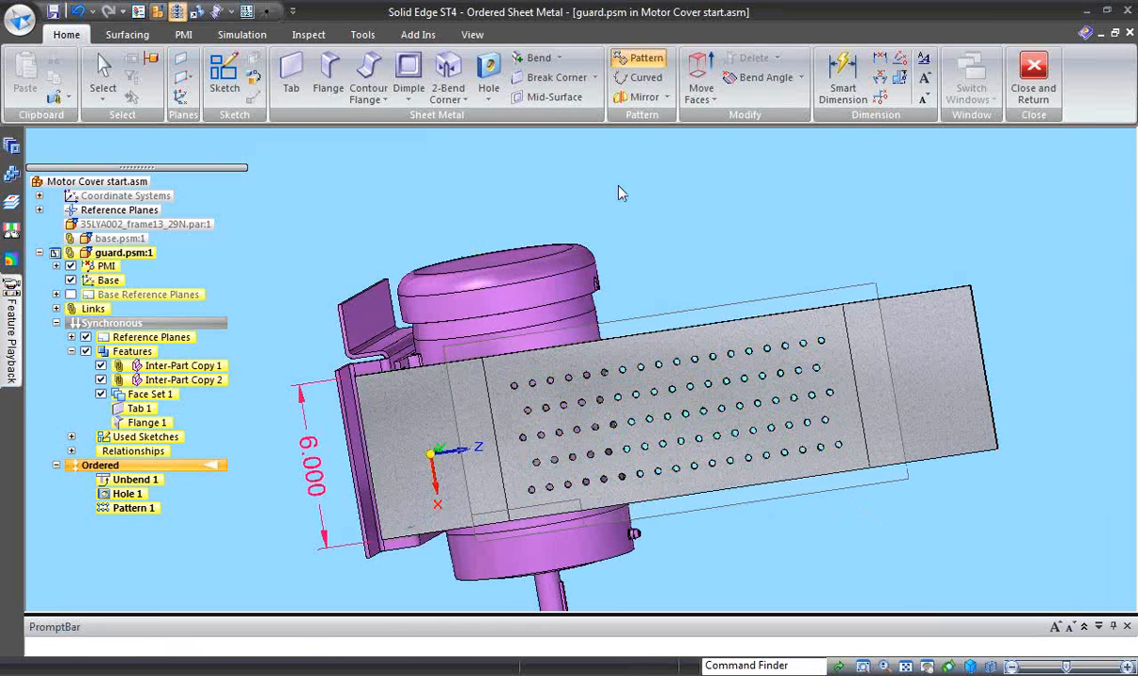
- Rebend the perforated middle section of the guard into its arch over the motor
{"action": "left_click", "coordinate": [558, 57]}
{"action": "left_click", "coordinate": [556, 117]}
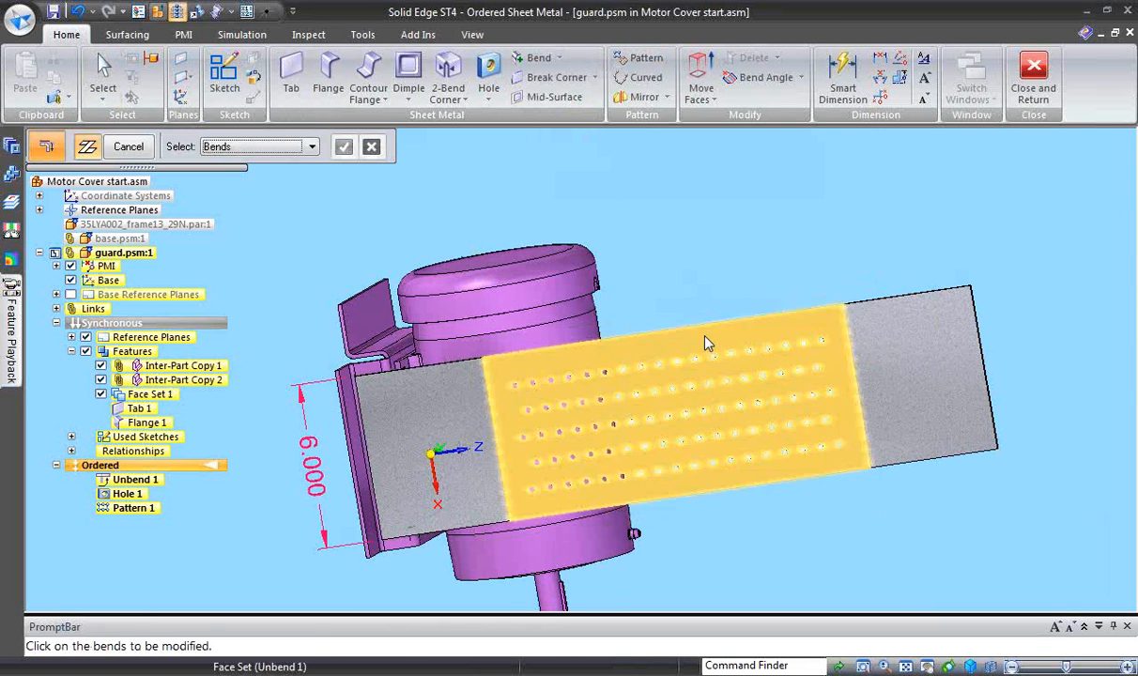
{"action": "left_click", "coordinate": [671, 316]}
{"action": "right_click", "coordinate": [661, 225]}
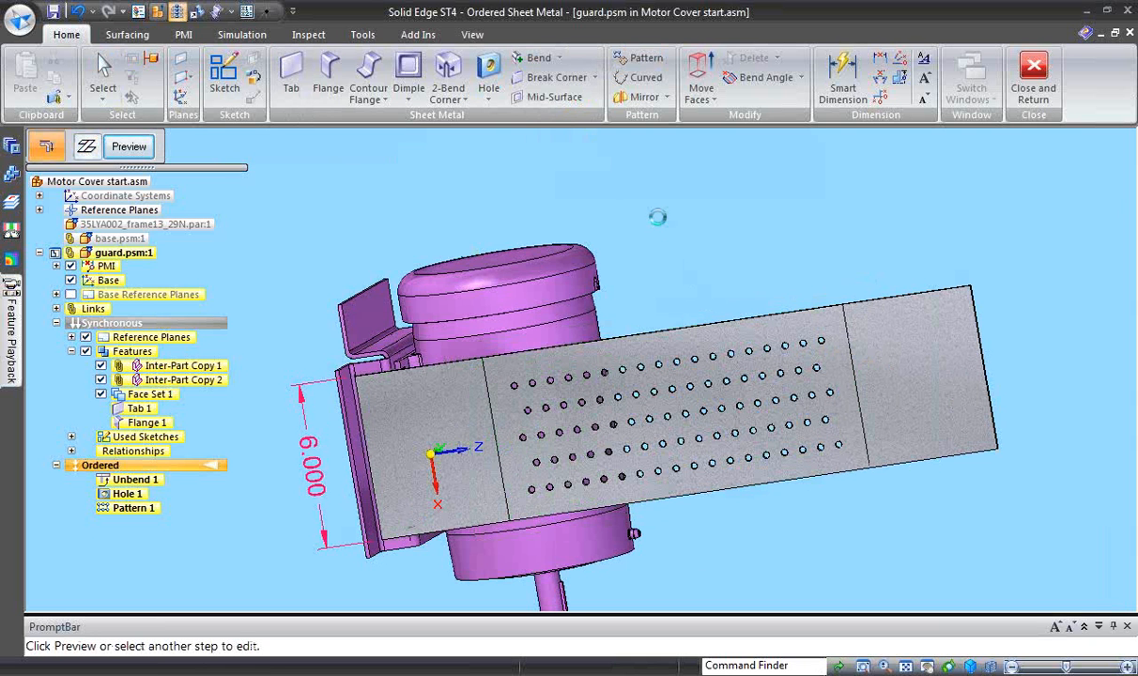
{"action": "right_click", "coordinate": [658, 218]}
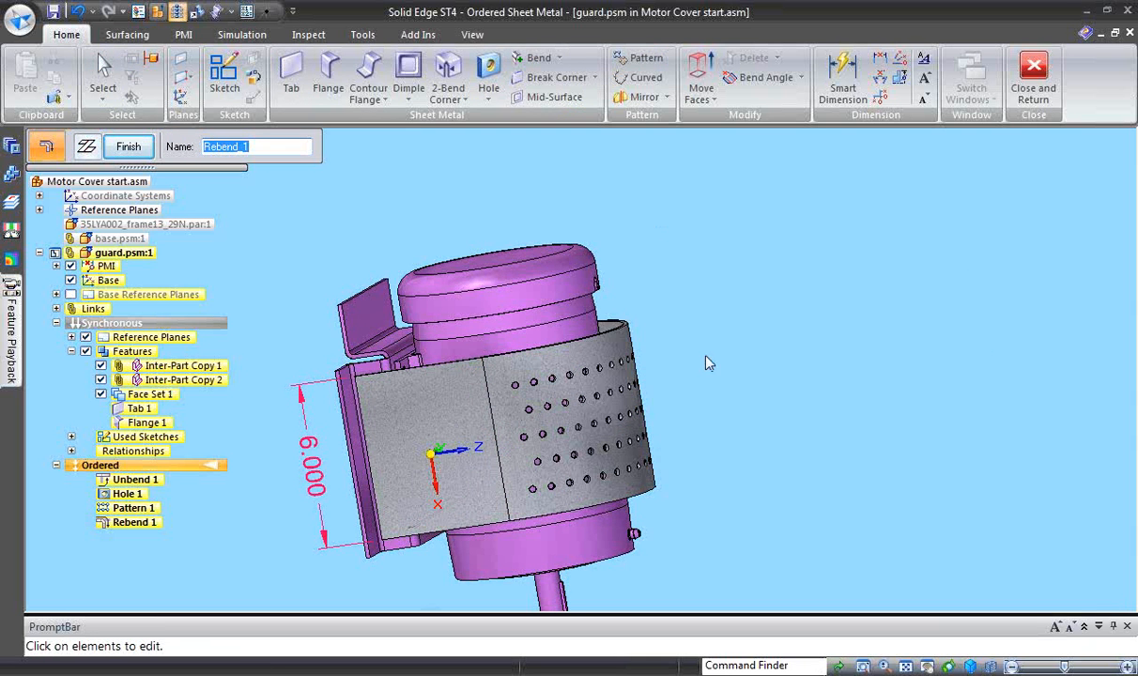
{"action": "middle_click_drag", "start_coordinate": [741, 472], "coordinate": [815, 445]}
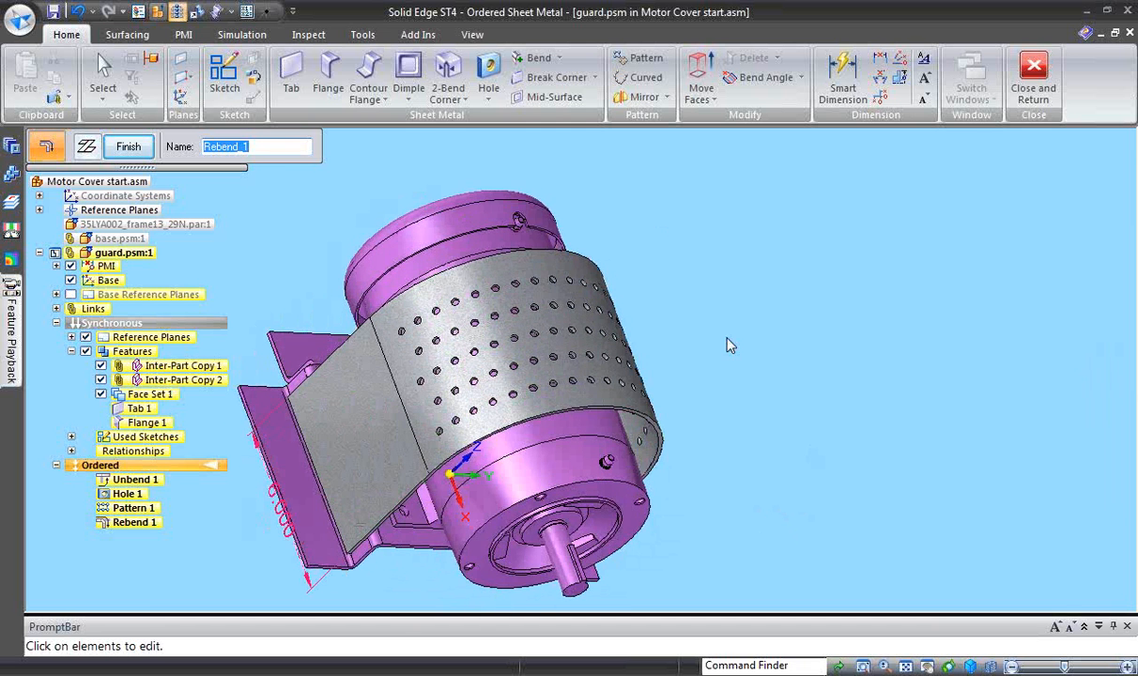
{"action": "right_click", "coordinate": [727, 341]}
- Start a Drawn Cutout on the guard's -Y side wall and sketch a circle about 1.7 in in diameter below the bend line
{"action": "middle_click_drag", "start_coordinate": [450, 568], "coordinate": [511, 122]}
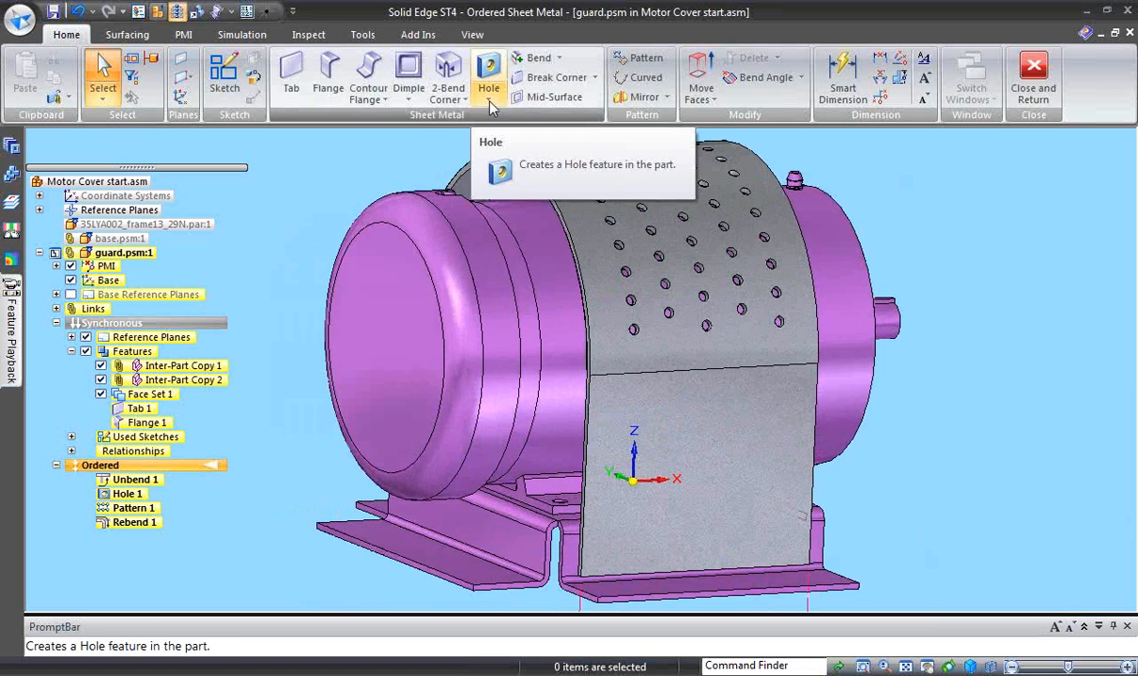
{"action": "left_click", "coordinate": [409, 99]}
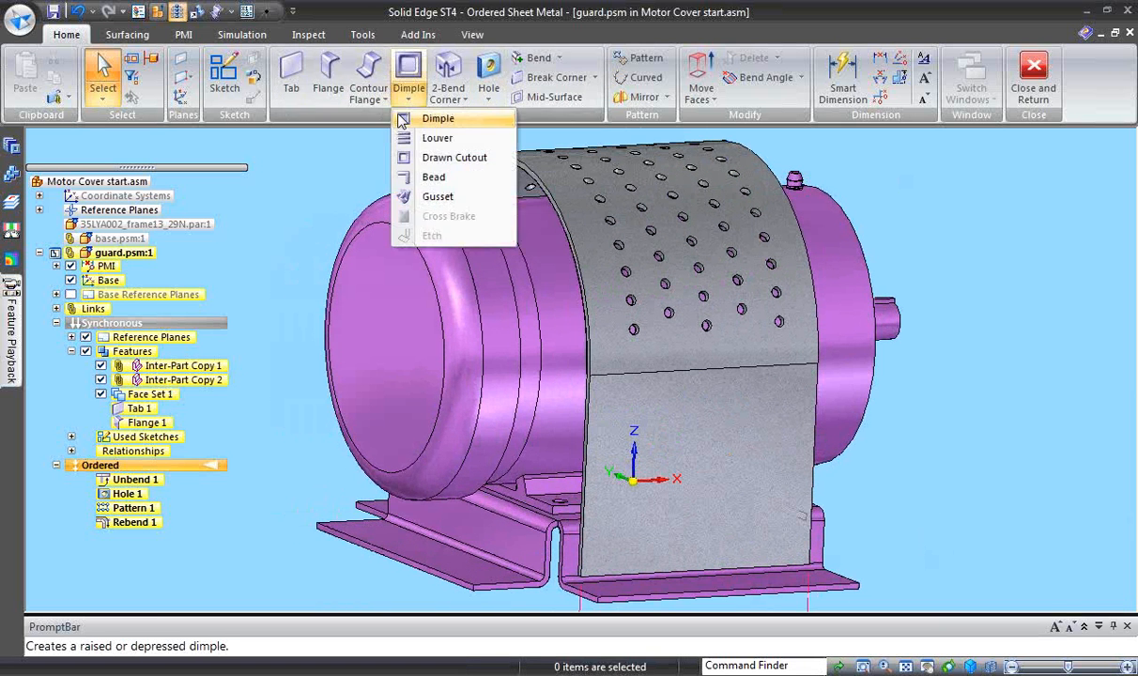
{"action": "left_click", "coordinate": [452, 157]}
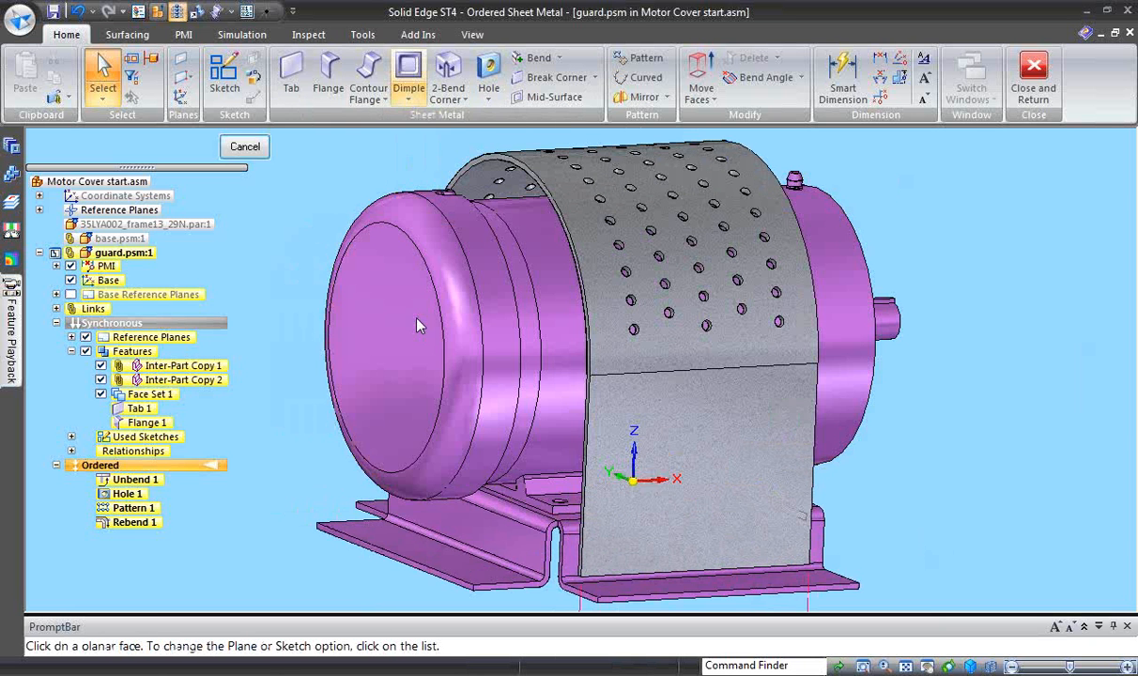
{"action": "left_click", "coordinate": [684, 503]}
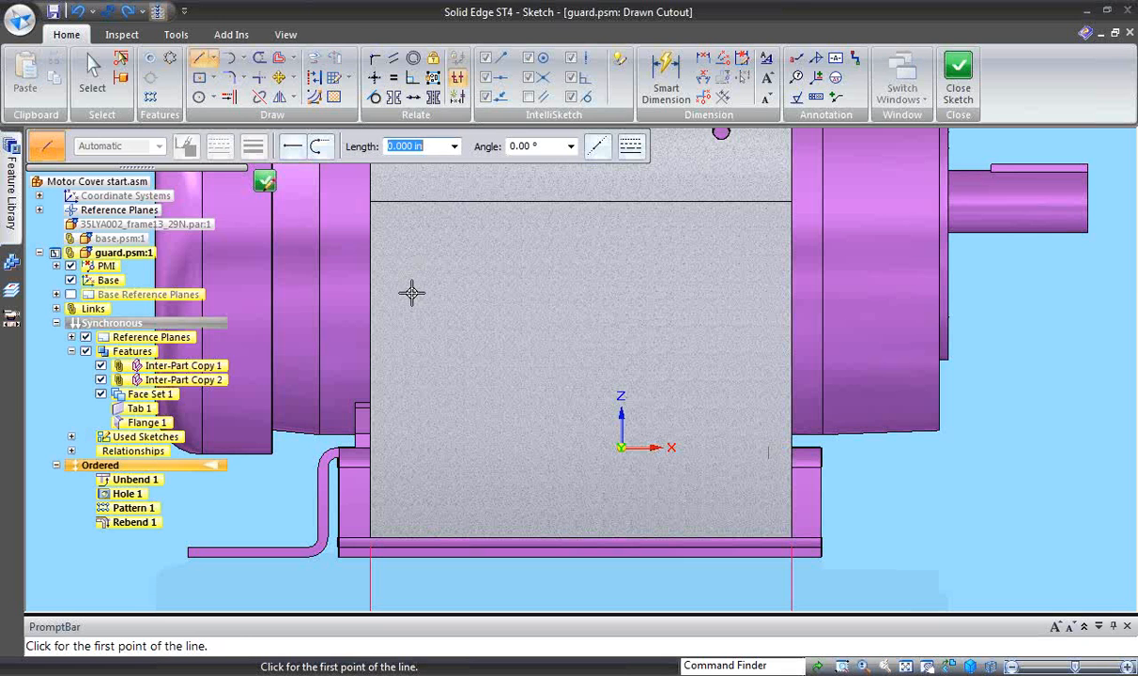
{"action": "left_click", "coordinate": [199, 97]}
{"action": "key", "text": "Tab"}
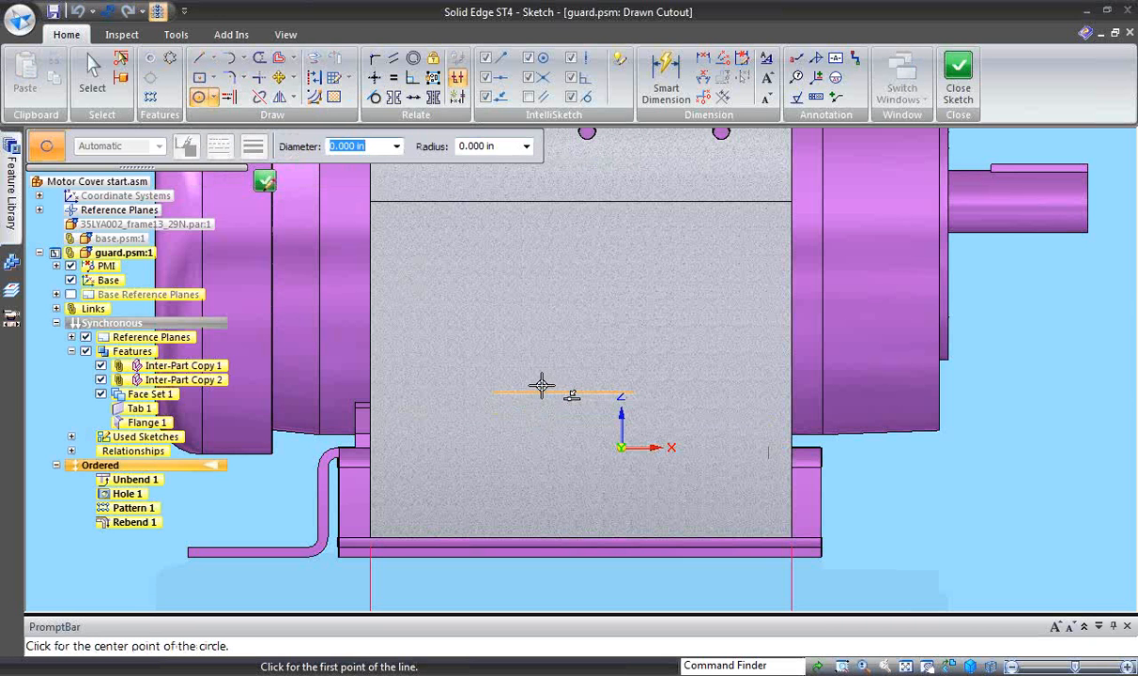
{"action": "left_click_drag", "start_coordinate": [549, 376], "coordinate": [594, 330]}
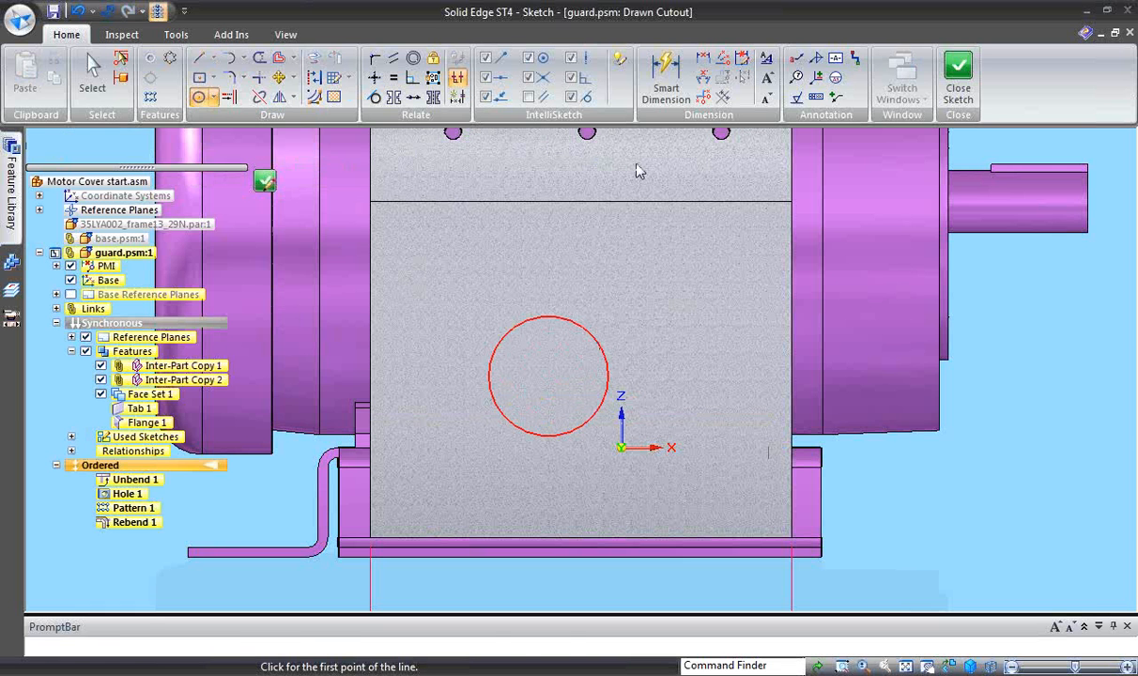
- Dimension the cutout circle and set its diameter to 1.5 in
{"action": "left_click", "coordinate": [665, 75]}
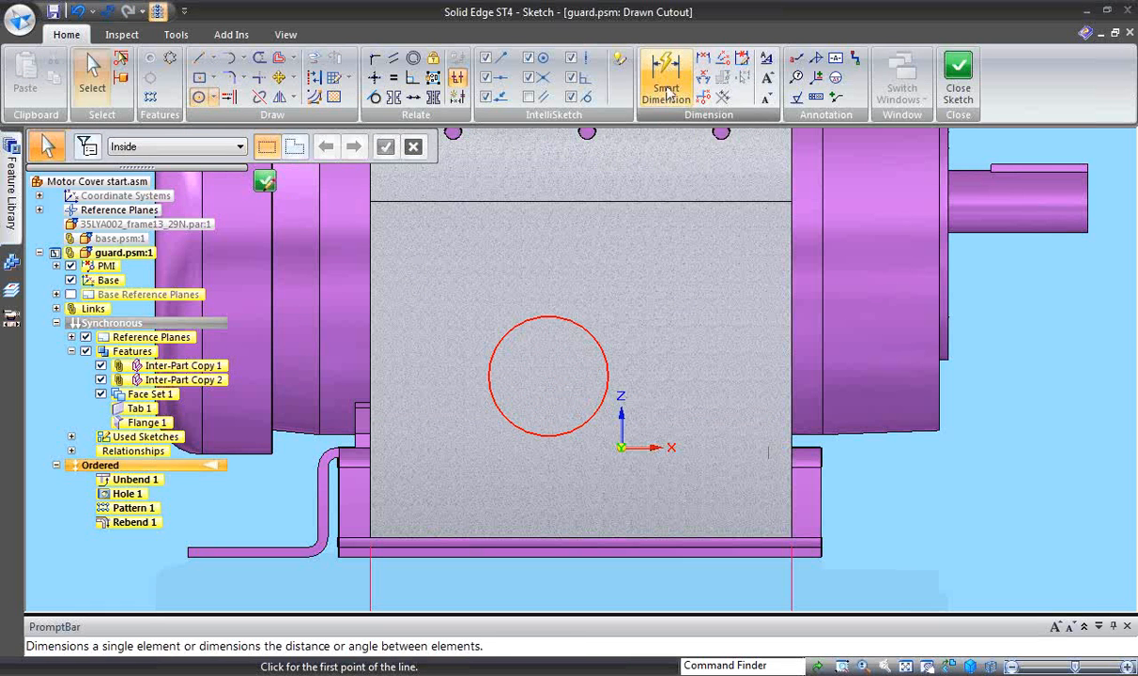
{"action": "left_click", "coordinate": [603, 355]}
{"action": "left_click", "coordinate": [655, 300]}
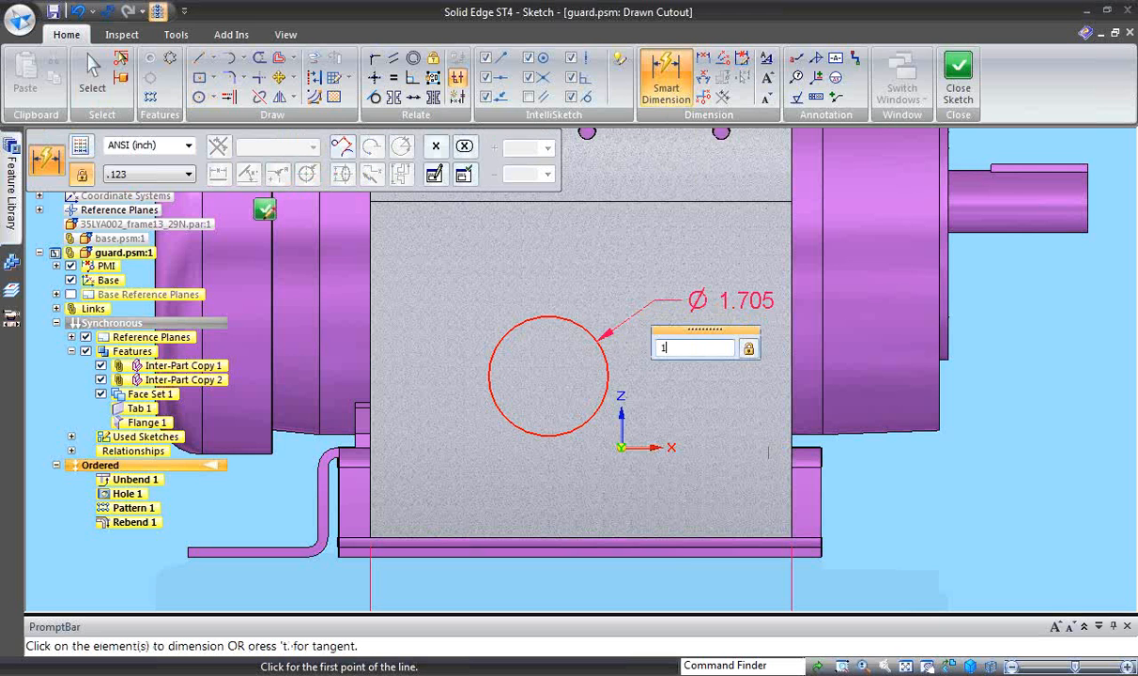
{"action": "type", "text": "1.5"}
{"action": "key", "text": "Return"}
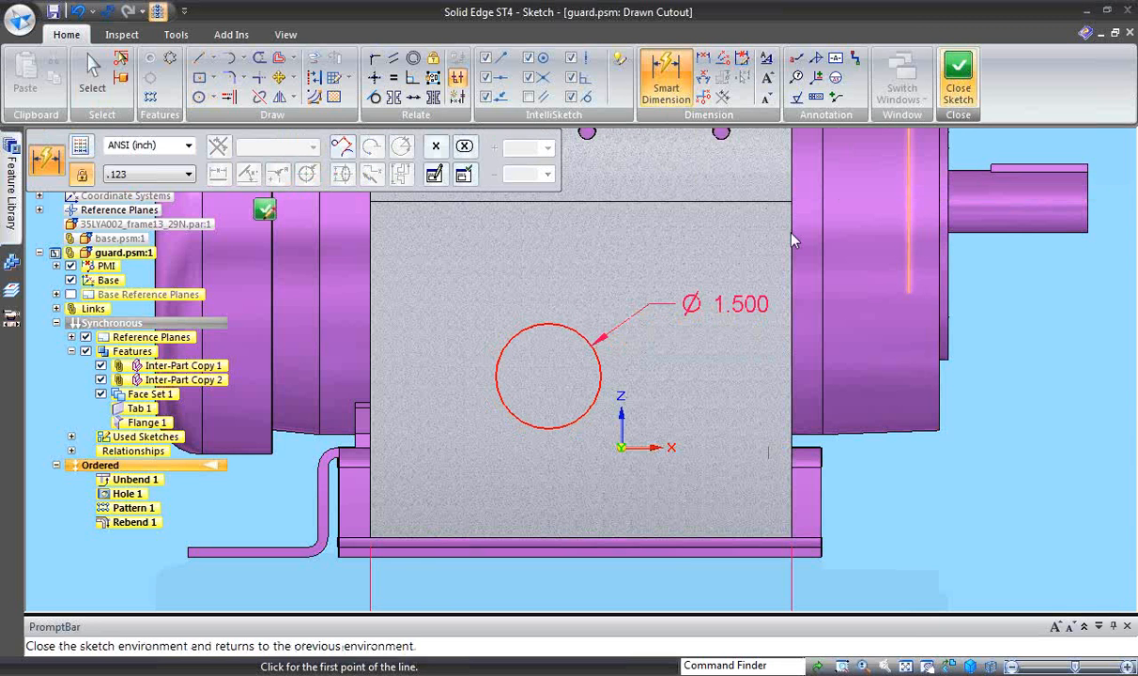
- Close the circle profile and form the drawn cutout 0.375 in deep, inward towards the motor
{"action": "left_click", "coordinate": [957, 75]}
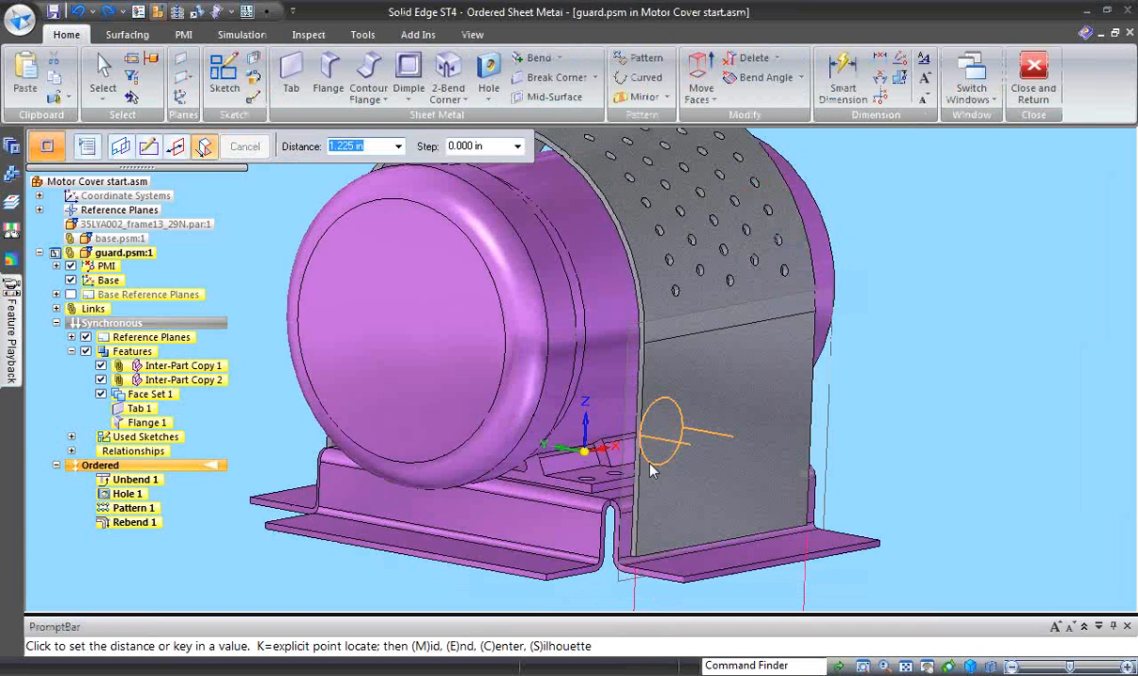
{"action": "type", "text": ".375"}
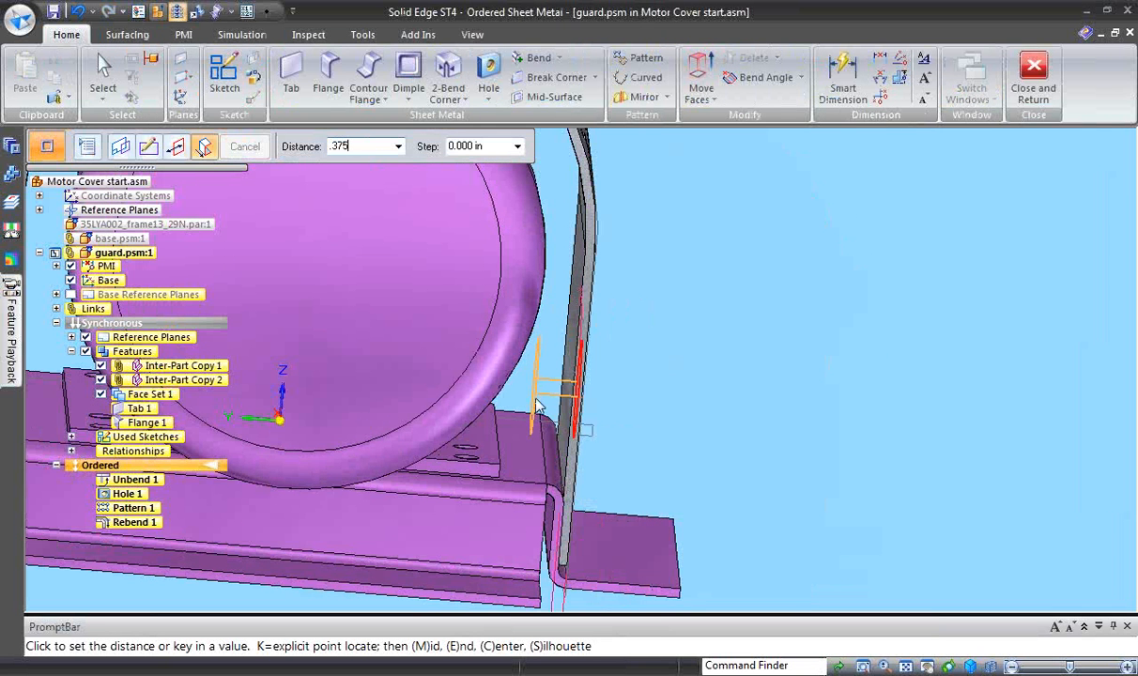
{"action": "key", "text": "Return"}
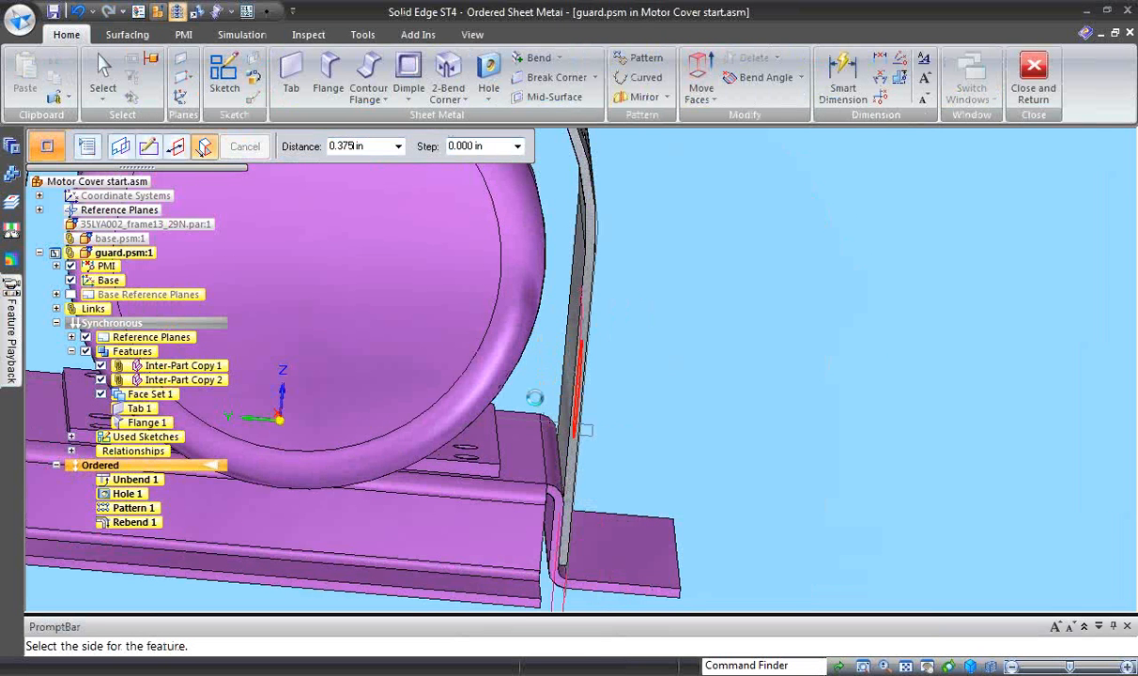
{"action": "left_click", "coordinate": [533, 404]}
{"action": "key", "text": "Escape"}
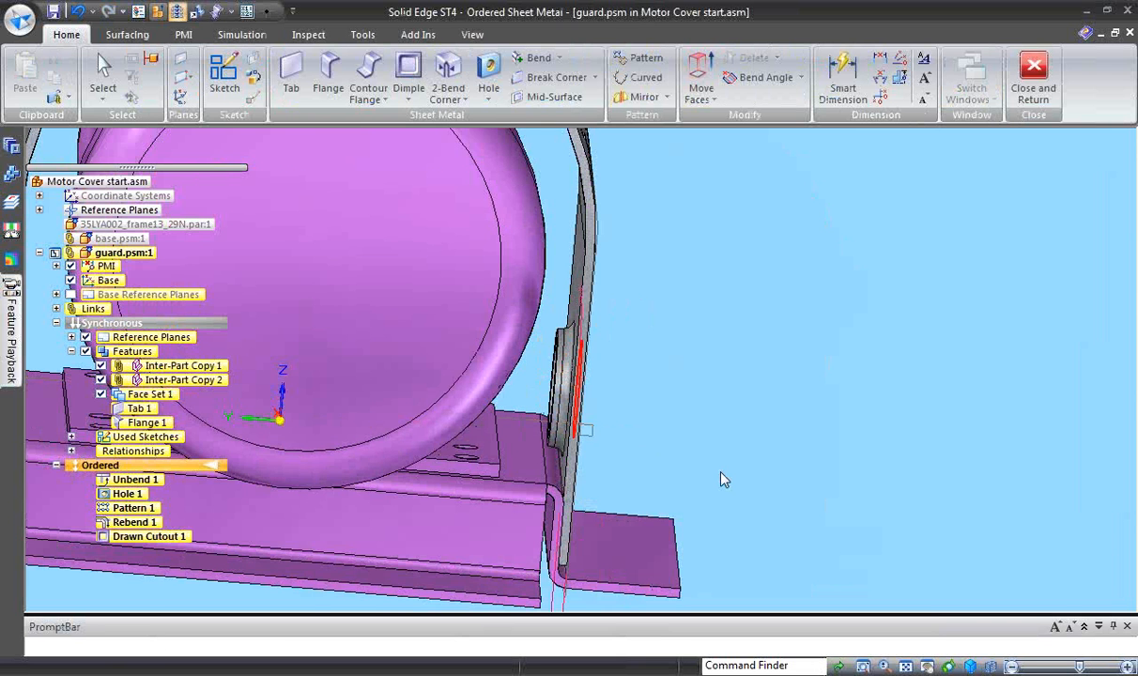
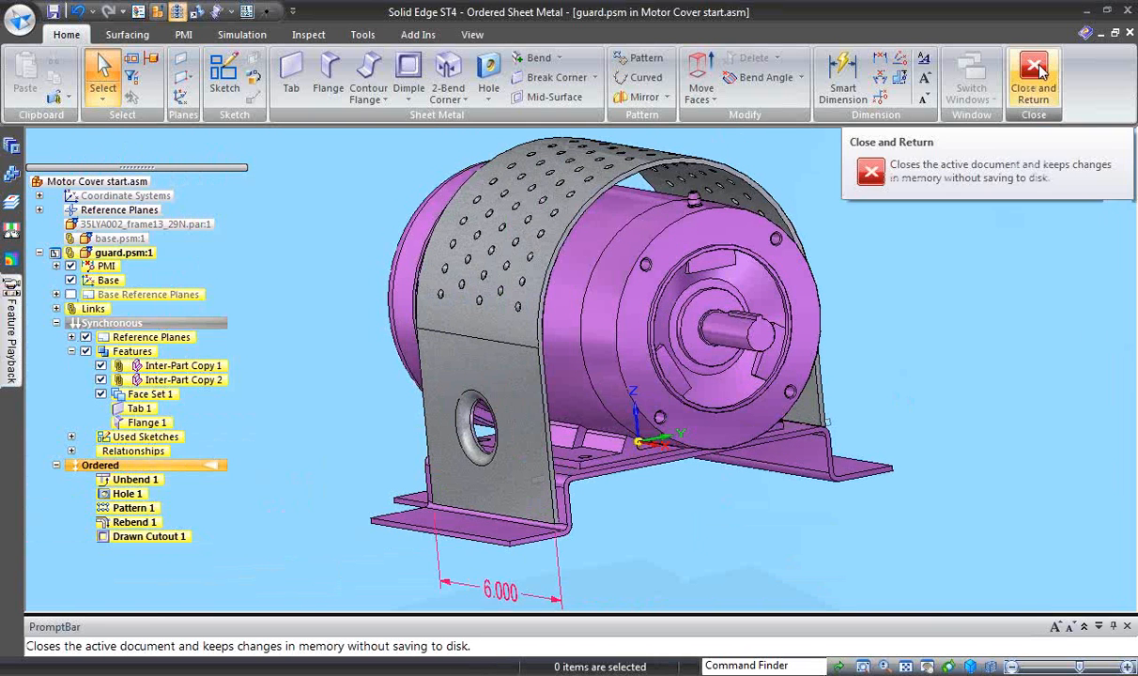
- Return from the guard to the assembly and open the base part for editing in place
{"action": "left_click", "coordinate": [1032, 76]}
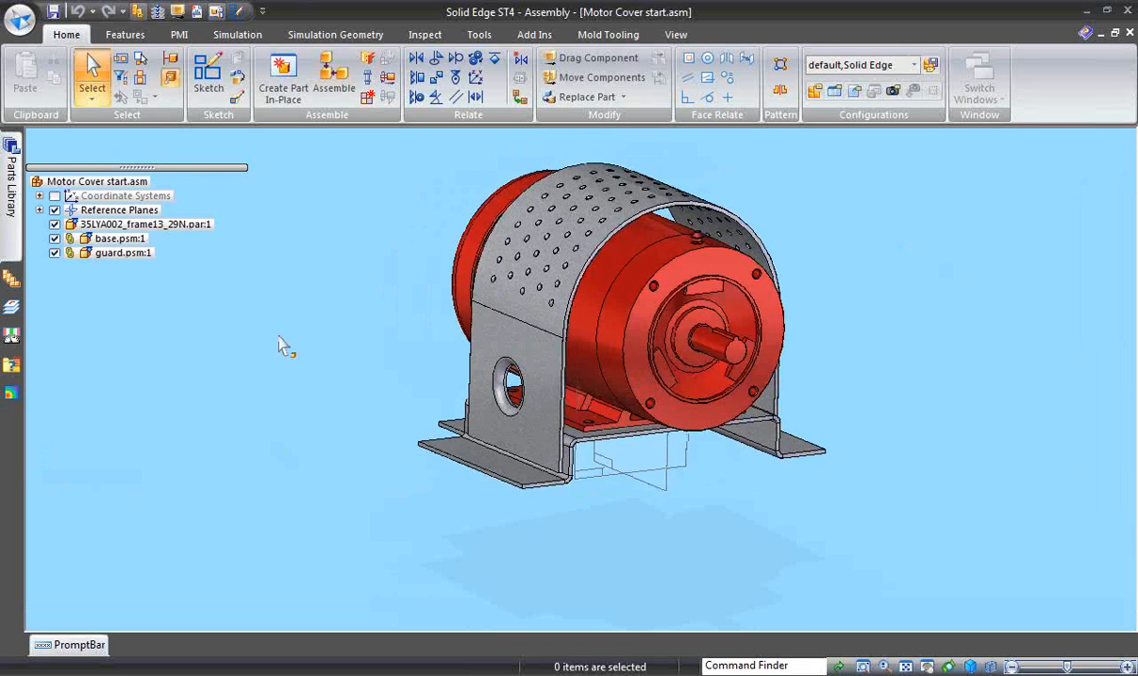
{"action": "left_click", "coordinate": [440, 461]}
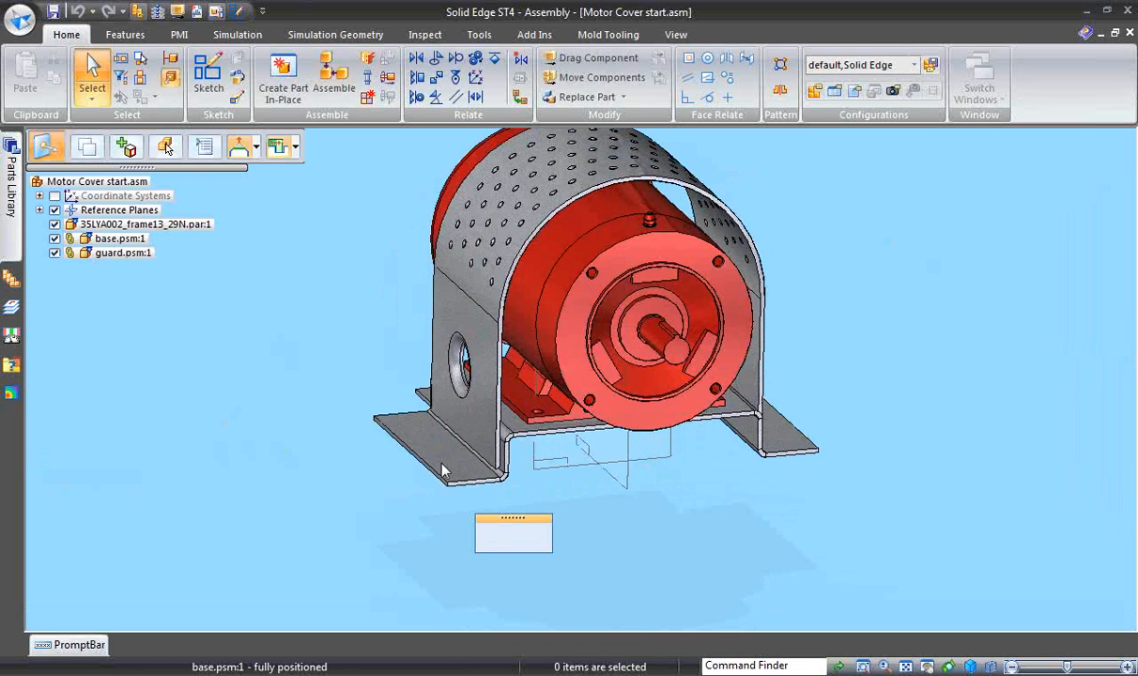
{"action": "left_click", "coordinate": [535, 543]}
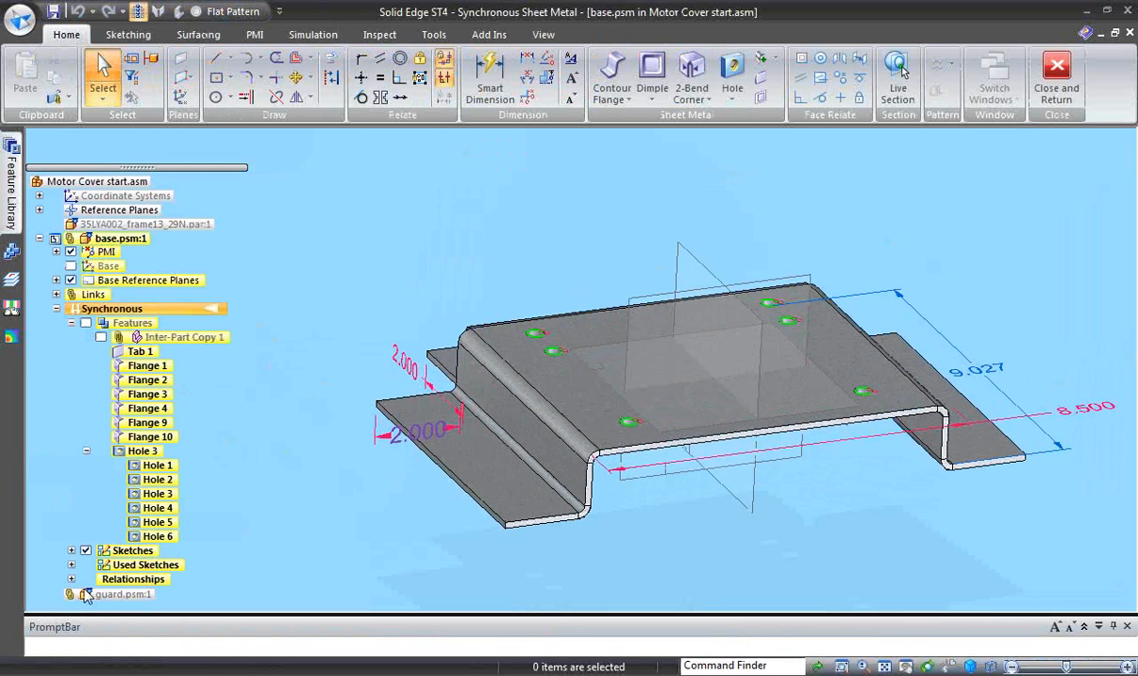
- Hide the base part's sketches, base reference planes and PMI dimensions
{"action": "left_click", "coordinate": [85, 550]}
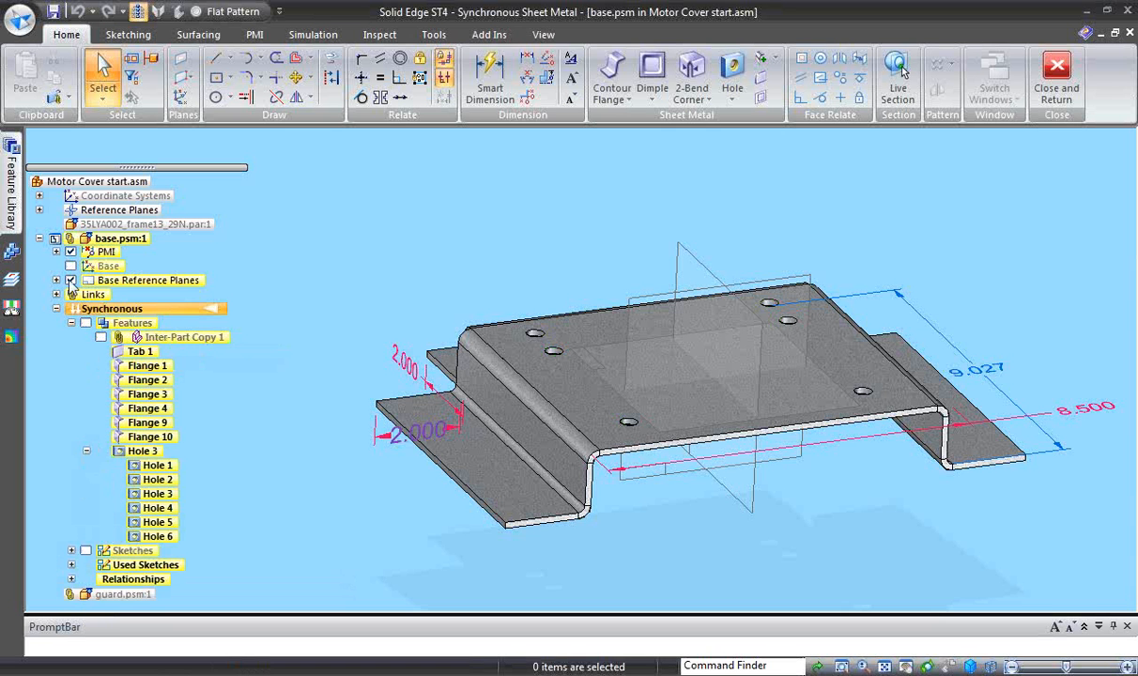
{"action": "left_click", "coordinate": [70, 279]}
{"action": "left_click", "coordinate": [70, 251]}
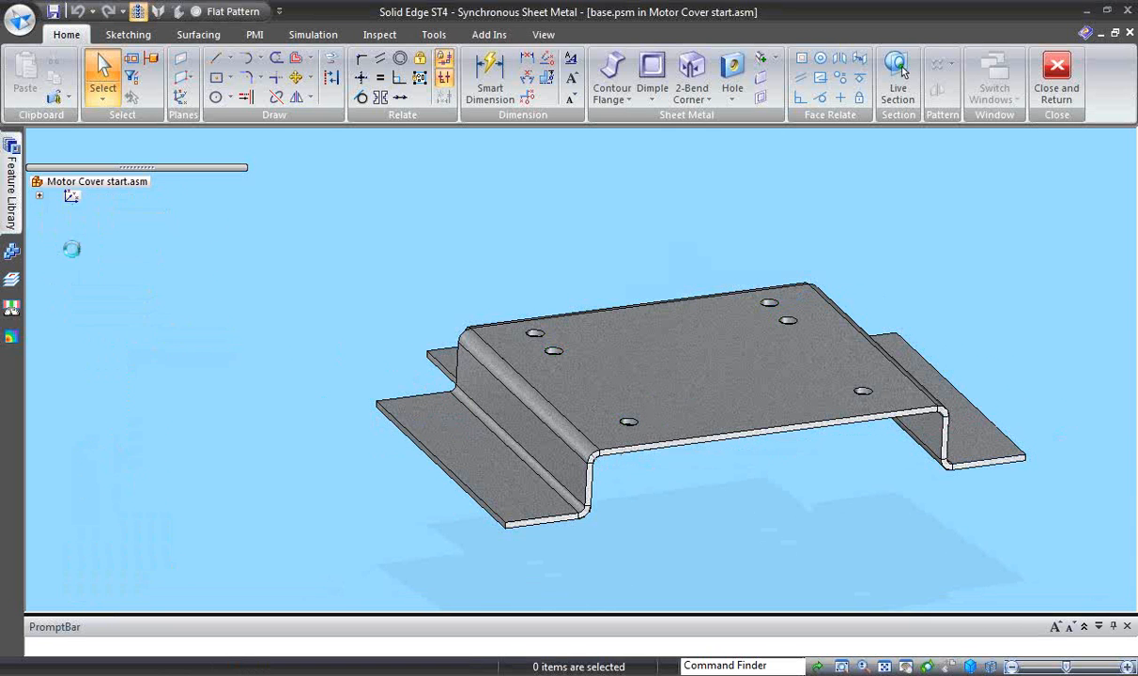
{"action": "middle_click_drag", "start_coordinate": [301, 290], "coordinate": [345, 234]}
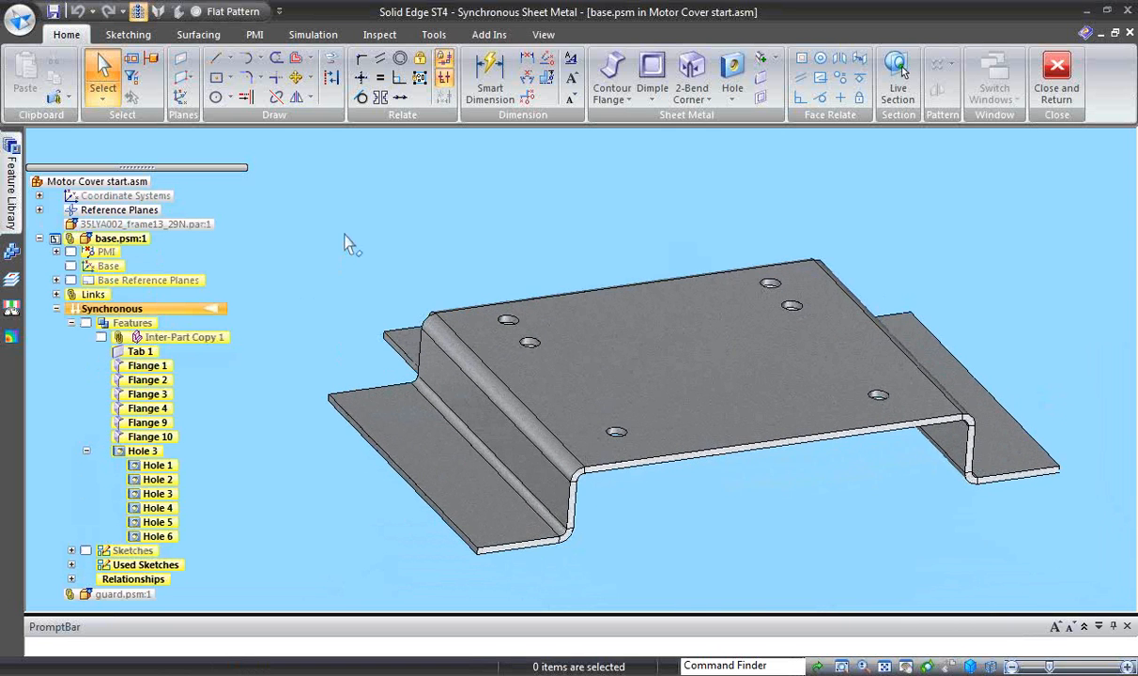
- Create the base's flat pattern with its top face oriented upward and that face's long front edge defining the x-axis and origin
{"action": "left_click", "coordinate": [435, 37]}
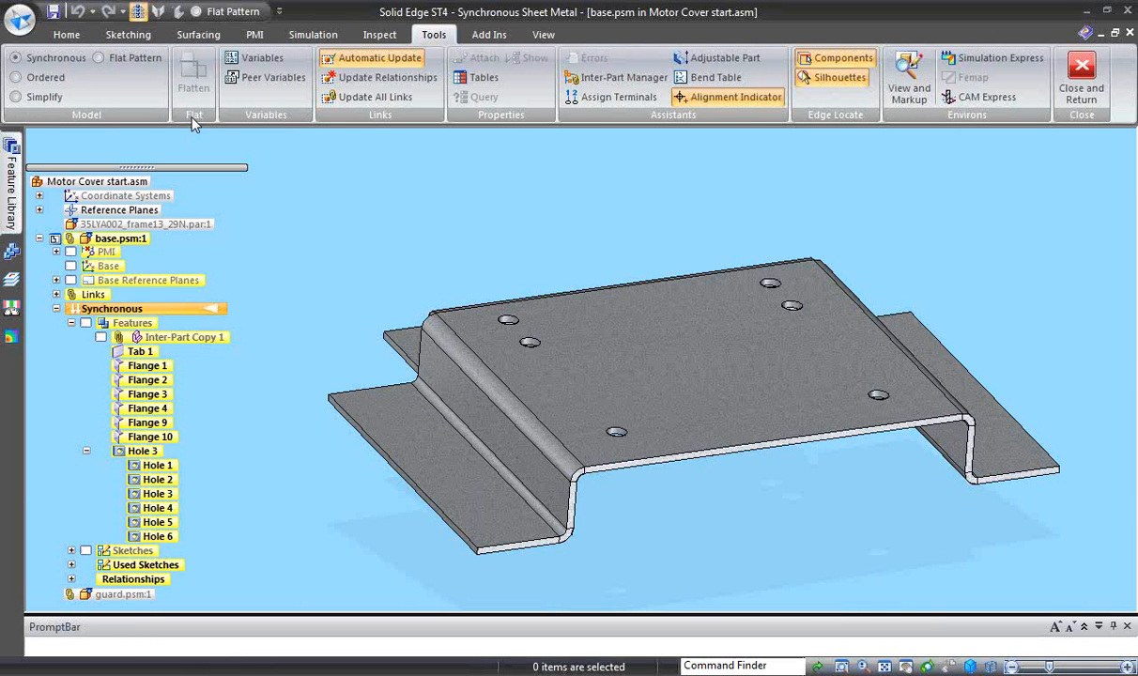
{"action": "left_click", "coordinate": [139, 59]}
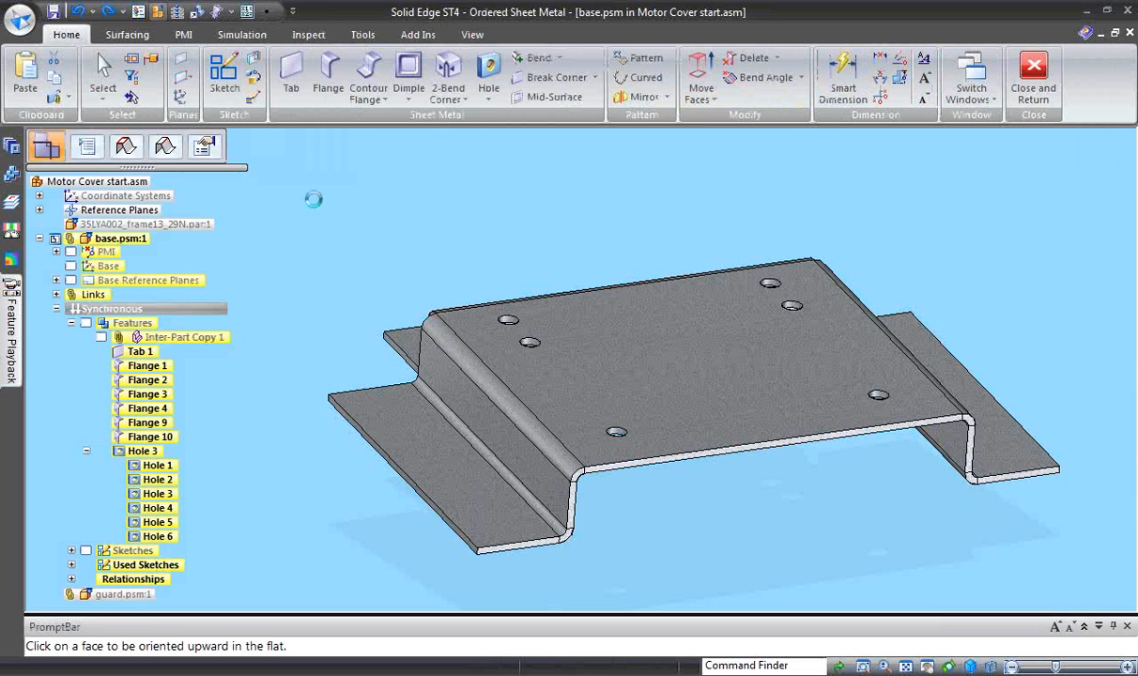
{"action": "left_click", "coordinate": [619, 419]}
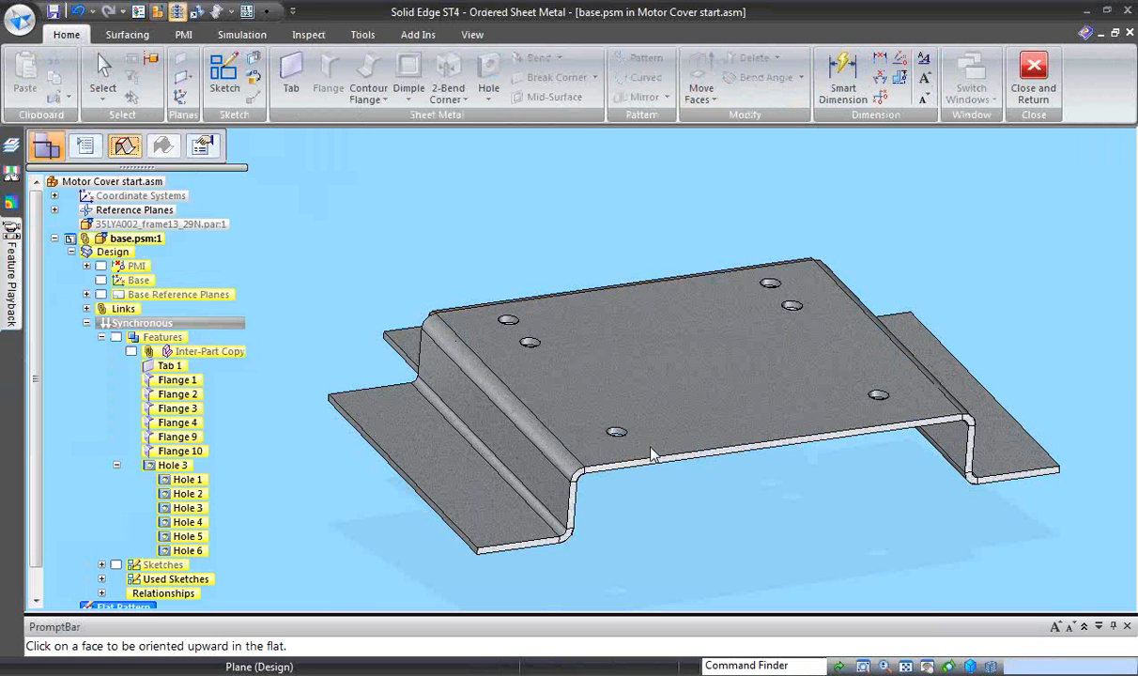
{"action": "left_click", "coordinate": [595, 469]}
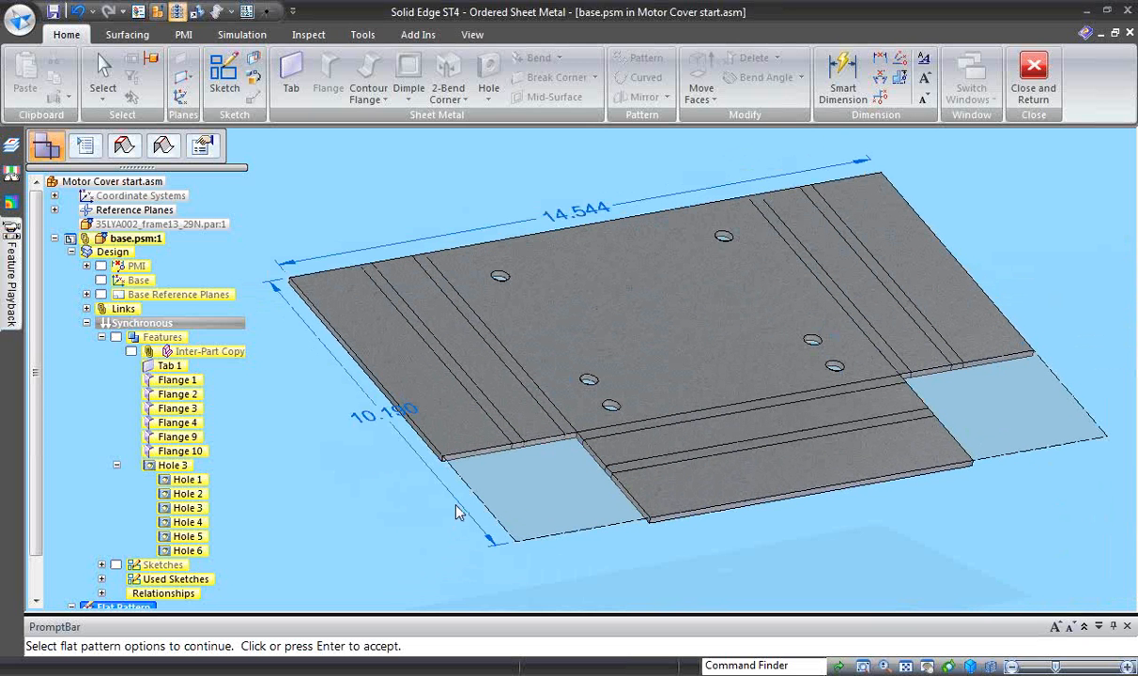
{"action": "left_click", "coordinate": [457, 510]}
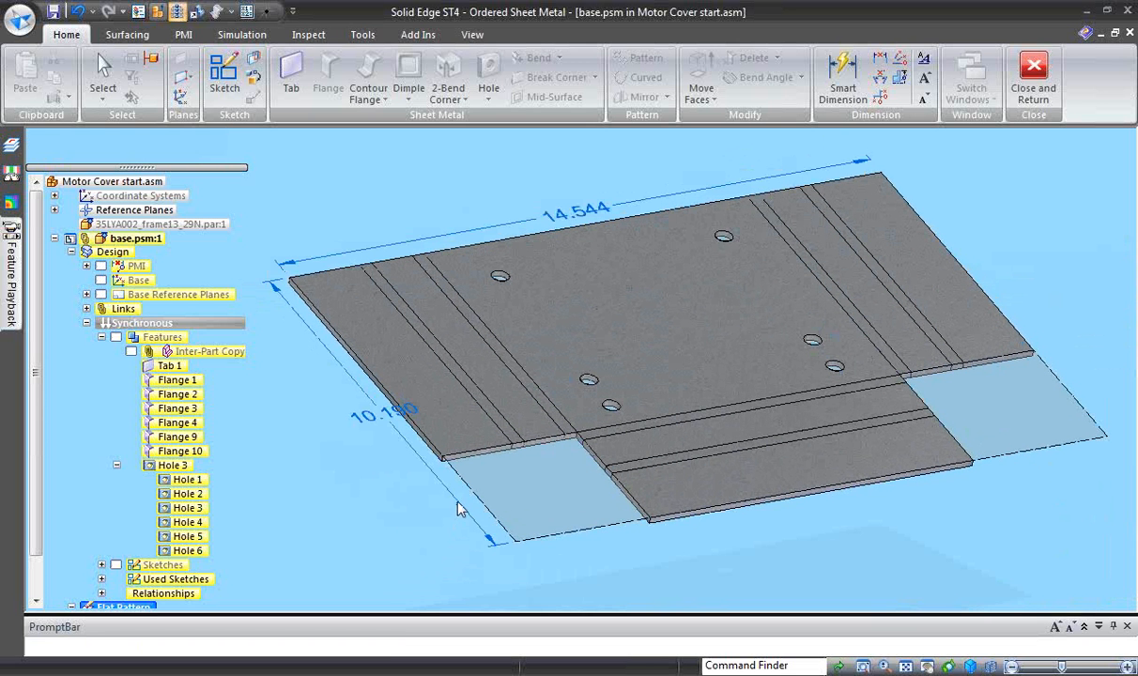
- Move the shorter overall dimension of the base's flat pattern farther away from the sheet edge
{"action": "left_click", "coordinate": [395, 434]}
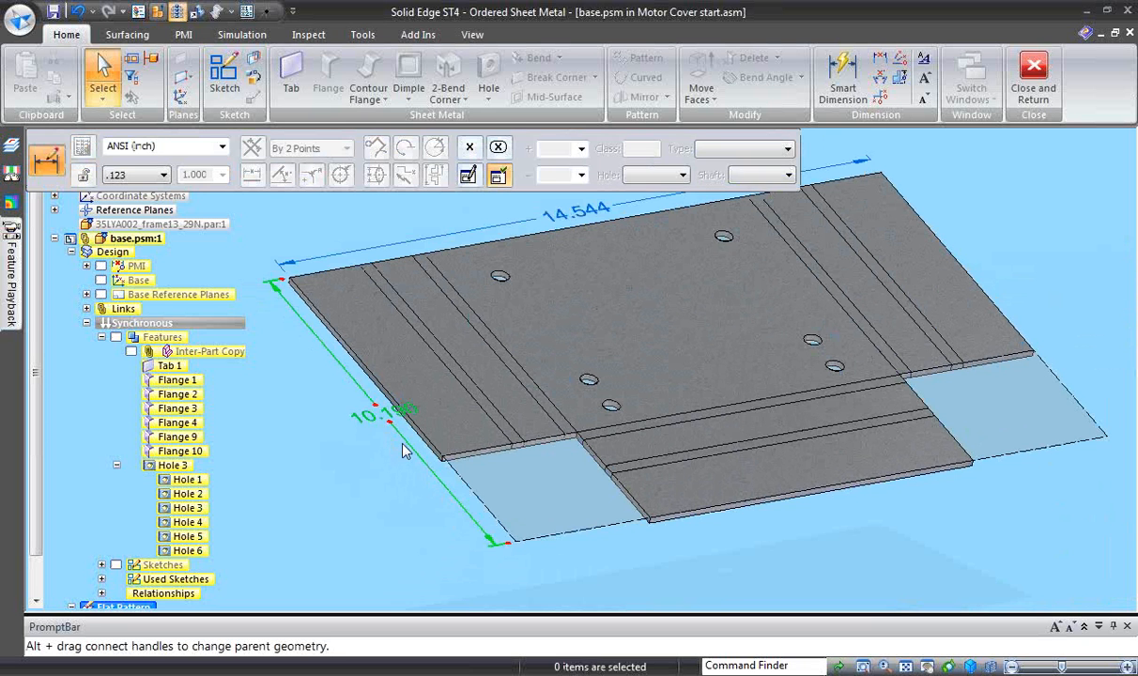
{"action": "left_click_drag", "start_coordinate": [373, 457], "coordinate": [357, 467]}
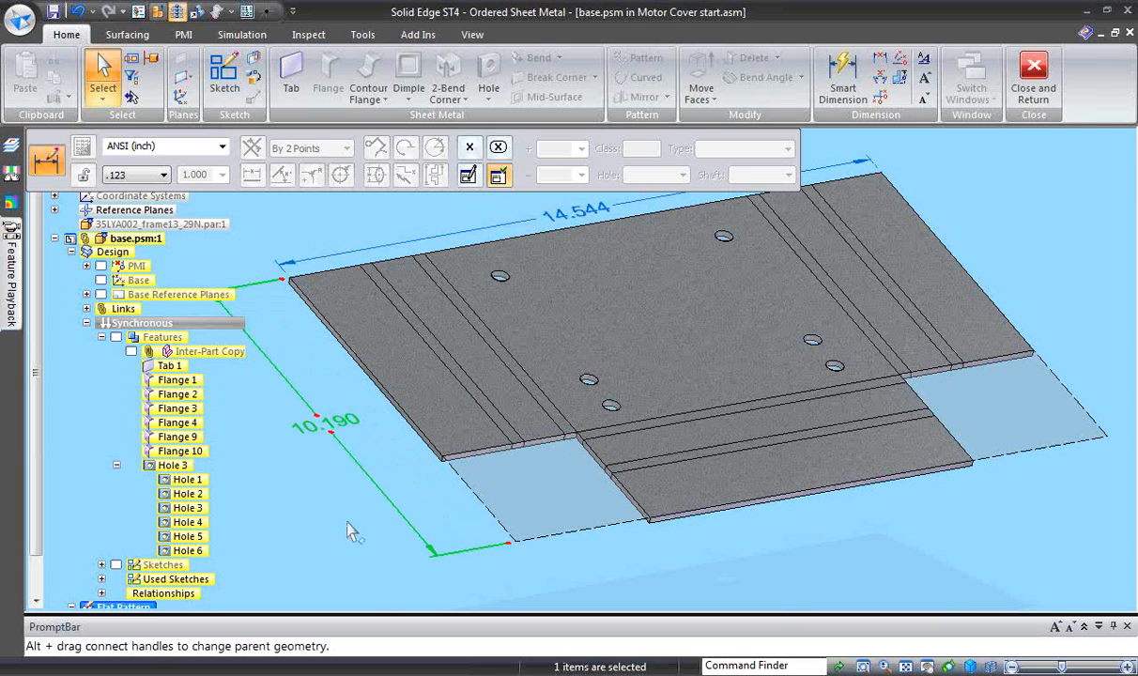
{"action": "left_click", "coordinate": [330, 532]}
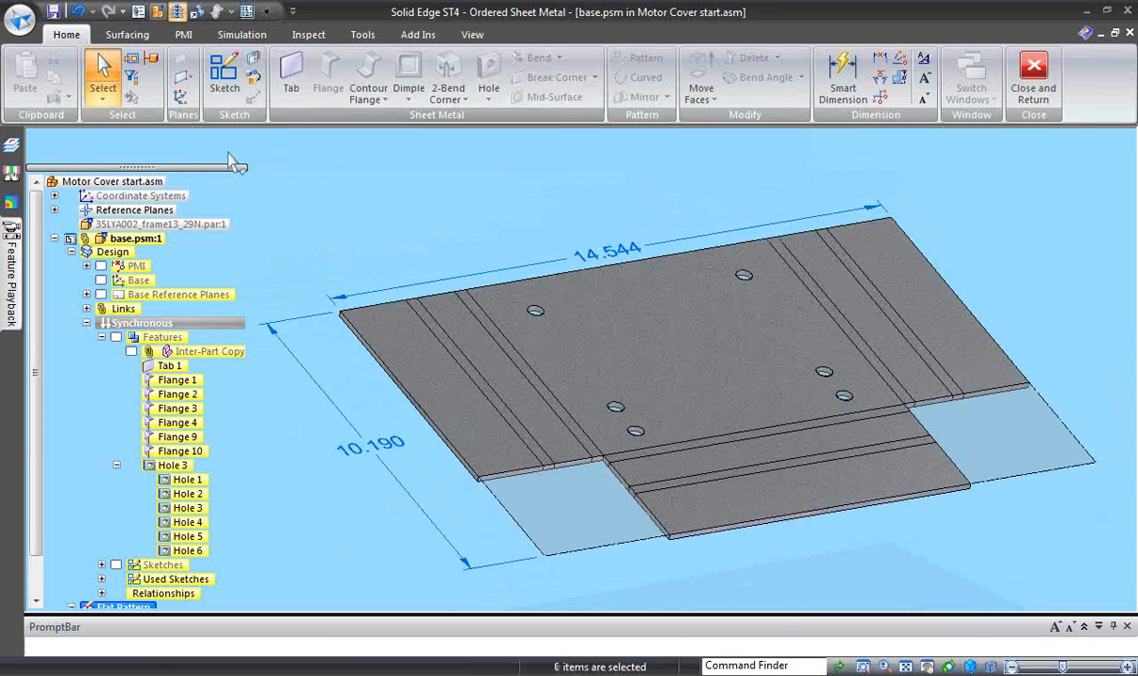
{"action": "left_click", "coordinate": [218, 330]}
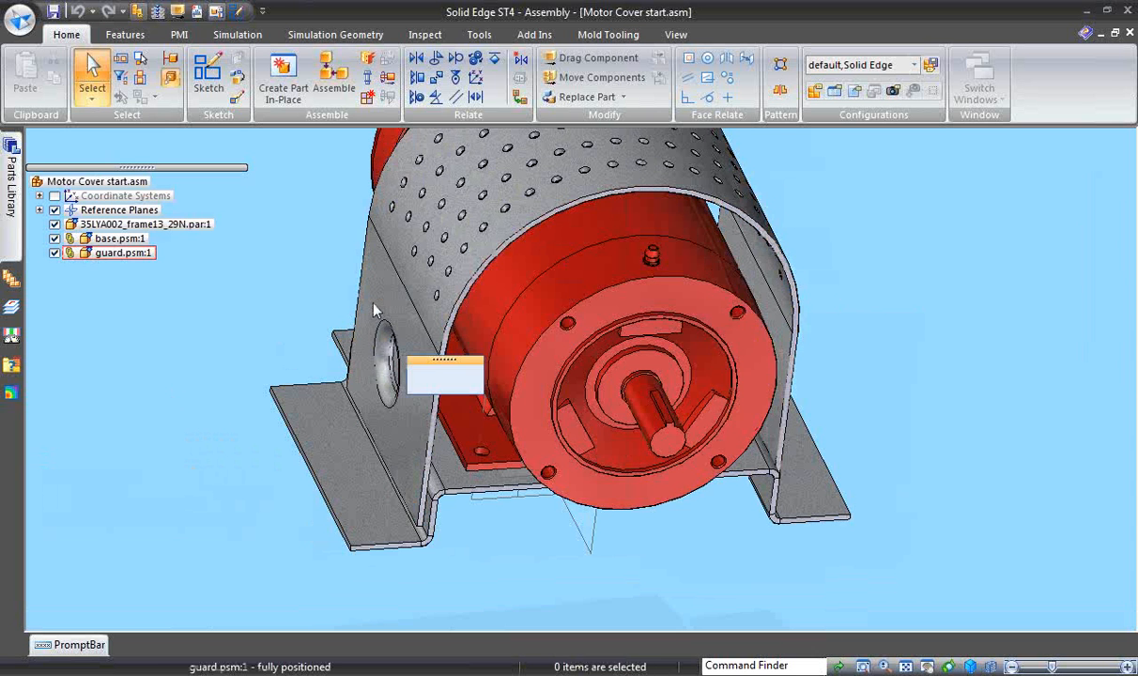
- Edit the guard in place from the assembly and hide its synchronous features, including the inter-part copies
{"action": "left_click", "coordinate": [374, 315]}
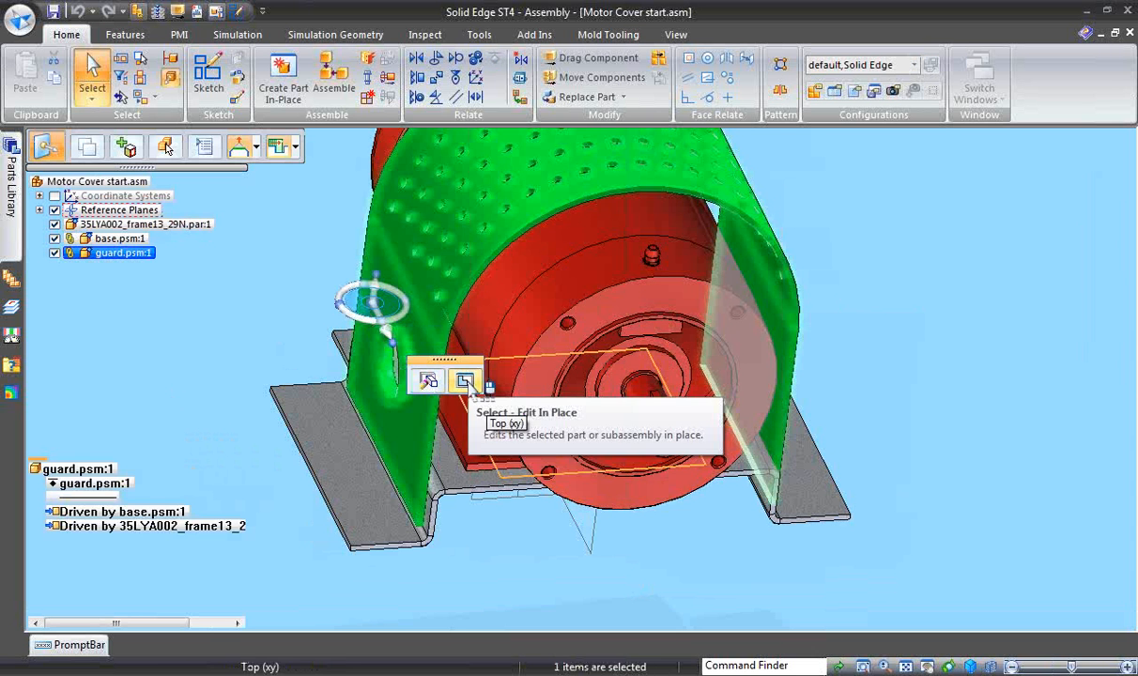
{"action": "left_click", "coordinate": [464, 380]}
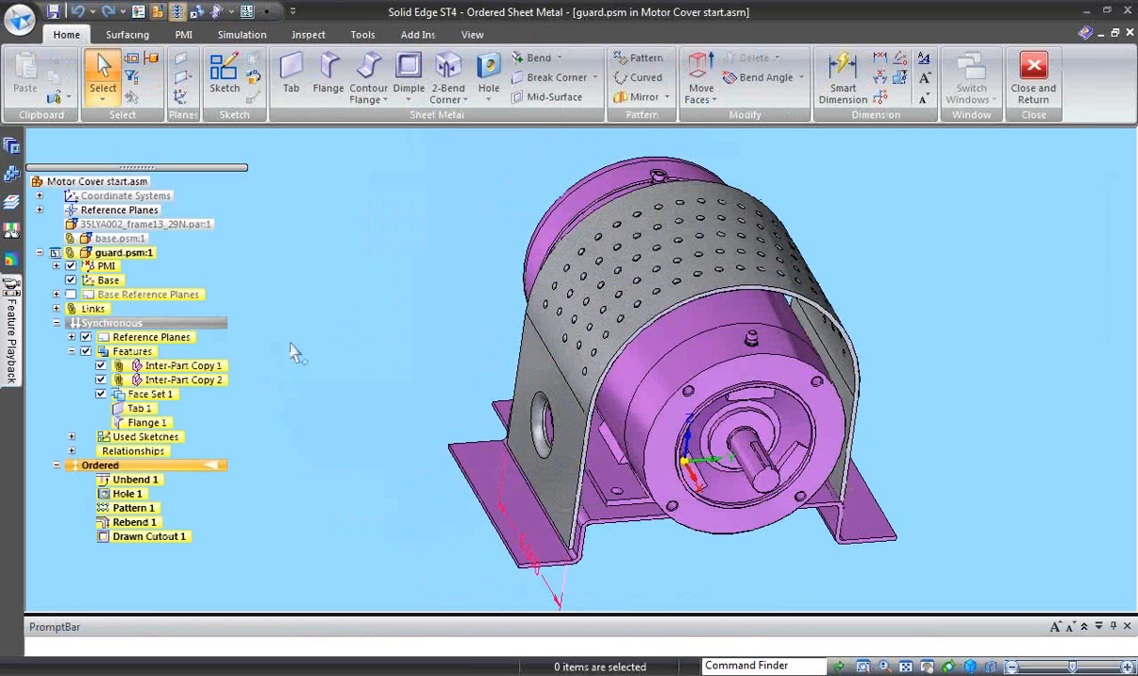
{"action": "left_click", "coordinate": [85, 351]}
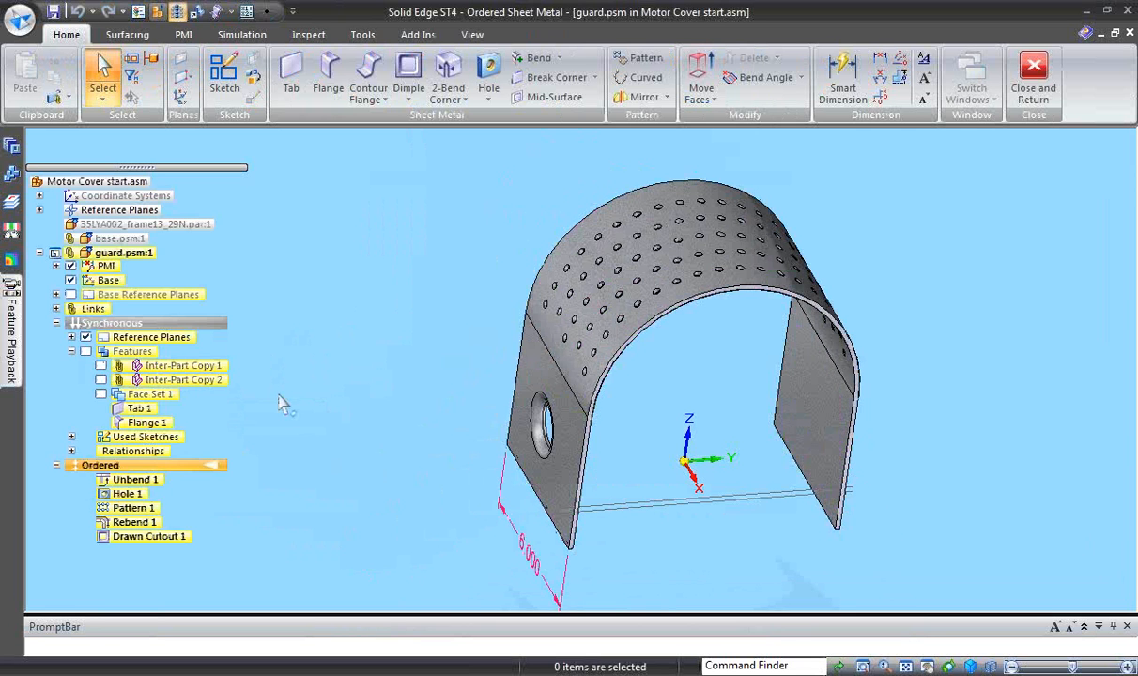
{"action": "middle_click_drag", "start_coordinate": [278, 392], "coordinate": [284, 371]}
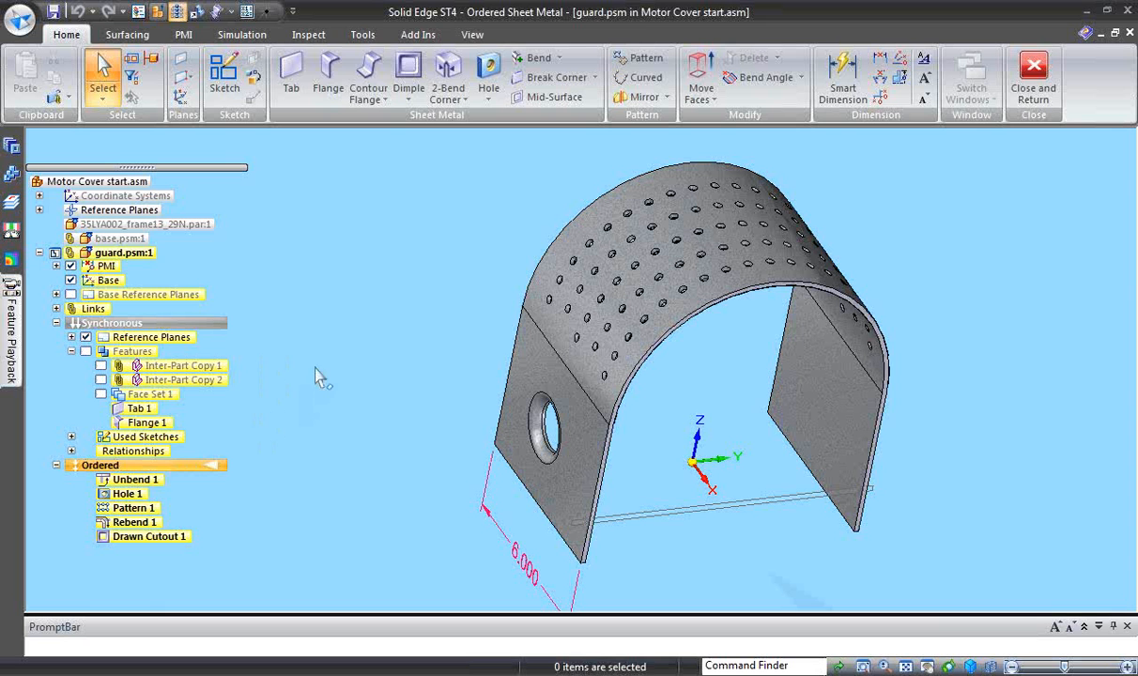
- Flatten the guard using its -Y side wall as the upward face and that wall's front edge as x-axis, and return to the Ordered model
{"action": "left_click", "coordinate": [362, 34]}
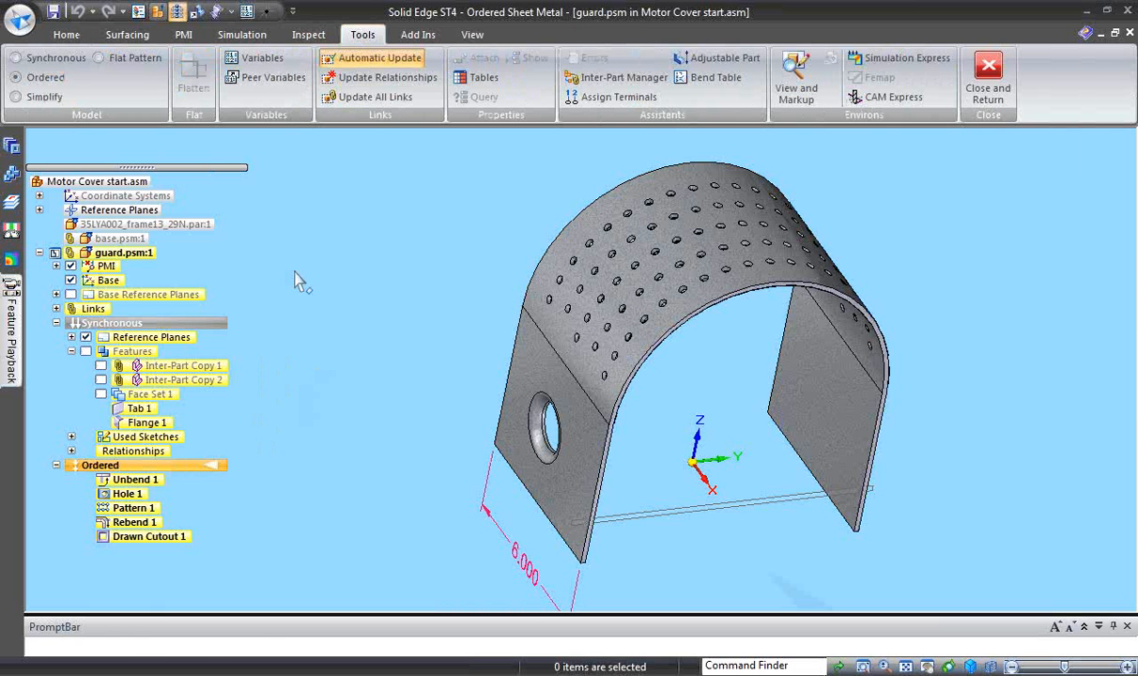
{"action": "left_click", "coordinate": [136, 60]}
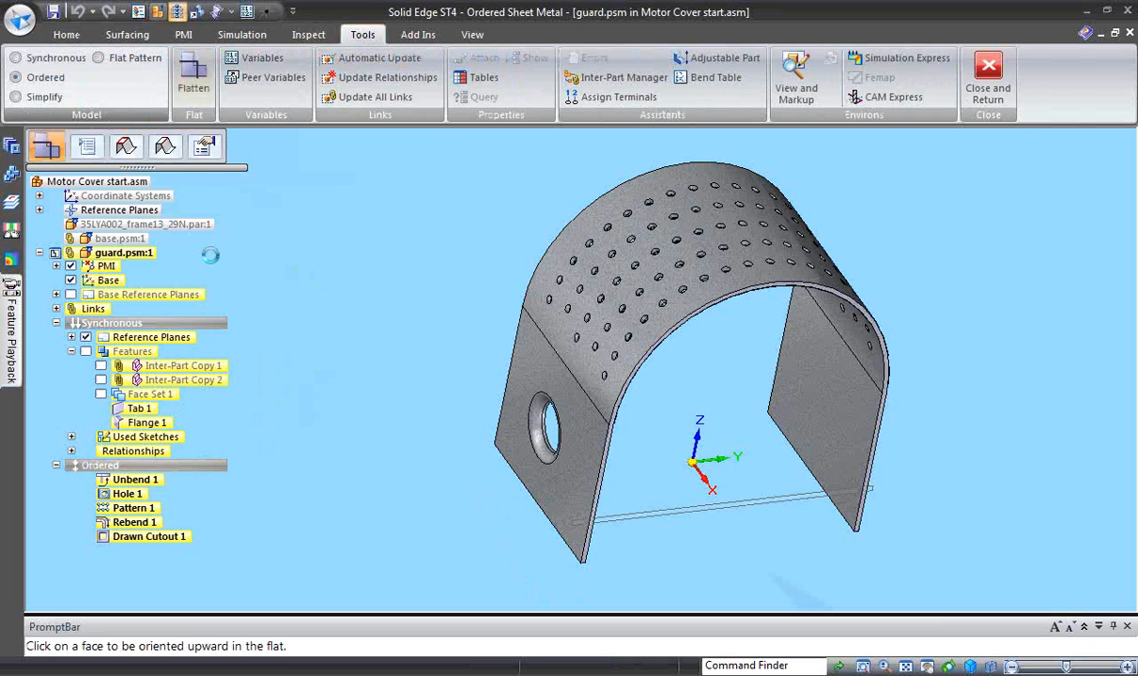
{"action": "left_click", "coordinate": [579, 561]}
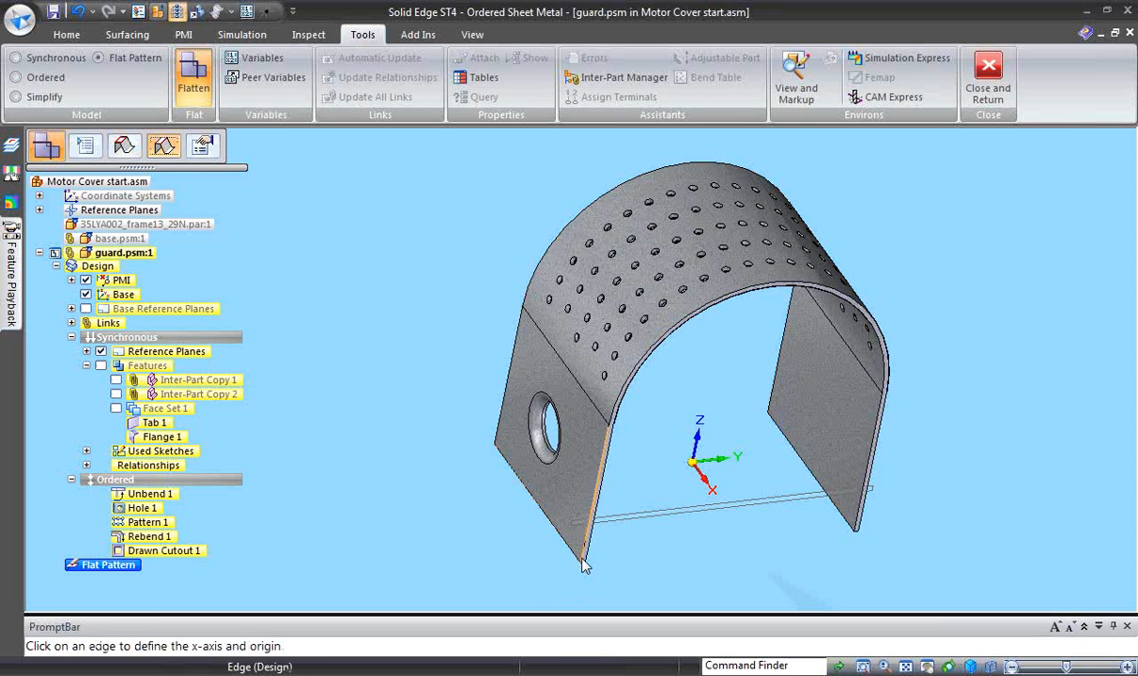
{"action": "left_click", "coordinate": [582, 561]}
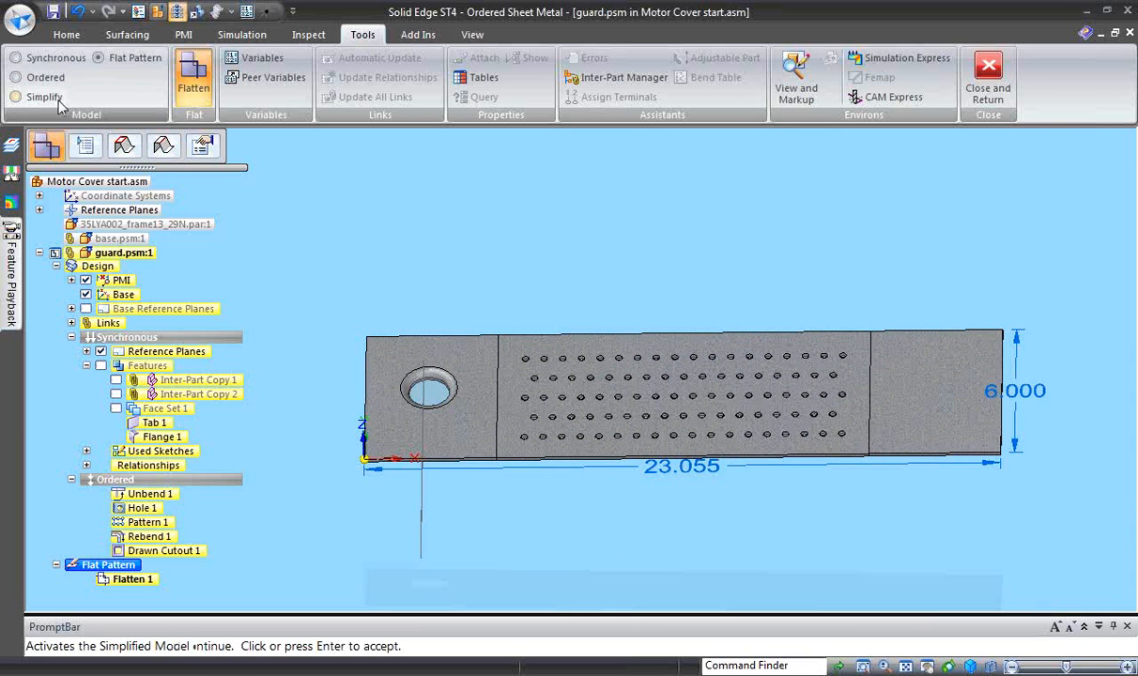
{"action": "left_click", "coordinate": [39, 77]}
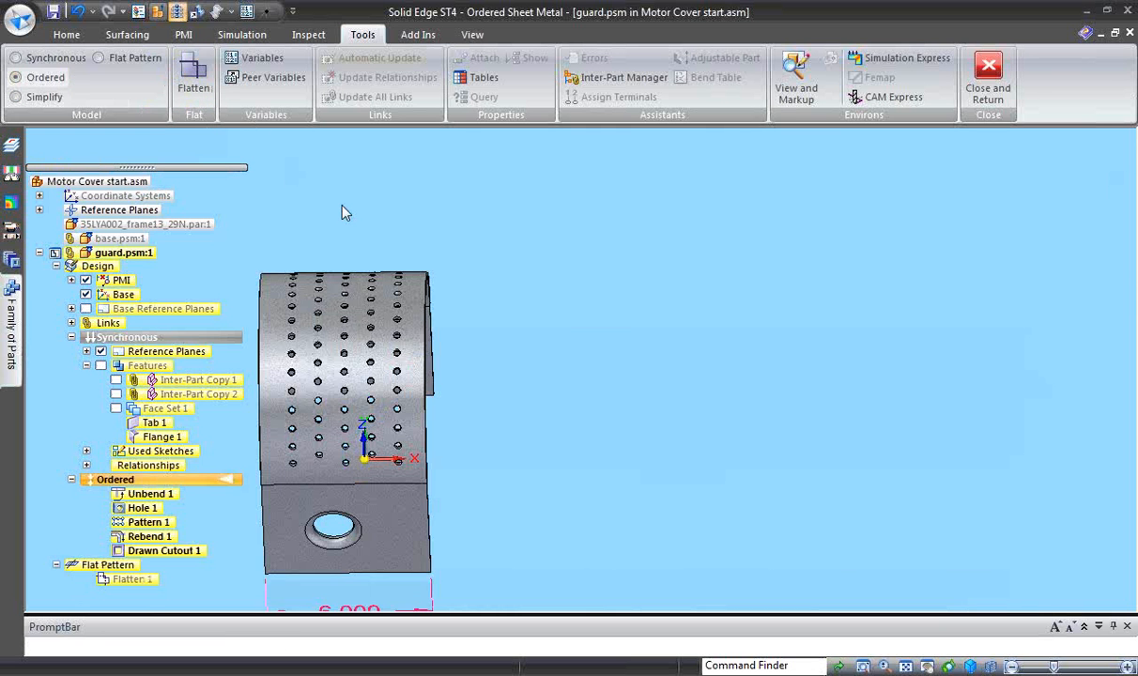
{"action": "scroll", "coordinate": [266, 248], "scroll_direction": "up", "scroll_amount": 2}
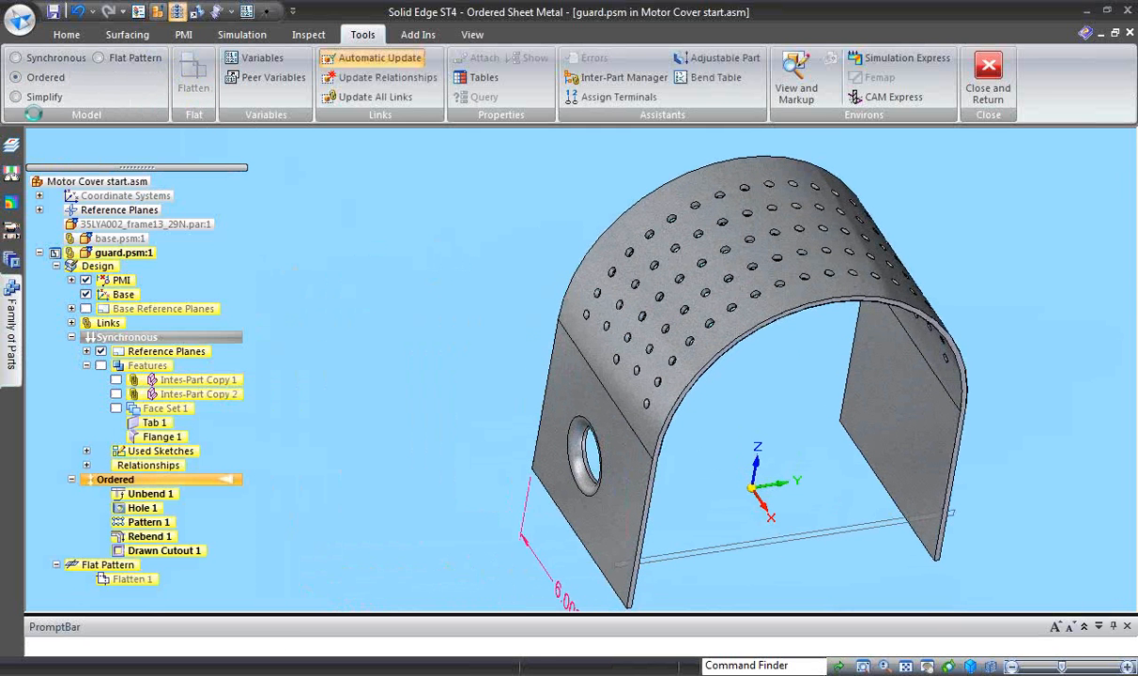
- Save a flattened copy of the guard as guard.dxf in AutoCAD format on drive C:, accepting the DXF layer options with version 2000
{"action": "left_click", "coordinate": [20, 18]}
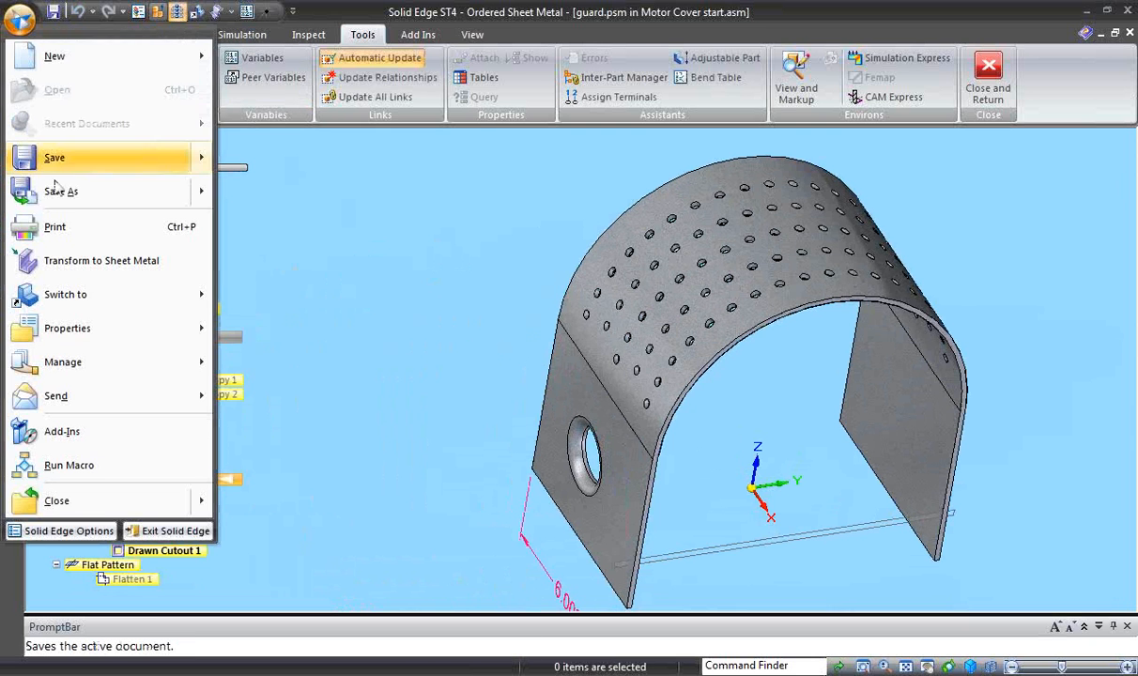
{"action": "mouse_move", "coordinate": [151, 190]}
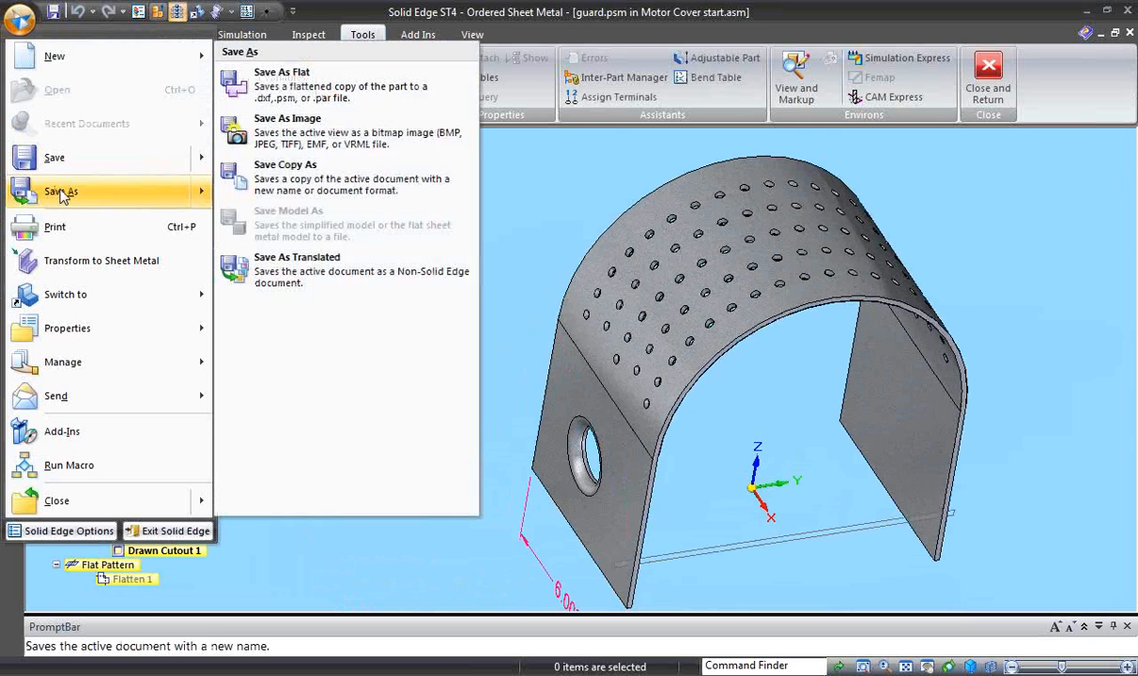
{"action": "left_click", "coordinate": [286, 85]}
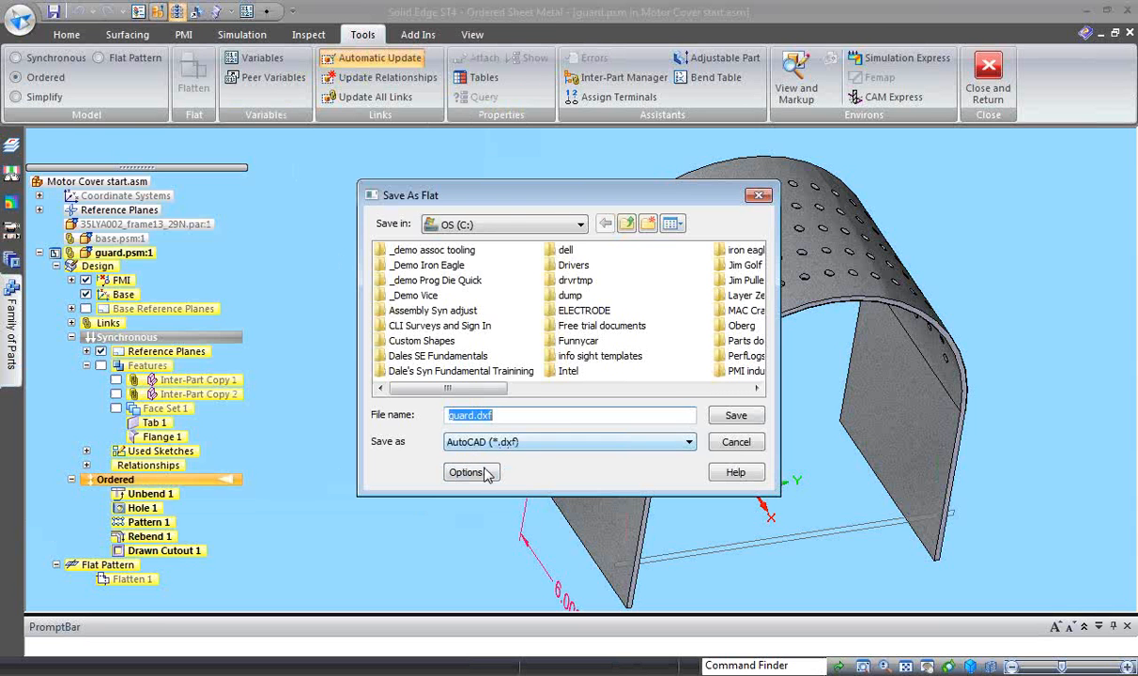
{"action": "left_click", "coordinate": [470, 473]}
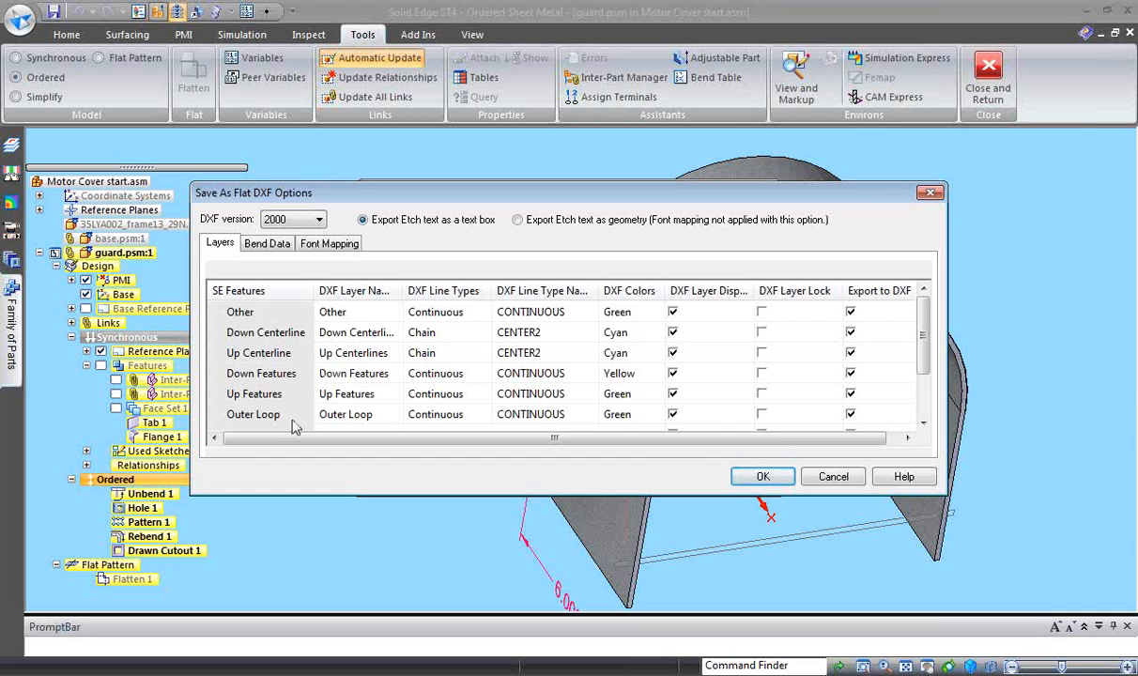
{"action": "mouse_move", "coordinate": [919, 355]}
{"action": "left_mouse_down"}
{"action": "mouse_move", "coordinate": [920, 406]}
{"action": "mouse_move", "coordinate": [921, 374]}
{"action": "left_mouse_up"}
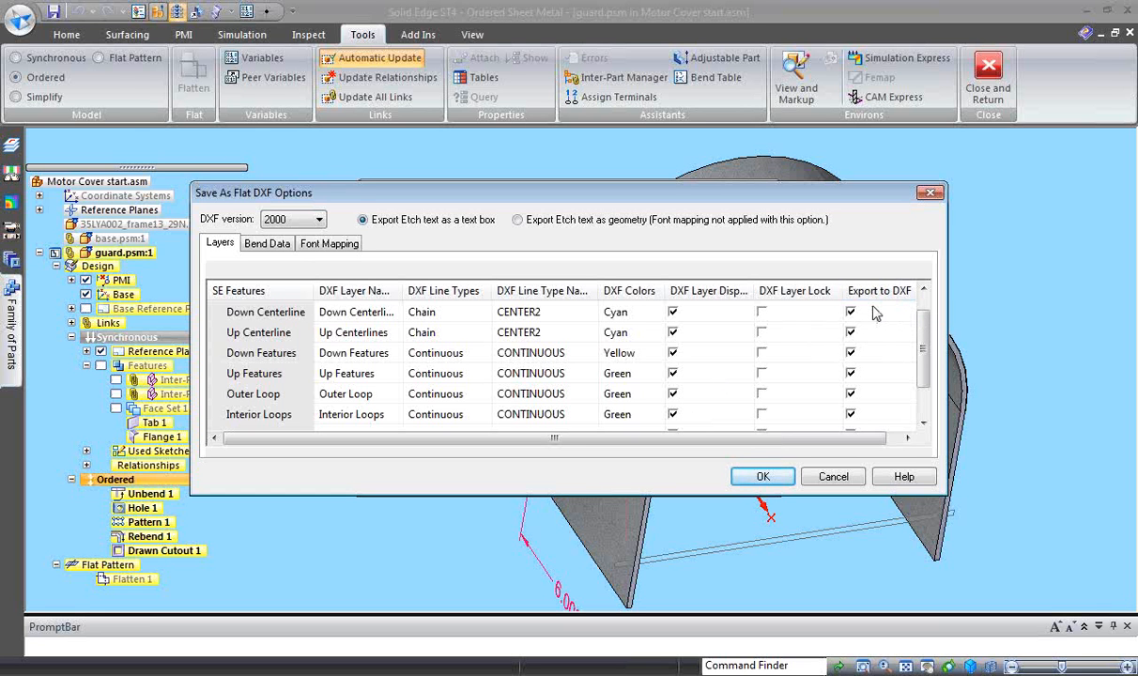
{"action": "left_click", "coordinate": [780, 478]}
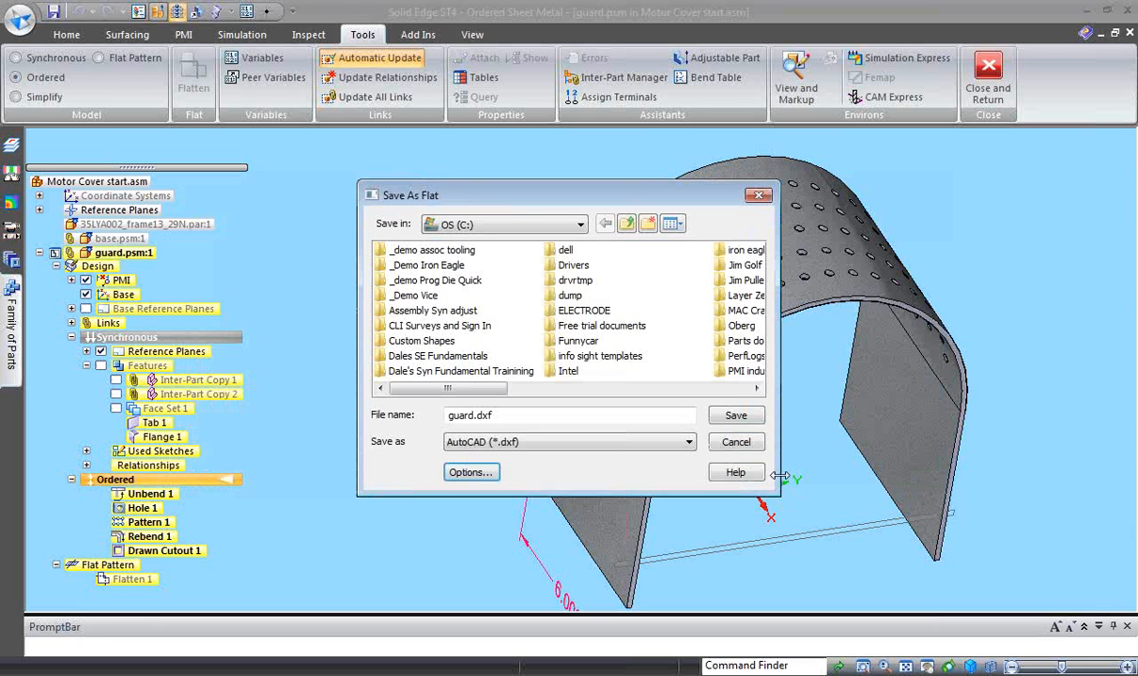
{"action": "left_click", "coordinate": [729, 413]}
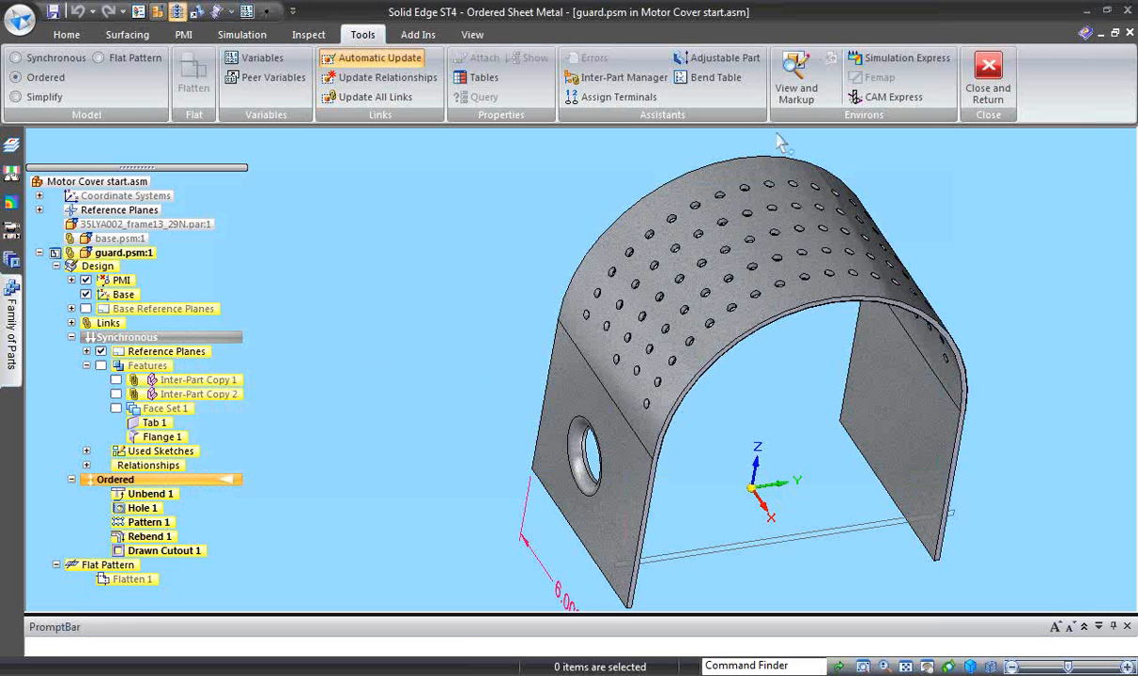
- Finish editing the guard, return to the assembly and open the recent file guard.dxf
{"action": "left_click", "coordinate": [985, 84]}
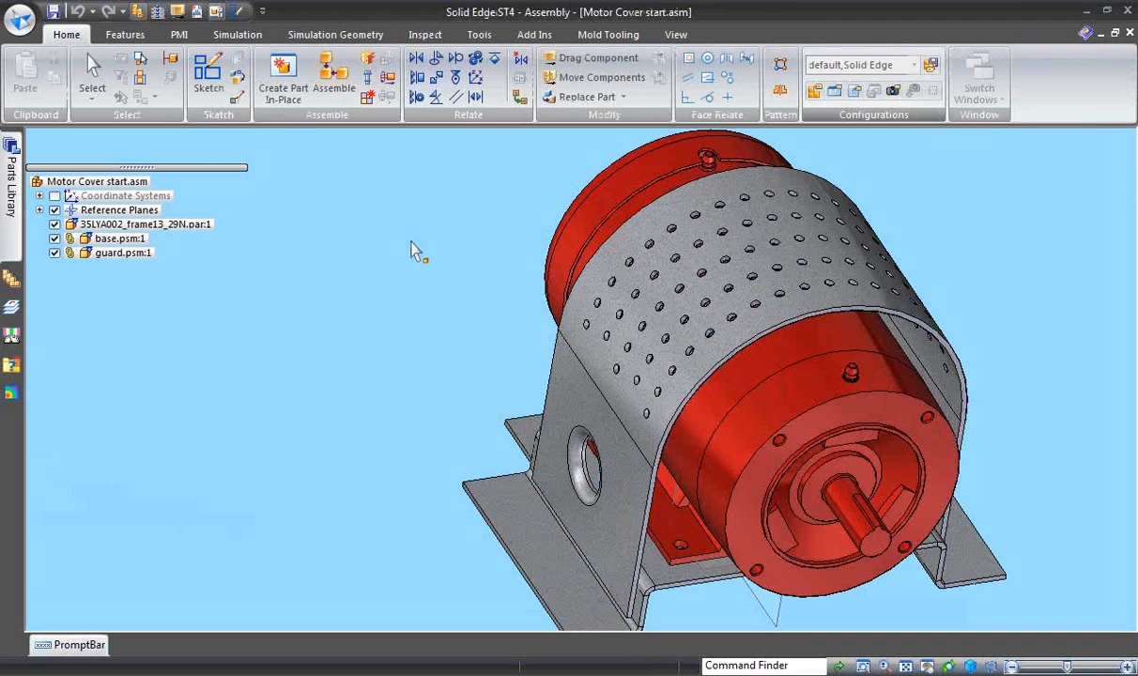
{"action": "left_click", "coordinate": [19, 19]}
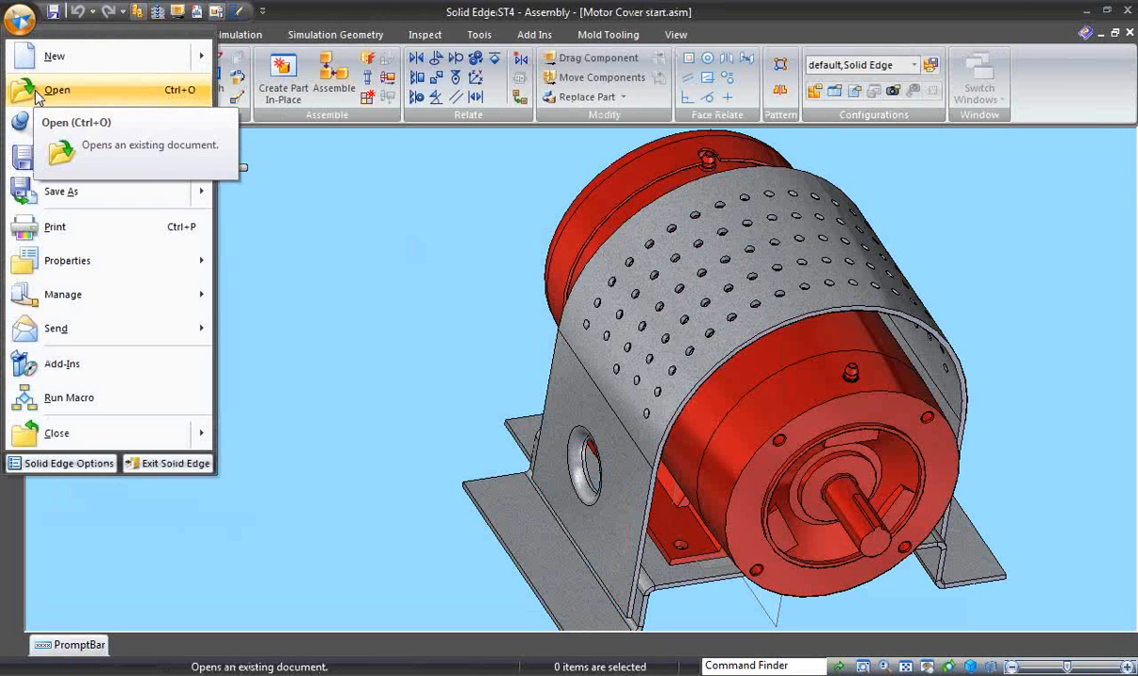
{"action": "mouse_move", "coordinate": [43, 131]}
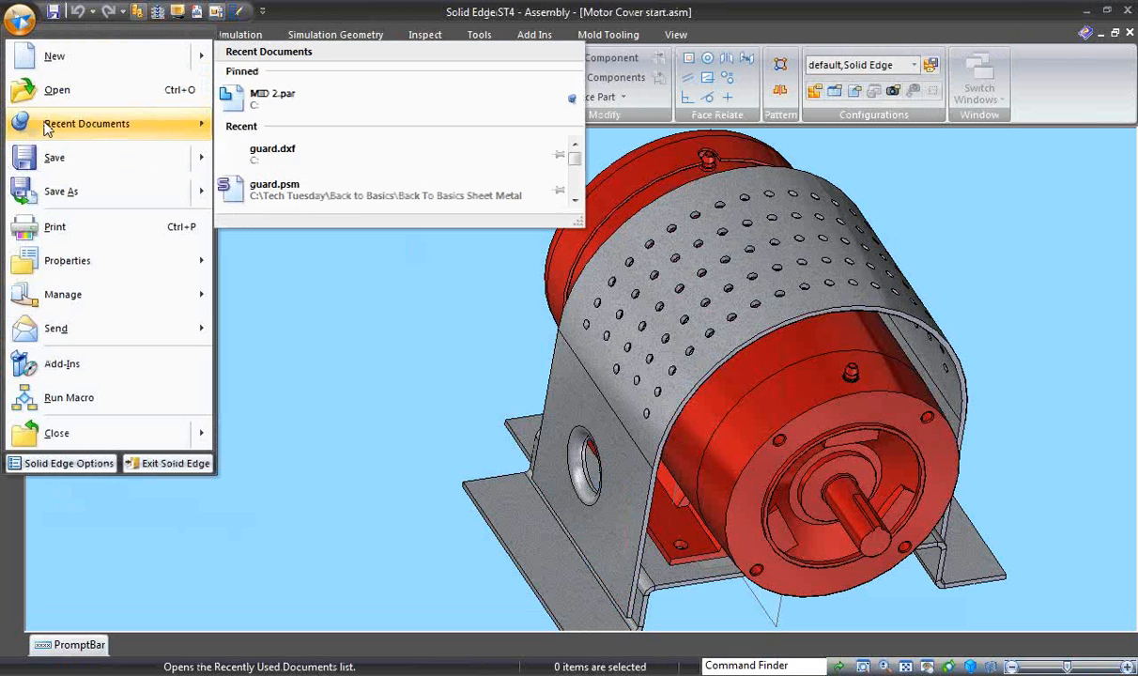
{"action": "left_click", "coordinate": [290, 162]}
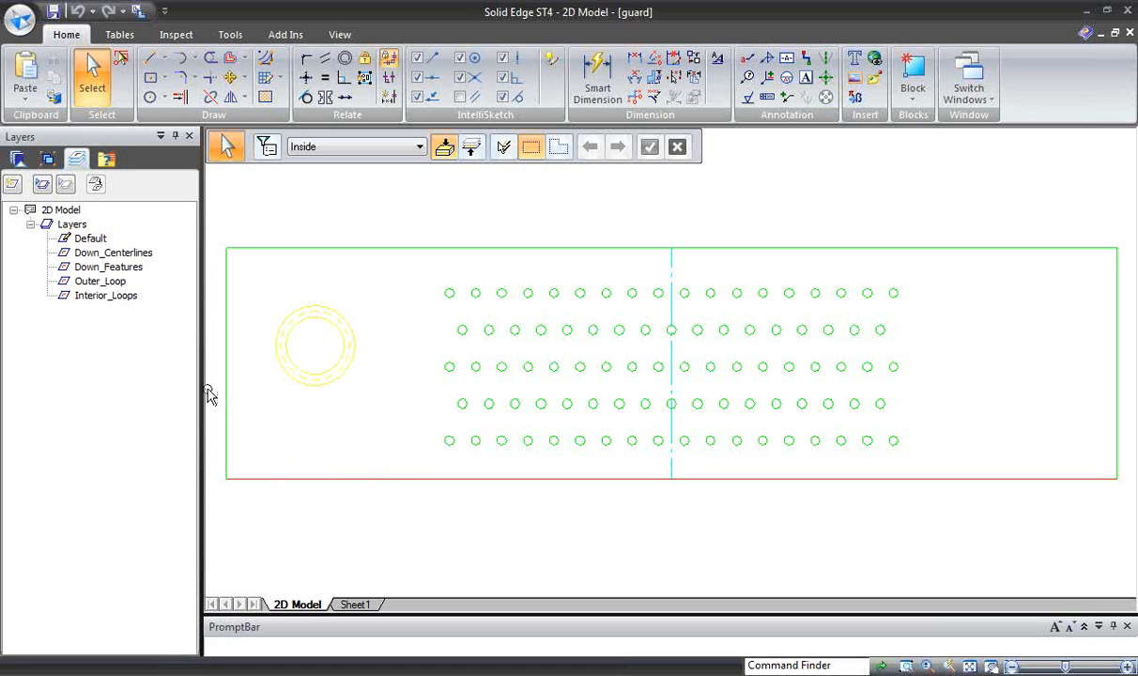
- Examine the Down_Centerlines, Down_Features, Outer_Loop and Interior_Loops layers of the guard's 2D flat pattern one by one
{"action": "left_click", "coordinate": [84, 253]}
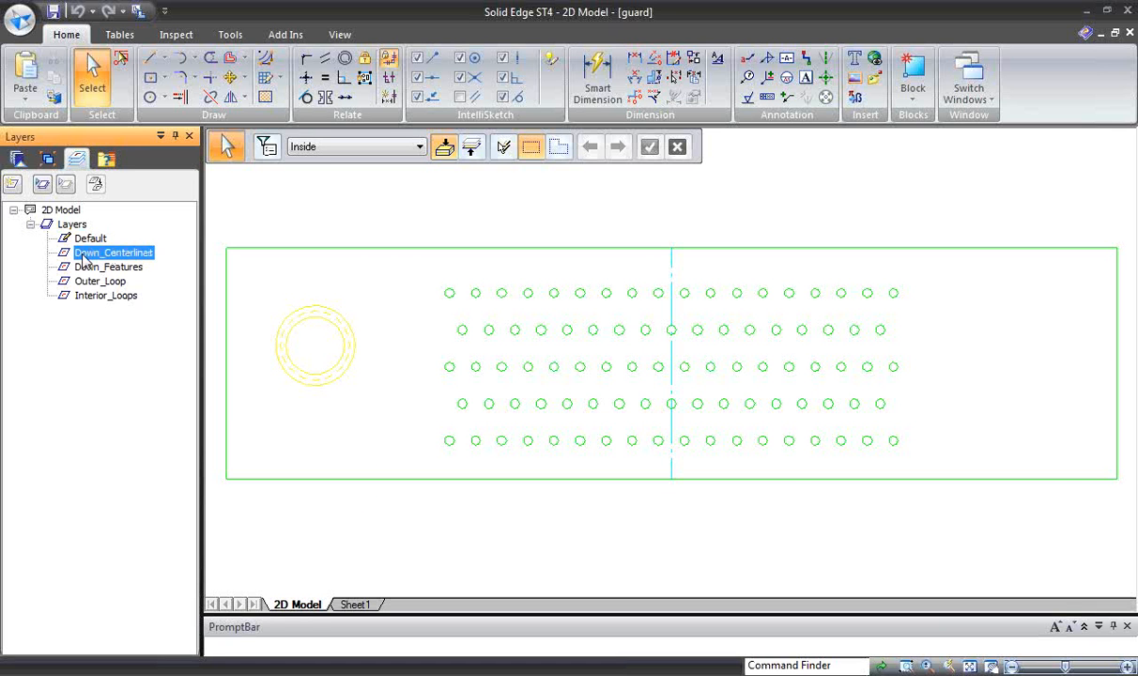
{"action": "left_click", "coordinate": [87, 268]}
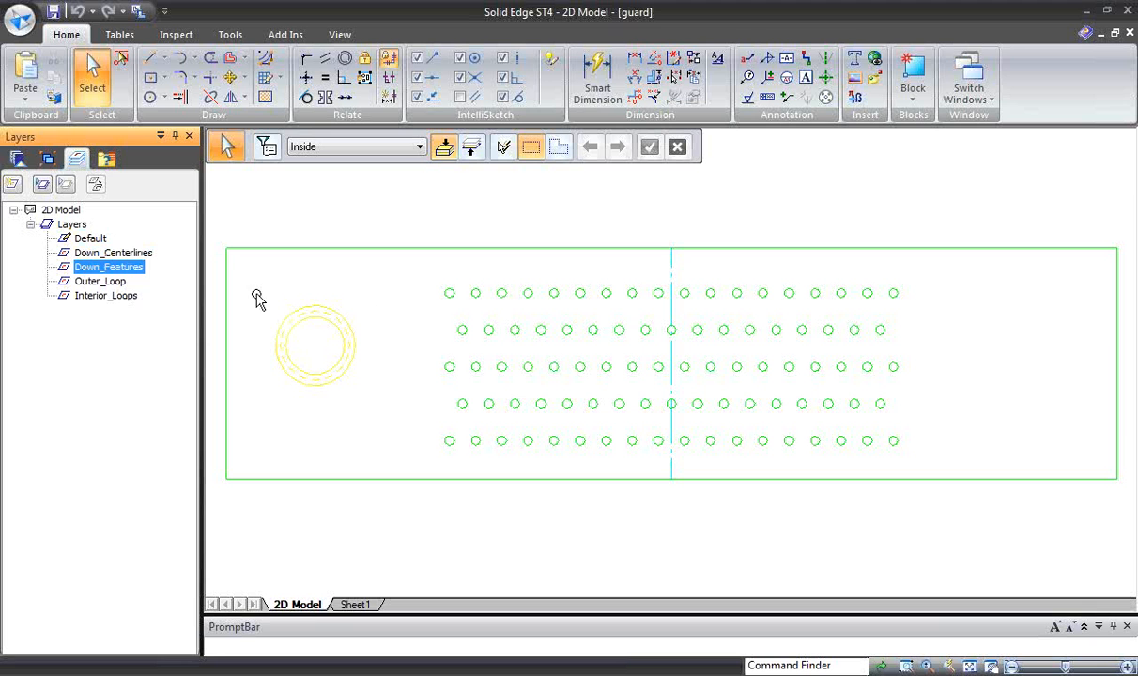
{"action": "left_click", "coordinate": [111, 282]}
{"action": "left_click", "coordinate": [109, 296]}
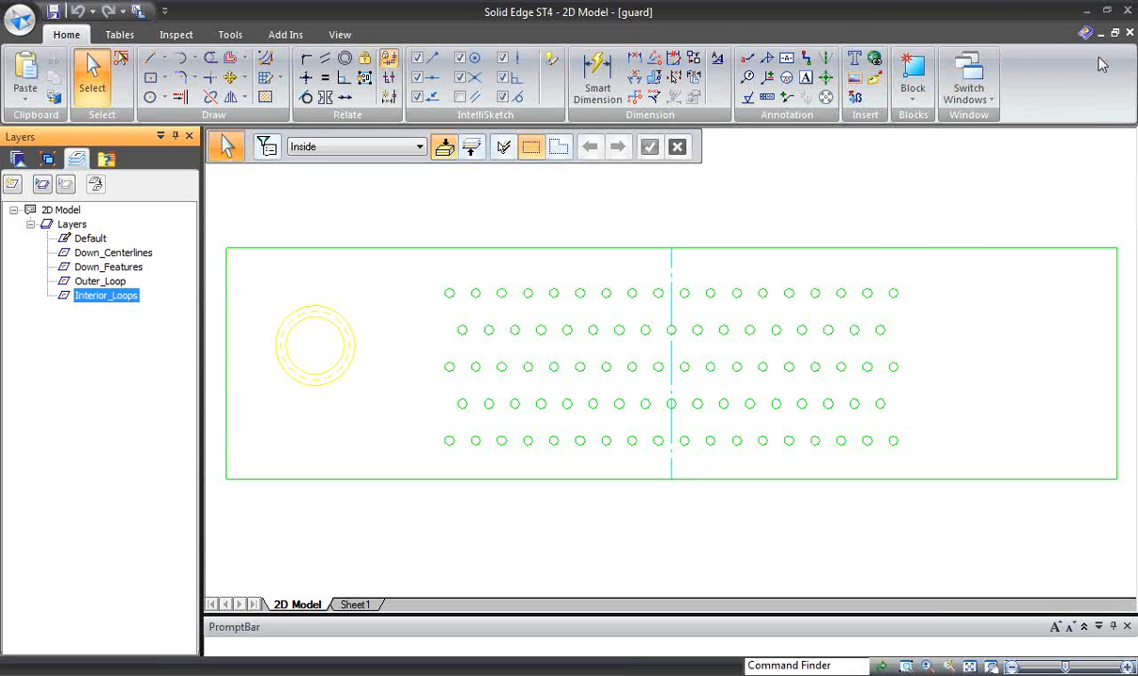
- Switch back to the Motor Cover start assembly and edit the guard in place
{"action": "left_click", "coordinate": [1123, 10]}
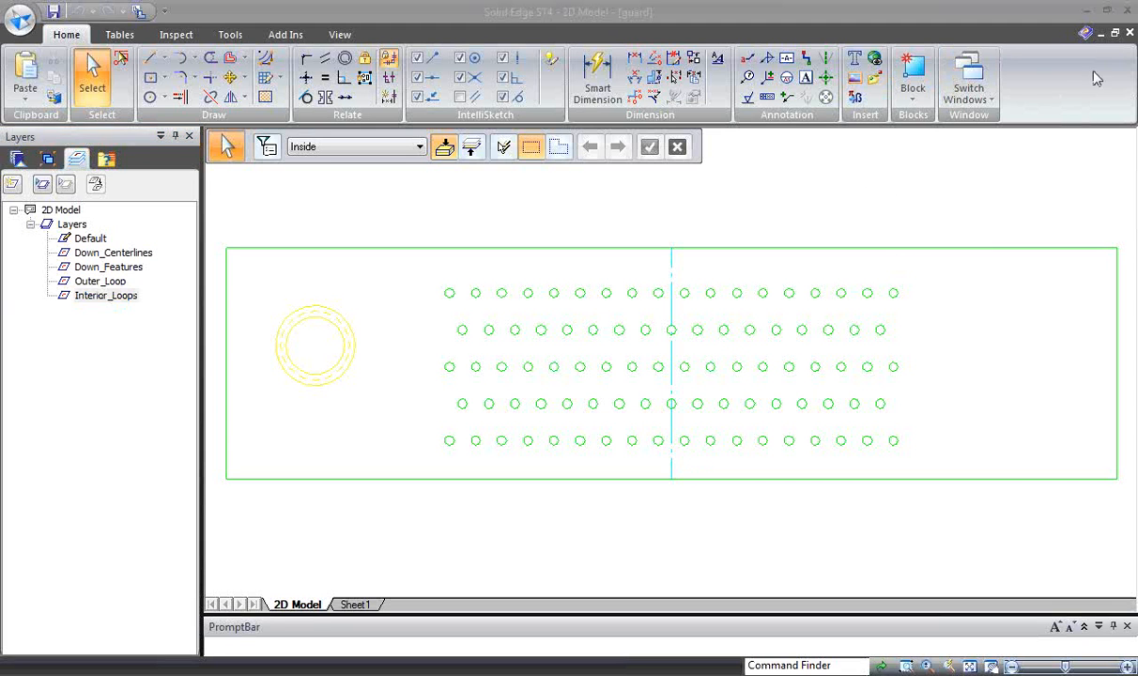
{"action": "left_click", "coordinate": [978, 94]}
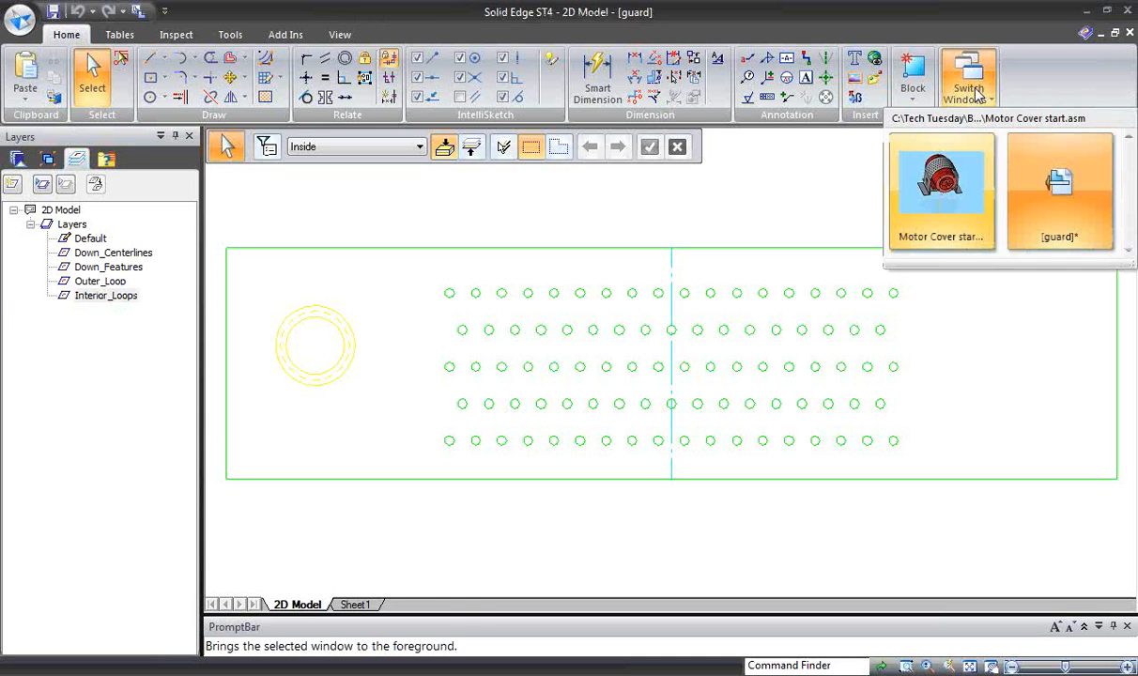
{"action": "left_click", "coordinate": [939, 201]}
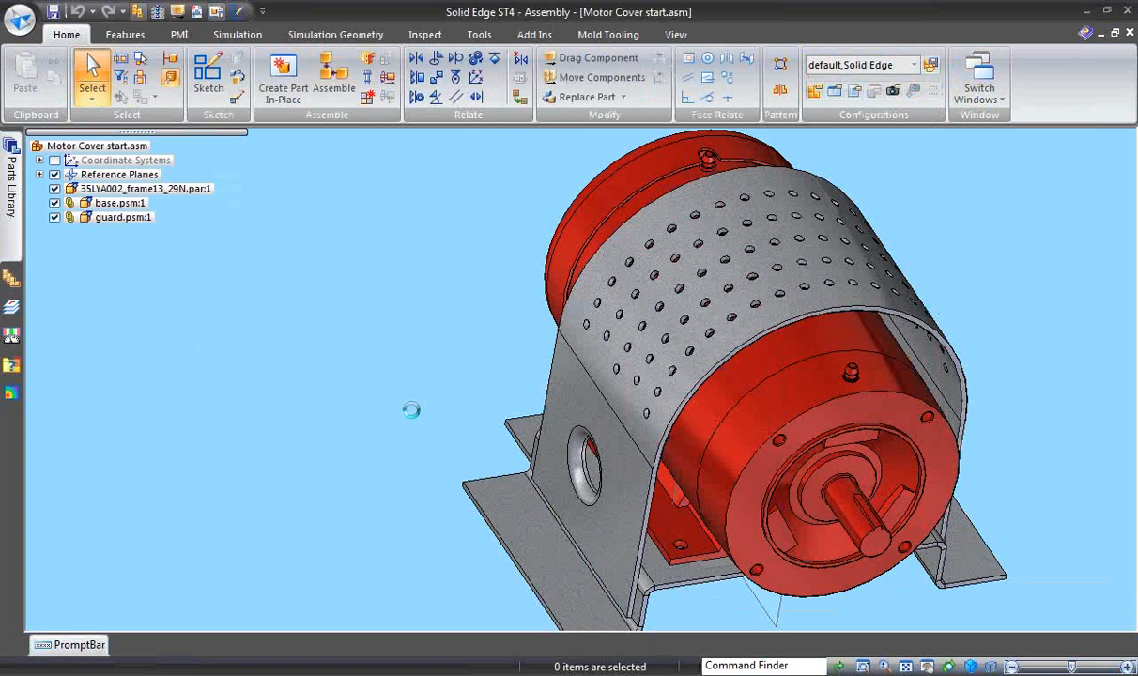
{"action": "left_click", "coordinate": [552, 397]}
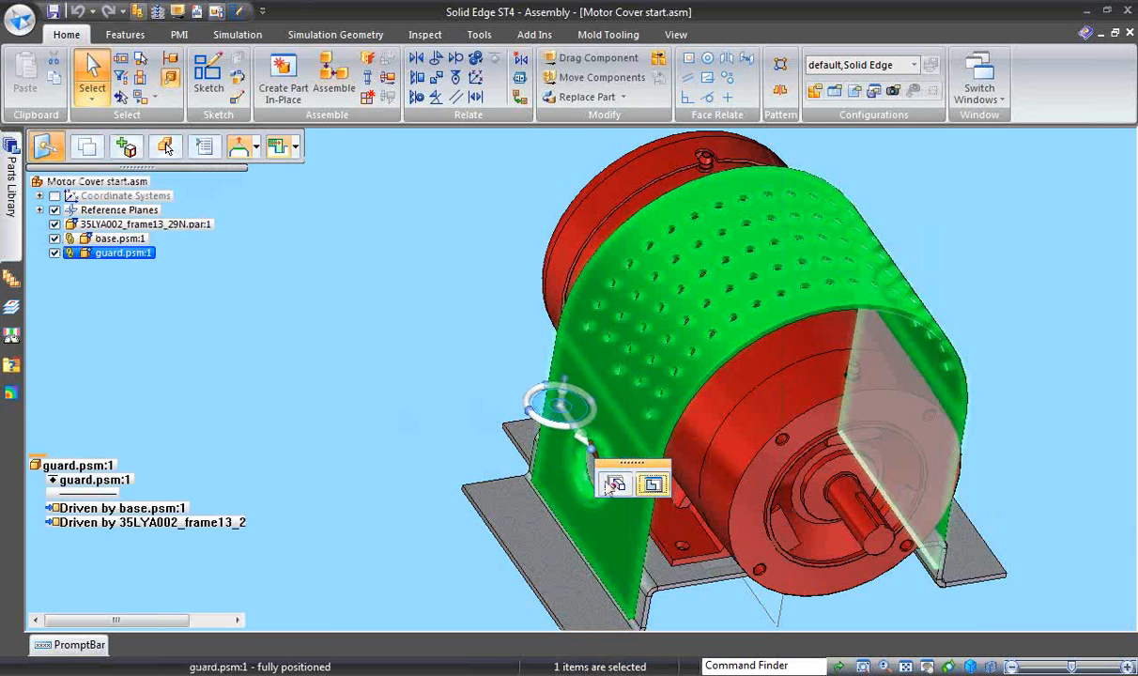
{"action": "left_click", "coordinate": [343, 392]}
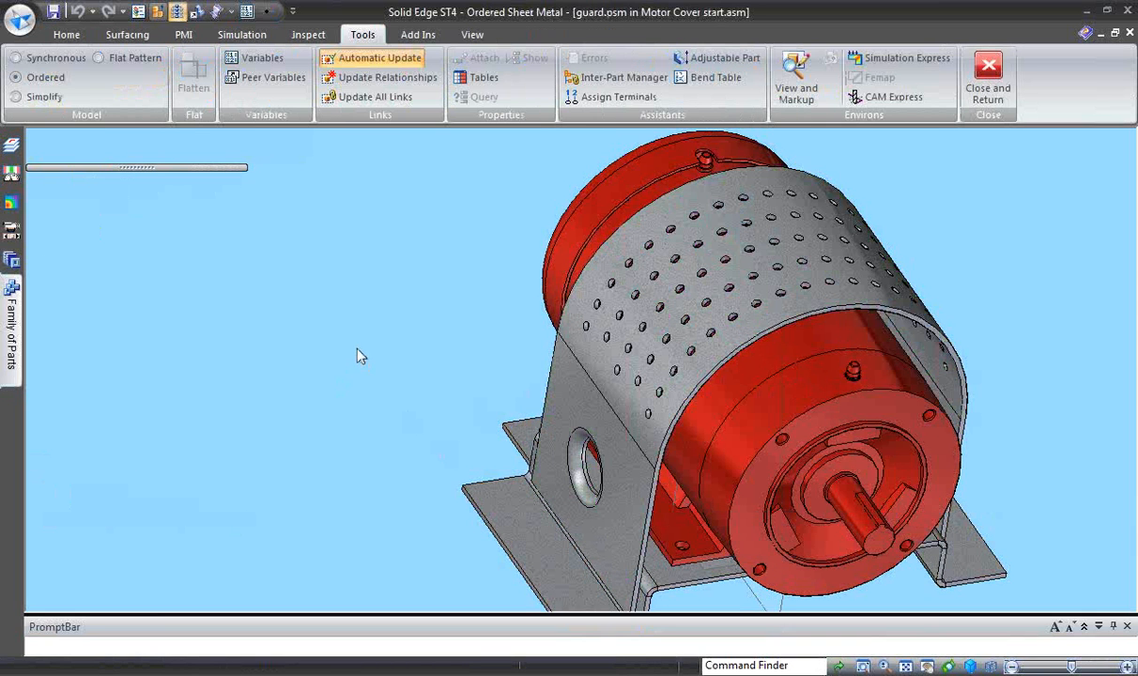
- Create a drawing from the guard using the ansi draft.dft template, without the Drawing View Creation Wizard
{"action": "left_click", "coordinate": [20, 18]}
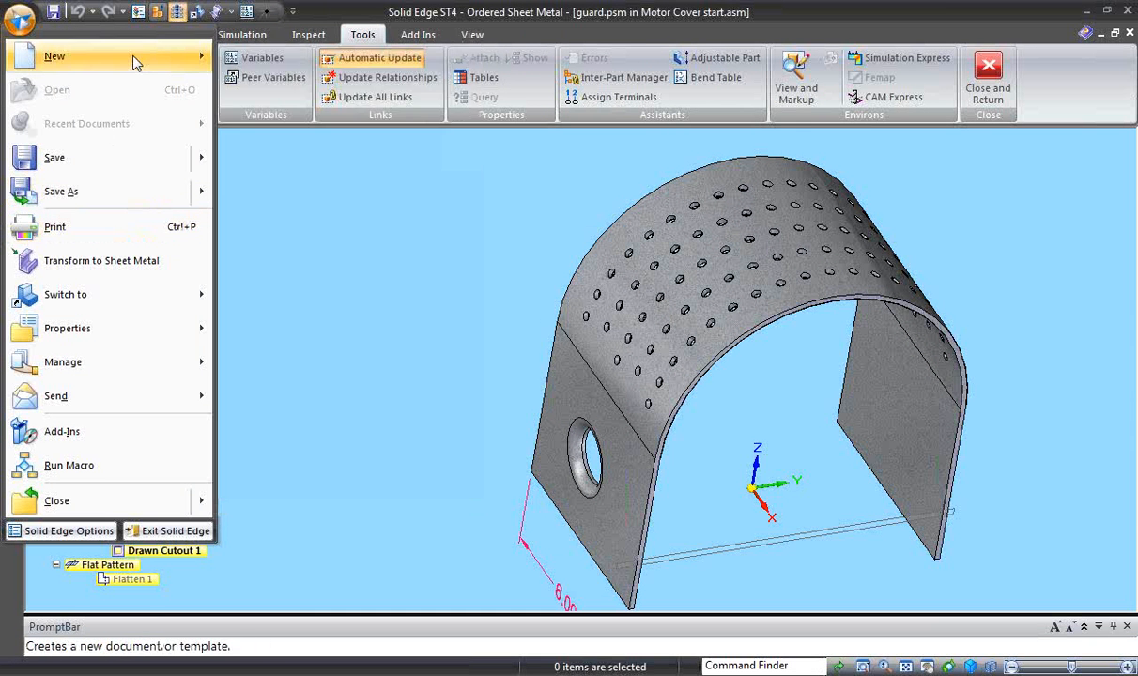
{"action": "mouse_move", "coordinate": [119, 55]}
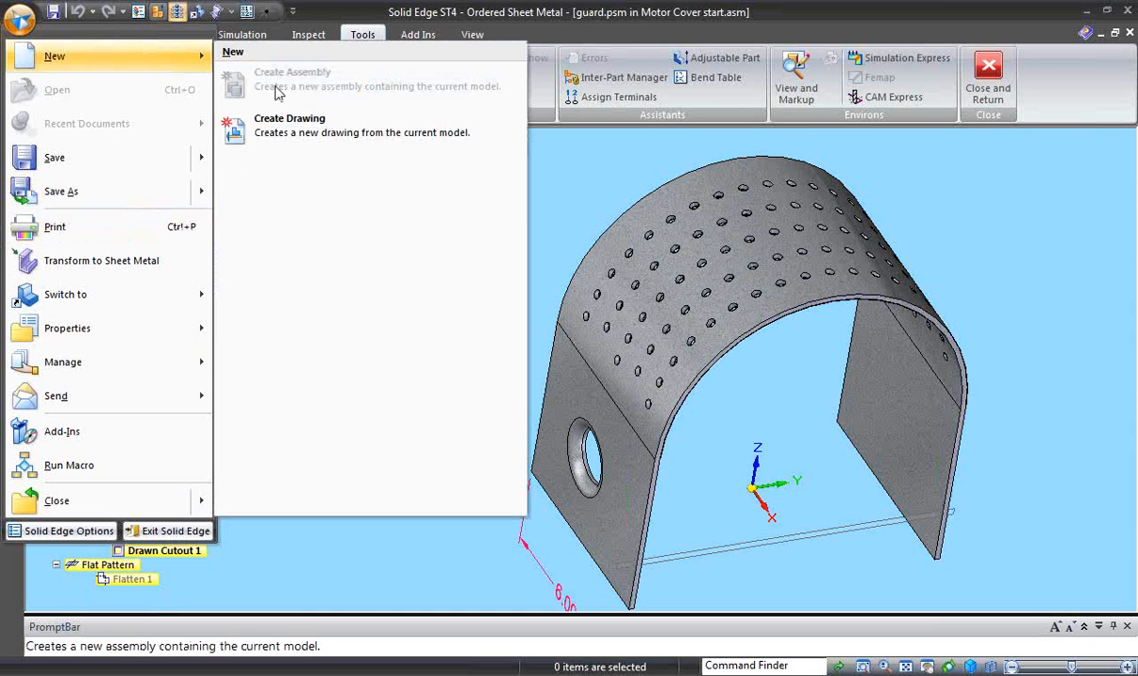
{"action": "left_click", "coordinate": [303, 131]}
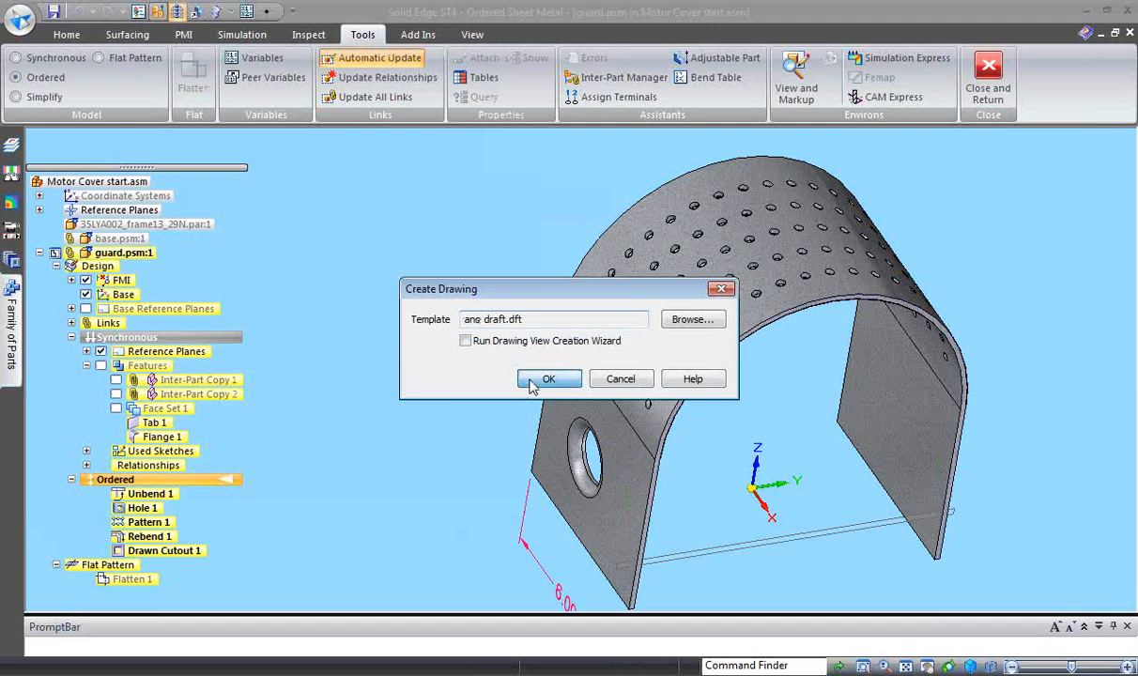
{"action": "left_click", "coordinate": [535, 381]}
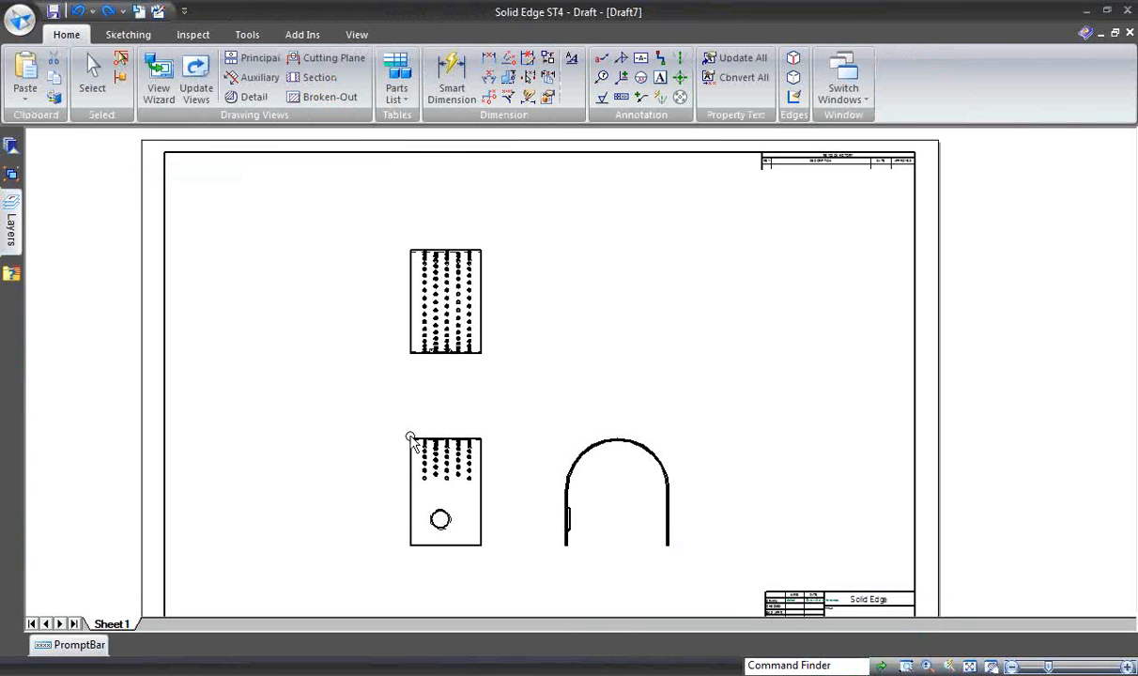
- Move the guard's orthographic views toward the left side of the sheet, widening the vertical gap between top and front views
{"action": "left_click", "coordinate": [970, 666]}
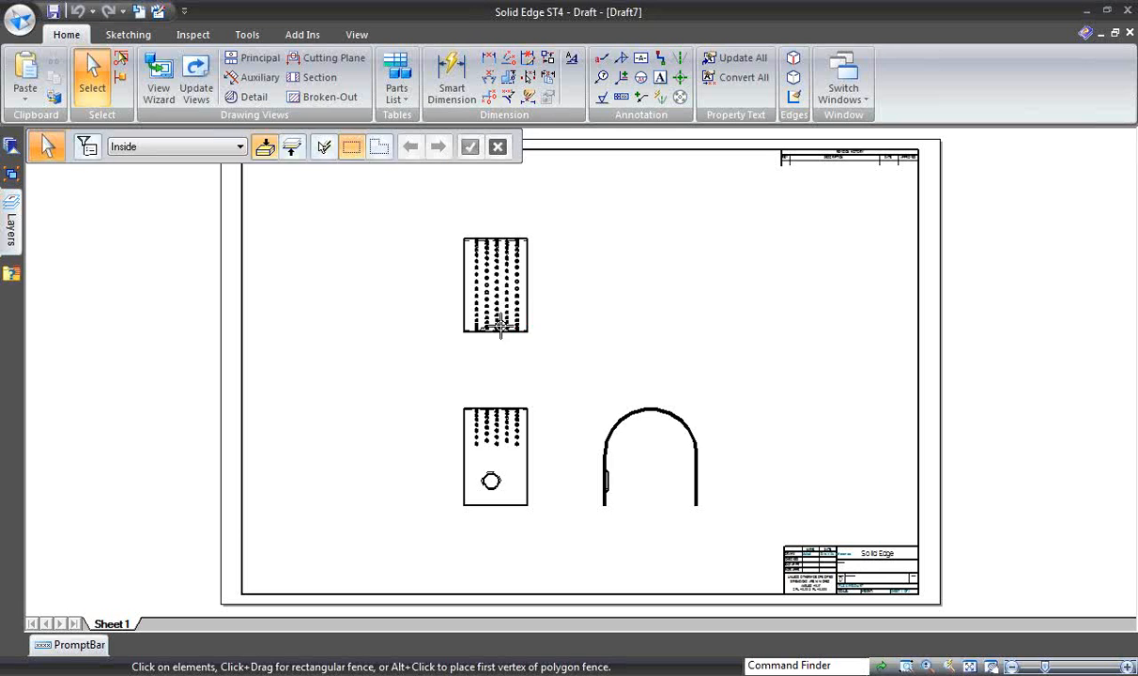
{"action": "left_click_drag", "start_coordinate": [512, 329], "coordinate": [385, 275]}
{"action": "left_click_drag", "start_coordinate": [608, 495], "coordinate": [496, 517]}
{"action": "left_click", "coordinate": [591, 363]}
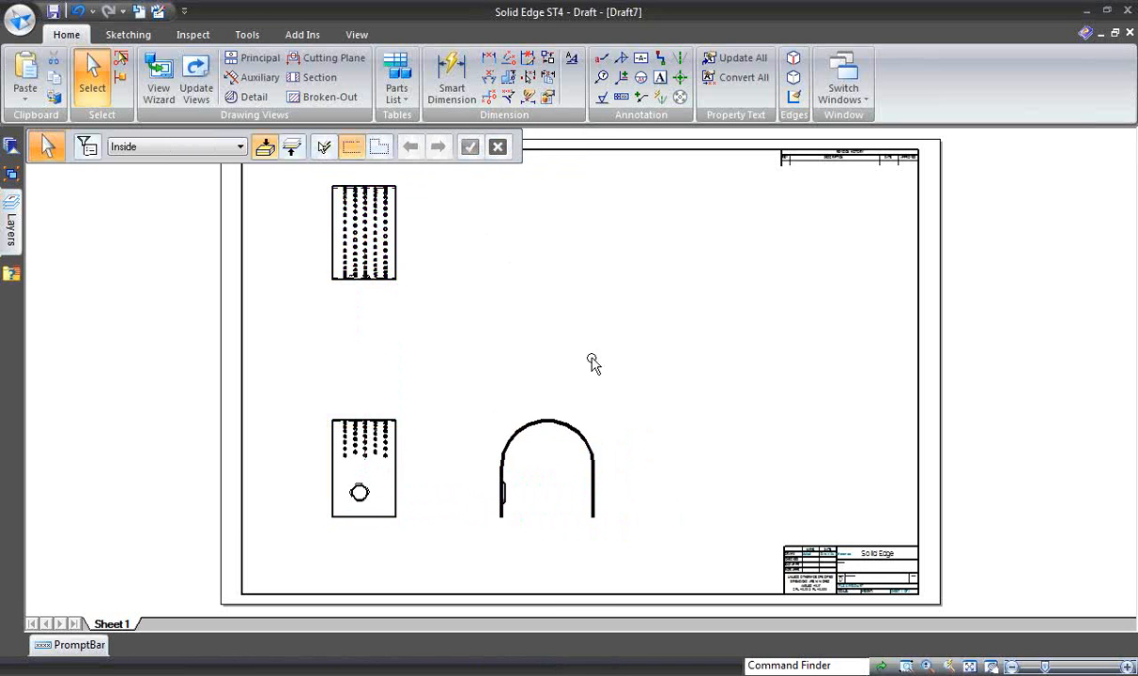
- Place a Shaded with Edges pictorial view, projected from the front view, above the guard's arch-shaped side view
{"action": "left_click", "coordinate": [256, 57]}
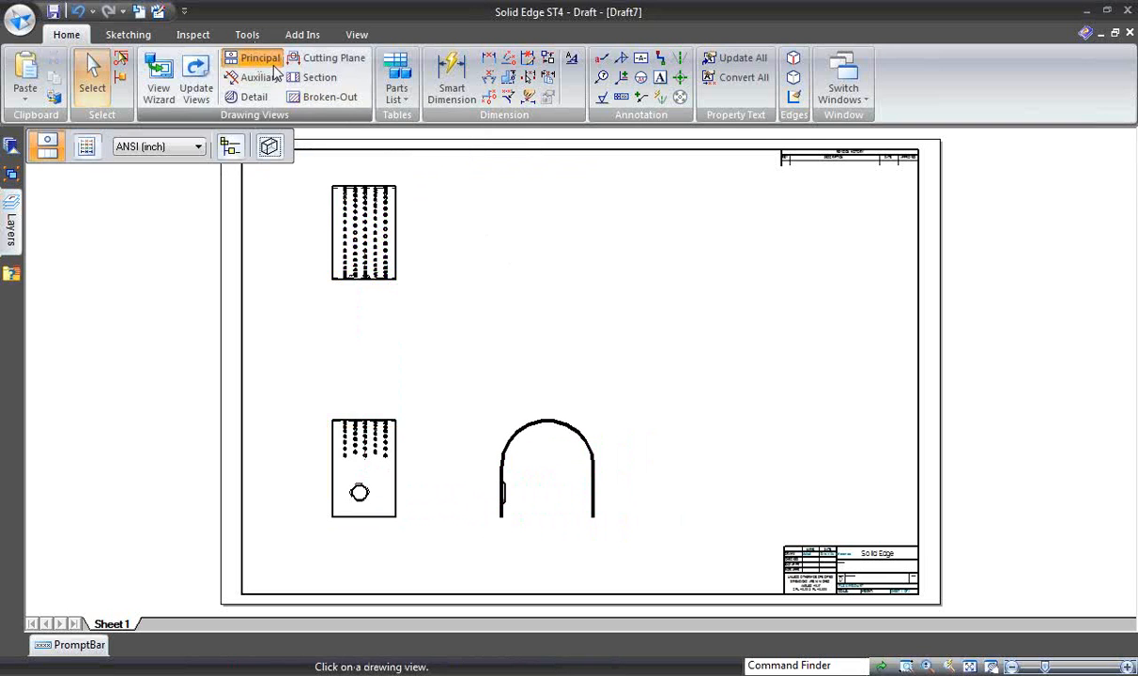
{"action": "left_click", "coordinate": [401, 439]}
{"action": "left_click", "coordinate": [269, 147]}
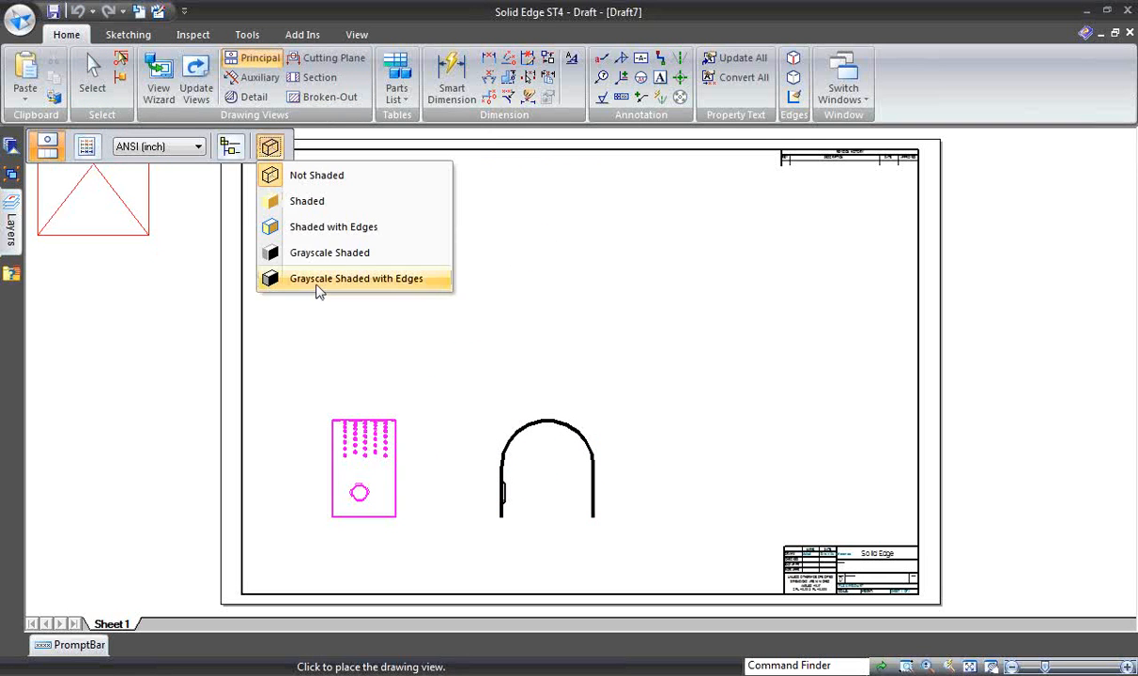
{"action": "left_click", "coordinate": [306, 230]}
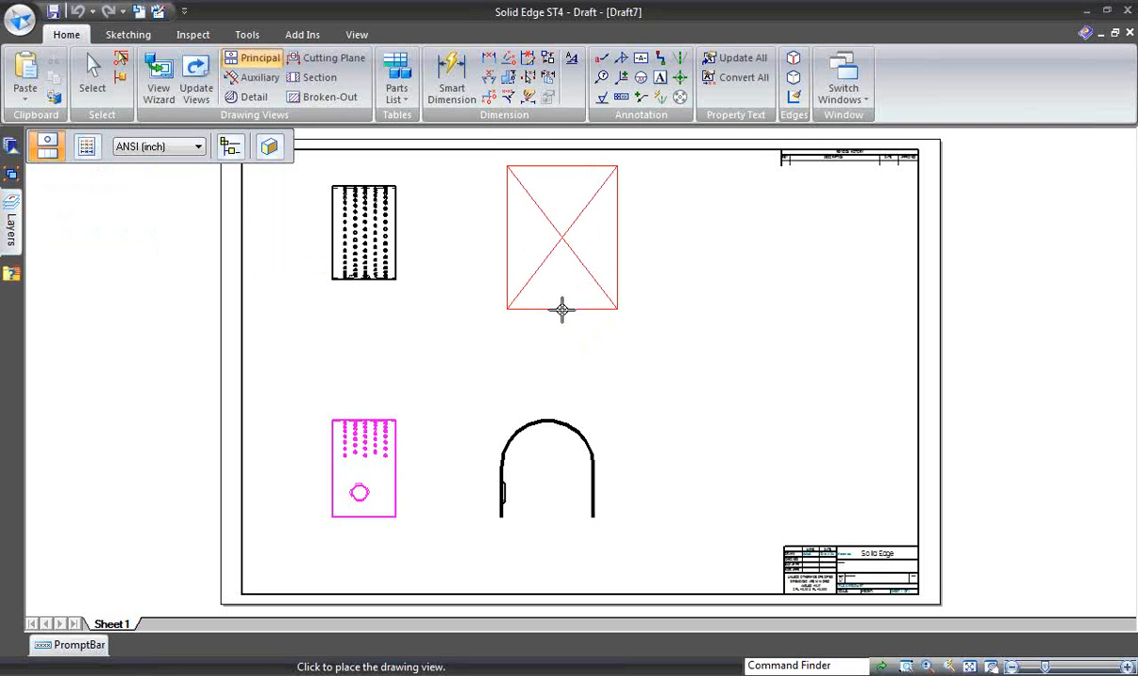
{"action": "left_click", "coordinate": [549, 313]}
{"action": "key", "text": "Escape"}
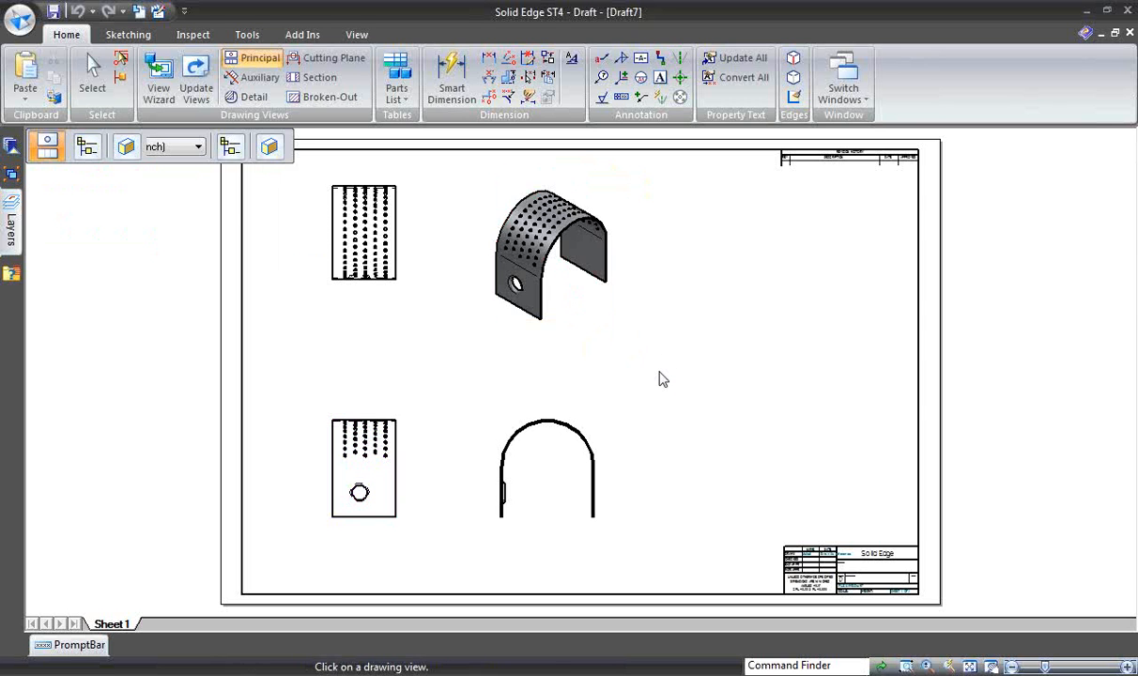
- Place a flat pattern view of guard.psm in the top orientation in the middle of the sheet
{"action": "scroll", "coordinate": [660, 374], "scroll_direction": "up", "scroll_amount": 3}
{"action": "scroll", "coordinate": [660, 374], "scroll_direction": "up", "scroll_amount": 1}
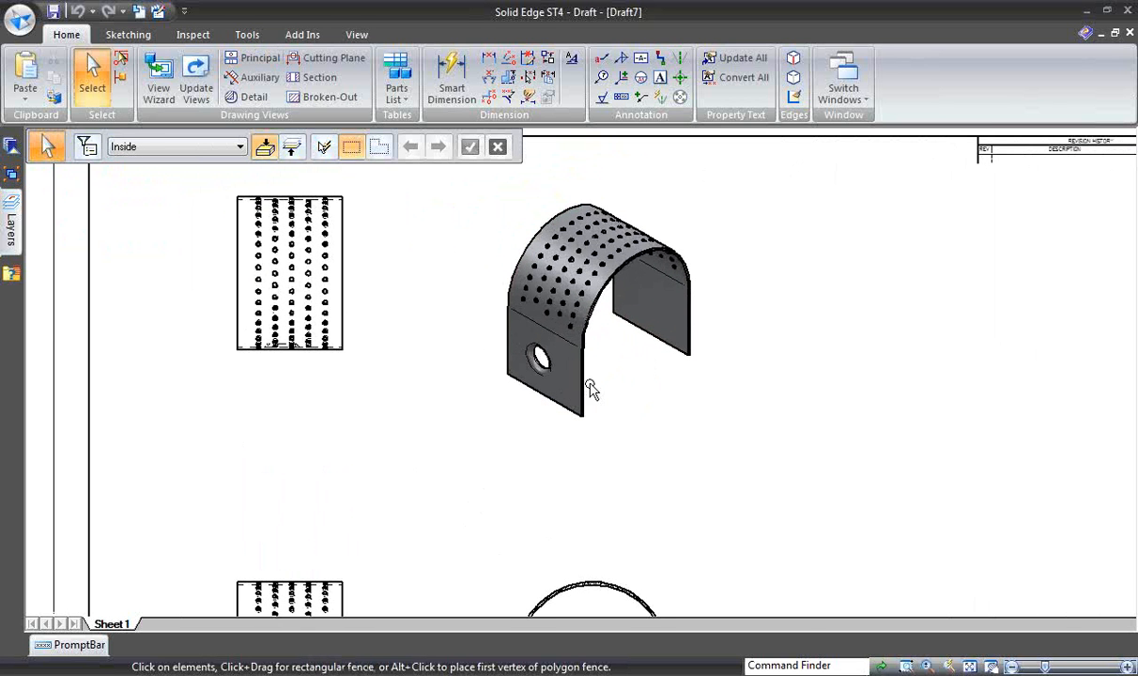
{"action": "scroll", "coordinate": [648, 436], "scroll_direction": "down", "scroll_amount": 3}
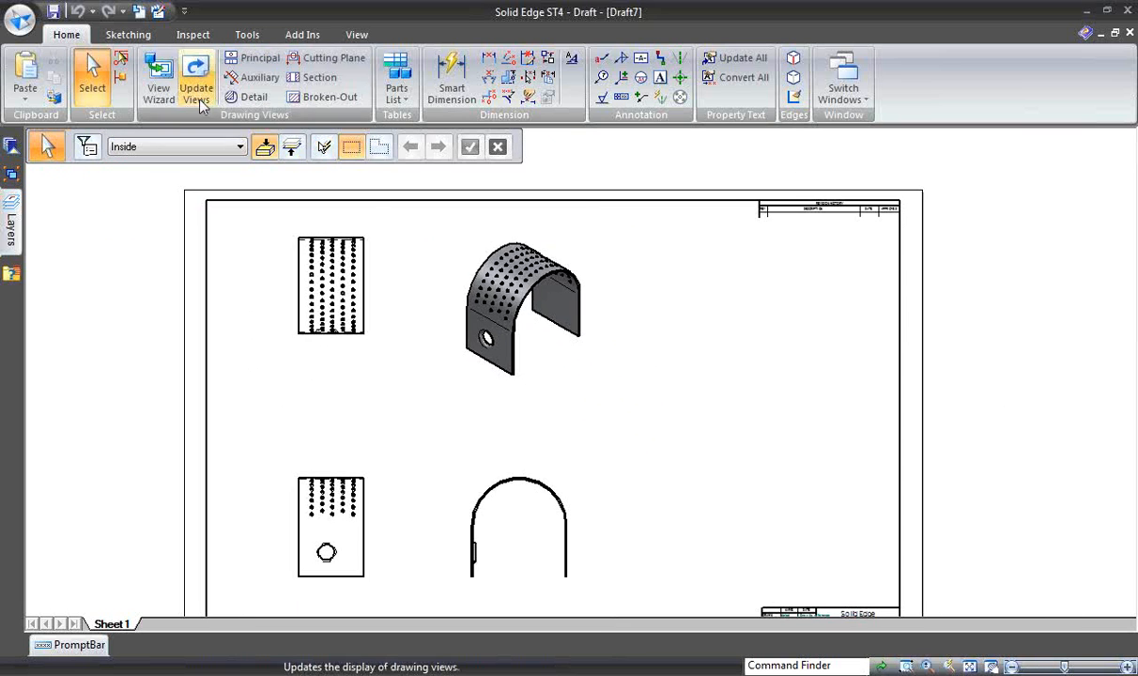
{"action": "left_click", "coordinate": [158, 89]}
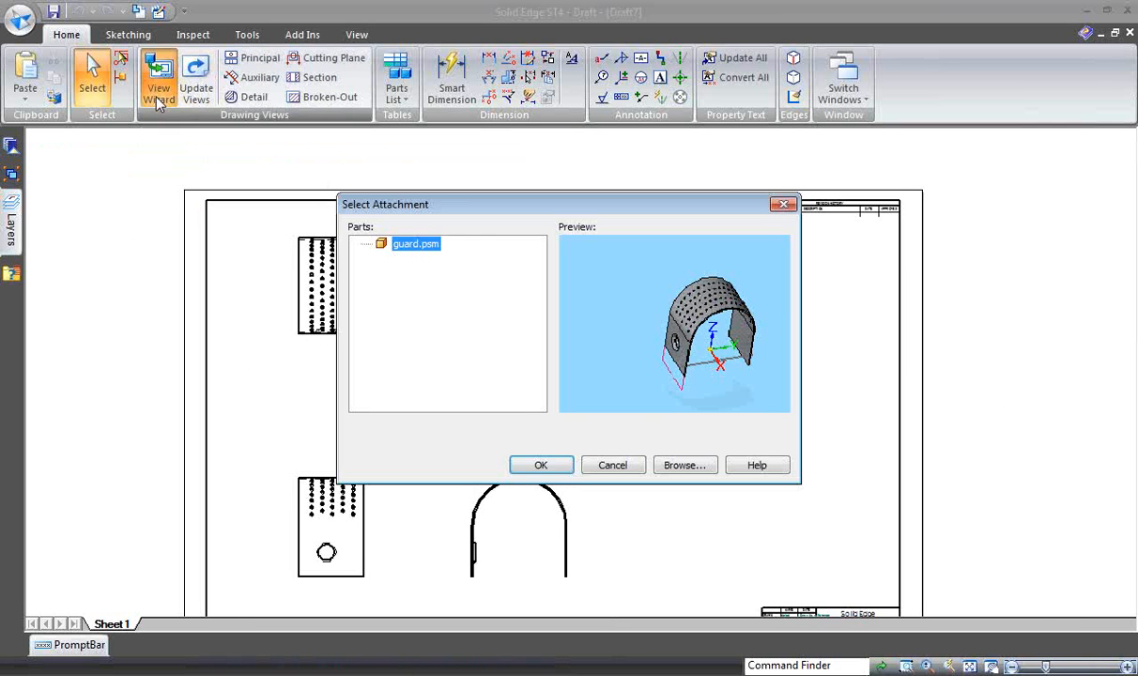
{"action": "left_click", "coordinate": [530, 463]}
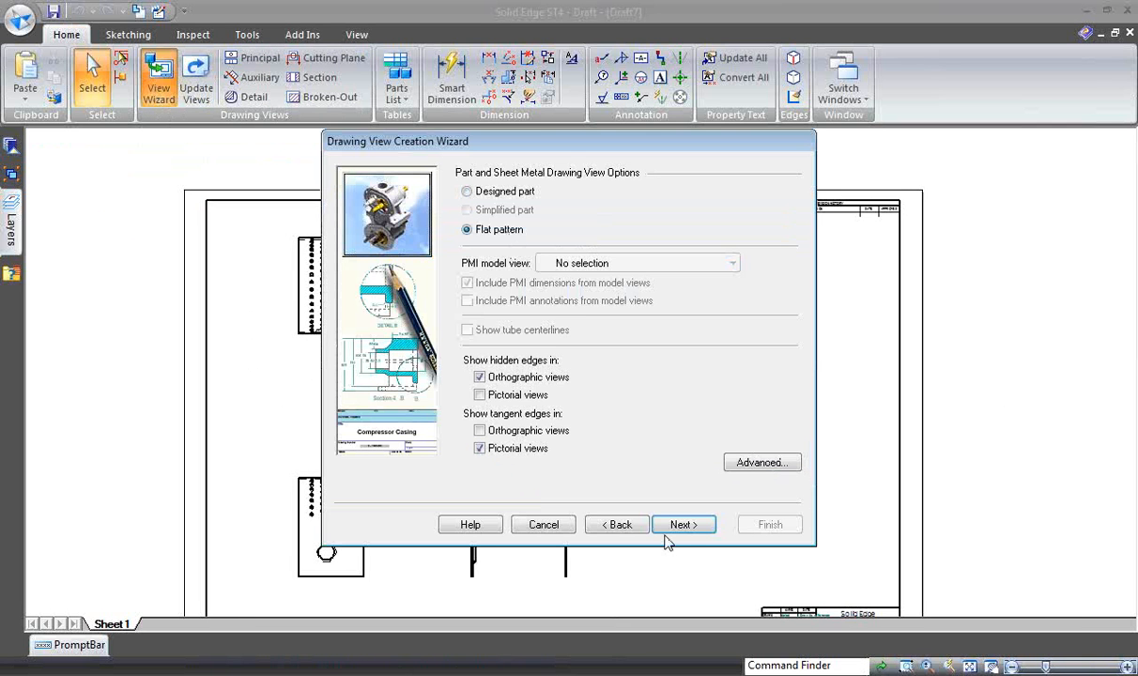
{"action": "left_click", "coordinate": [684, 525]}
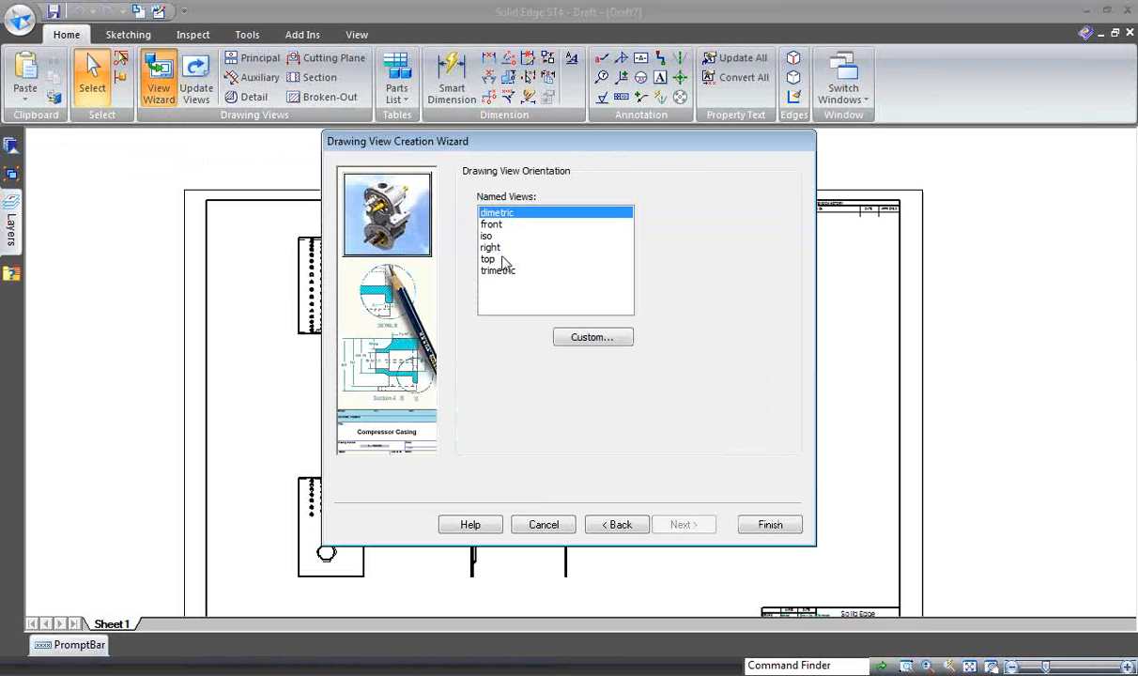
{"action": "left_click", "coordinate": [469, 258]}
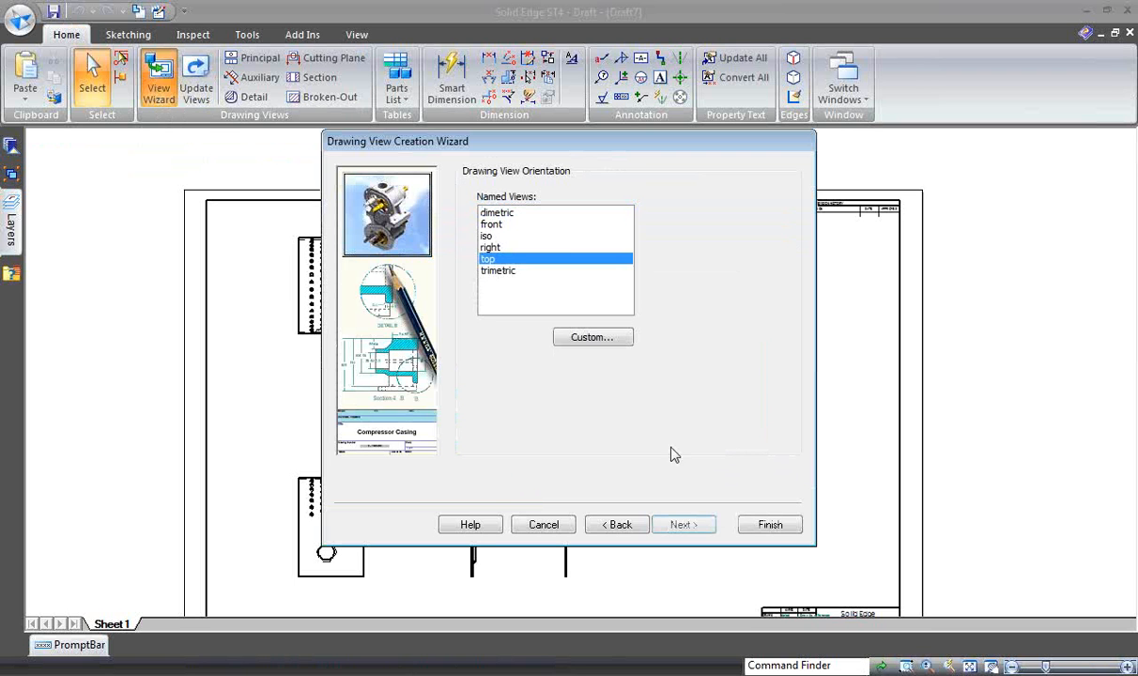
{"action": "left_click", "coordinate": [766, 521]}
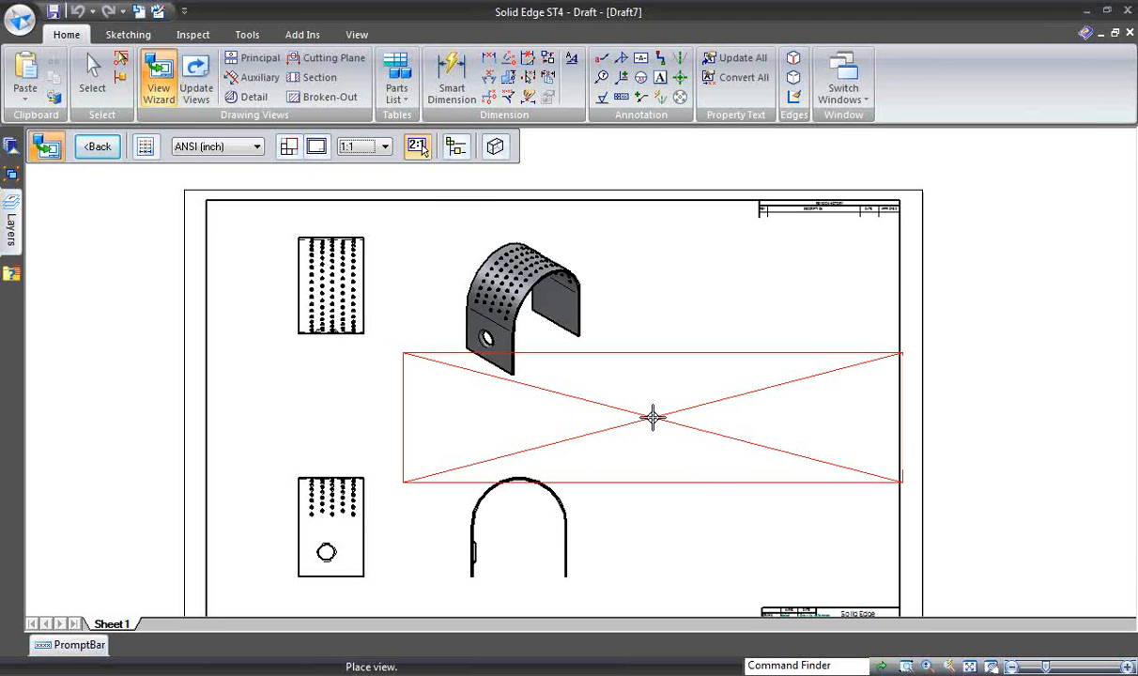
{"action": "left_click", "coordinate": [653, 417]}
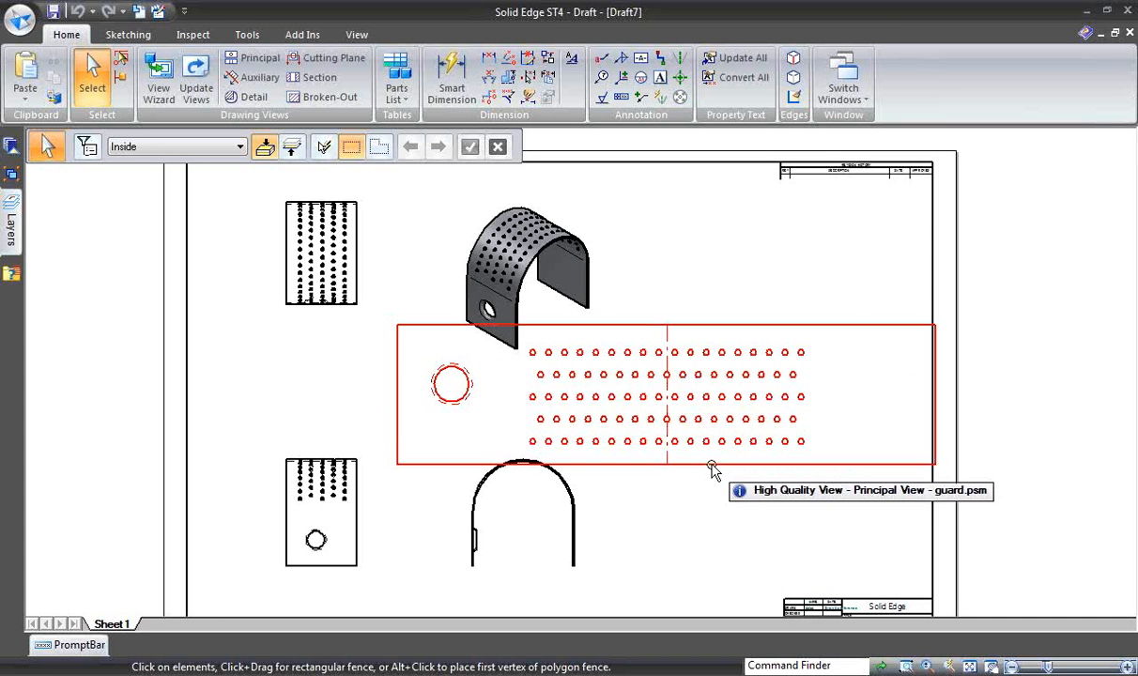
- Set the flat pattern view's scale to 1:2
{"action": "left_click", "coordinate": [710, 466]}
{"action": "left_click", "coordinate": [295, 146]}
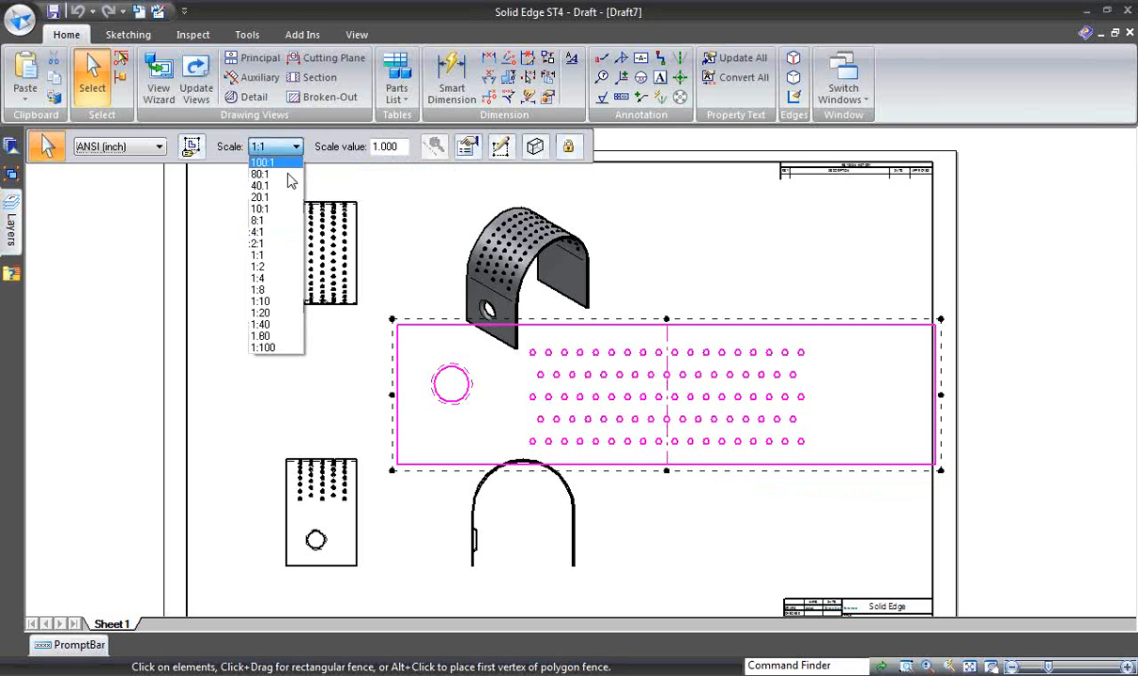
{"action": "left_click", "coordinate": [263, 266]}
{"action": "left_click", "coordinate": [724, 487]}
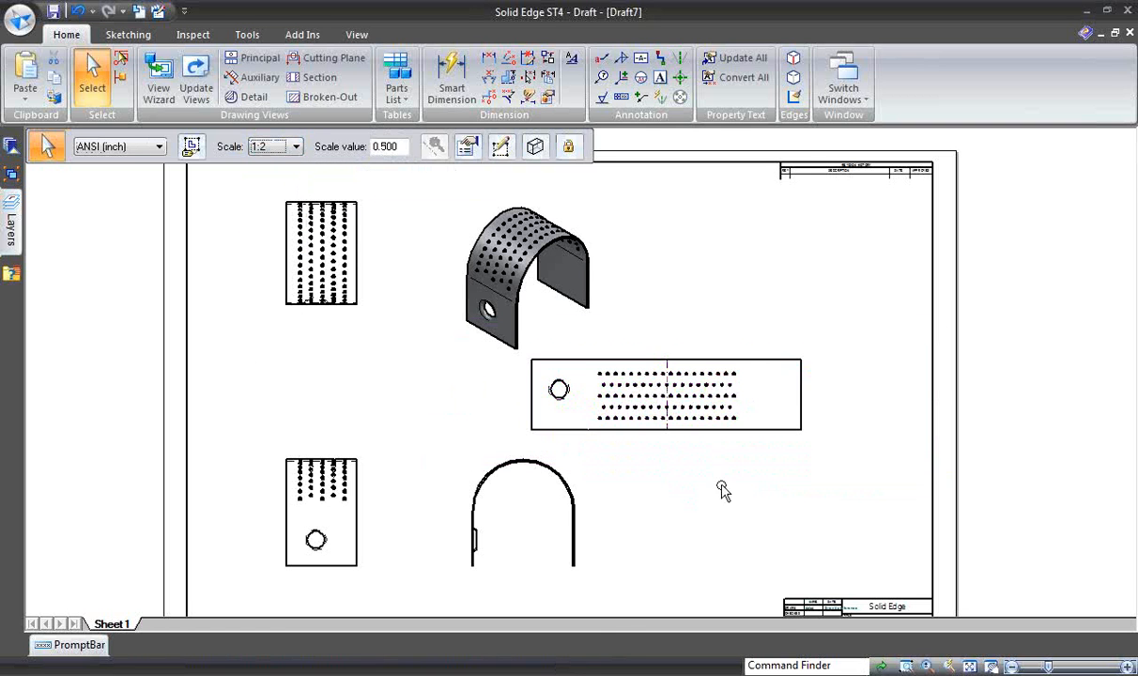
- Move the flat pattern view up and to the right, into the free space beside the shaded pictorial view
{"action": "left_click", "coordinate": [699, 433]}
{"action": "left_click_drag", "start_coordinate": [714, 427], "coordinate": [797, 369]}
{"action": "left_click", "coordinate": [747, 440]}
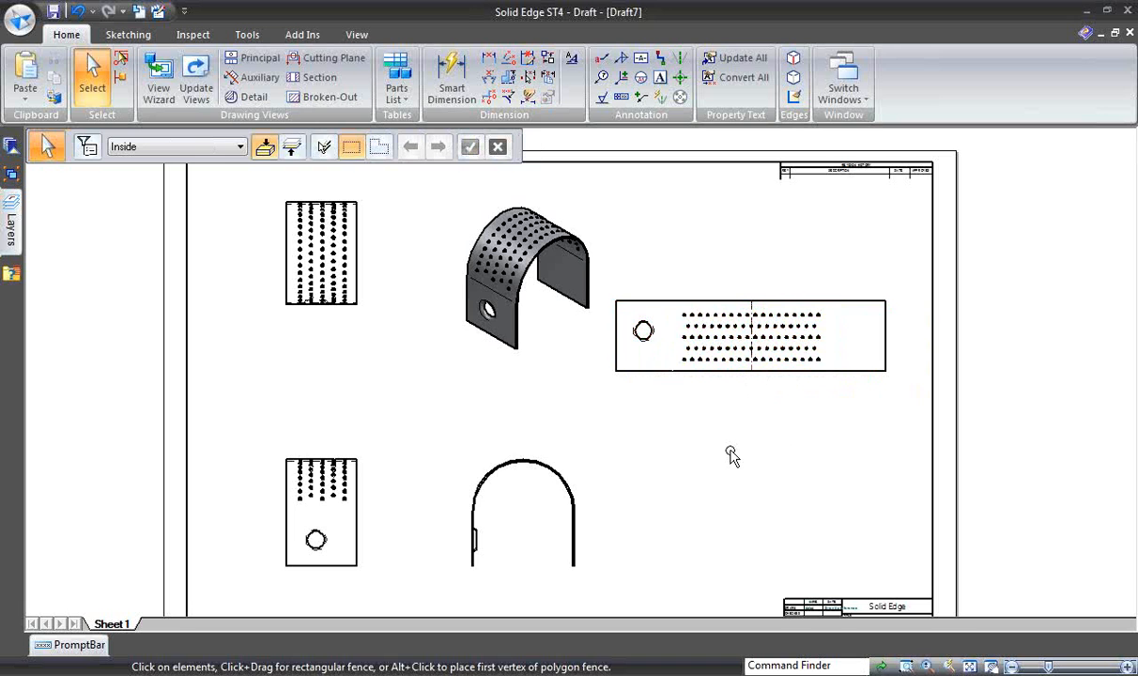
- Dimension the flat pattern view's overall length below it and its width beside it, using a dimension text scale of 3.00
{"action": "scroll", "coordinate": [730, 452], "scroll_direction": "up", "scroll_amount": 2}
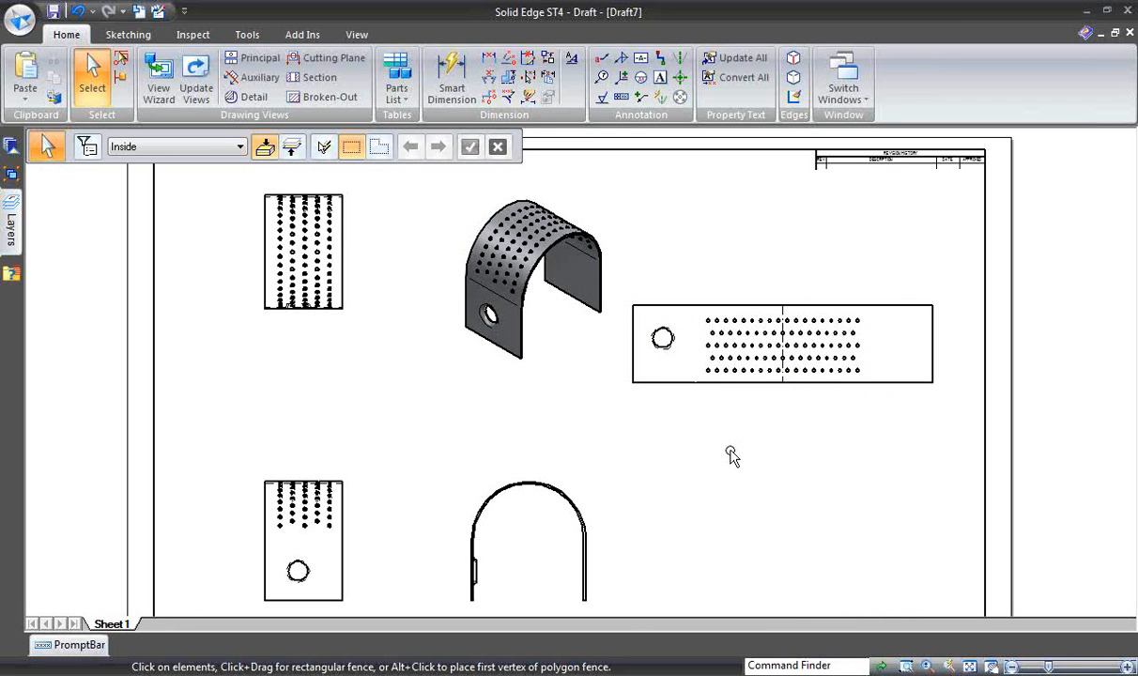
{"action": "left_click", "coordinate": [452, 82]}
{"action": "left_click", "coordinate": [631, 371]}
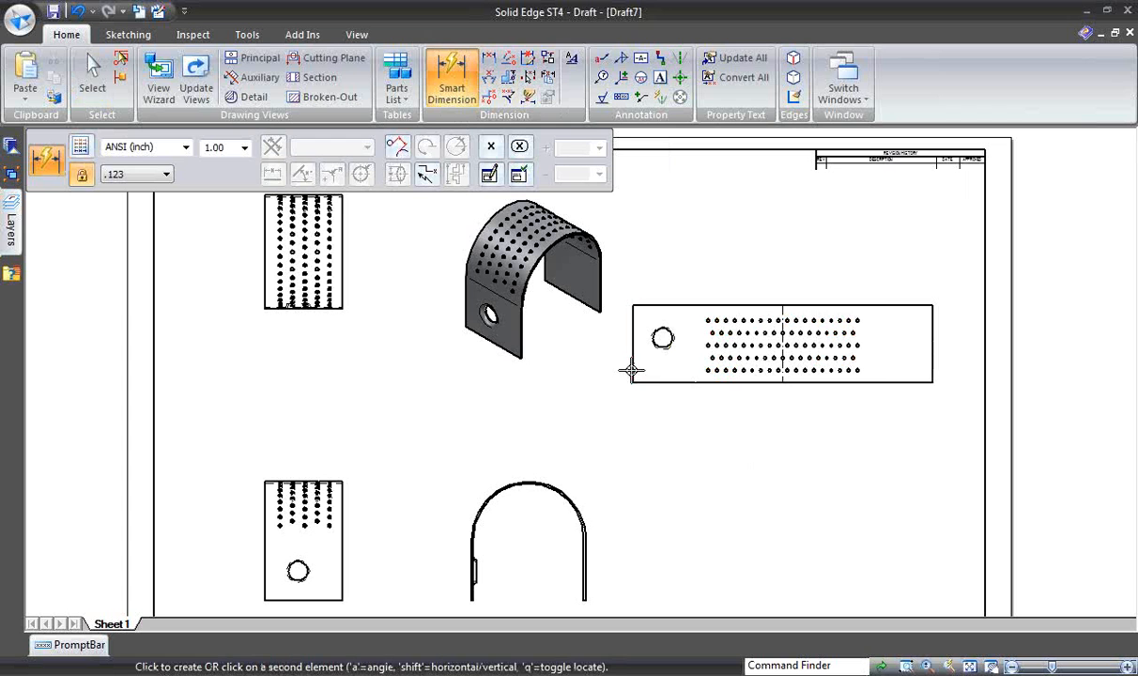
{"action": "left_click", "coordinate": [932, 360]}
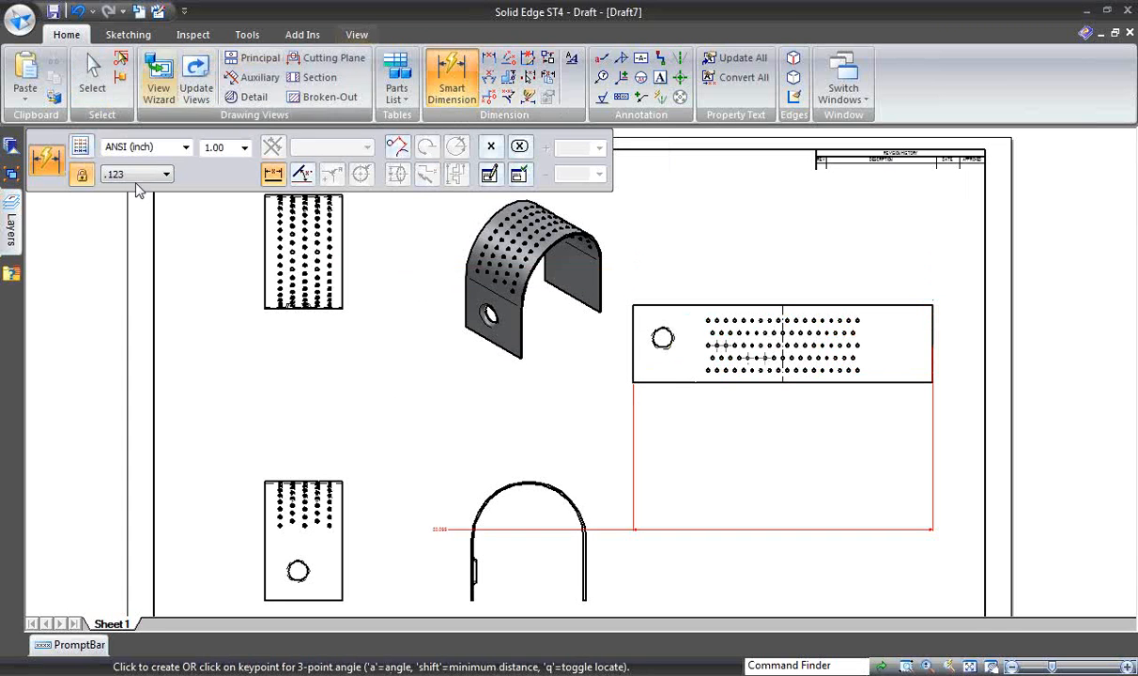
{"action": "left_click", "coordinate": [244, 147]}
{"action": "left_click", "coordinate": [216, 177]}
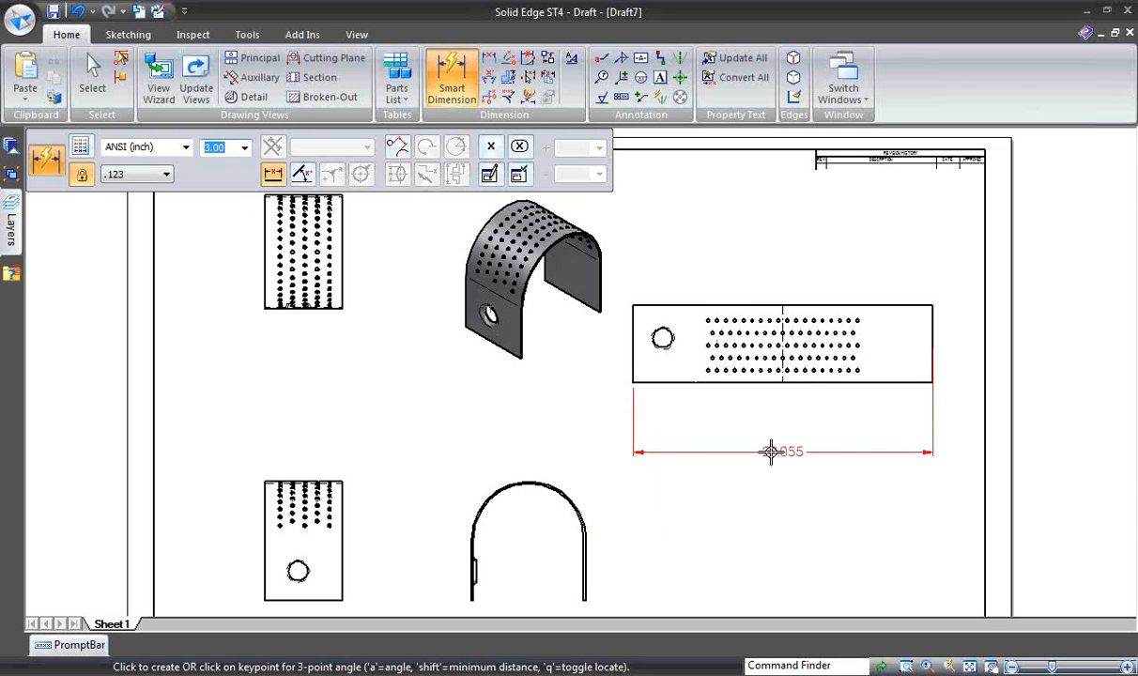
{"action": "left_click", "coordinate": [769, 453]}
{"action": "left_click", "coordinate": [930, 340]}
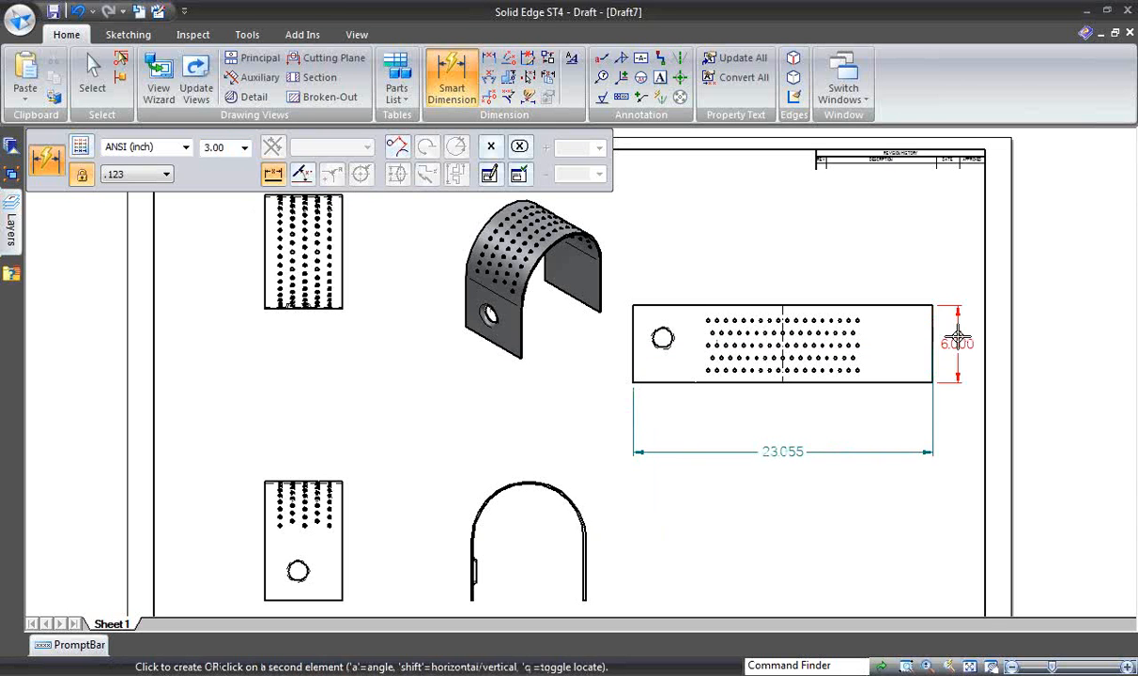
{"action": "left_click", "coordinate": [953, 340]}
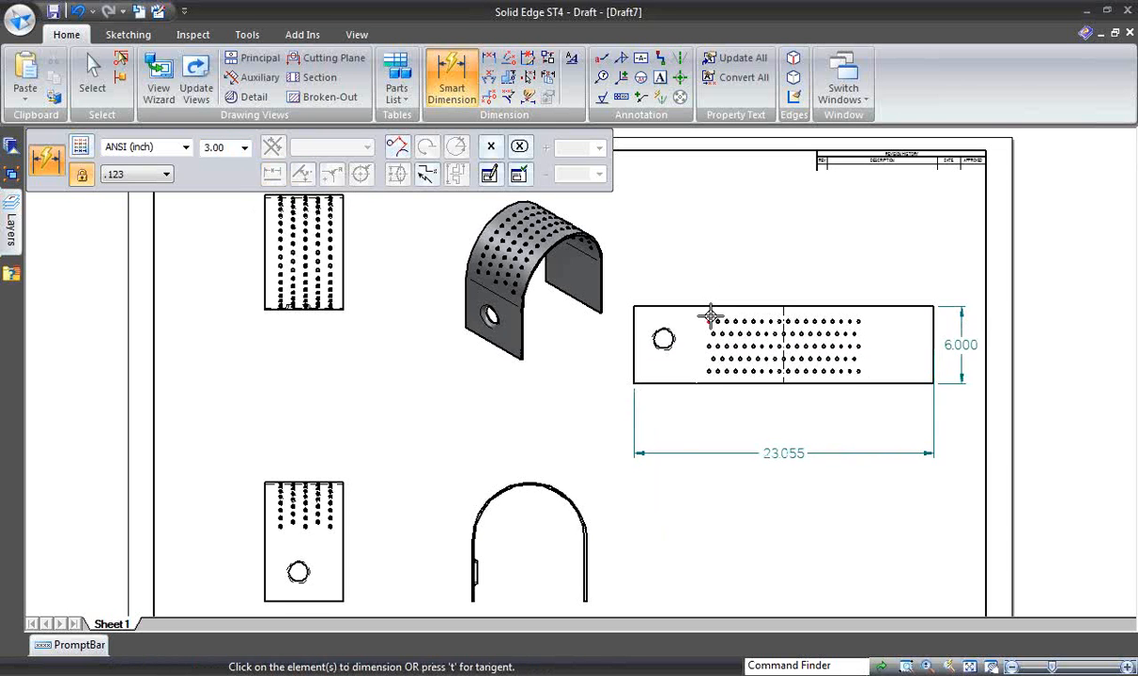
- Add a diameter dimension to the first small hole in the flat pattern's upper row, placed above the view
{"action": "scroll", "coordinate": [741, 282], "scroll_direction": "up", "scroll_amount": 2}
{"action": "scroll", "coordinate": [740, 282], "scroll_direction": "up", "scroll_amount": 4}
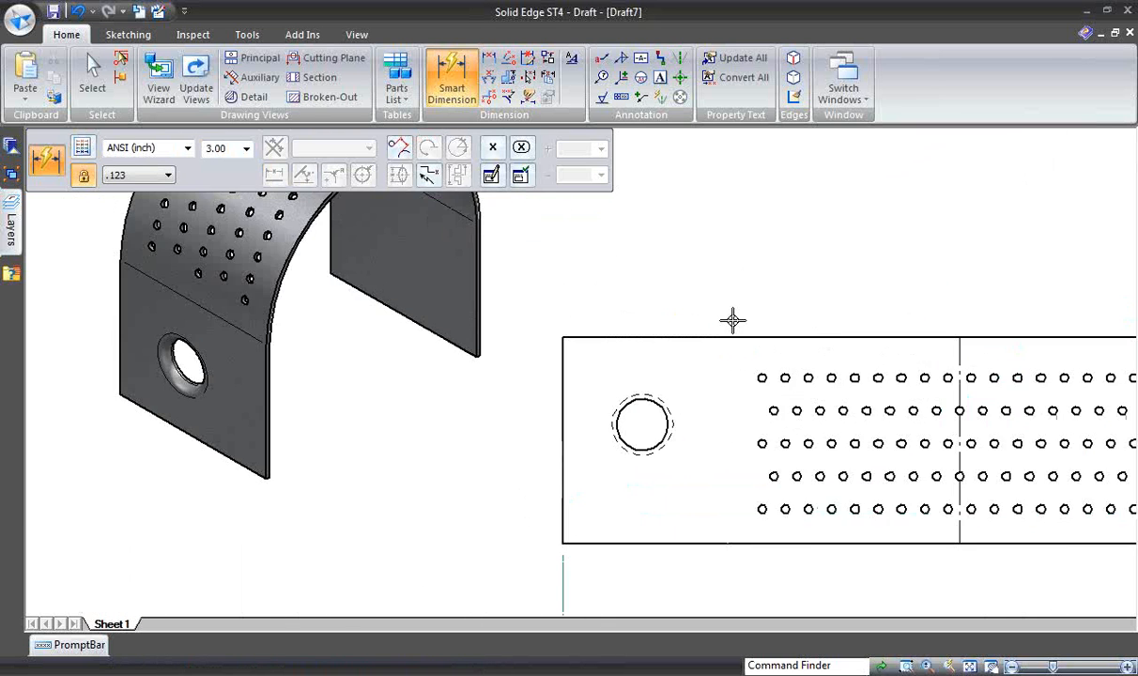
{"action": "left_click", "coordinate": [741, 396]}
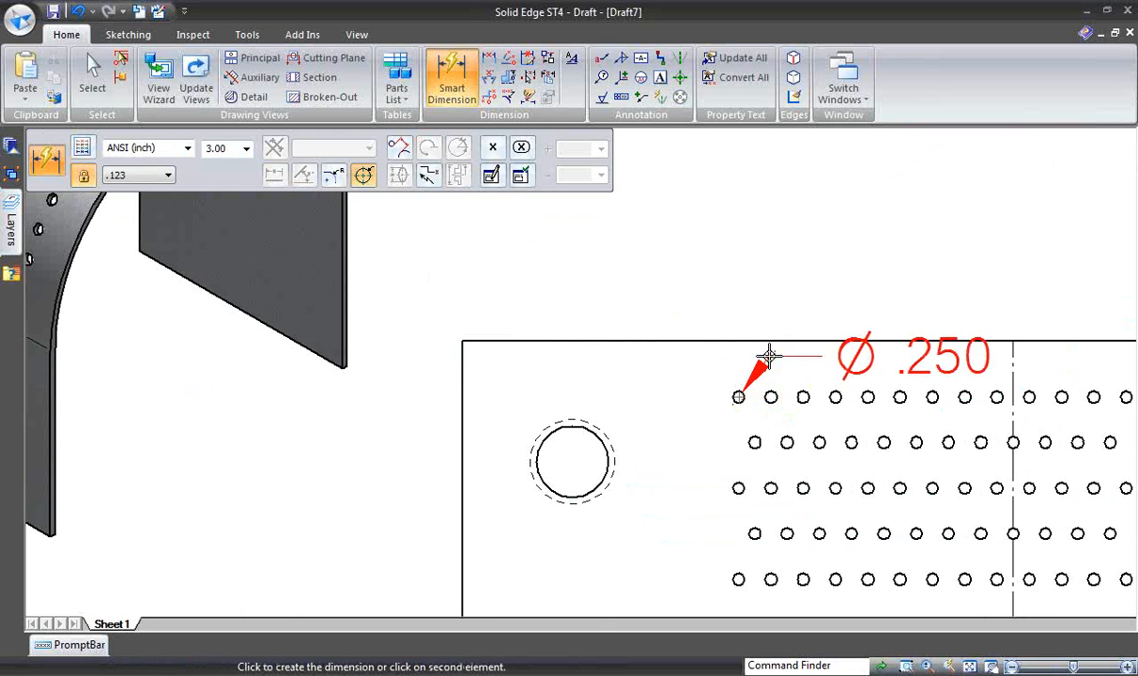
{"action": "left_click", "coordinate": [818, 234]}
{"action": "key", "text": "Escape"}
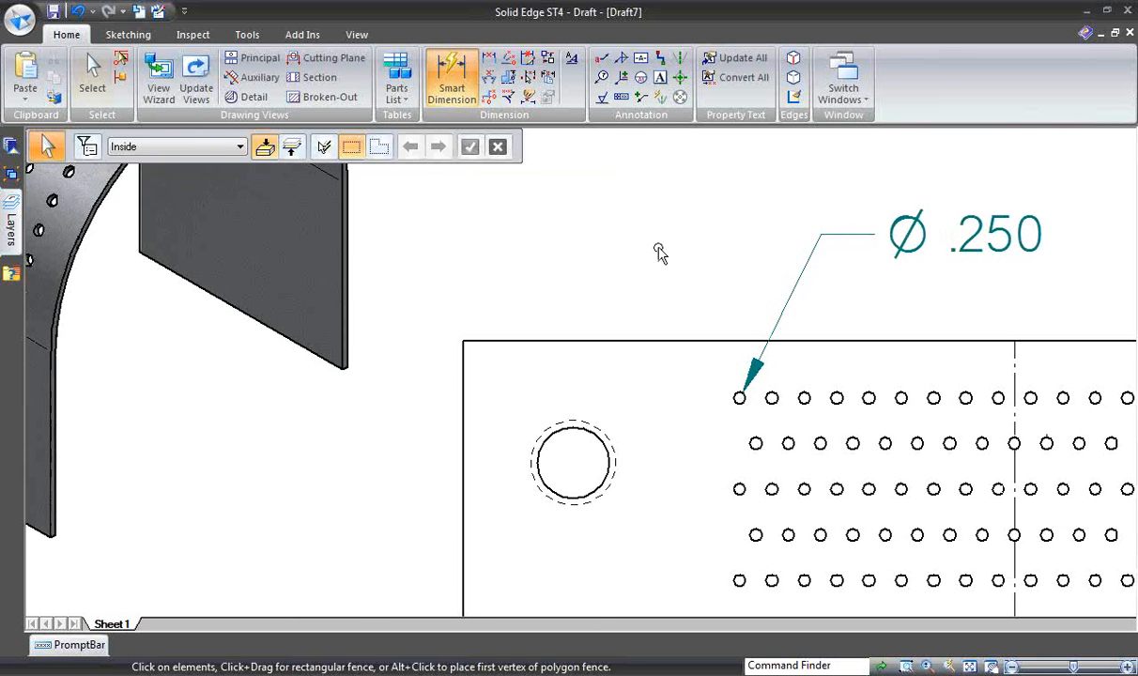
- Add automatic center lines and center marks to the holes in the flat pattern view
{"action": "scroll", "coordinate": [648, 255], "scroll_direction": "down", "scroll_amount": 3}
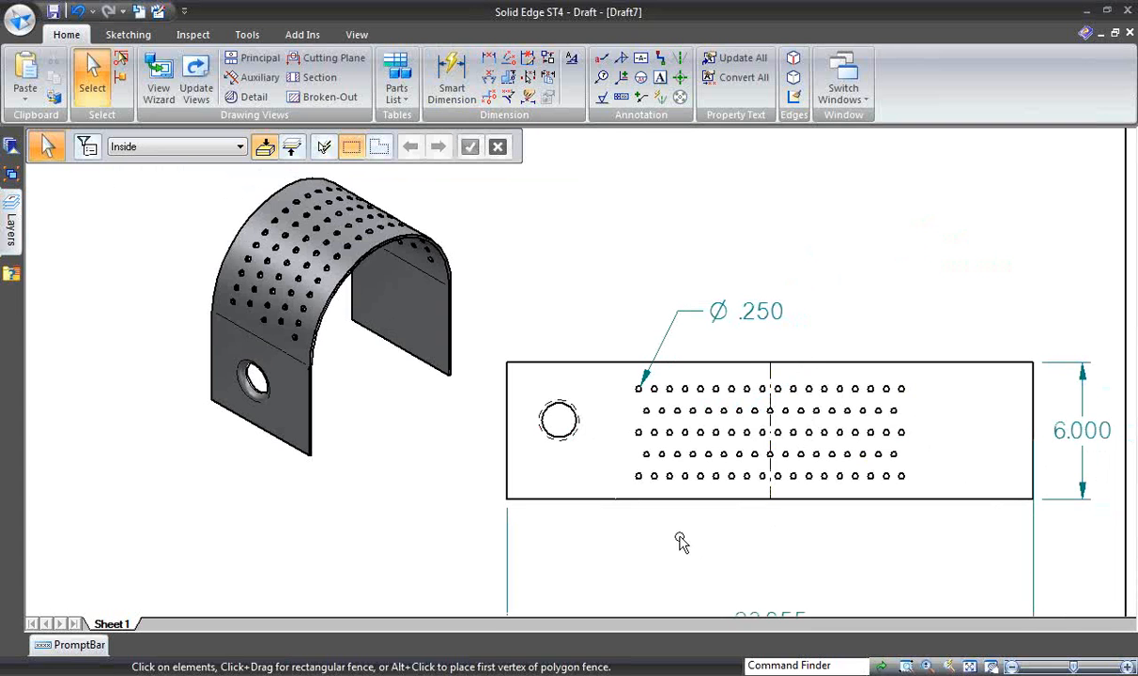
{"action": "scroll", "coordinate": [748, 170], "scroll_direction": "up", "scroll_amount": 2}
{"action": "scroll", "coordinate": [713, 172], "scroll_direction": "up", "scroll_amount": 2}
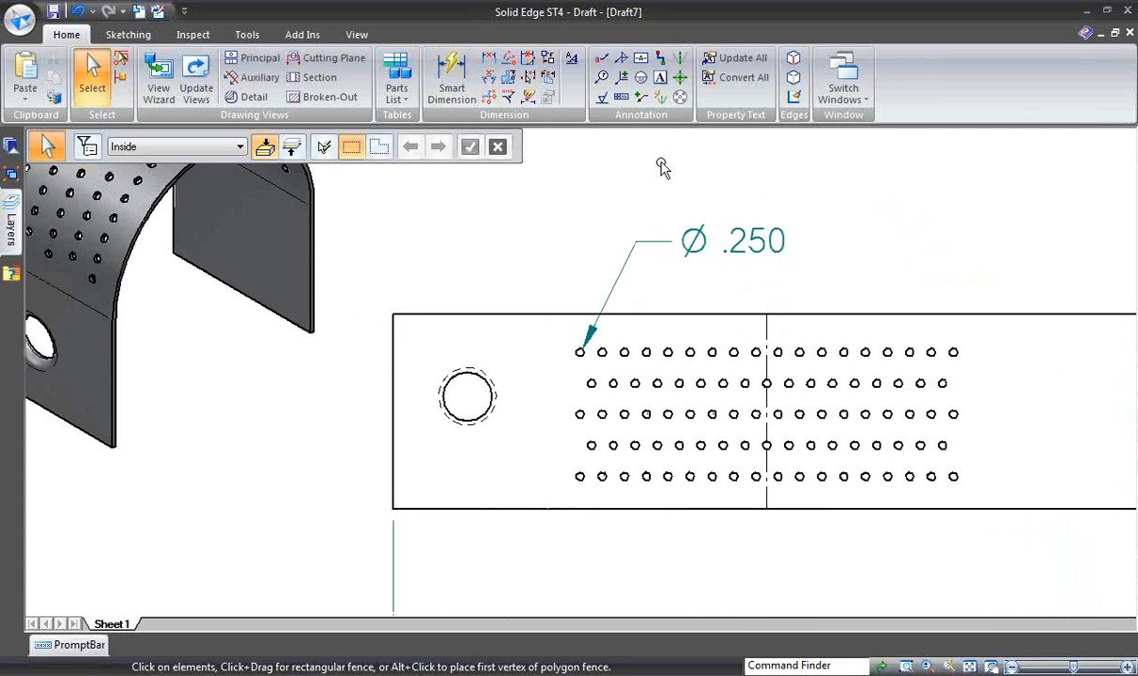
{"action": "left_click", "coordinate": [660, 96]}
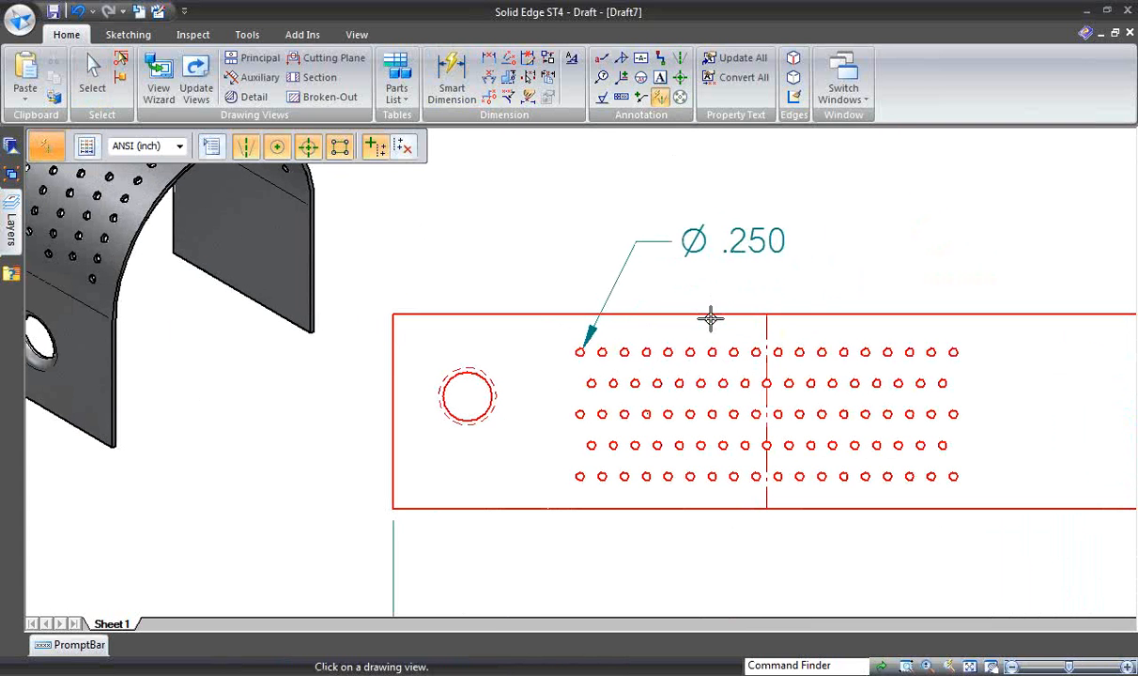
{"action": "left_click", "coordinate": [832, 297]}
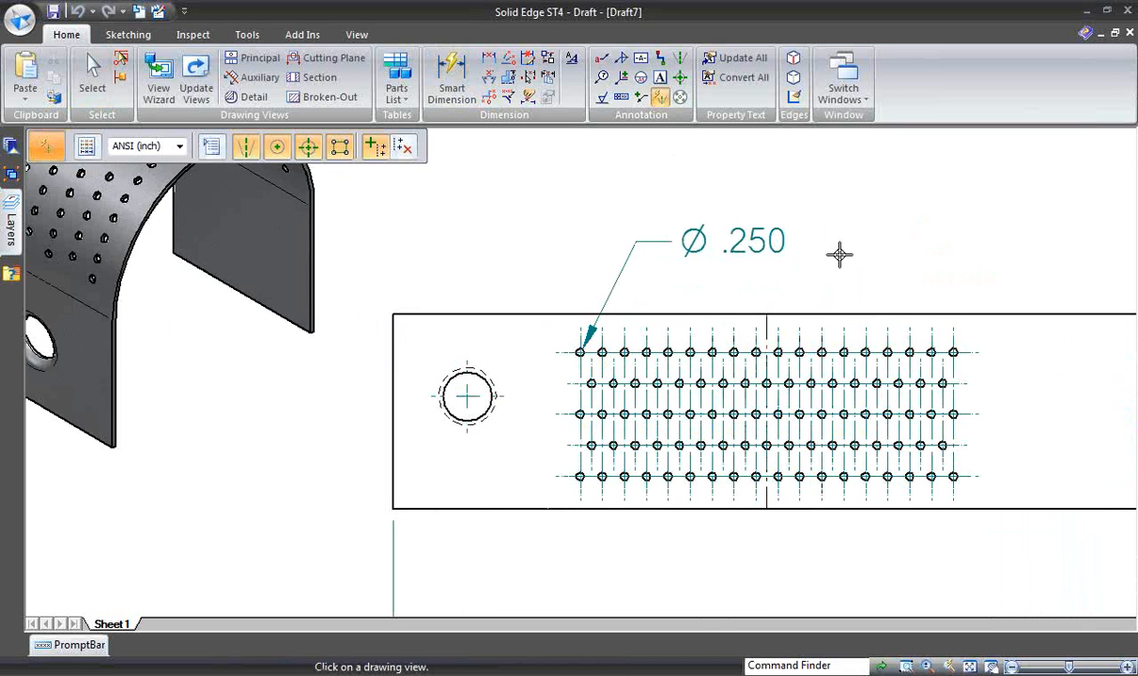
{"action": "key", "text": "ctrl+shift+a"}
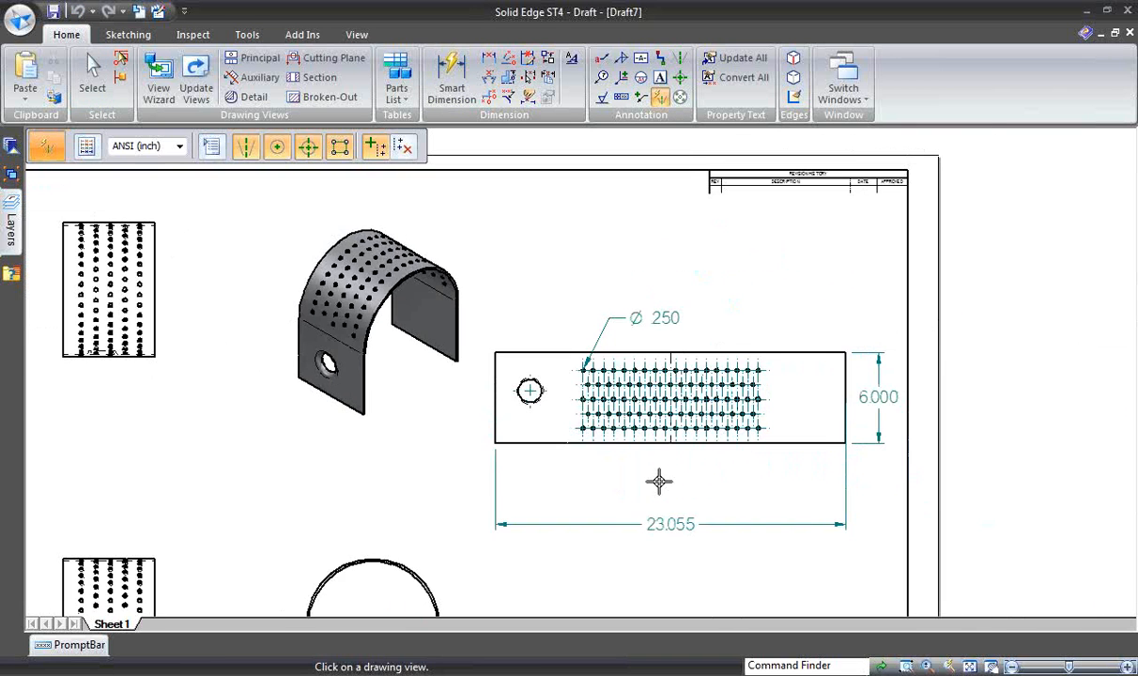
{"action": "key", "text": "Escape"}
{"action": "scroll", "coordinate": [636, 556], "scroll_direction": "down", "scroll_amount": 2}
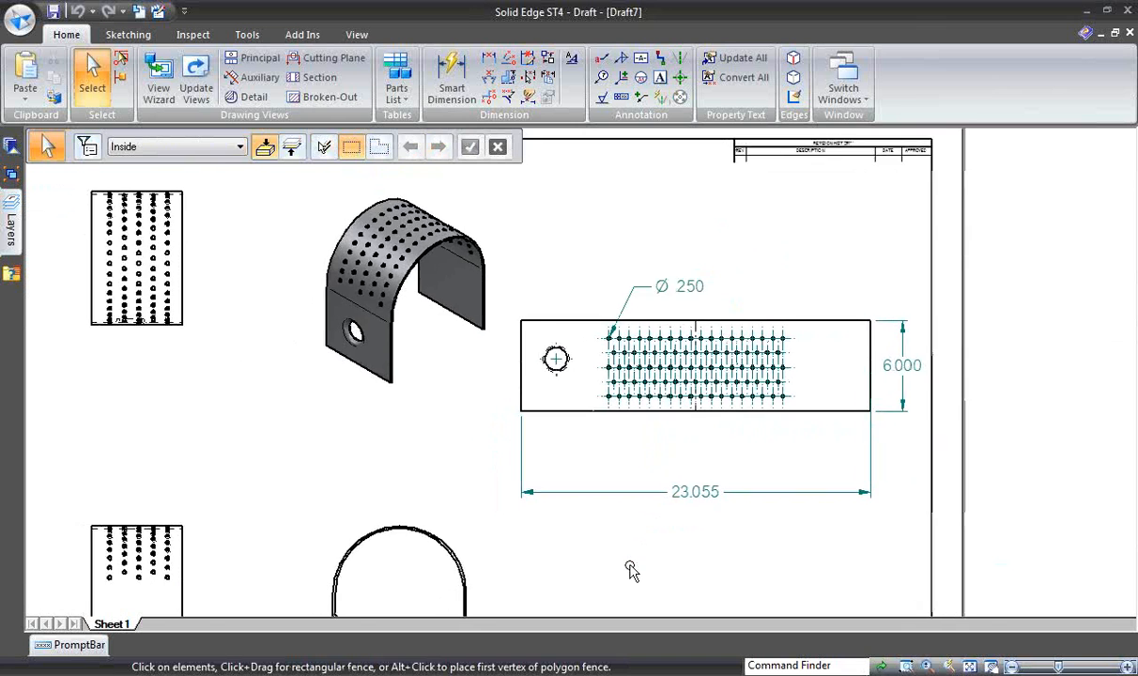
{"action": "middle_click_drag", "start_coordinate": [640, 562], "coordinate": [686, 528]}
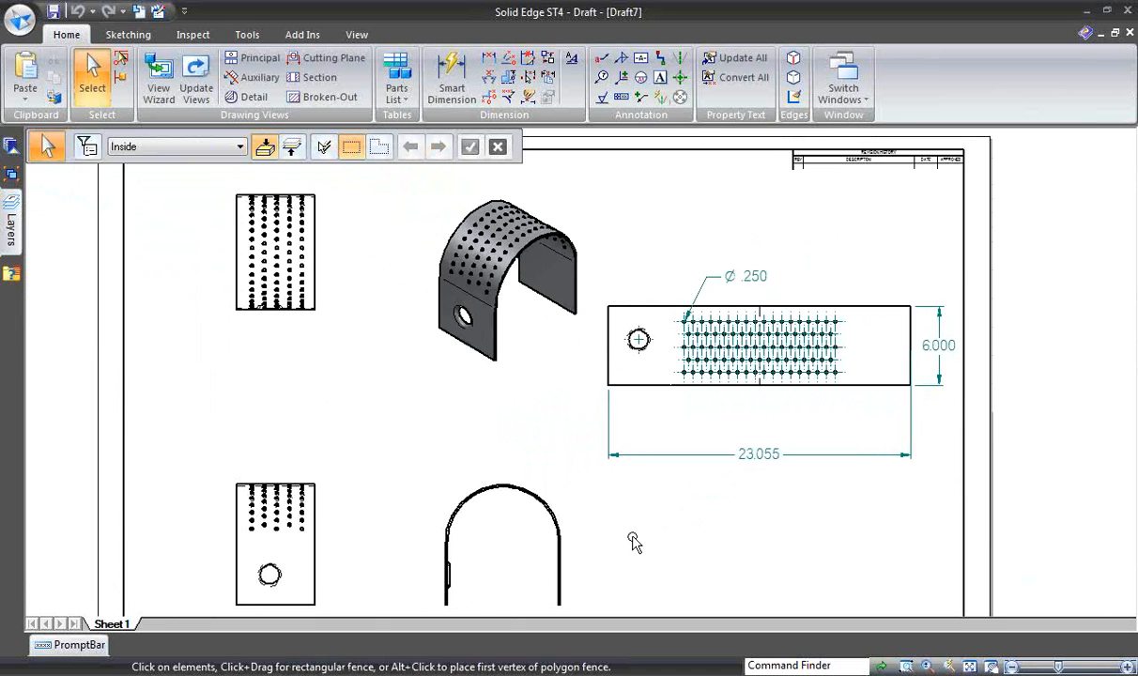
- Switch to the guard.psm model, close it to return to the Motor Cover start.asm assembly, and turn the assembly to show the shaft end
{"action": "left_click", "coordinate": [838, 89]}
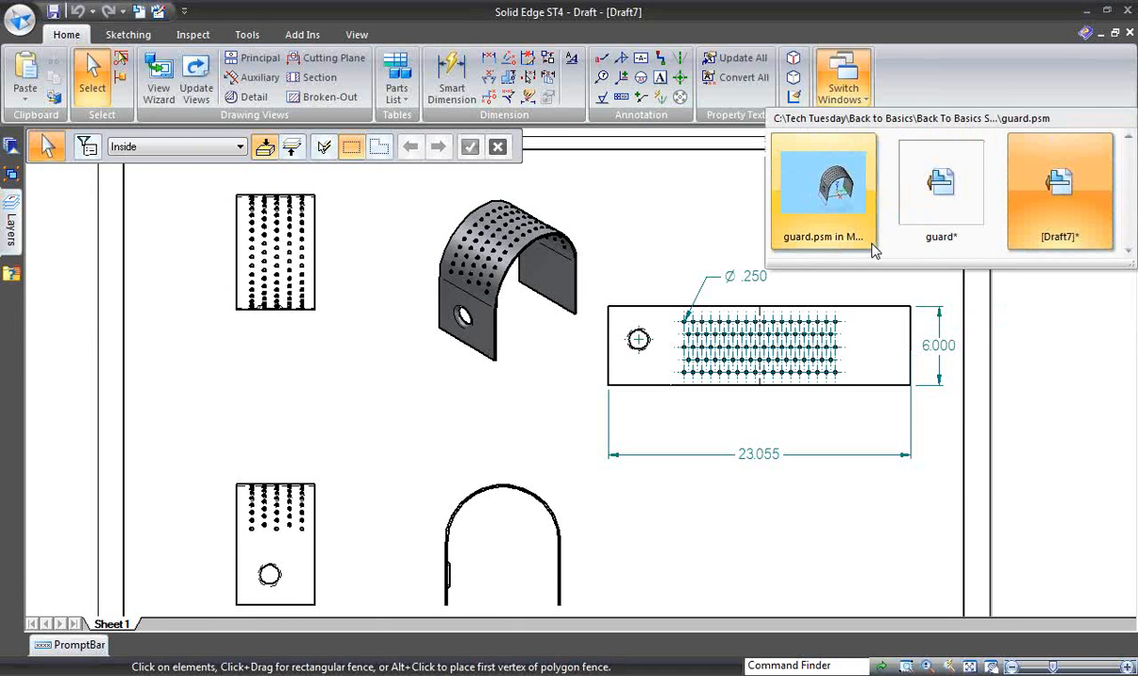
{"action": "left_click", "coordinate": [816, 224]}
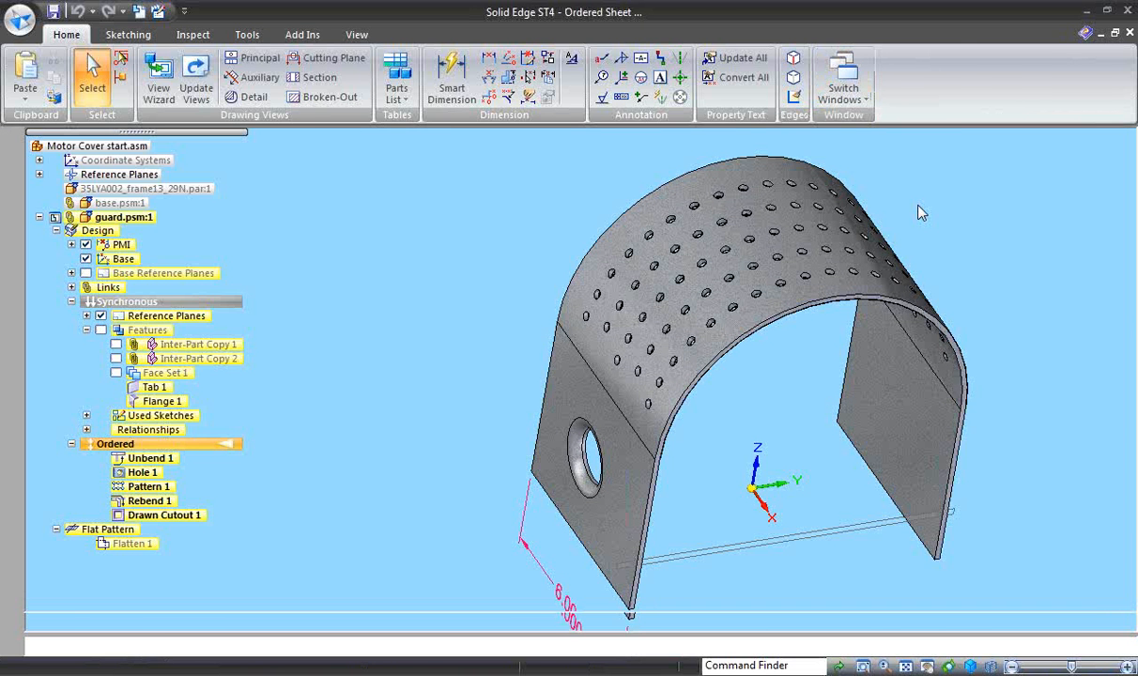
{"action": "left_click", "coordinate": [989, 79]}
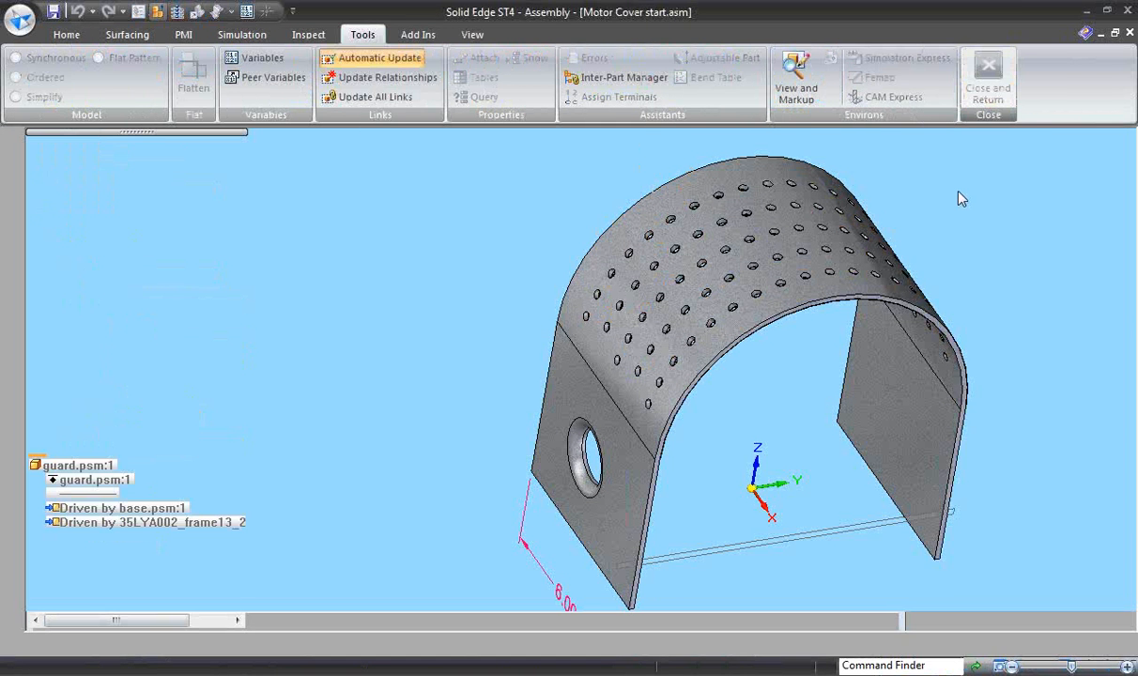
{"action": "middle_click_drag", "start_coordinate": [932, 246], "coordinate": [672, 562]}
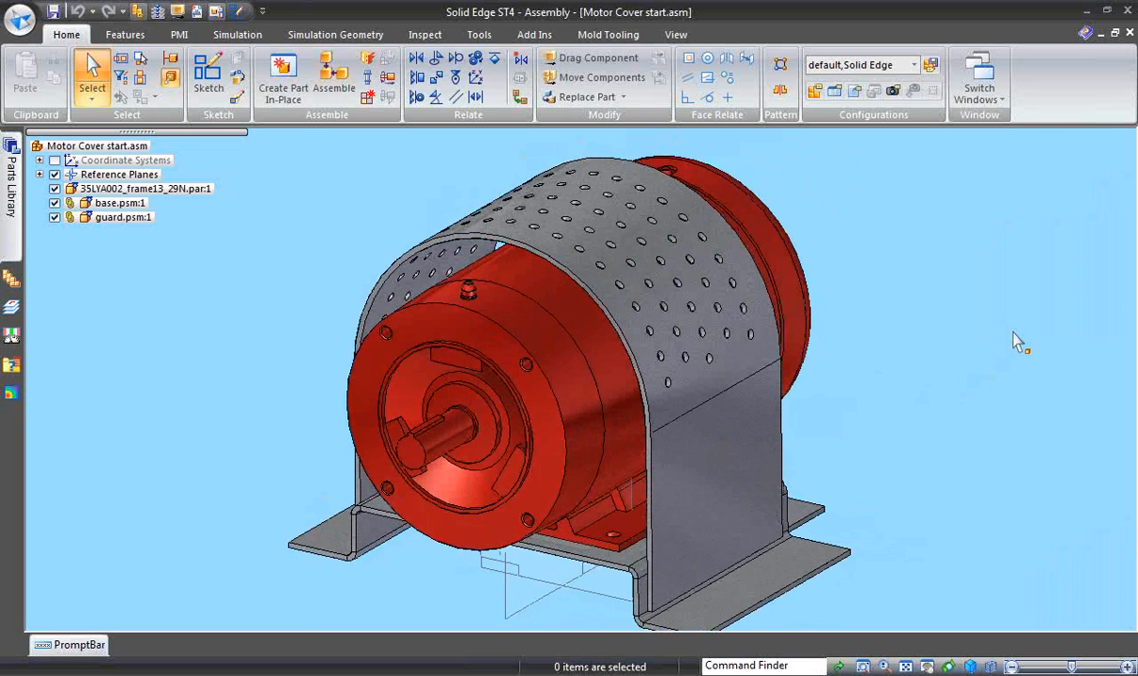
{"action": "key", "text": "alt+Tab"}
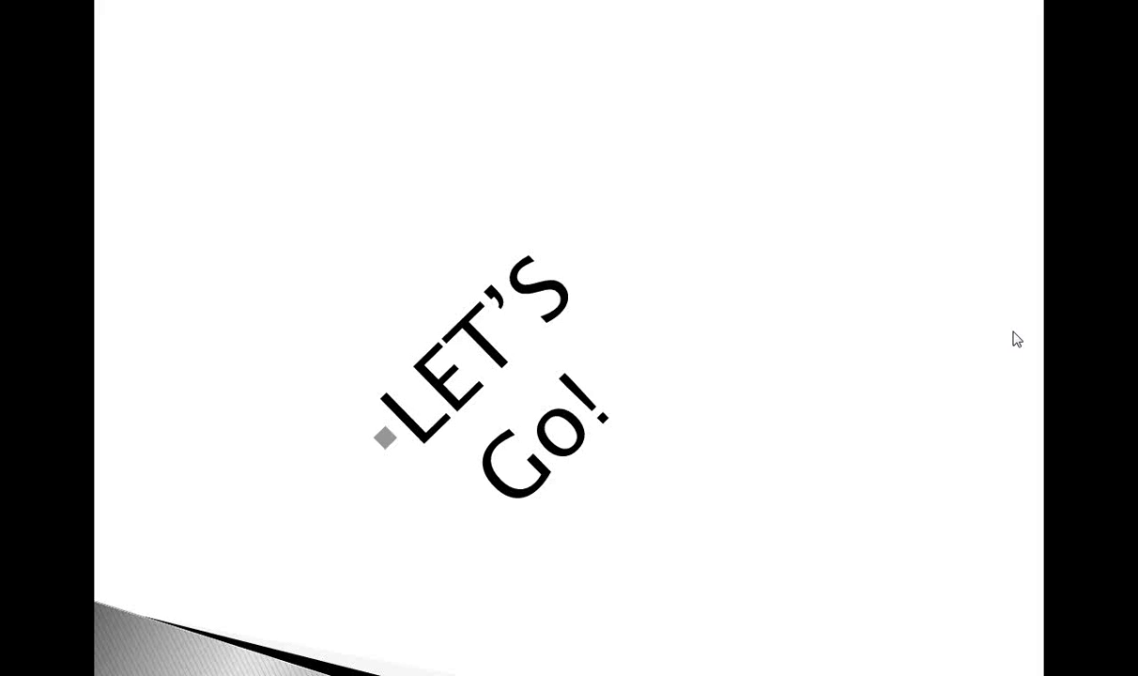
{"action": "left_click", "coordinate": [1013, 333]}
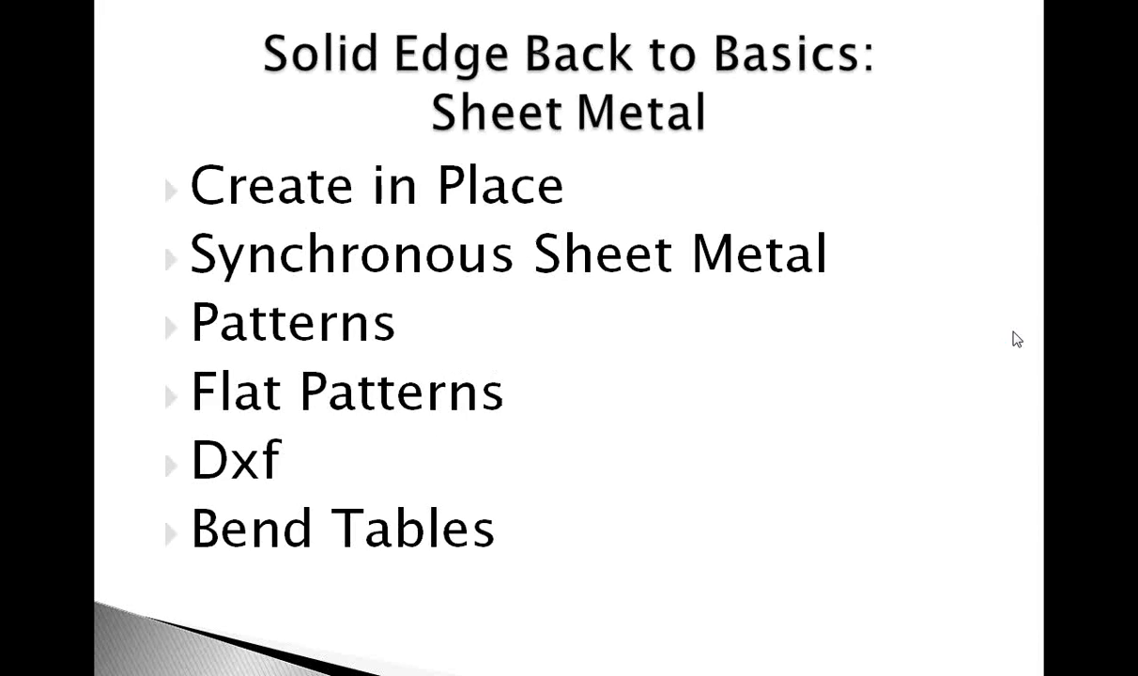